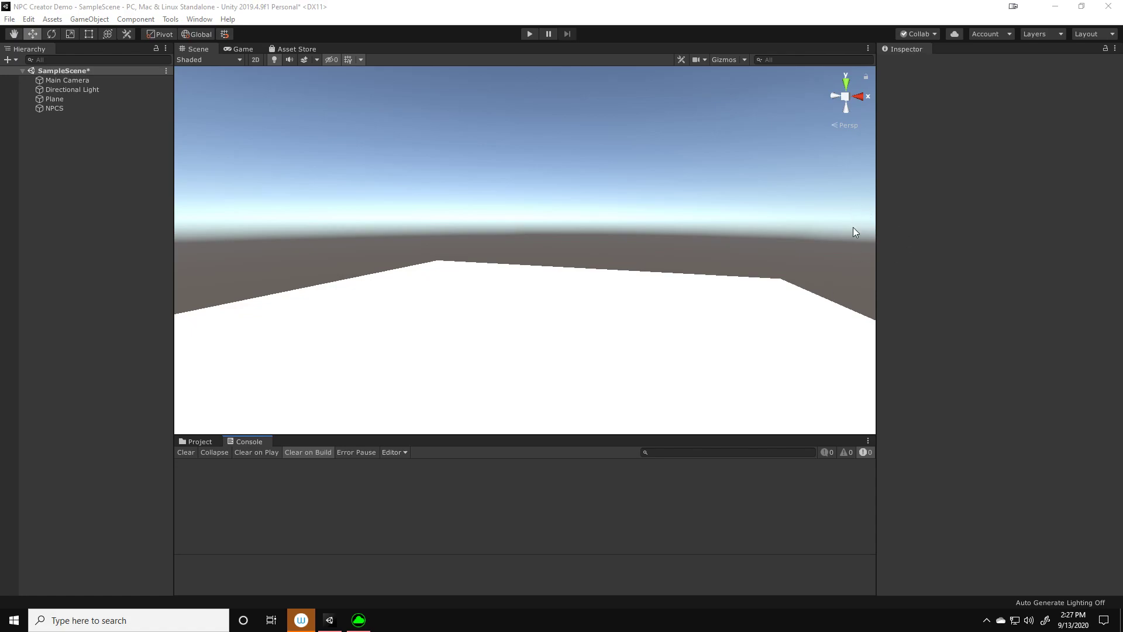
{"action": "left_click_drag", "start_coordinate": [630, 329], "coordinate": [636, 329], "text": "alt"}
{"action": "middle_click_drag", "start_coordinate": [634, 329], "coordinate": [647, 312]}
{"action": "mouse_move", "coordinate": [627, 316]}
{"action": "left_mouse_down", "text": "alt"}
{"action": "mouse_move", "coordinate": [641, 314]}
{"action": "mouse_move", "coordinate": [639, 333]}
{"action": "left_mouse_up", "text": "alt"}
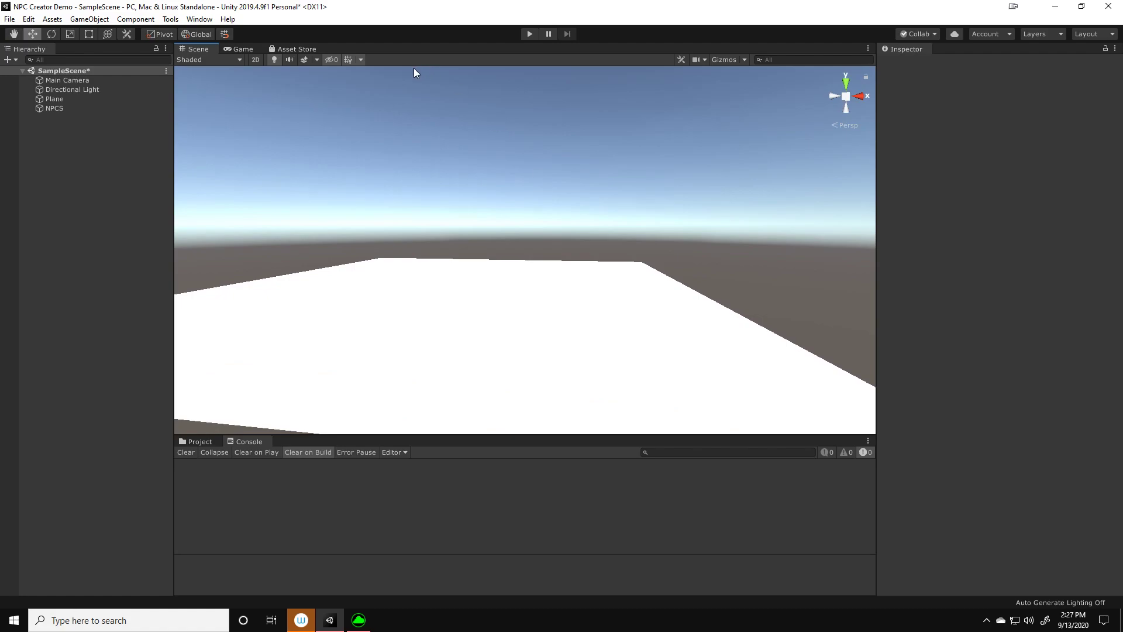
{"action": "middle_click_drag", "start_coordinate": [612, 291], "coordinate": [622, 286]}
Examine the contents of the PolygonFantasyHeroCharacters and Plugins folders in the project's assets
{"action": "left_click", "coordinate": [217, 440]}
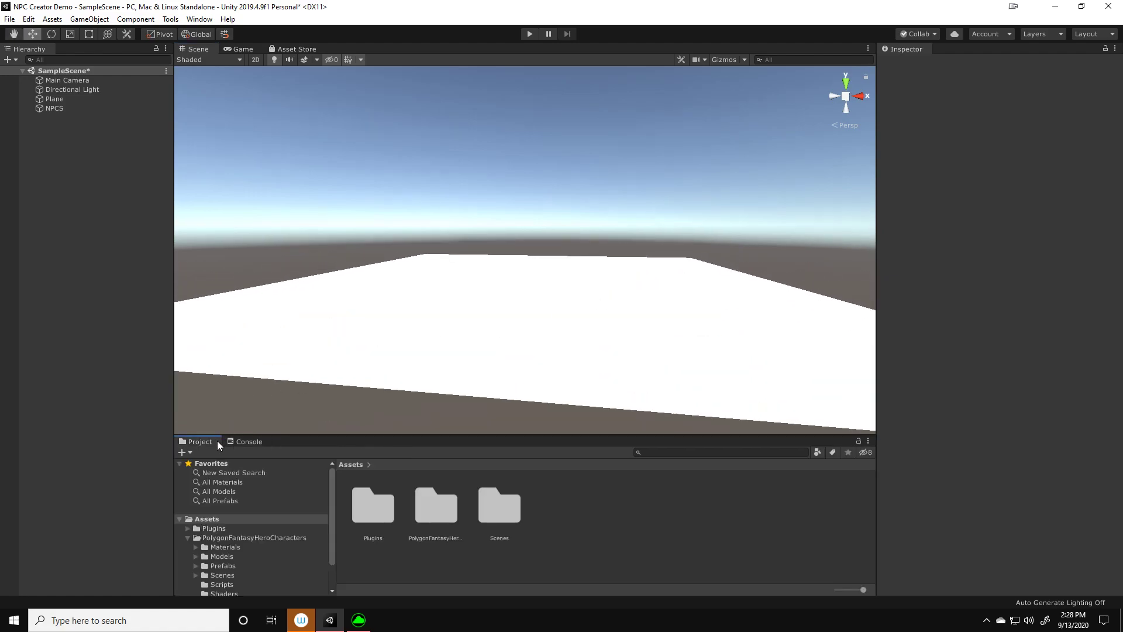
{"action": "left_click", "coordinate": [188, 537]}
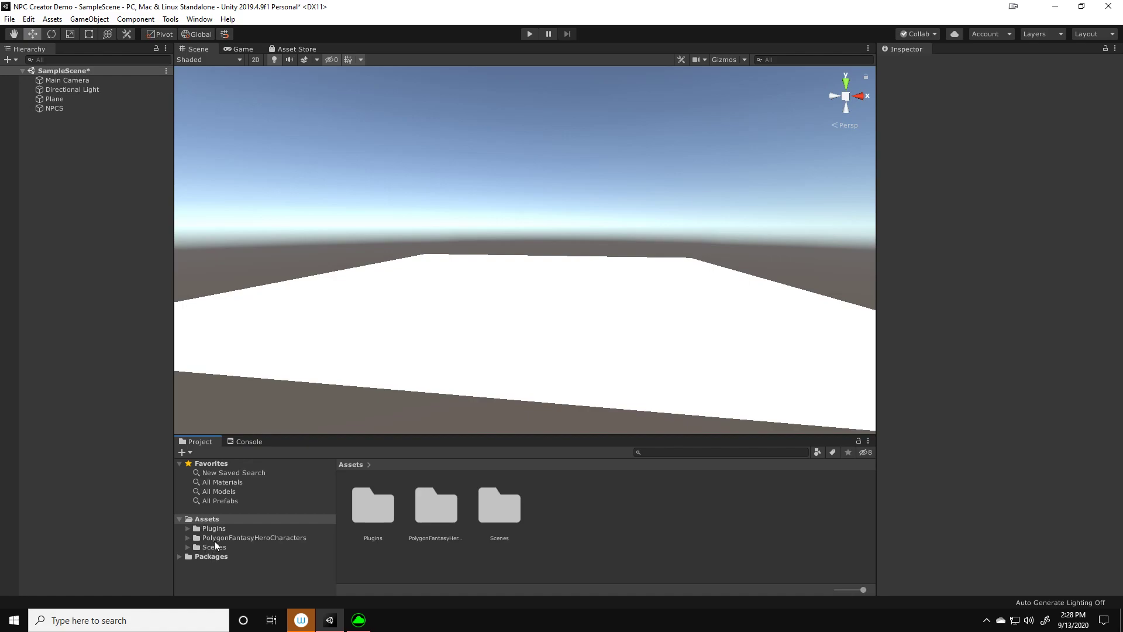
{"action": "left_click", "coordinate": [215, 538]}
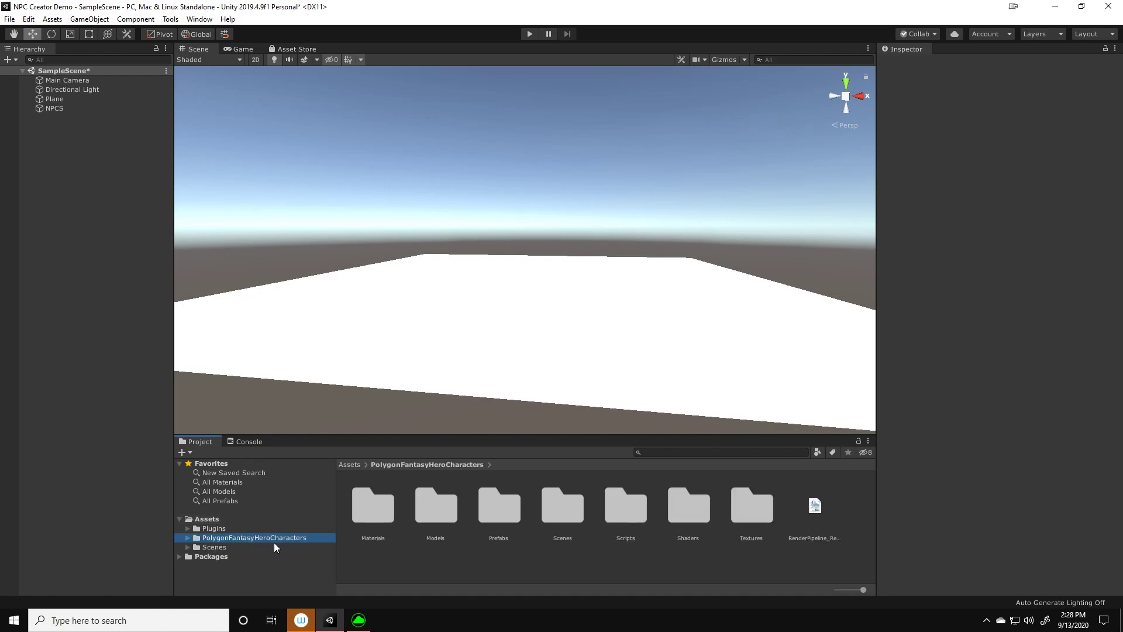
{"action": "left_click", "coordinate": [216, 529]}
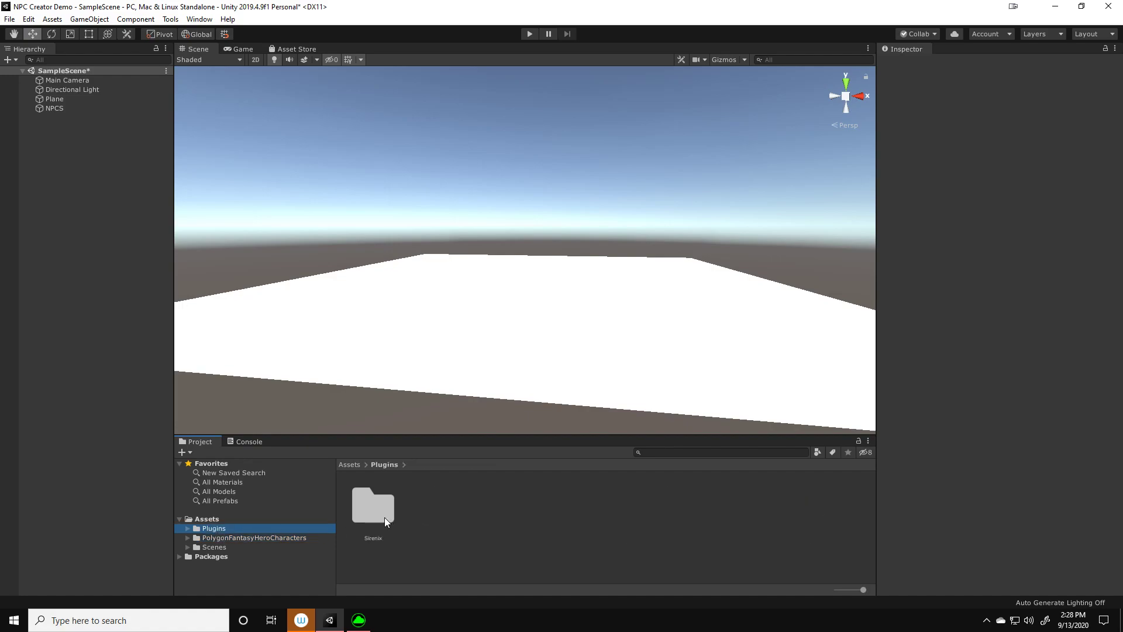
{"action": "mouse_move", "coordinate": [551, 353]}
{"action": "middle_mouse_down"}
{"action": "mouse_move", "coordinate": [561, 341]}
{"action": "mouse_move", "coordinate": [550, 342]}
{"action": "middle_mouse_up"}
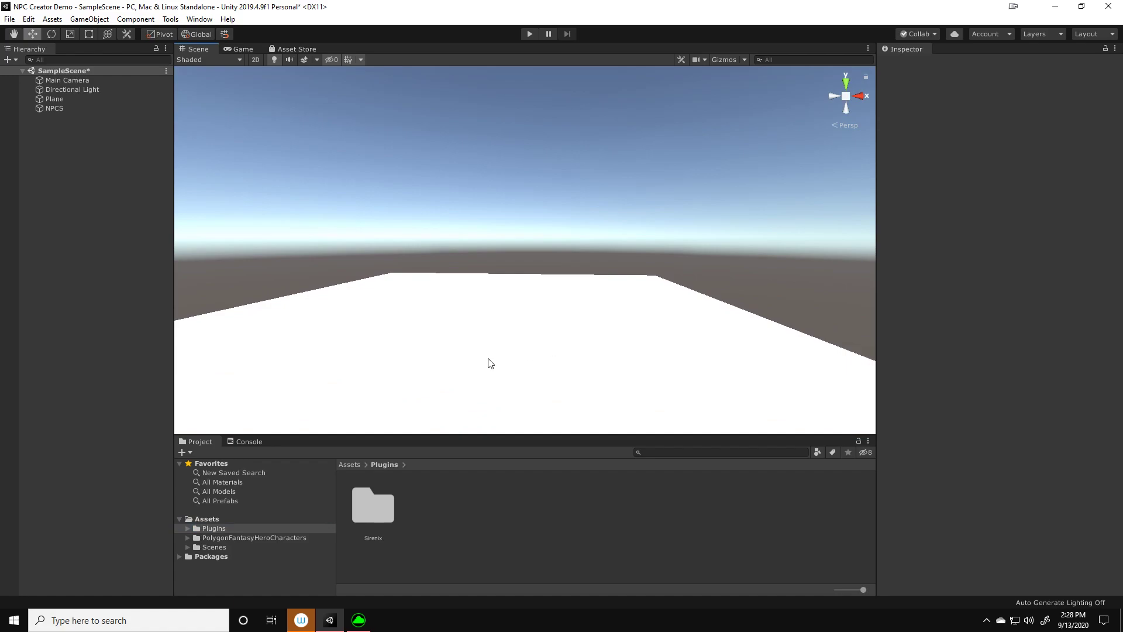
Create a new folder named Scripts directly under the project's Assets folder
{"action": "left_click", "coordinate": [211, 519]}
{"action": "right_click", "coordinate": [546, 525]}
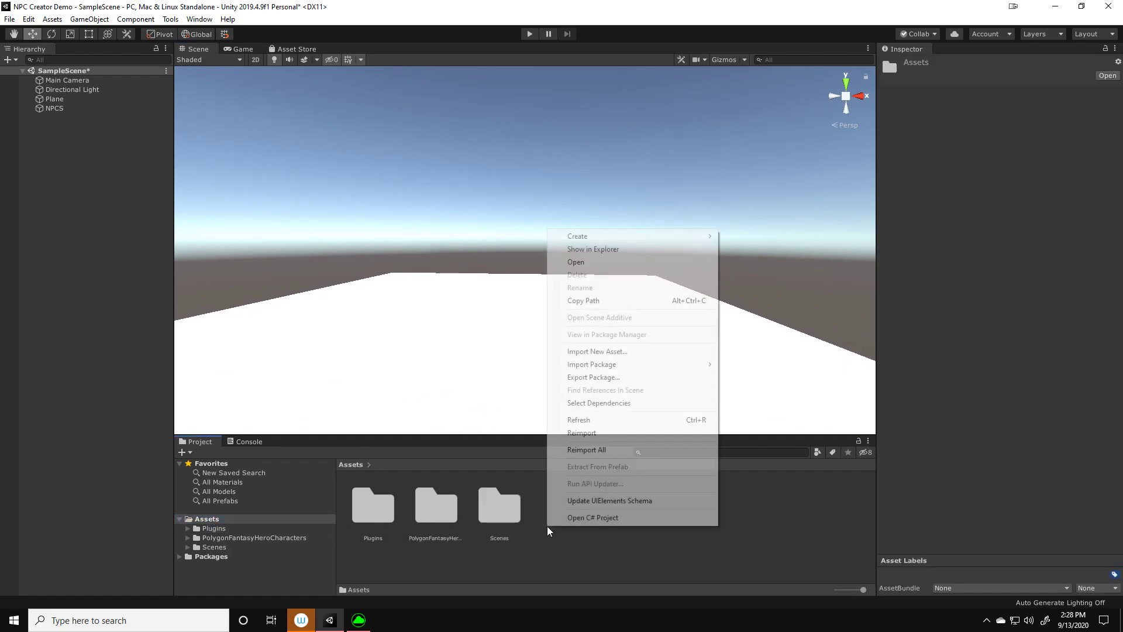
{"action": "mouse_move", "coordinate": [690, 236]}
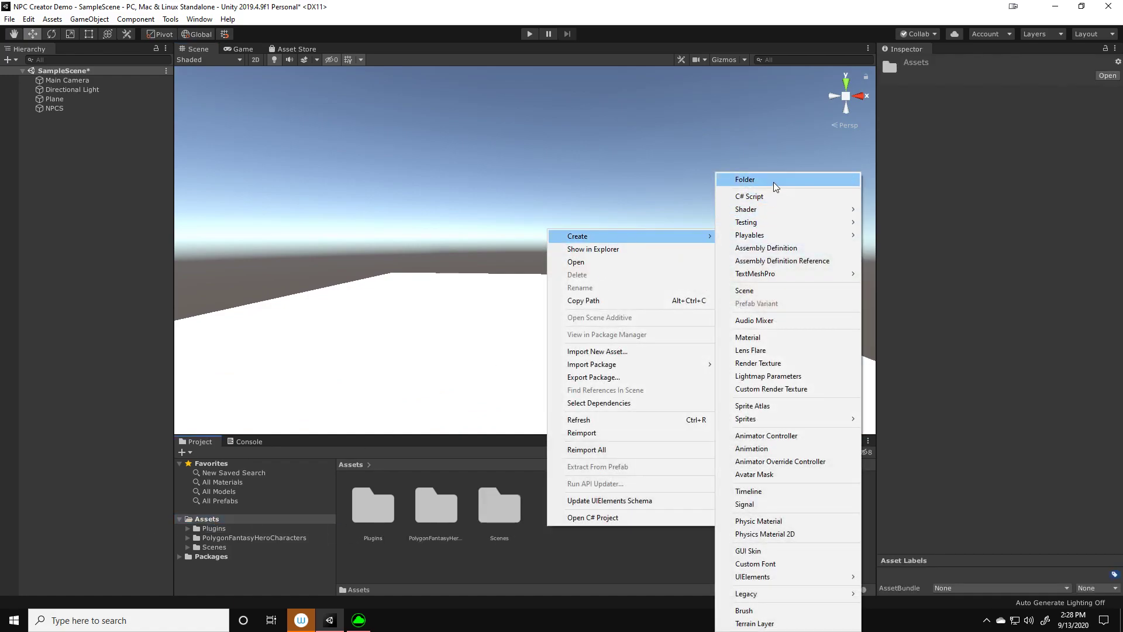
{"action": "left_click", "coordinate": [772, 180]}
{"action": "type", "text": "Scripts"}
{"action": "key", "text": "Return"}
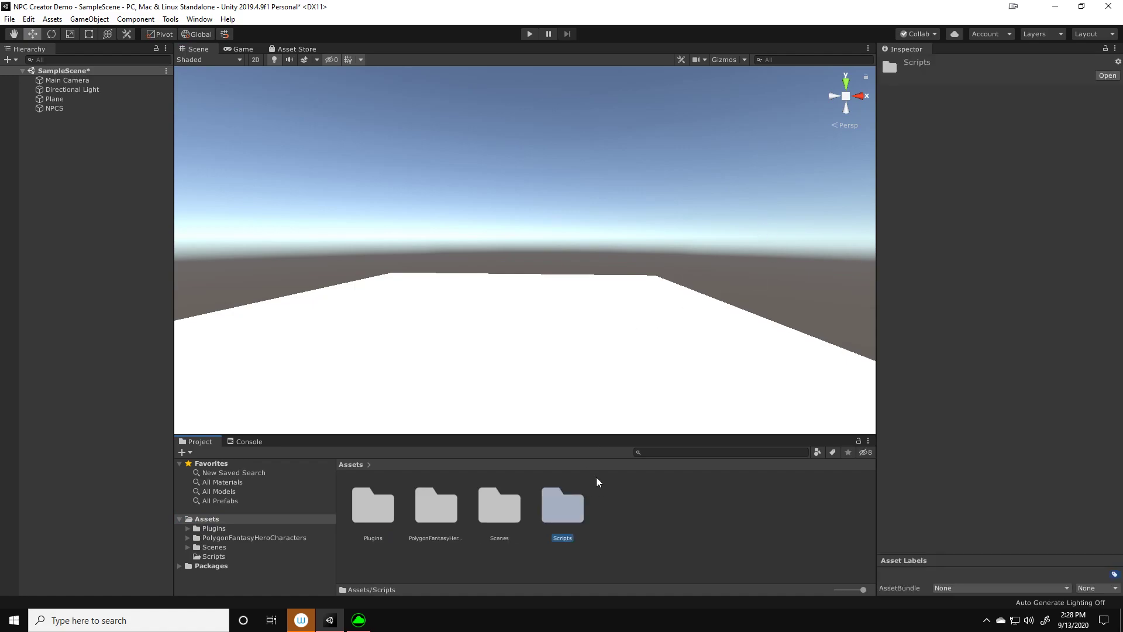
Open the project's Scripts folder in File Explorer and arrange its window beside the NPC Creator folder window
{"action": "double_click", "coordinate": [562, 512]}
{"action": "right_click", "coordinate": [448, 492]}
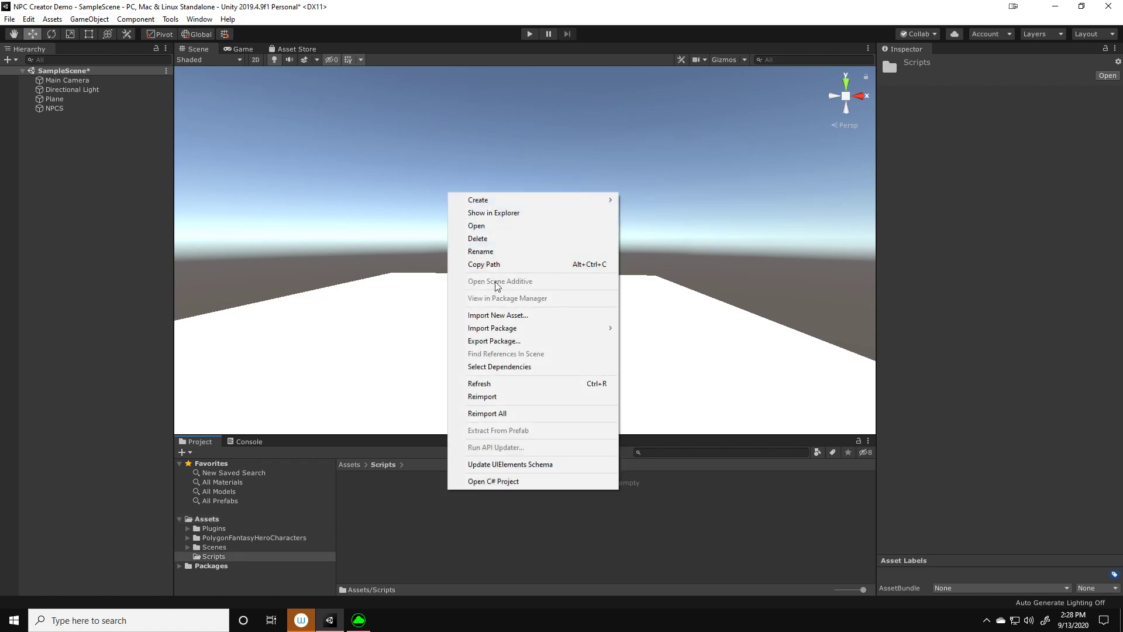
{"action": "left_click", "coordinate": [501, 214]}
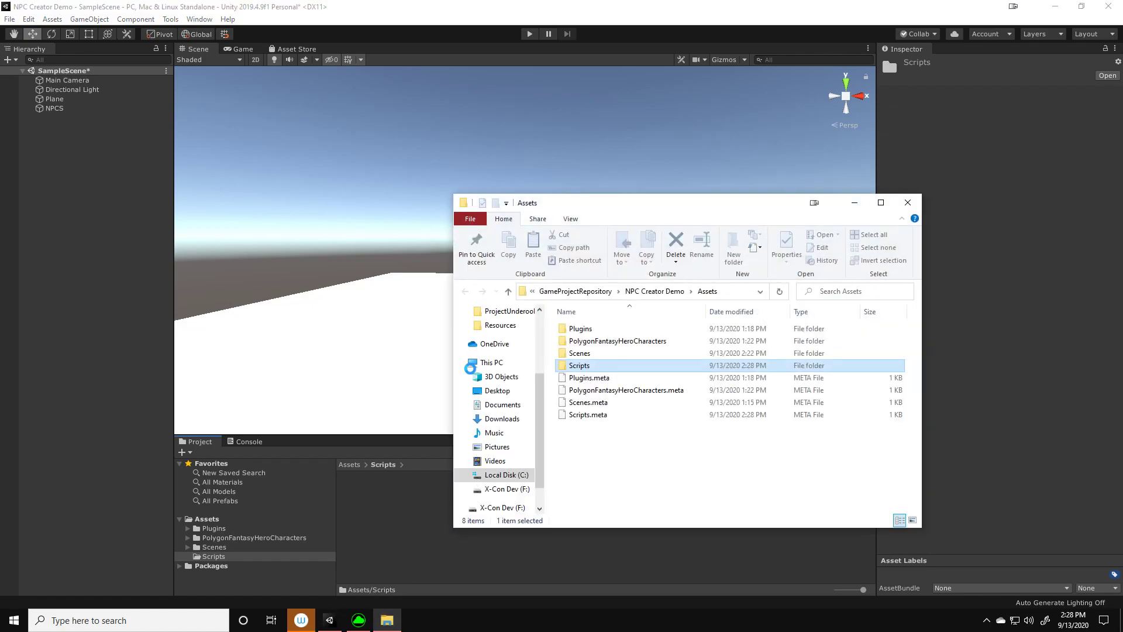
{"action": "left_click", "coordinate": [581, 445]}
{"action": "left_click_drag", "start_coordinate": [596, 208], "coordinate": [542, 115]}
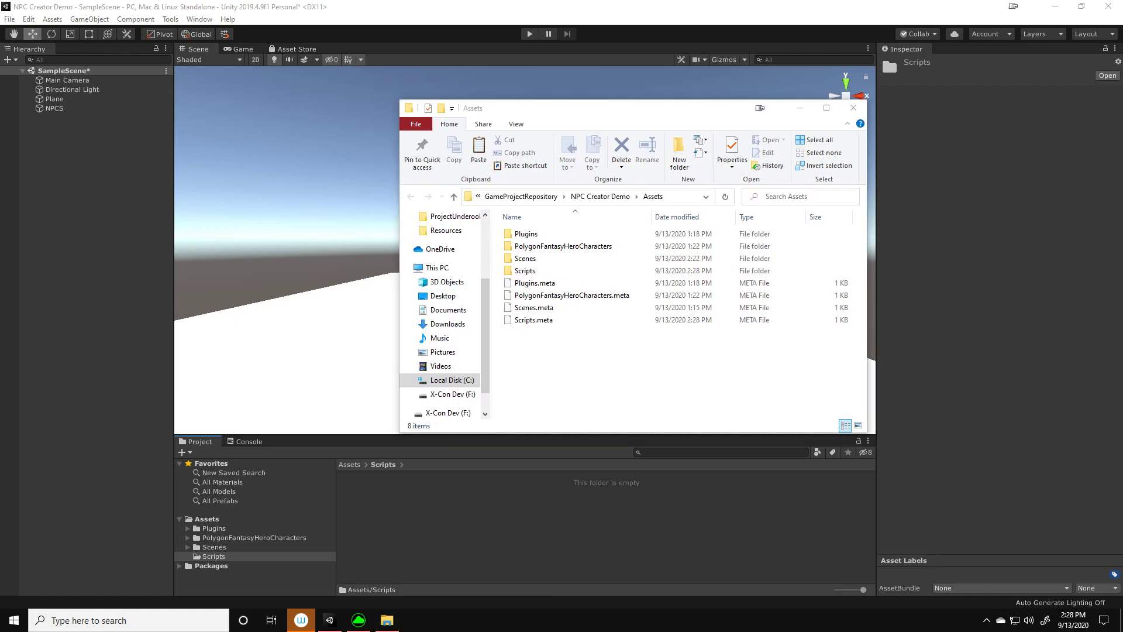
{"action": "left_click_drag", "start_coordinate": [208, 230], "coordinate": [224, 171]}
{"action": "left_click_drag", "start_coordinate": [539, 108], "coordinate": [660, 147]}
{"action": "double_click", "coordinate": [649, 309]}
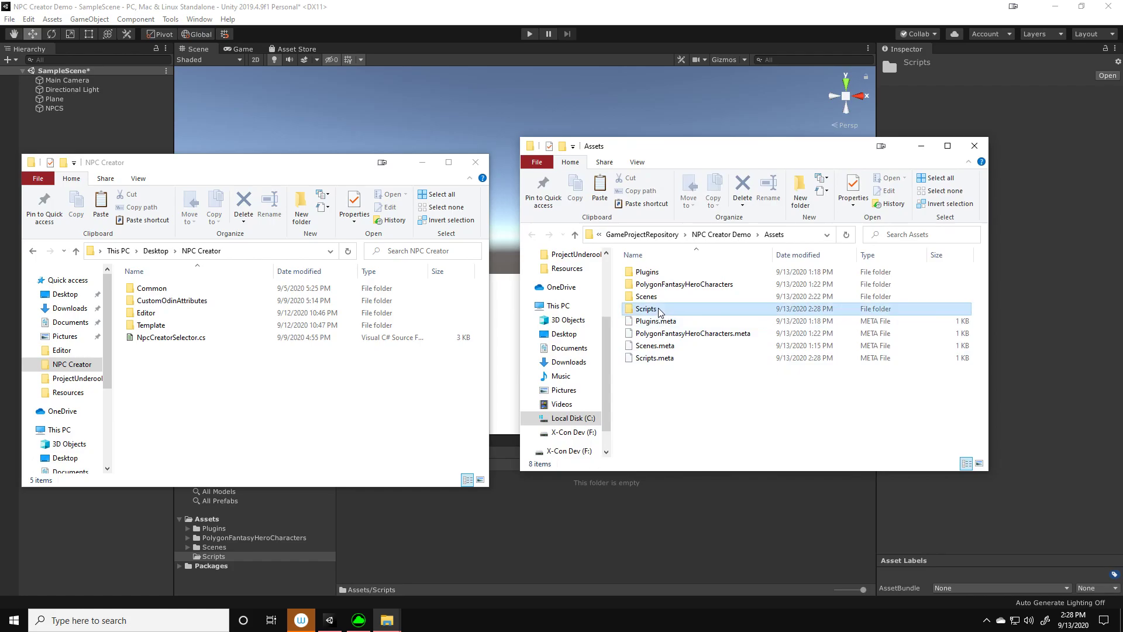
Copy the Common, CustomOdinAttributes and Editor folders plus NpcCreatorSelector.cs from the NPC Creator folder
{"action": "left_click", "coordinate": [150, 315]}
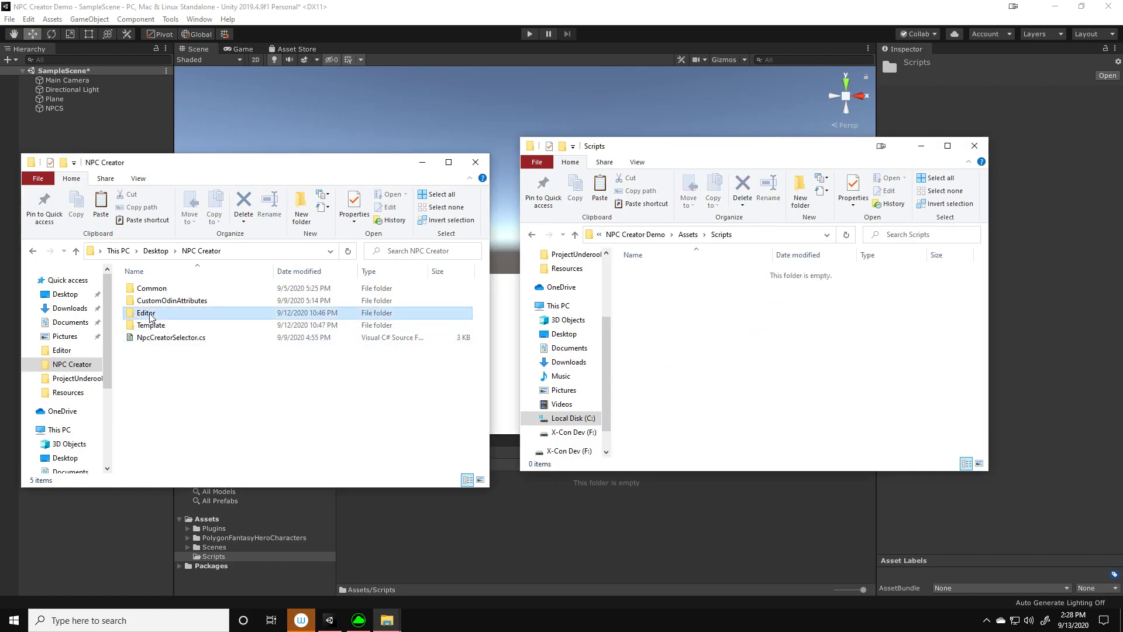
{"action": "left_click", "coordinate": [155, 300], "text": "ctrl"}
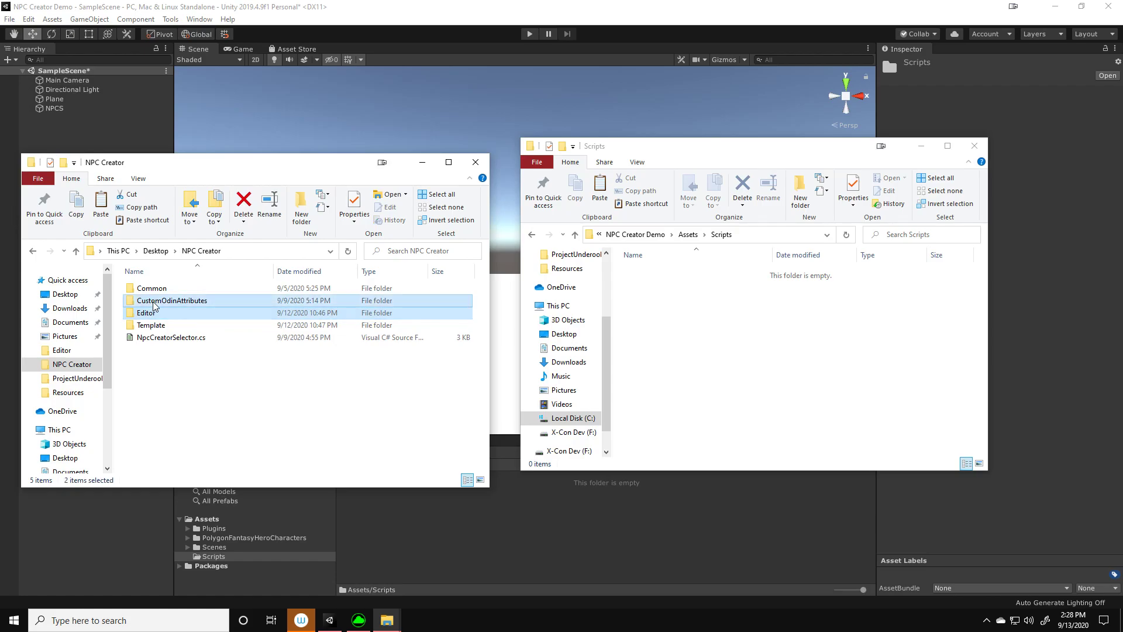
{"action": "left_click", "coordinate": [151, 290], "text": "ctrl"}
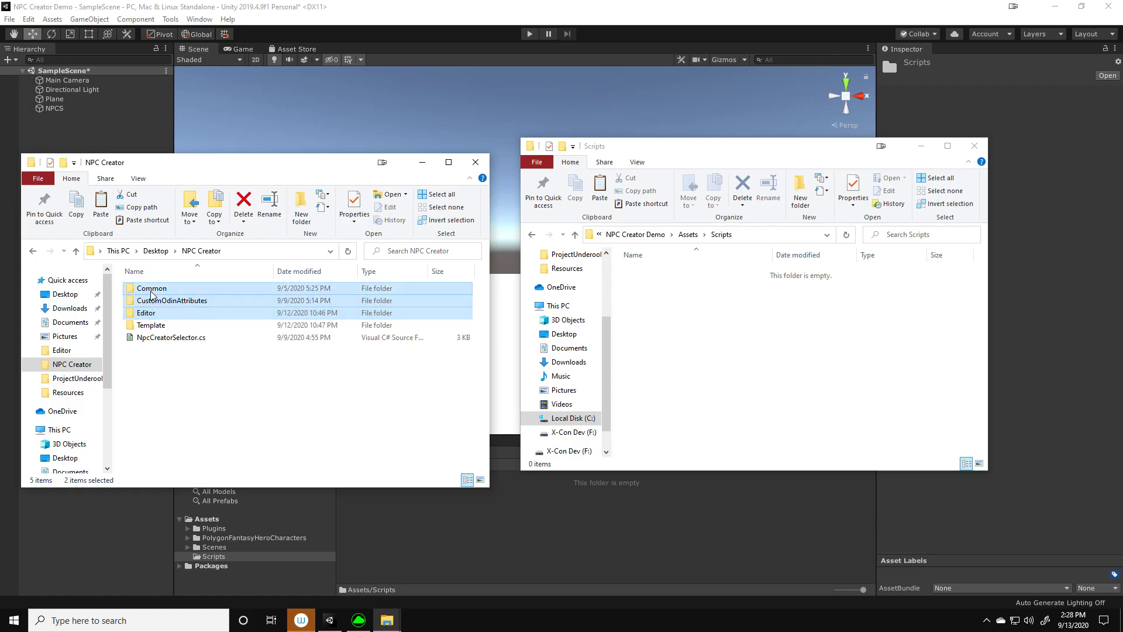
{"action": "left_click", "coordinate": [159, 339], "text": "ctrl"}
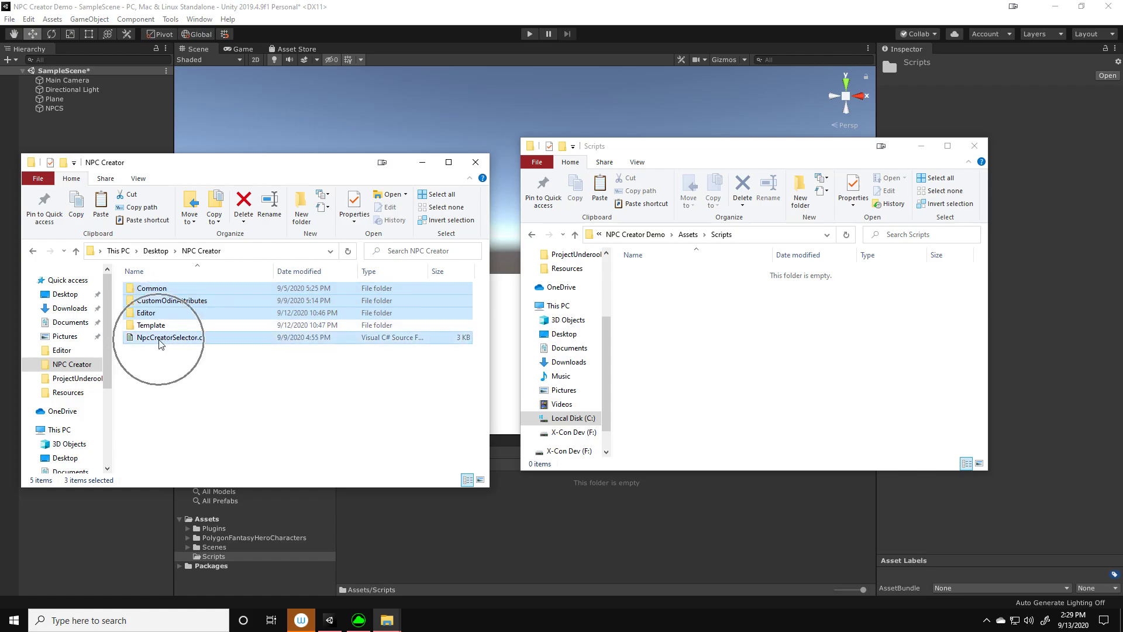
{"action": "right_click", "coordinate": [159, 344]}
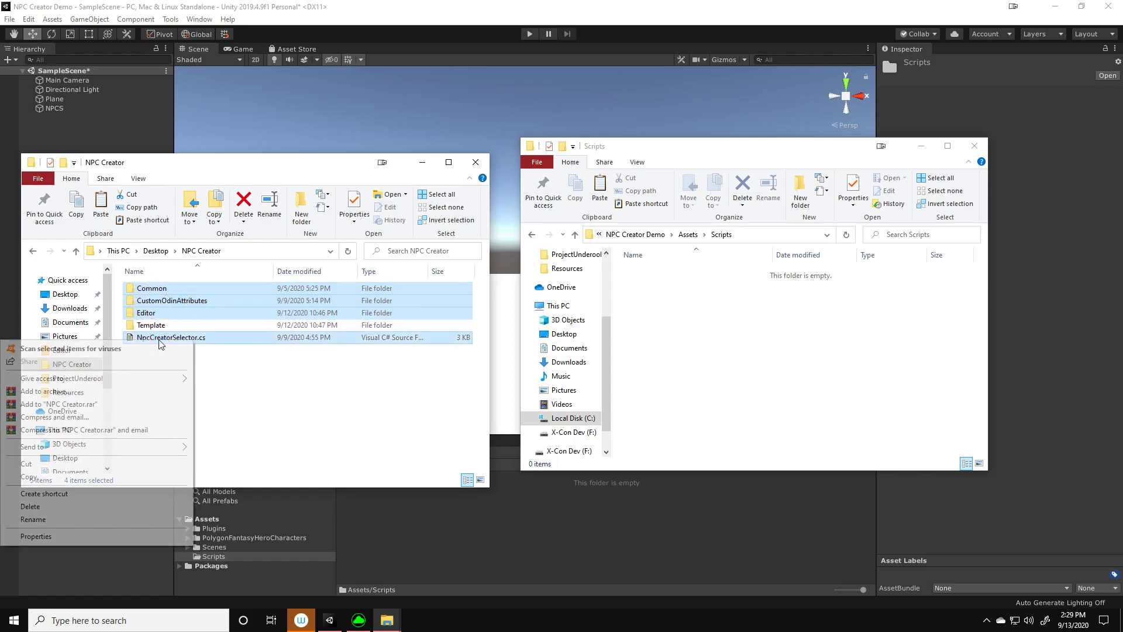
{"action": "left_click", "coordinate": [65, 478]}
Paste the copied folders and script into the project's Scripts folder, then return to Unity
{"action": "left_click", "coordinate": [740, 346]}
{"action": "right_click", "coordinate": [740, 347]}
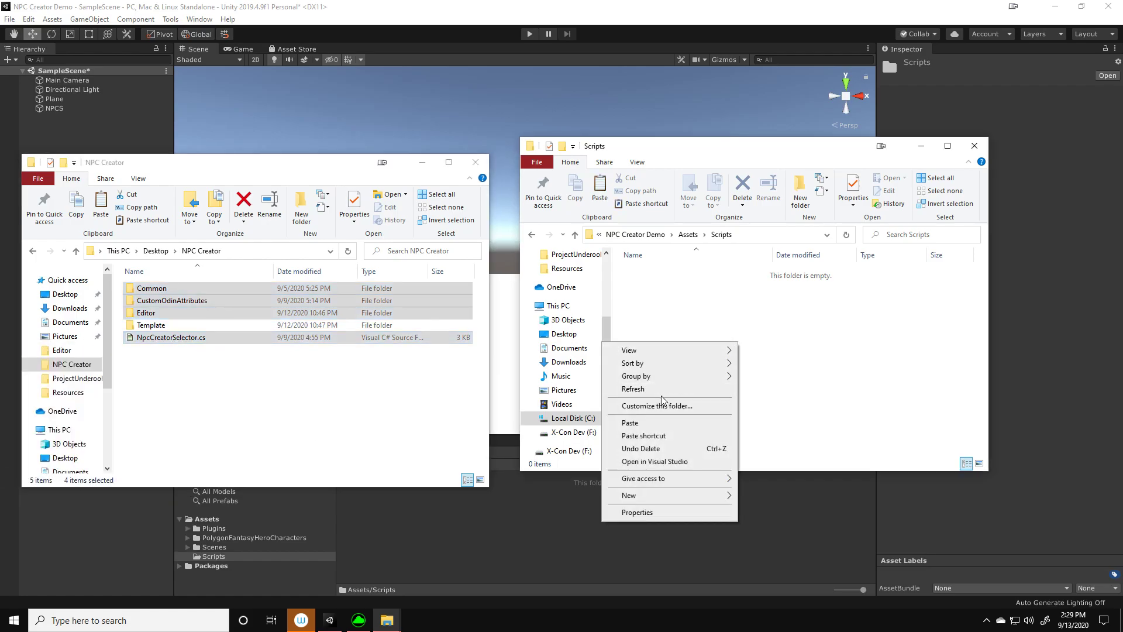
{"action": "left_click", "coordinate": [645, 426]}
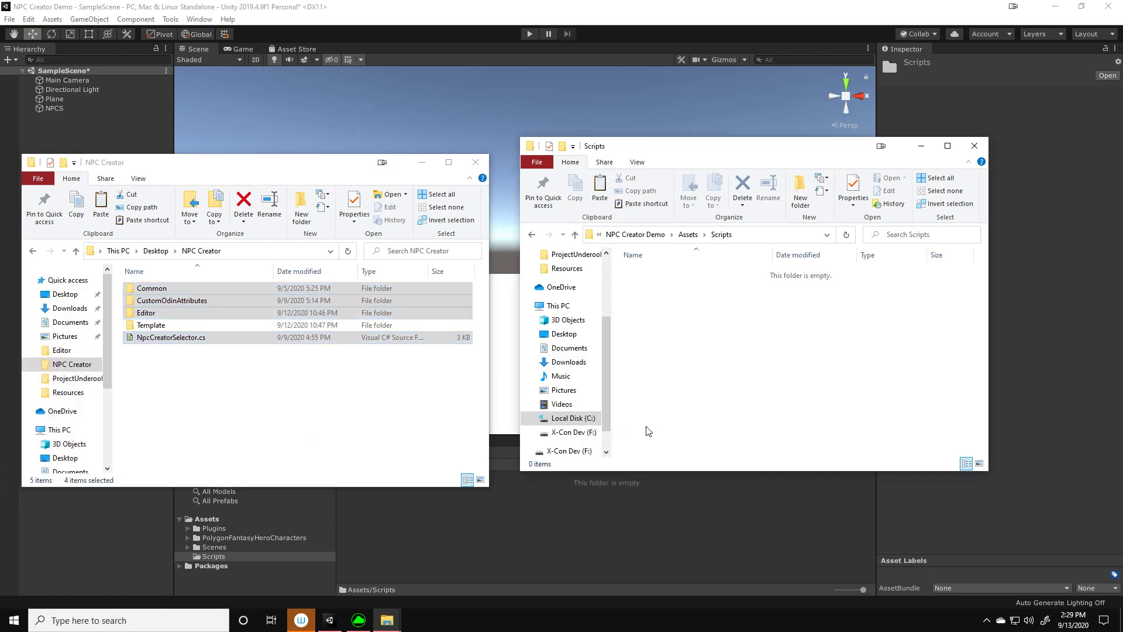
{"action": "left_click", "coordinate": [647, 427]}
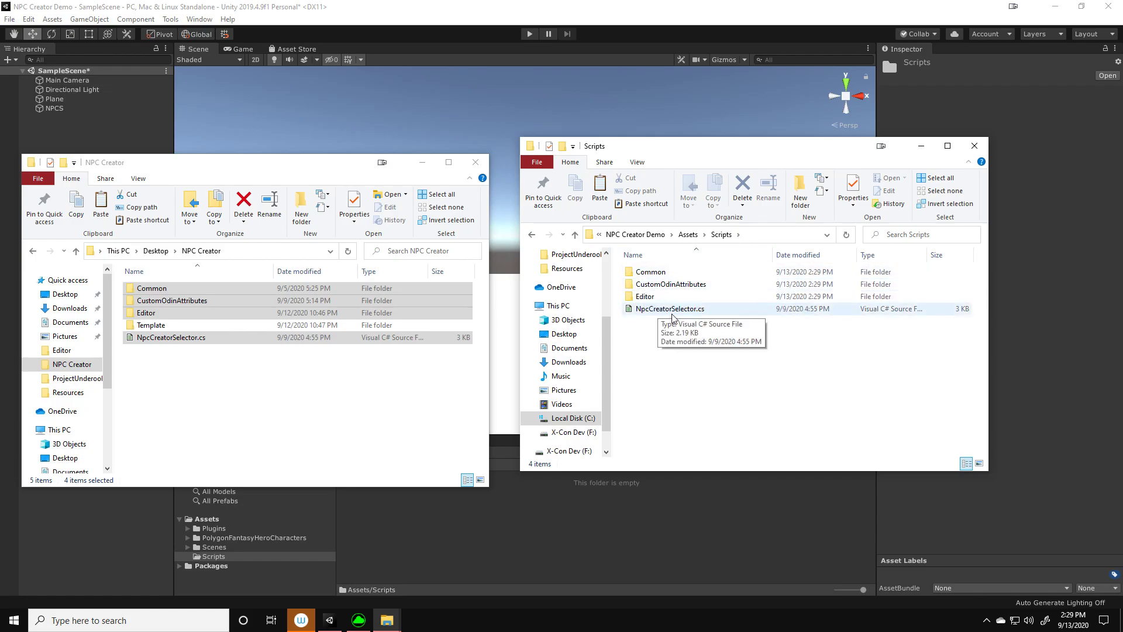
{"action": "left_click", "coordinate": [423, 163]}
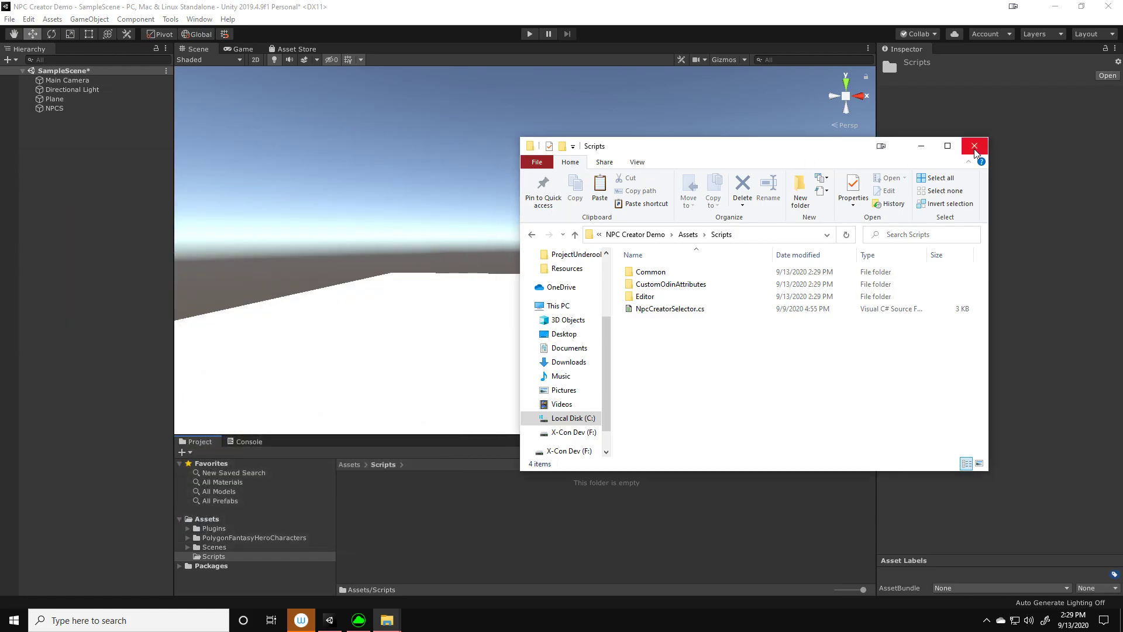
{"action": "left_click", "coordinate": [975, 146]}
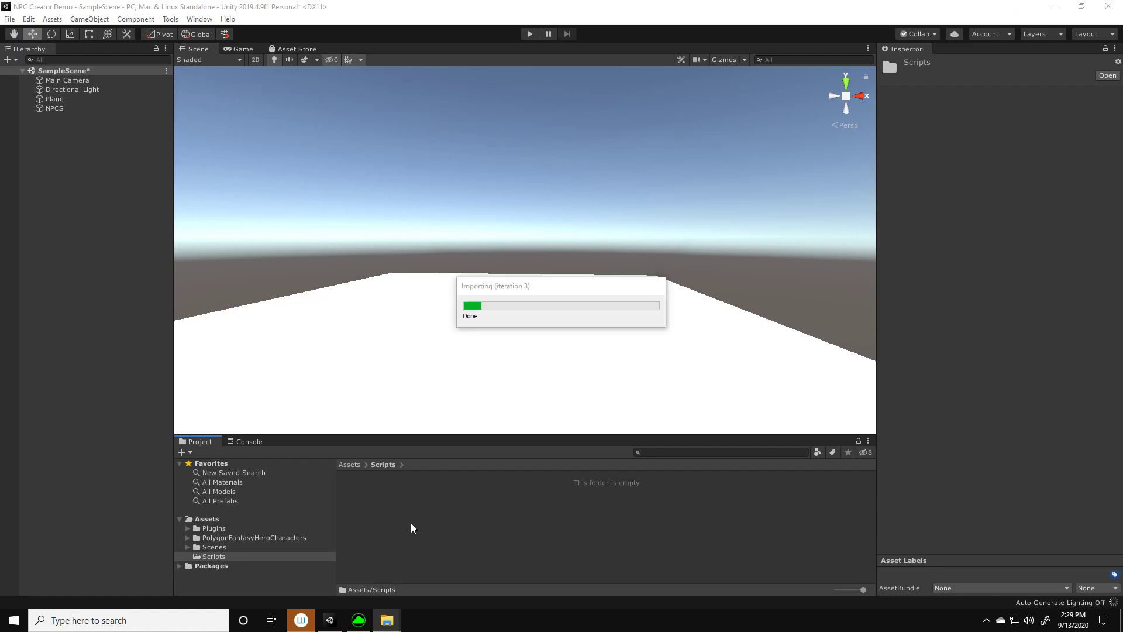
Create a new folder named NPCS directly under the project's Assets folder
{"action": "left_click", "coordinate": [208, 518]}
{"action": "right_click", "coordinate": [615, 530]}
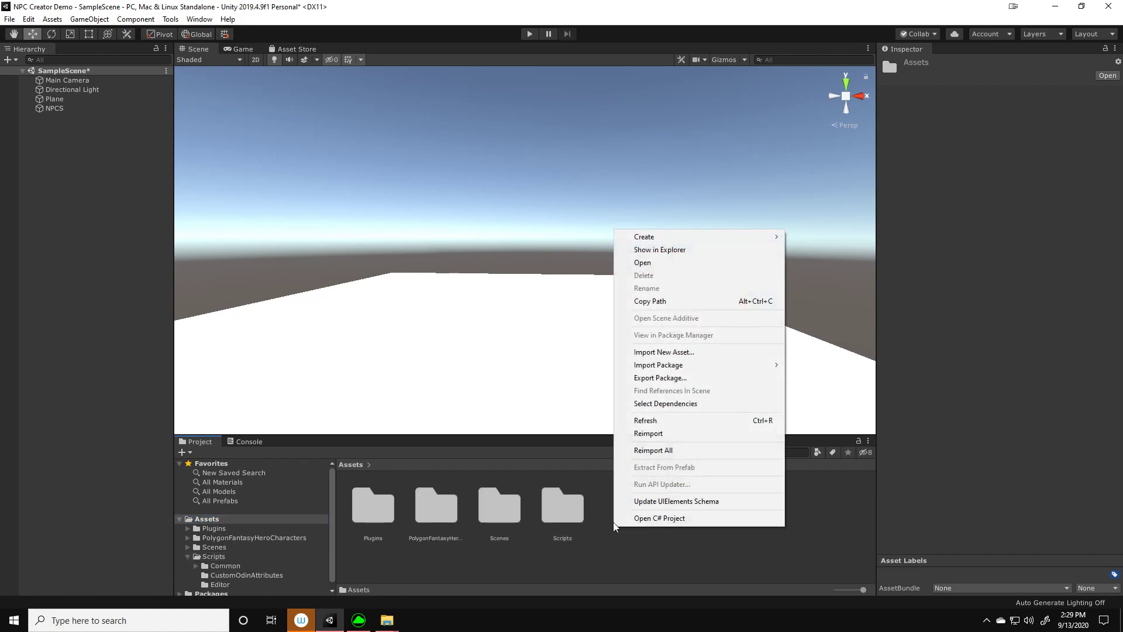
{"action": "mouse_move", "coordinate": [655, 241]}
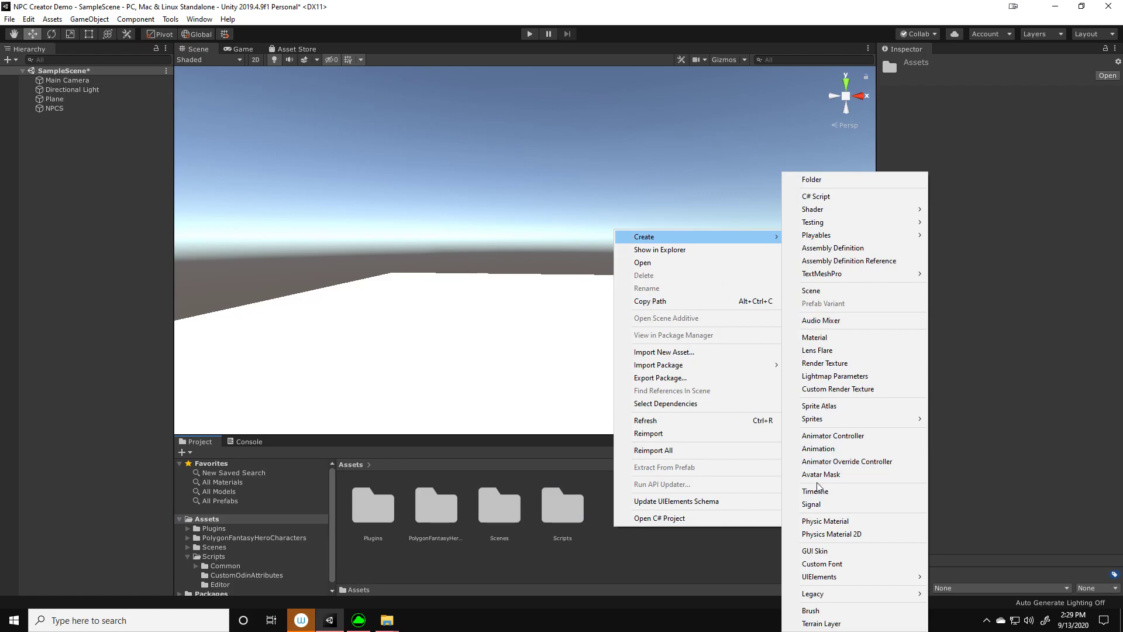
{"action": "left_click", "coordinate": [828, 182]}
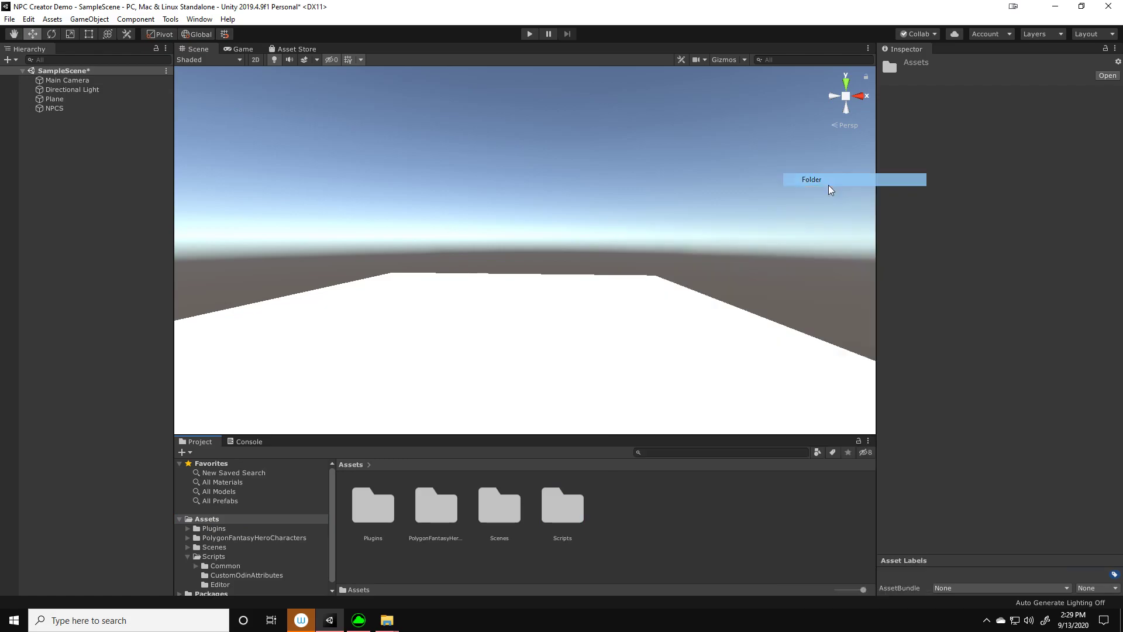
{"action": "type", "text": "PCS"}
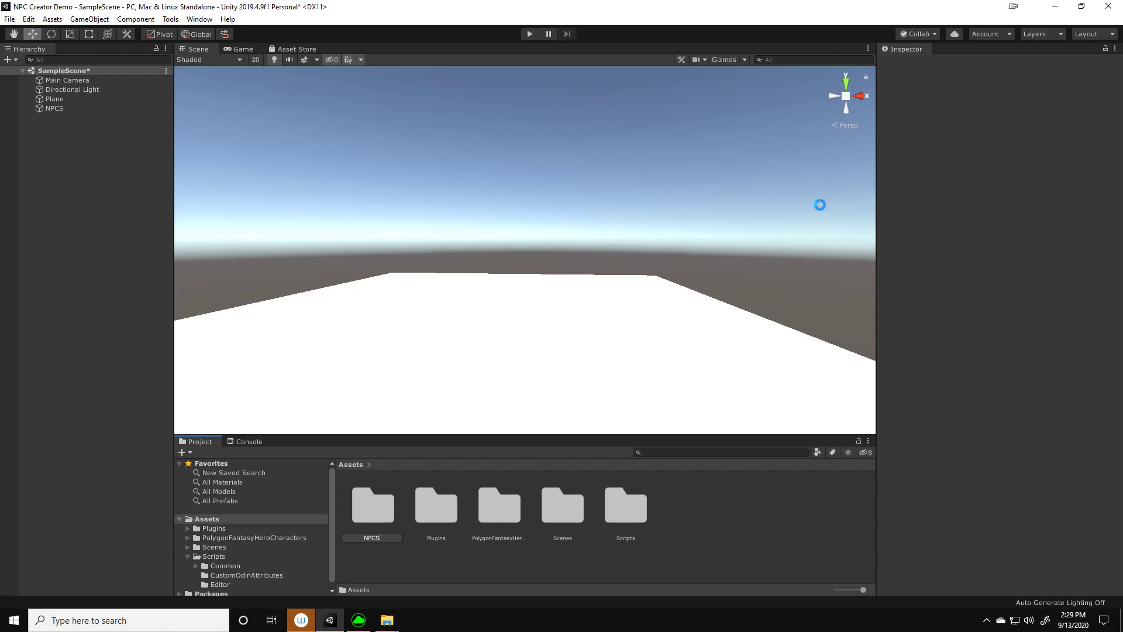
{"action": "key", "text": "Return"}
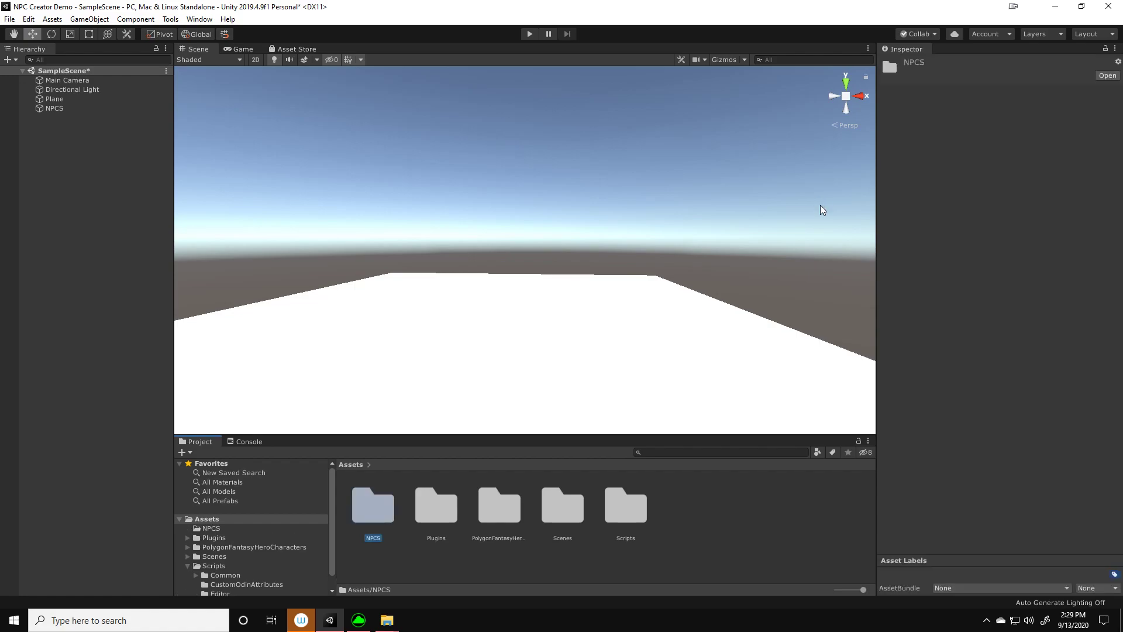
{"action": "left_click", "coordinate": [706, 518]}
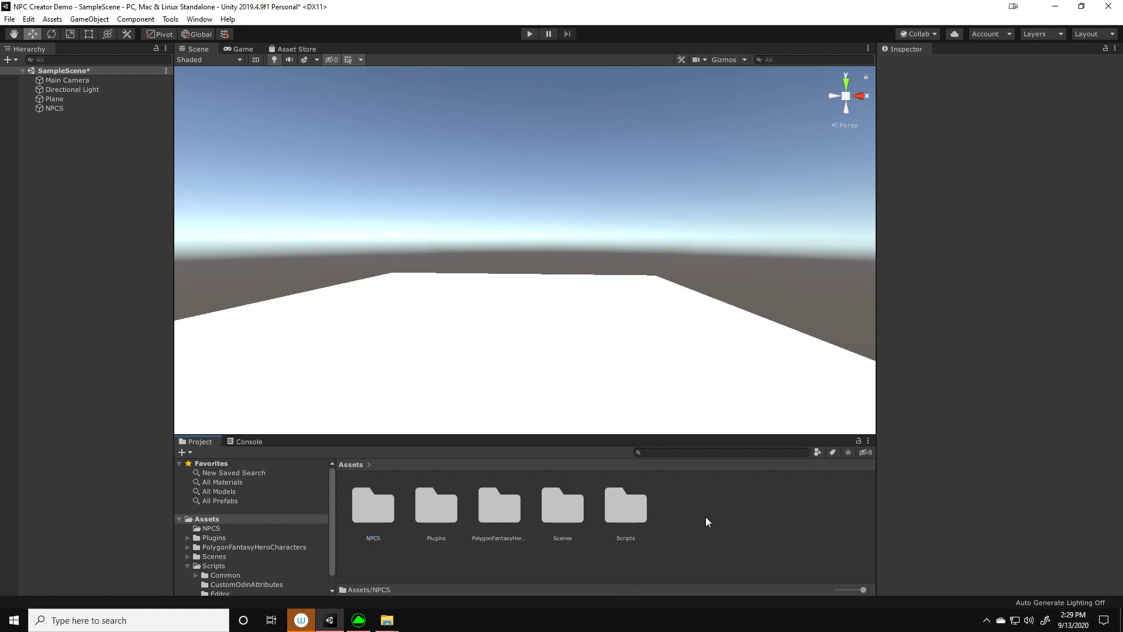
Open the new NPCS folder in the project and in File Explorer
{"action": "double_click", "coordinate": [383, 500]}
{"action": "right_click", "coordinate": [445, 514]}
{"action": "left_click", "coordinate": [505, 238]}
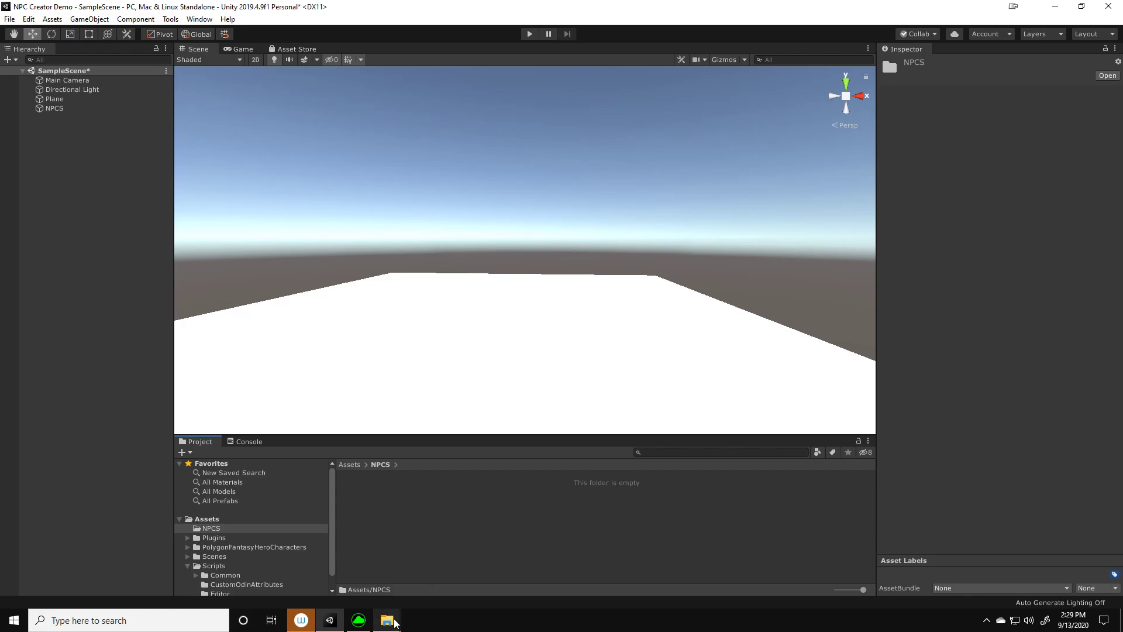
{"action": "mouse_move", "coordinate": [395, 624]}
{"action": "mouse_move", "coordinate": [363, 536]}
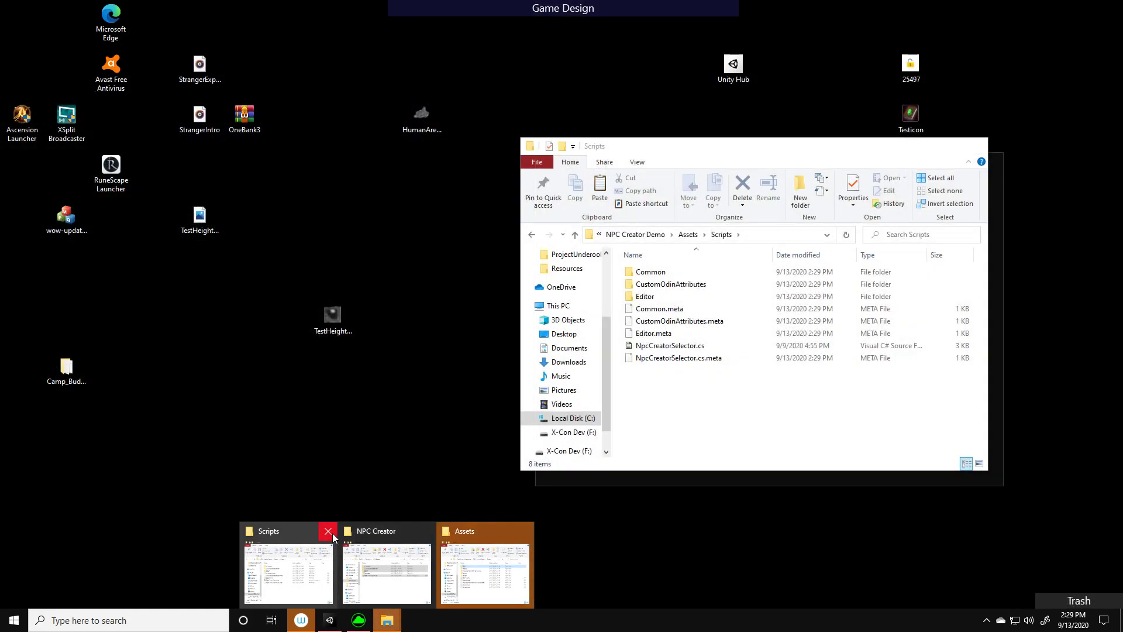
{"action": "left_click", "coordinate": [485, 562]}
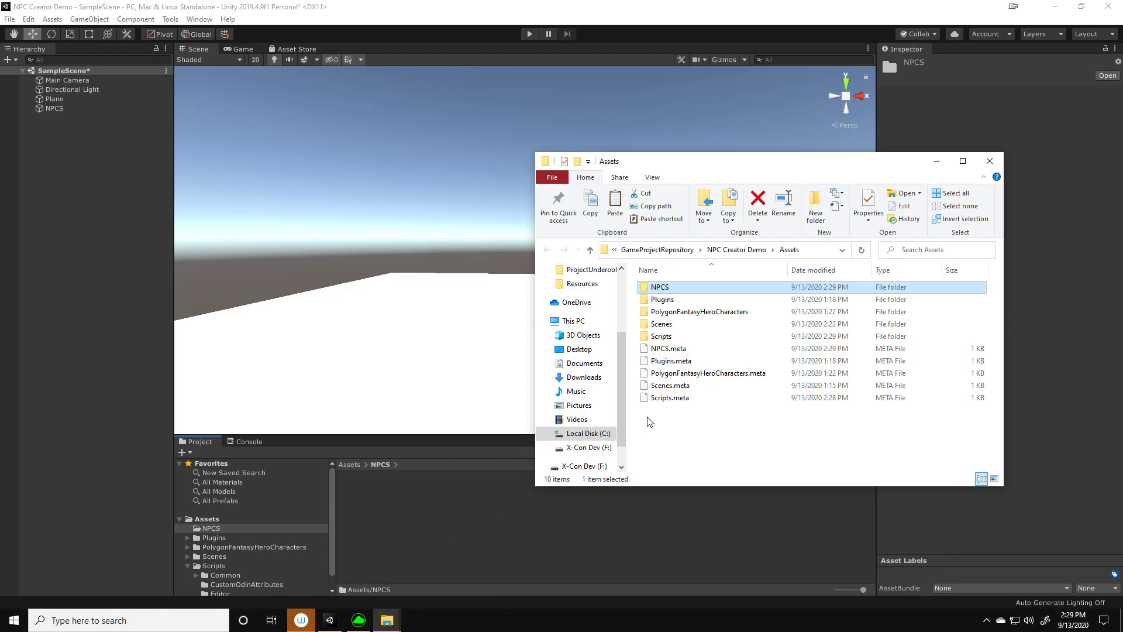
{"action": "double_click", "coordinate": [671, 289]}
Copy the Template folder from the NPC Creator folder into the project's NPCS folder, and close both File Explorer windows
{"action": "mouse_move", "coordinate": [387, 620]}
{"action": "left_click", "coordinate": [371, 598]}
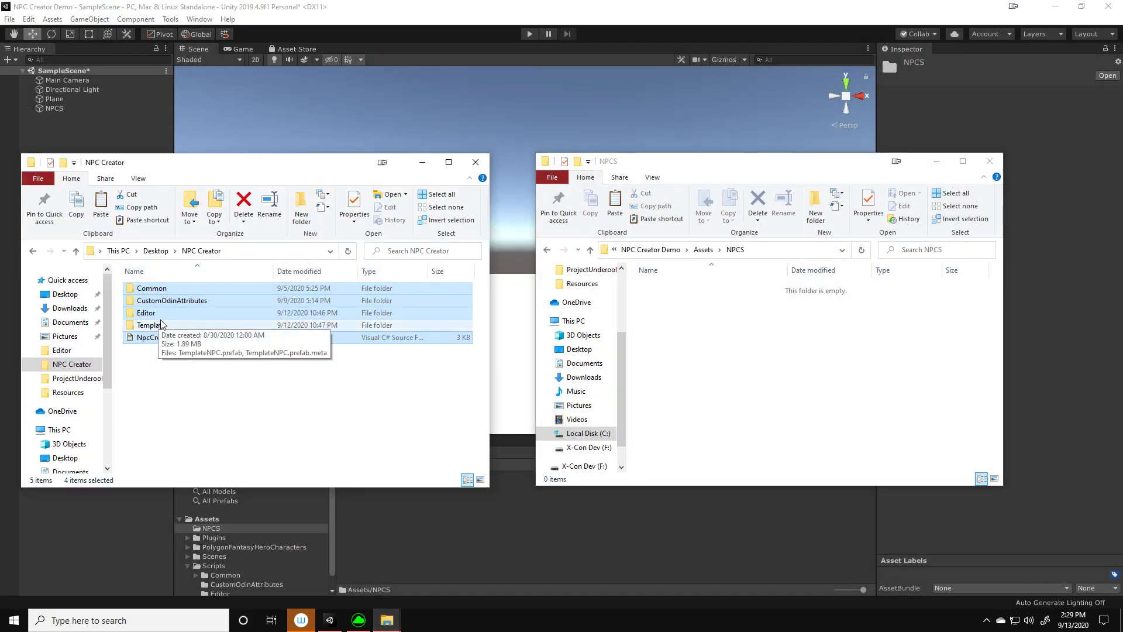
{"action": "left_click", "coordinate": [158, 358]}
{"action": "left_click", "coordinate": [155, 325]}
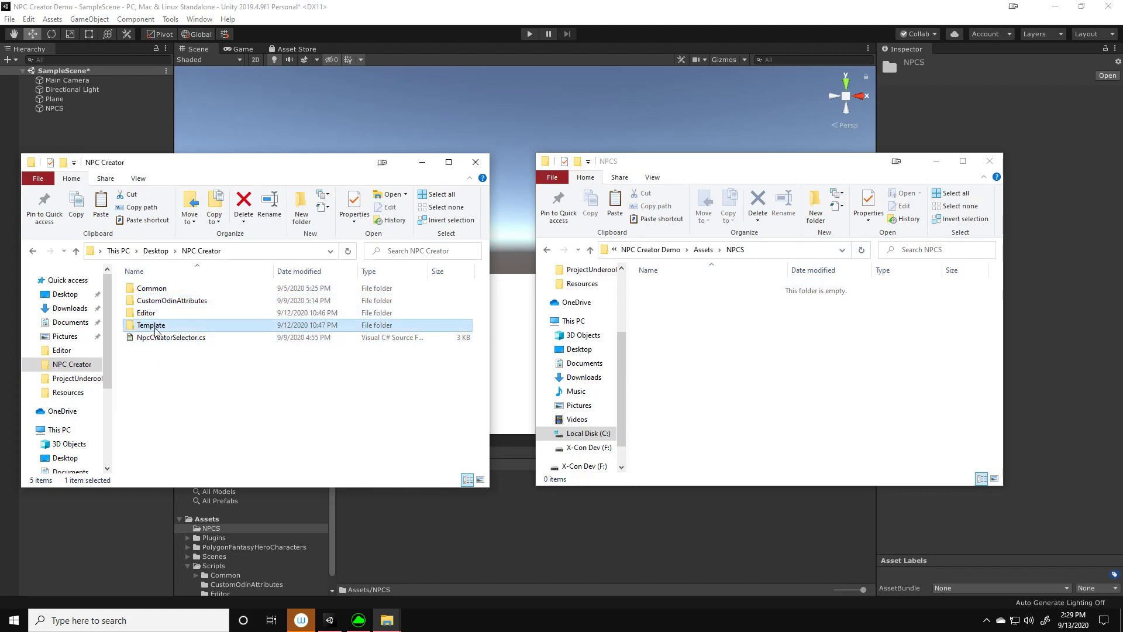
{"action": "right_click", "coordinate": [156, 325]}
{"action": "left_click", "coordinate": [51, 248]}
{"action": "right_click", "coordinate": [712, 325]}
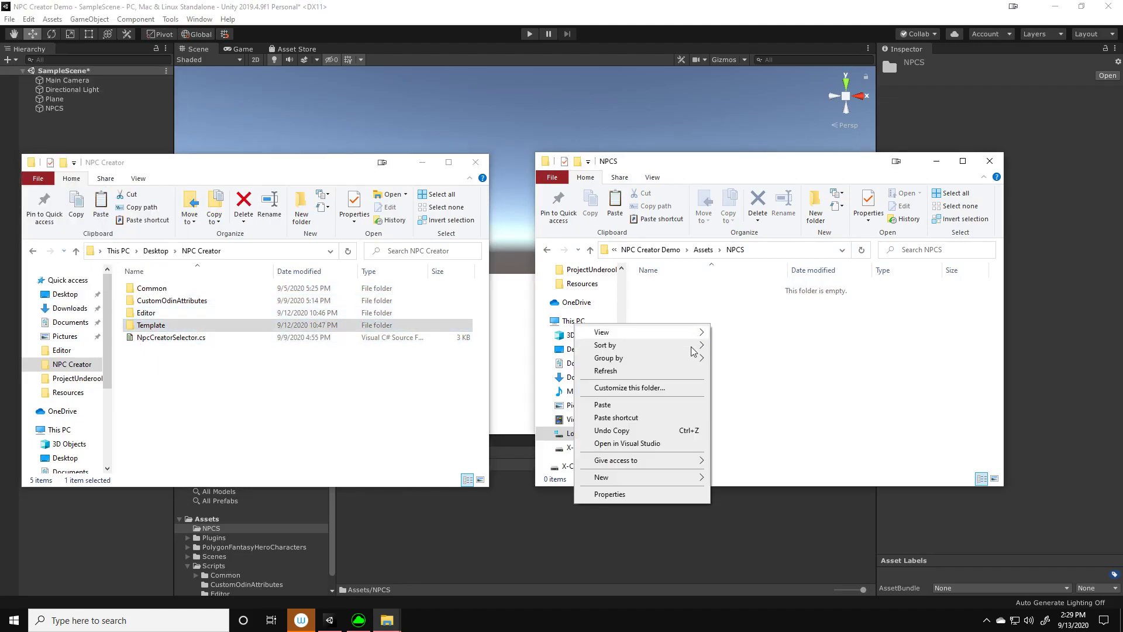
{"action": "left_click", "coordinate": [629, 406]}
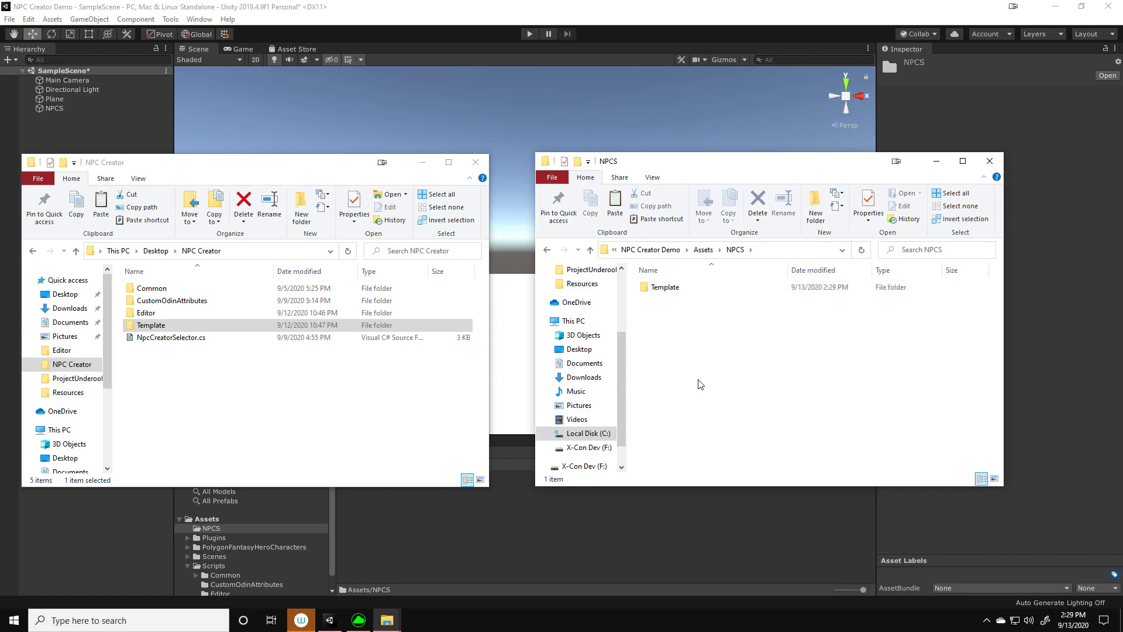
{"action": "left_click", "coordinate": [476, 162]}
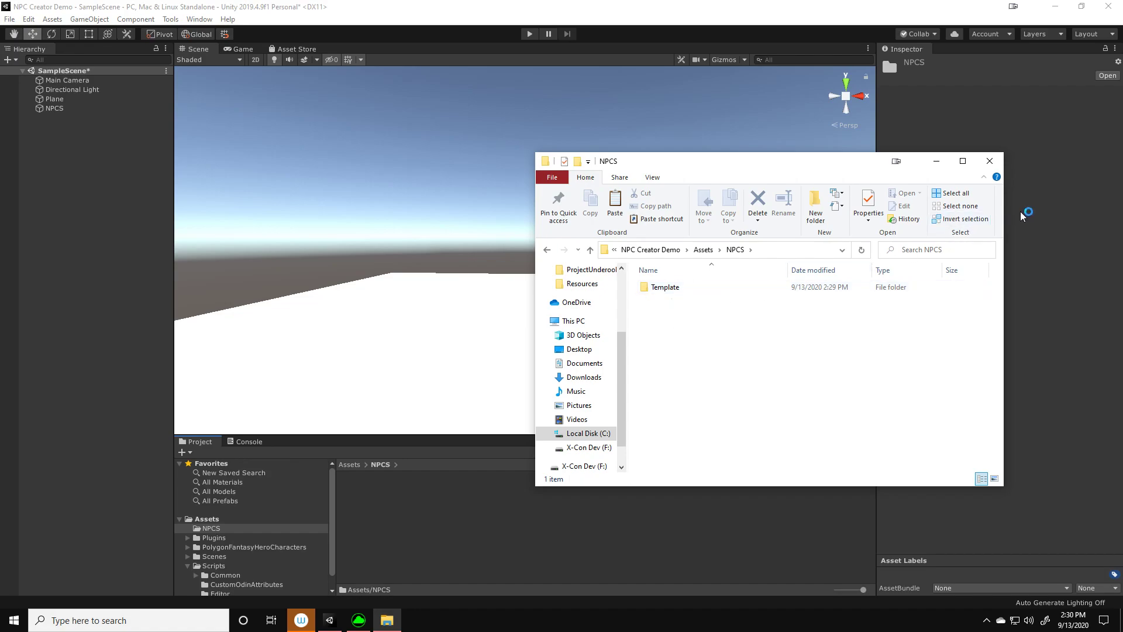
{"action": "left_click", "coordinate": [990, 162]}
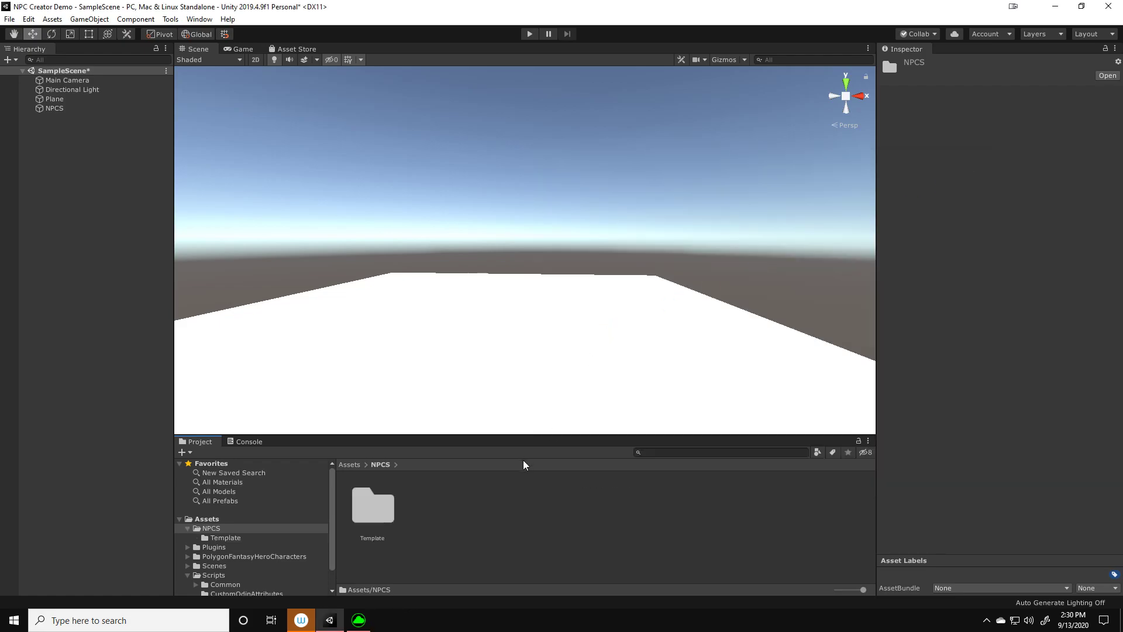
{"action": "right_click", "coordinate": [470, 554]}
{"action": "left_click", "coordinate": [763, 304]}
{"action": "right_click_drag", "start_coordinate": [763, 304], "coordinate": [715, 313]}
{"action": "middle_click_drag", "start_coordinate": [714, 313], "coordinate": [704, 314]}
{"action": "right_click_drag", "start_coordinate": [704, 314], "coordinate": [664, 356]}
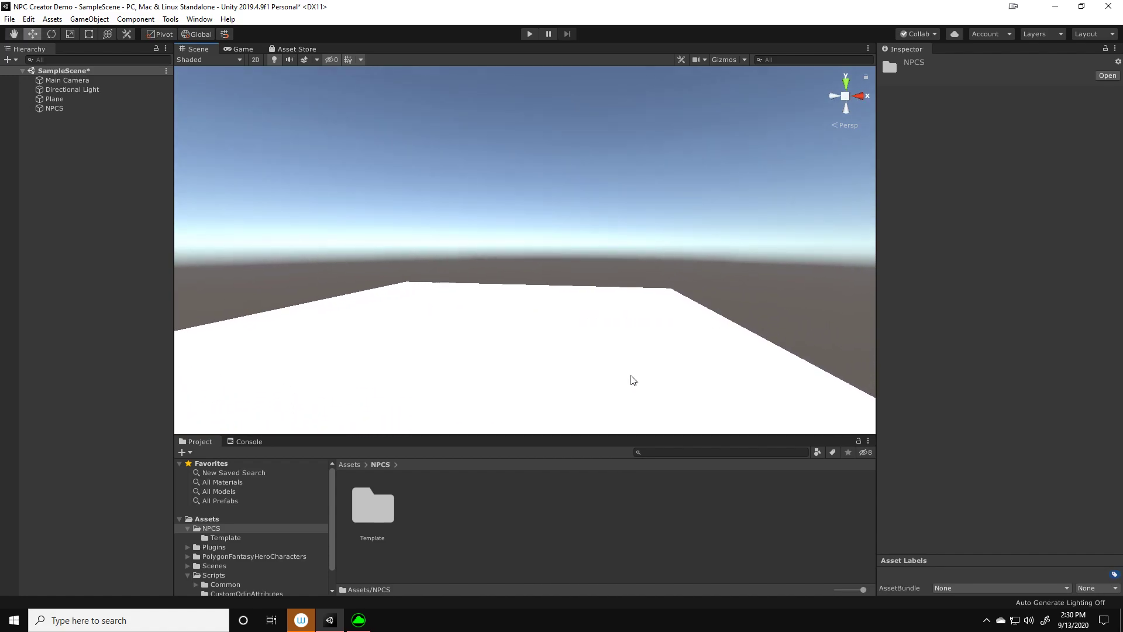
Open the NpcCreator script from the project's Scripts/Editor folder in Visual Studio
{"action": "left_click", "coordinate": [372, 507]}
{"action": "scroll", "coordinate": [280, 547], "scroll_direction": "down", "scroll_amount": 2}
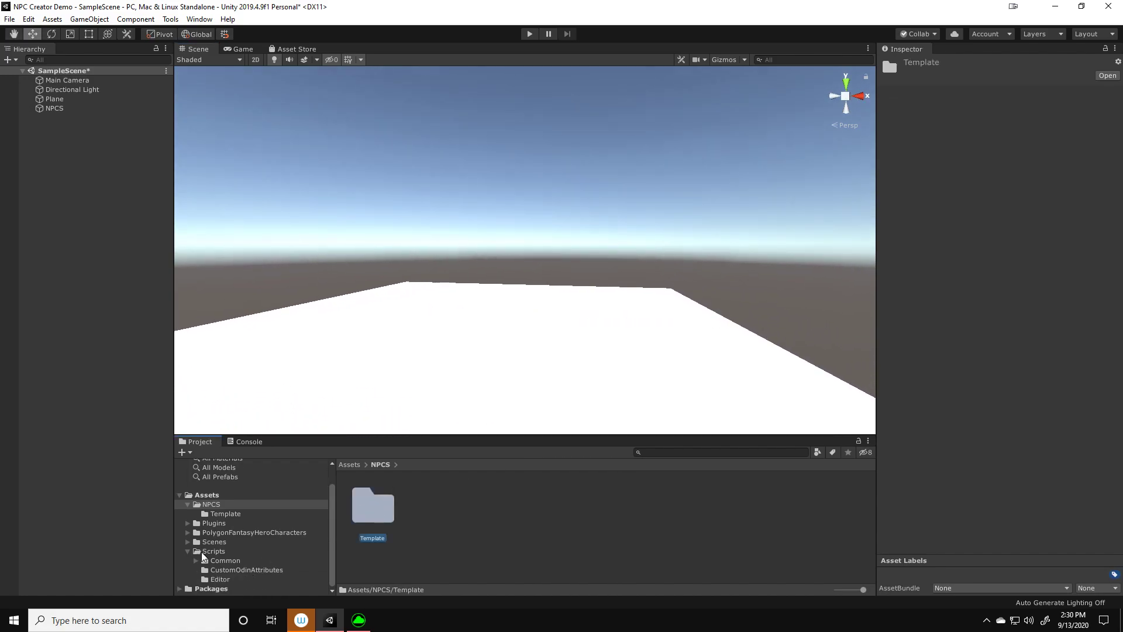
{"action": "left_click", "coordinate": [220, 580]}
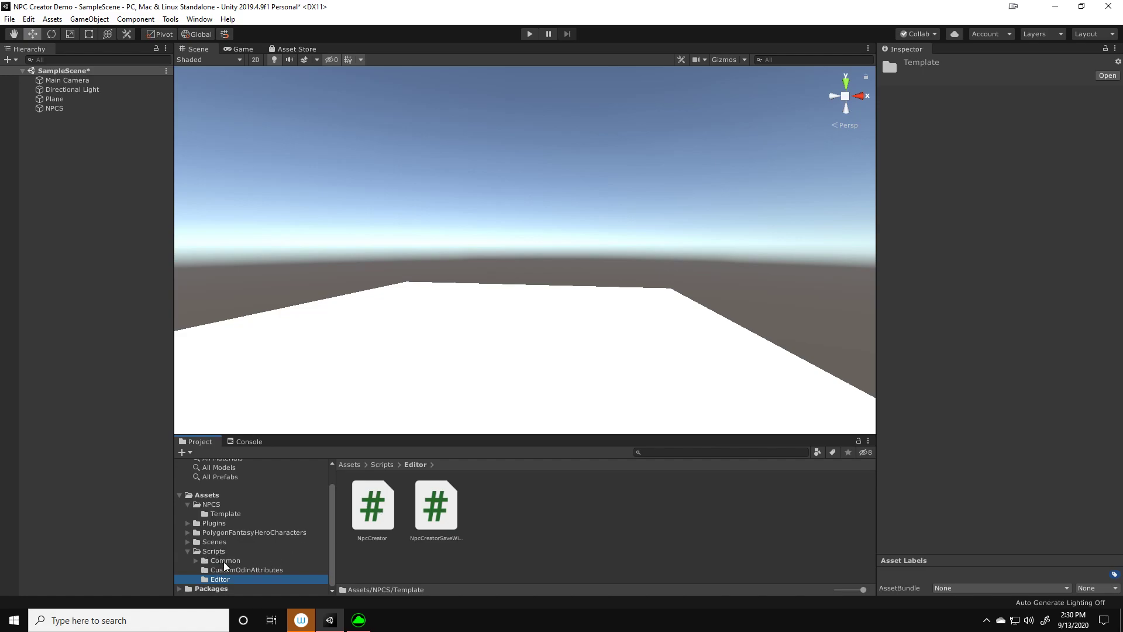
{"action": "left_click", "coordinate": [228, 579]}
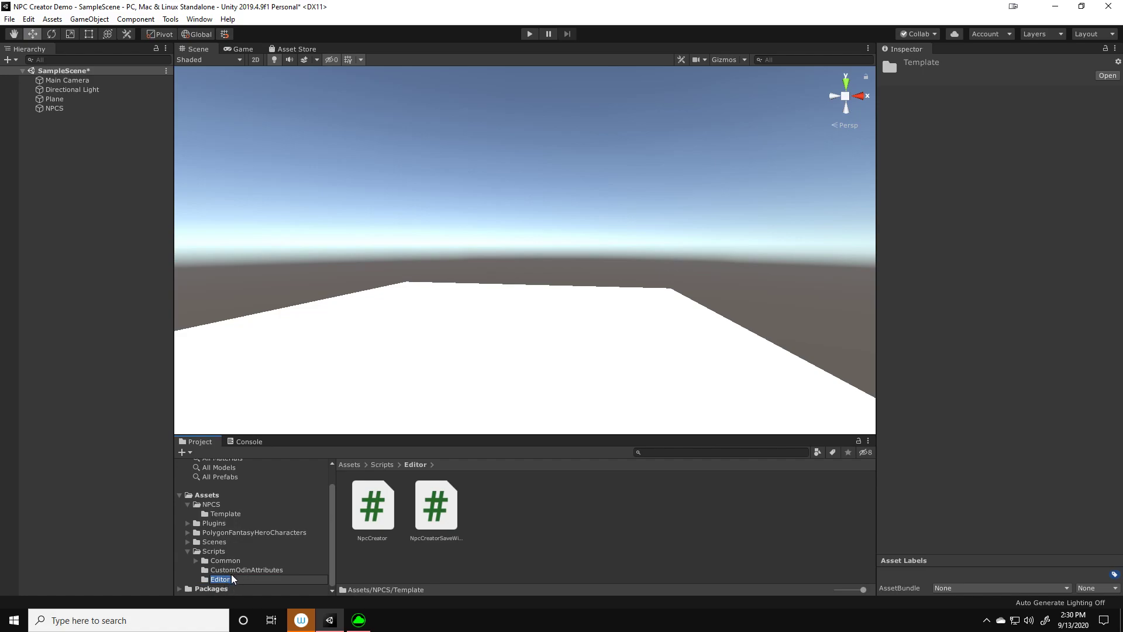
{"action": "left_click", "coordinate": [230, 570]}
{"action": "left_click", "coordinate": [229, 581]}
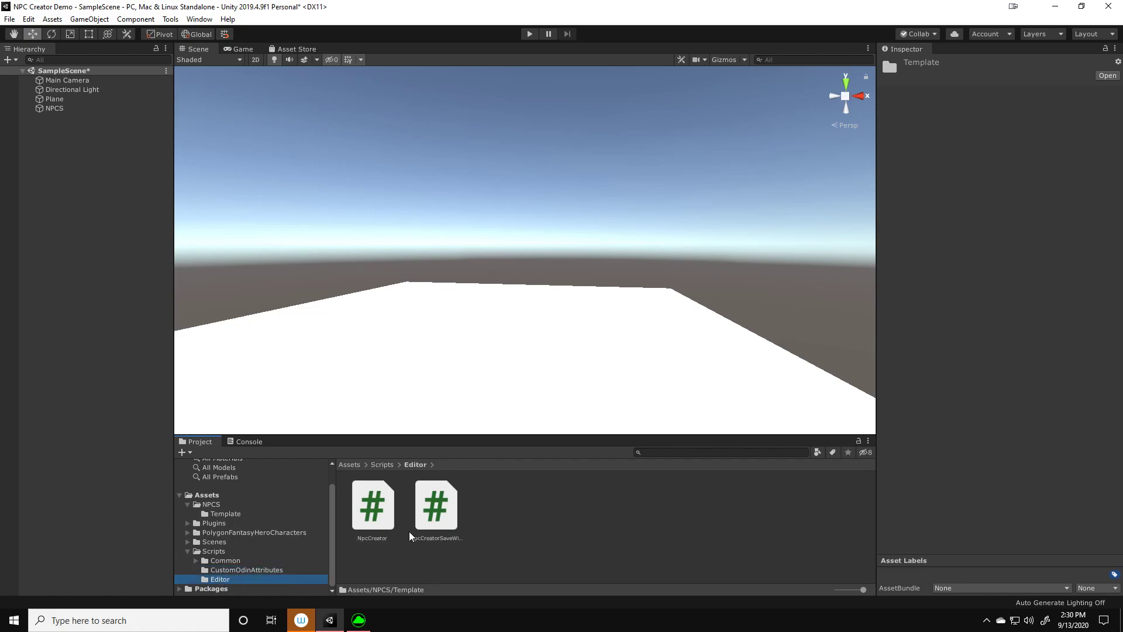
{"action": "left_click", "coordinate": [378, 520]}
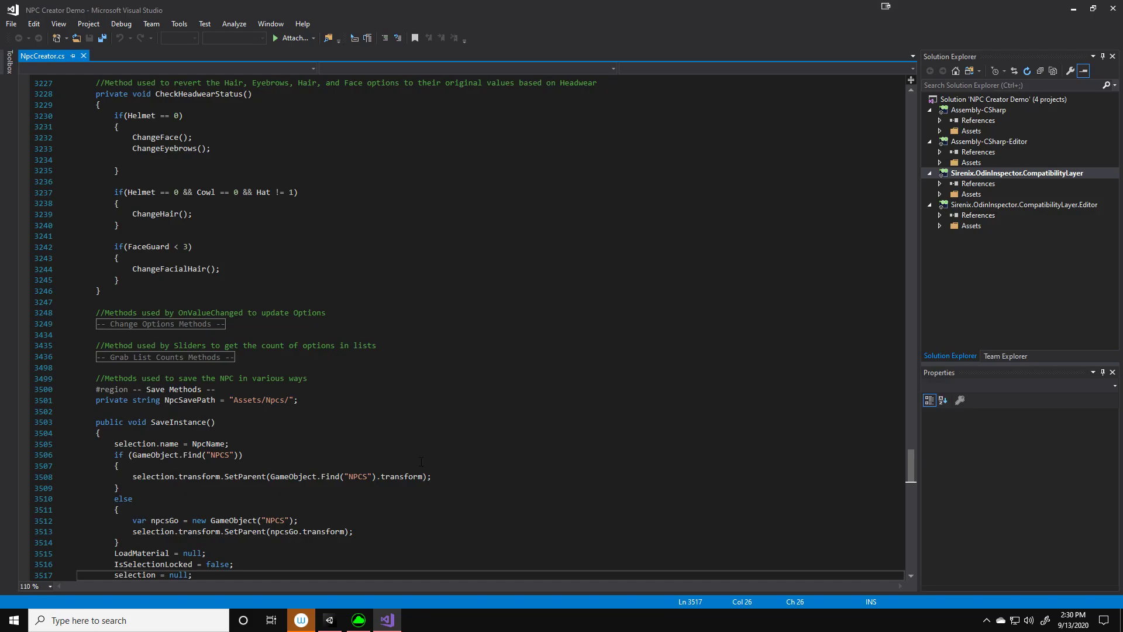
Collapse the expanded code regions of the NpcCreator class, from Editor Variables down to the OnEnable method, to review its structure
{"action": "scroll", "coordinate": [292, 434], "scroll_direction": "up", "scroll_amount": 5}
{"action": "left_click_drag", "start_coordinate": [911, 449], "coordinate": [909, 105]}
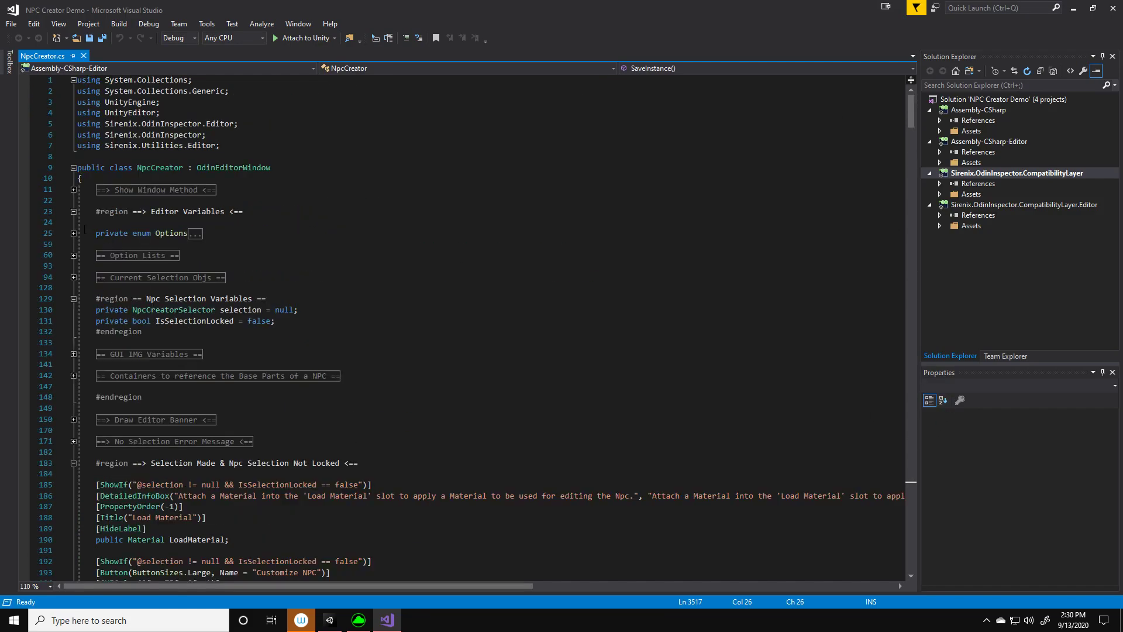
{"action": "left_click", "coordinate": [73, 190]}
{"action": "left_click", "coordinate": [73, 190]}
{"action": "left_click", "coordinate": [74, 211]}
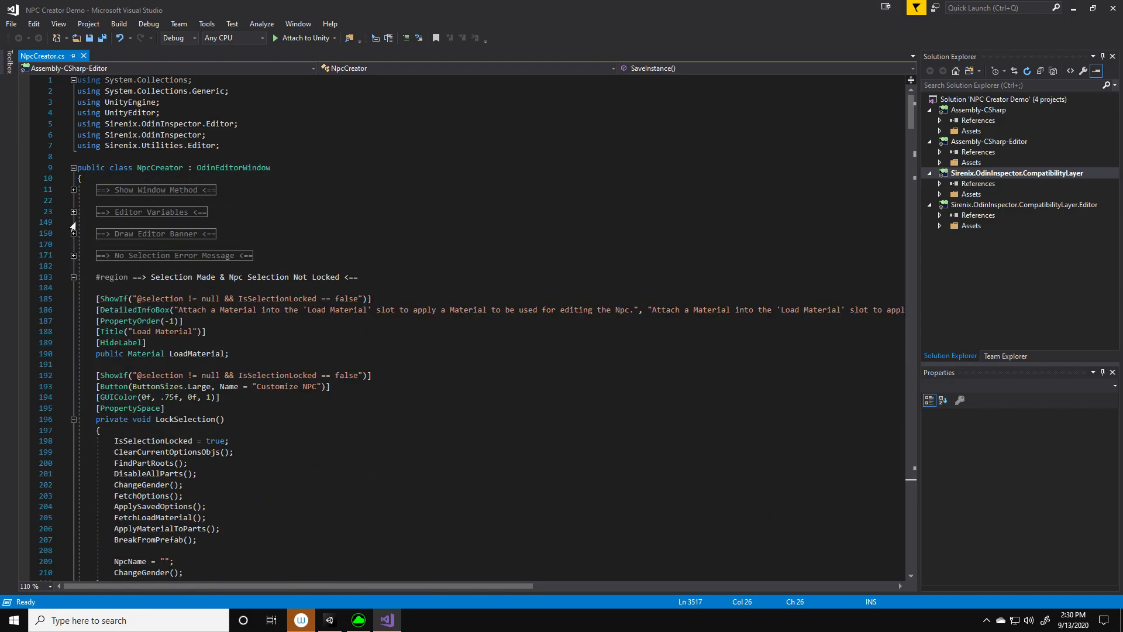
{"action": "left_click", "coordinate": [73, 277]}
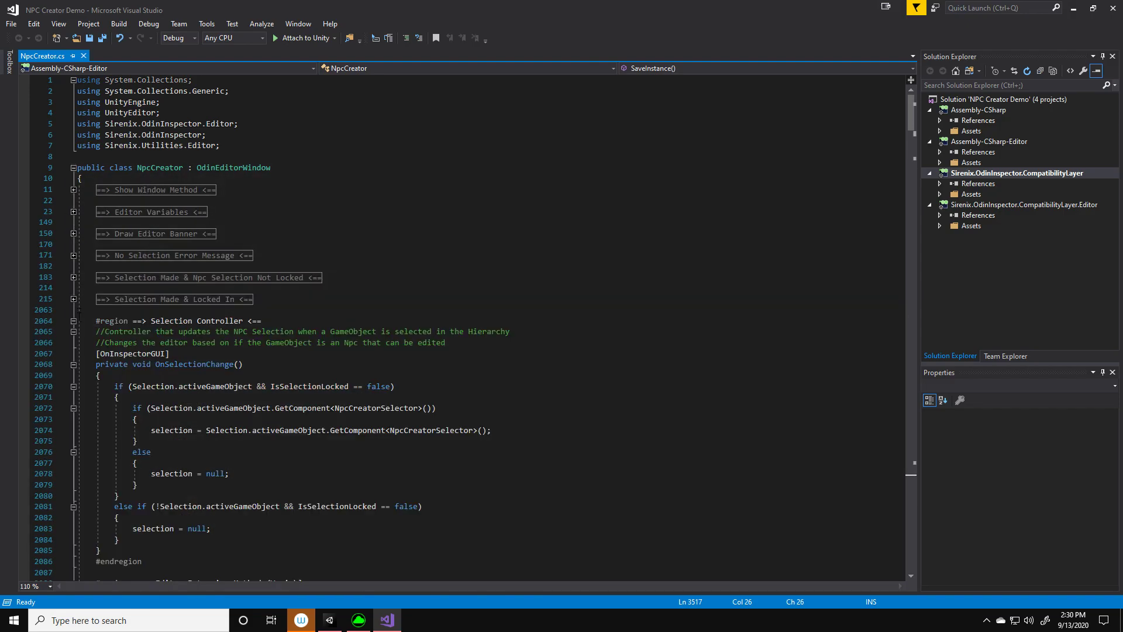
{"action": "left_click", "coordinate": [73, 322]}
{"action": "left_click", "coordinate": [73, 343]}
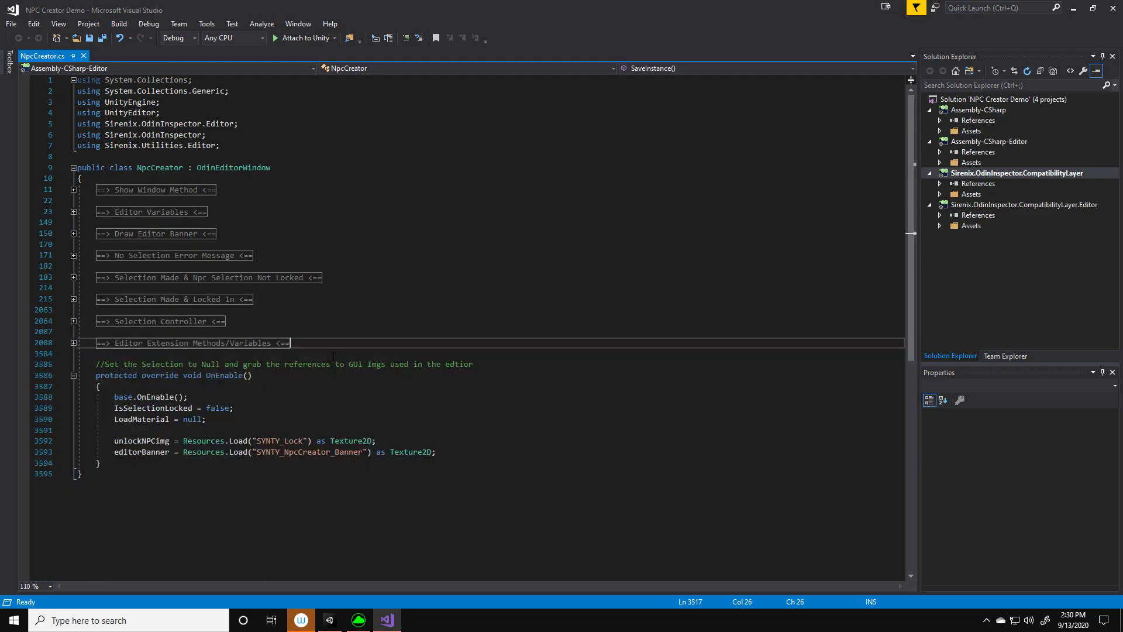
{"action": "left_click", "coordinate": [73, 375]}
{"action": "key", "text": "Up"}
{"action": "key", "text": "Up"}
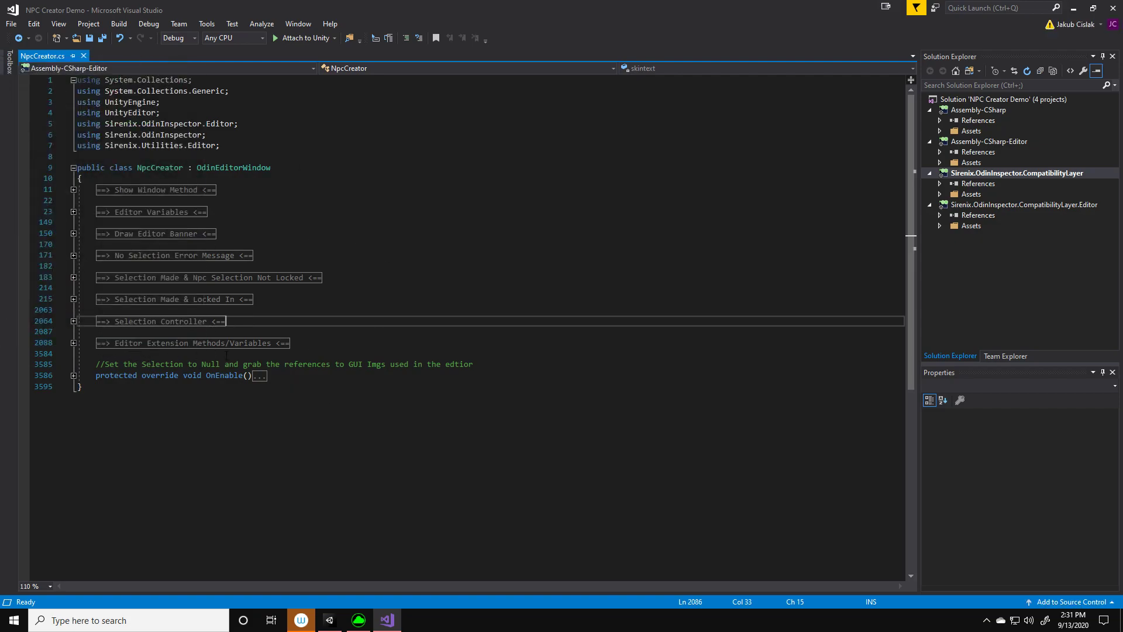
Expand the Editor Extension Methods/Variables region and locate the NpcSavePath string in its Save Methods region
{"action": "left_click", "coordinate": [74, 343]}
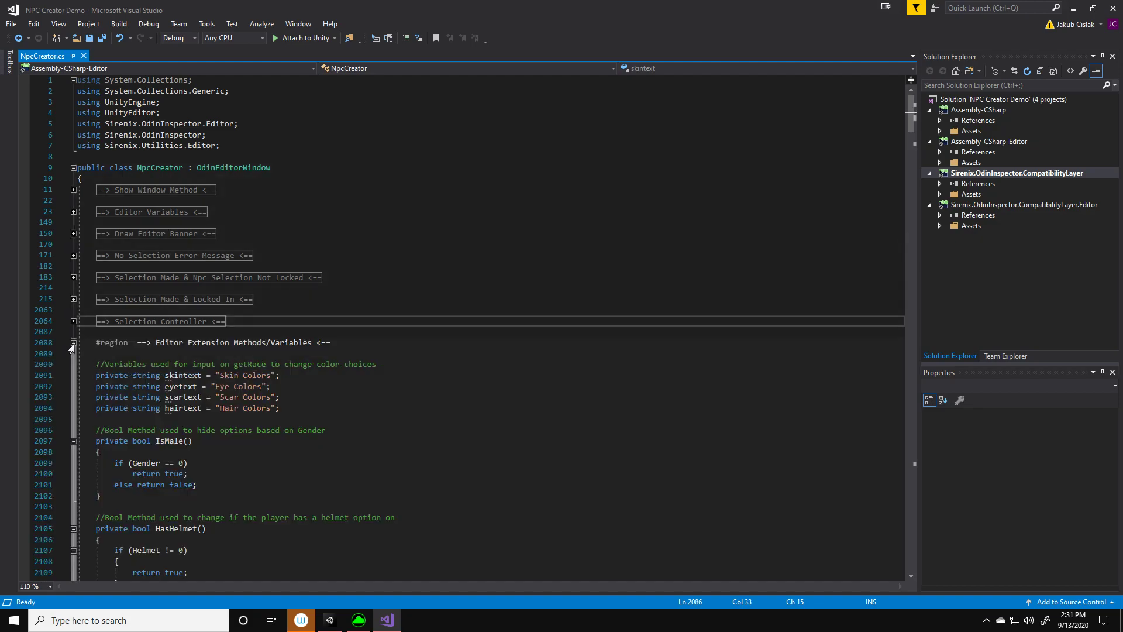
{"action": "left_click_drag", "start_coordinate": [908, 117], "coordinate": [935, 532]}
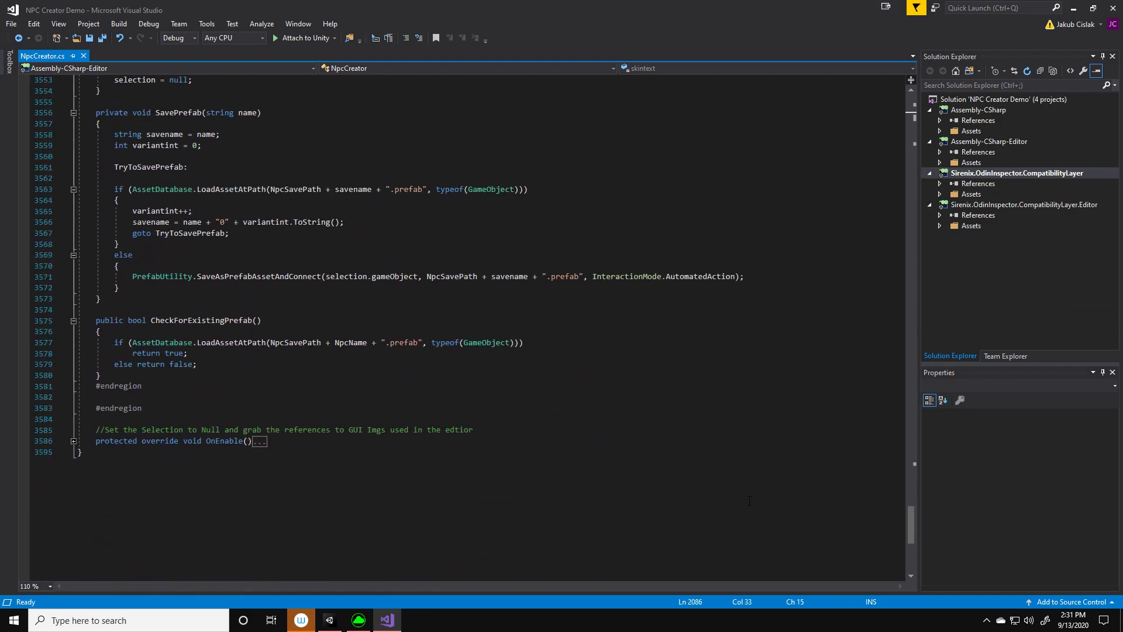
{"action": "scroll", "coordinate": [424, 413], "scroll_direction": "up", "scroll_amount": 20}
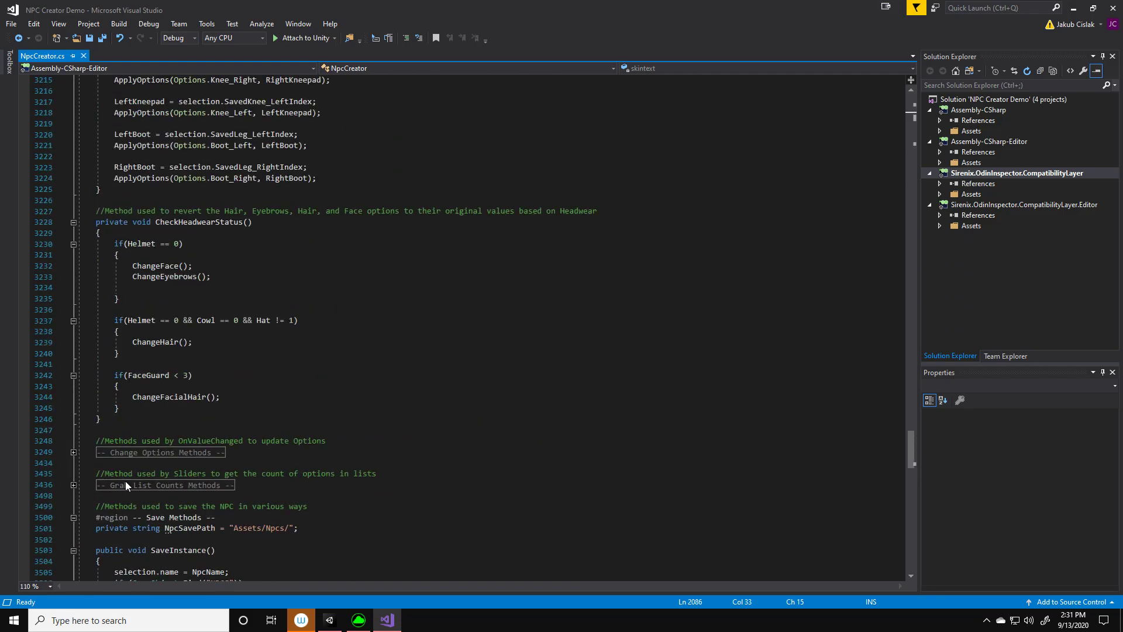
{"action": "left_click", "coordinate": [73, 517]}
{"action": "scroll", "coordinate": [151, 471], "scroll_direction": "down", "scroll_amount": 2}
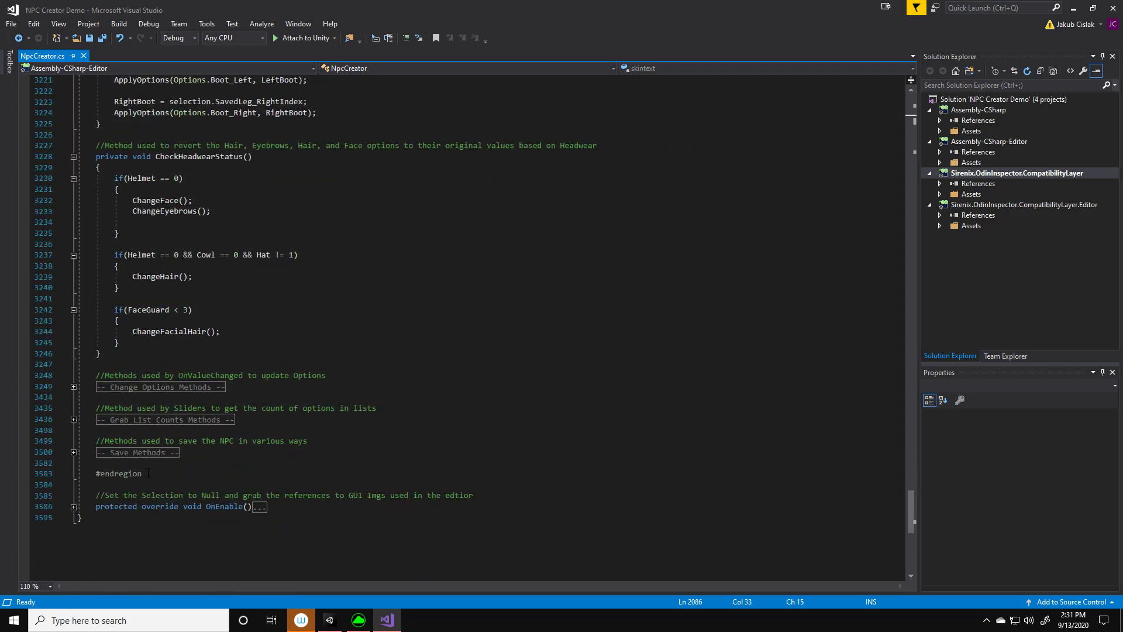
{"action": "left_click", "coordinate": [73, 452]}
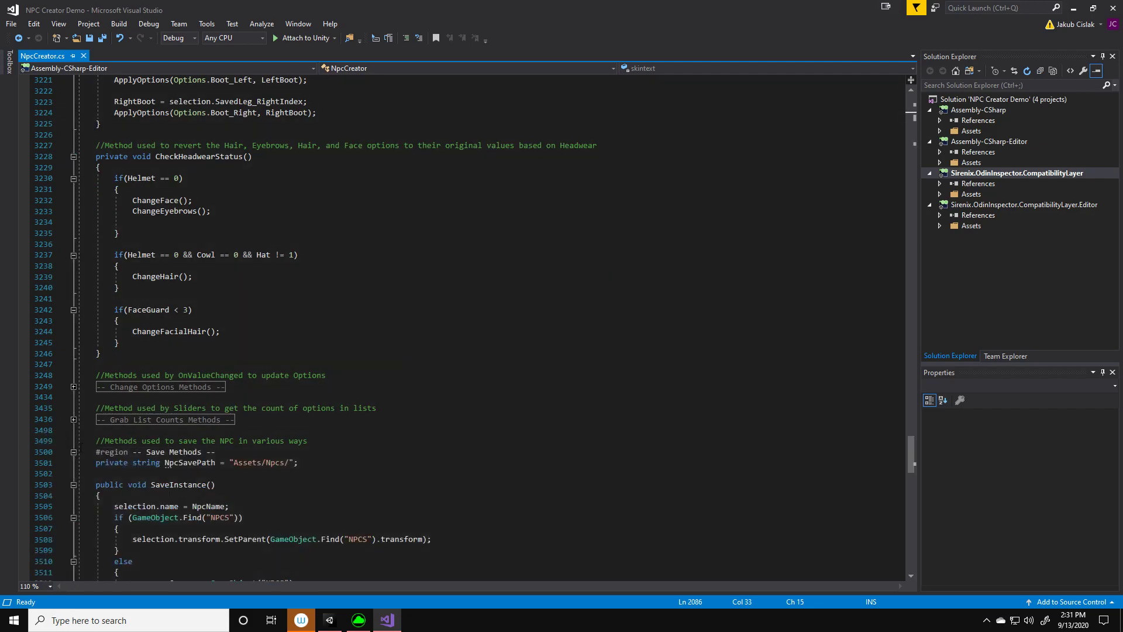
{"action": "scroll", "coordinate": [260, 378], "scroll_direction": "down", "scroll_amount": 3}
{"action": "left_click", "coordinate": [261, 364]}
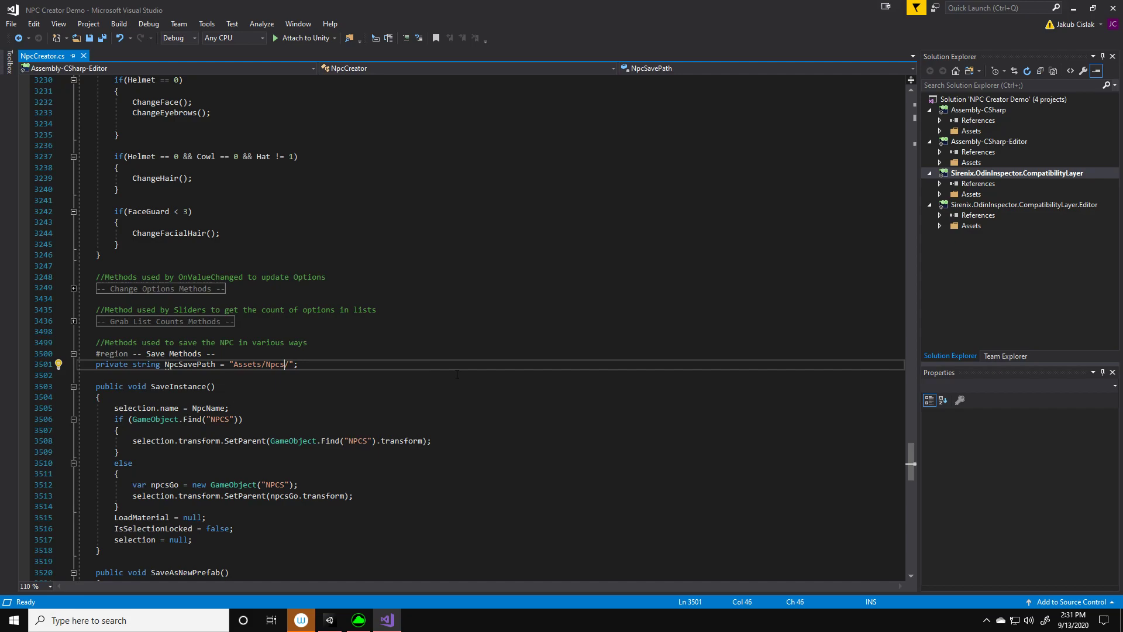
Insert MyProject/ between Assets/ and Npcs/ in the NpcSavePath string
{"action": "left_click", "coordinate": [254, 364]}
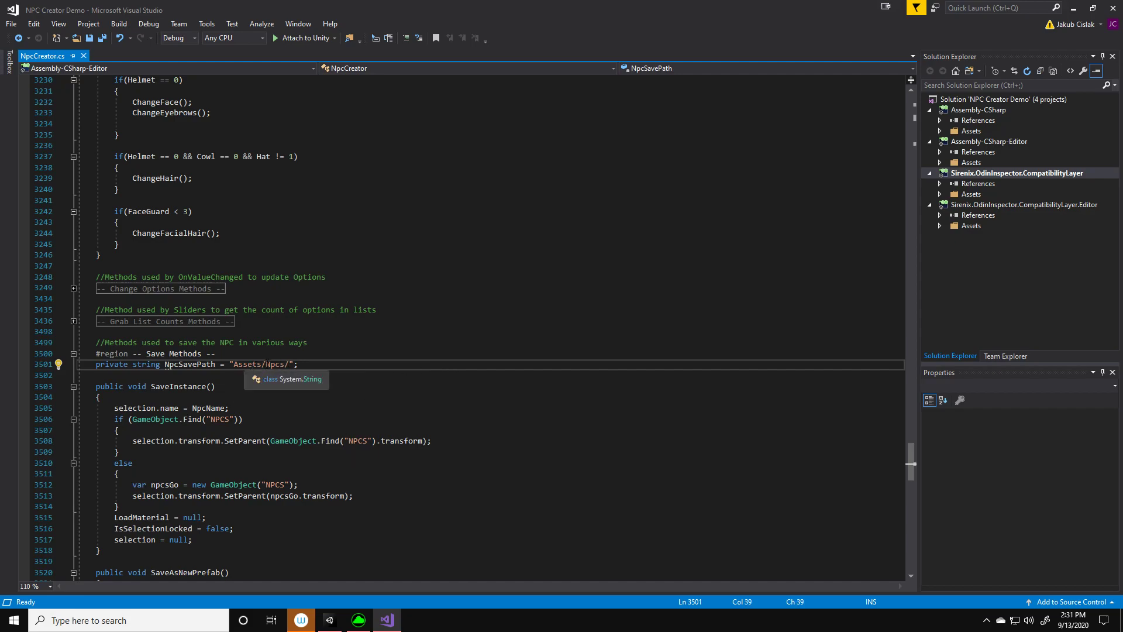
{"action": "left_click", "coordinate": [267, 364]}
{"action": "type", "text": "MyProject/"}
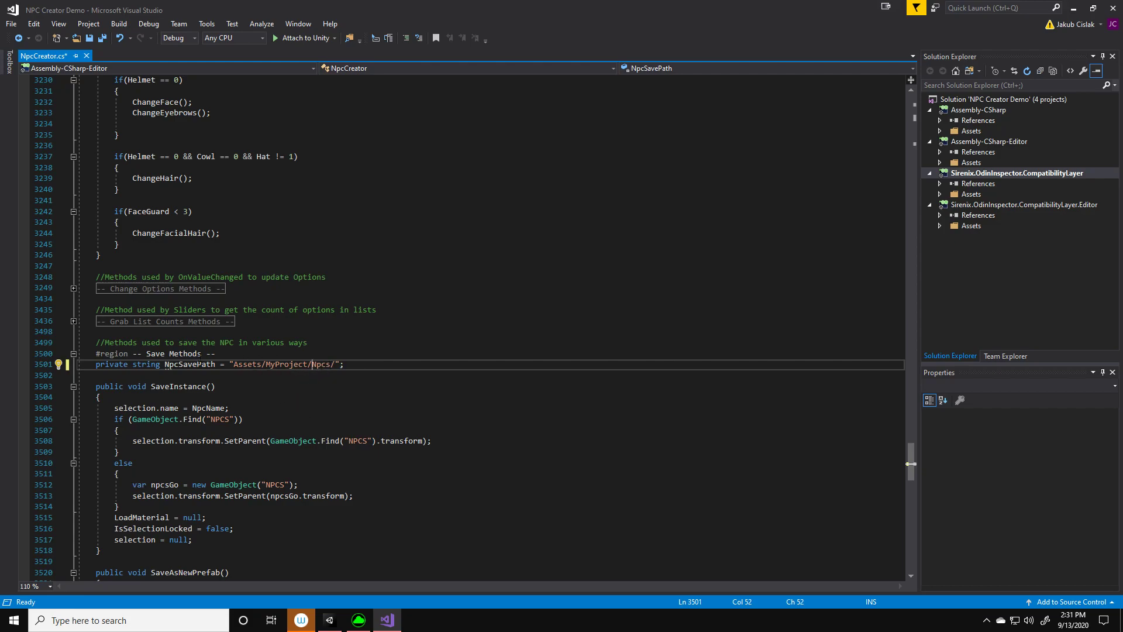
Remove MyProject/ from the NpcSavePath string and save the script
{"action": "left_click_drag", "start_coordinate": [311, 364], "coordinate": [266, 364]}
{"action": "key", "text": "BackSpace"}
{"action": "key", "text": "Up"}
{"action": "key", "text": "ctrl+s"}
{"action": "left_click", "coordinate": [335, 365]}
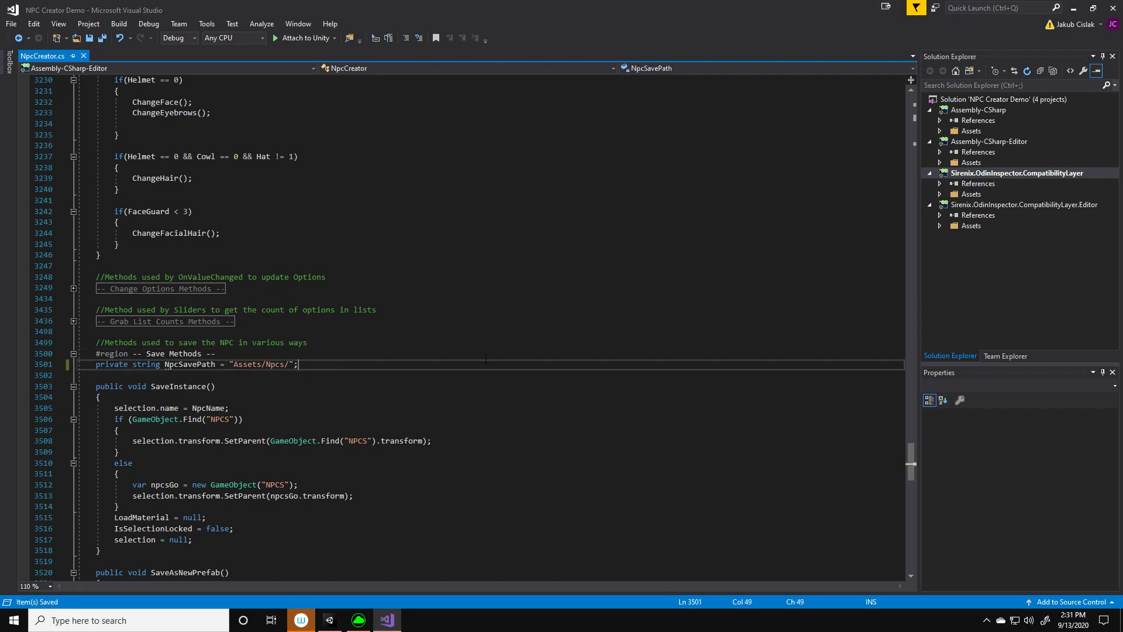
Return to Unity and place the TemplateNPC prefab from the NPCS/Template folder onto the white plane in the scene
{"action": "left_click", "coordinate": [331, 621]}
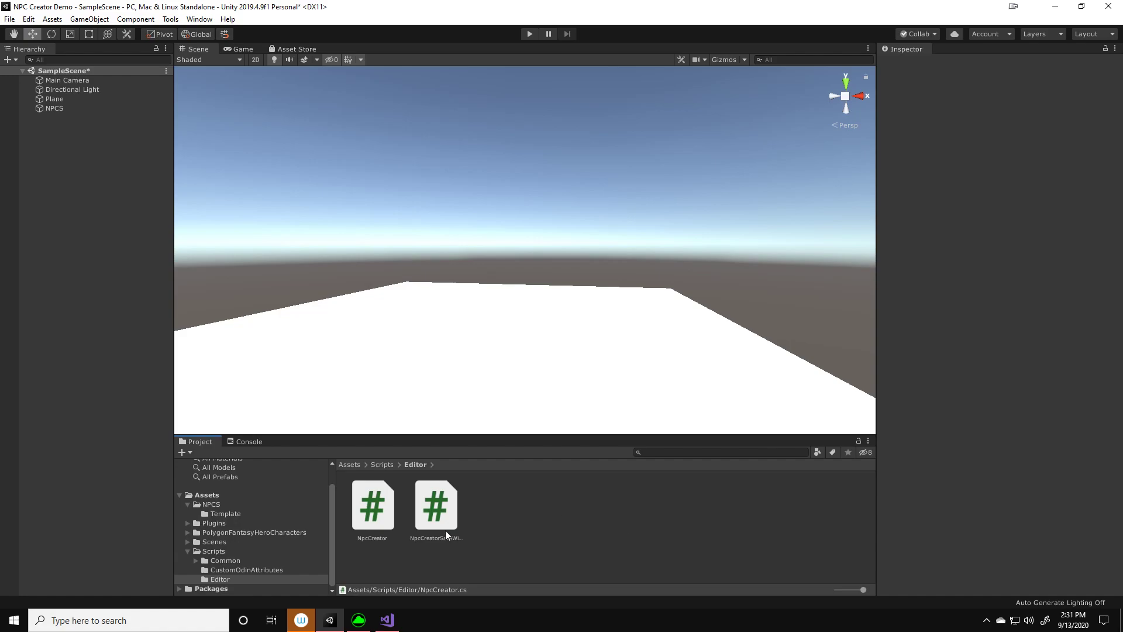
{"action": "left_click", "coordinate": [187, 551]}
{"action": "left_click", "coordinate": [209, 530]}
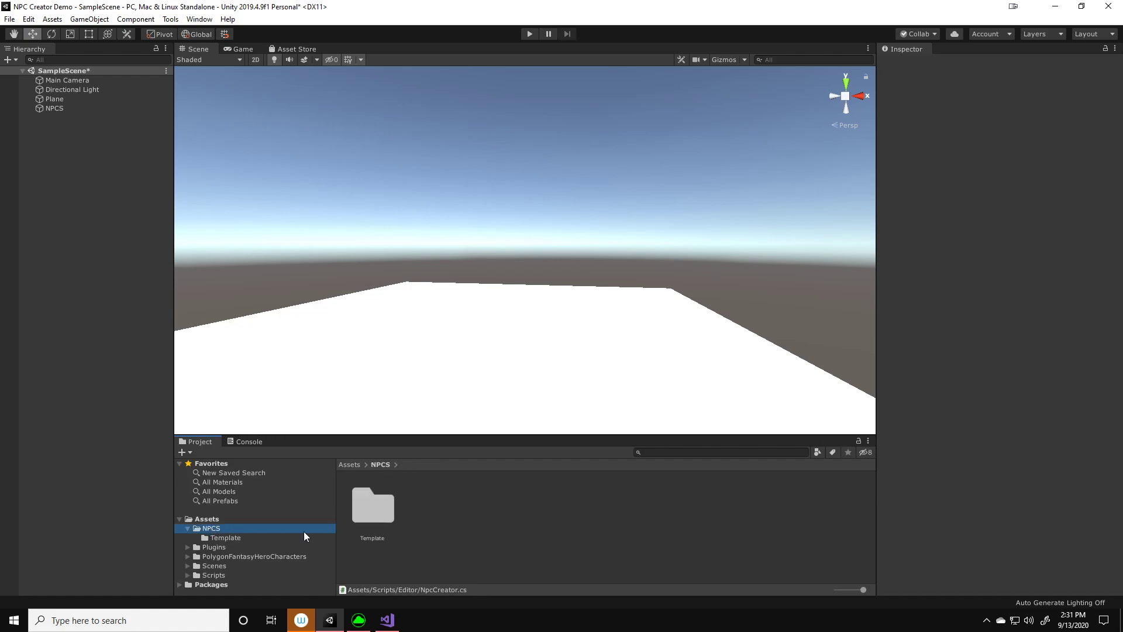
{"action": "double_click", "coordinate": [375, 515]}
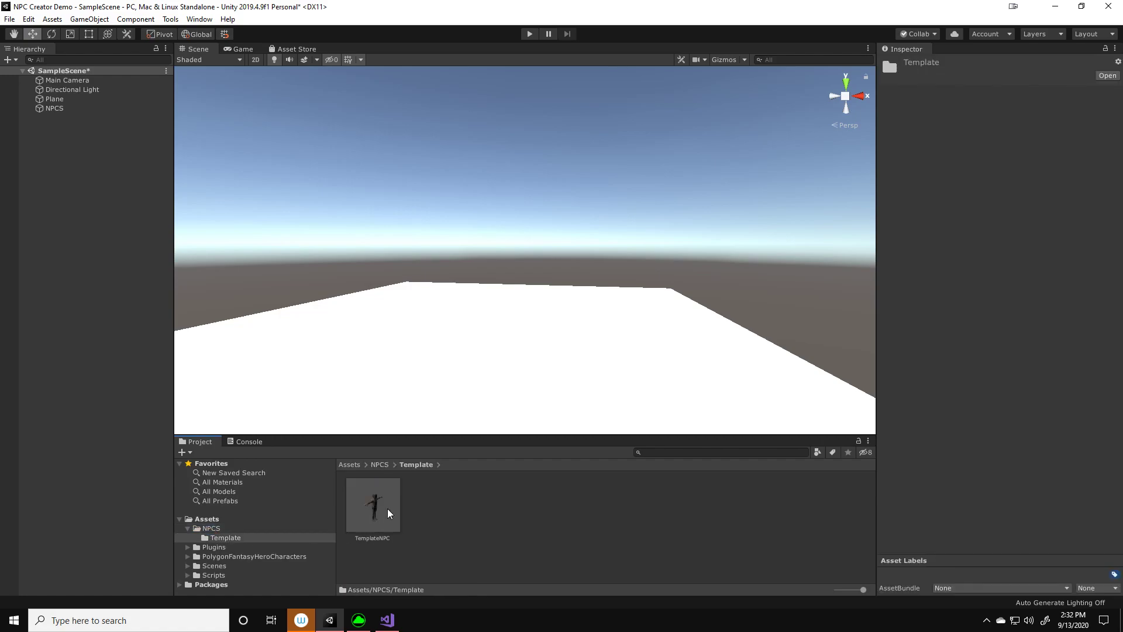
{"action": "left_click_drag", "start_coordinate": [391, 515], "coordinate": [508, 371]}
{"action": "mouse_move", "coordinate": [577, 326]}
{"action": "left_mouse_down", "text": "alt"}
{"action": "mouse_move", "coordinate": [580, 312]}
{"action": "mouse_move", "coordinate": [577, 321]}
{"action": "left_mouse_up", "text": "alt"}
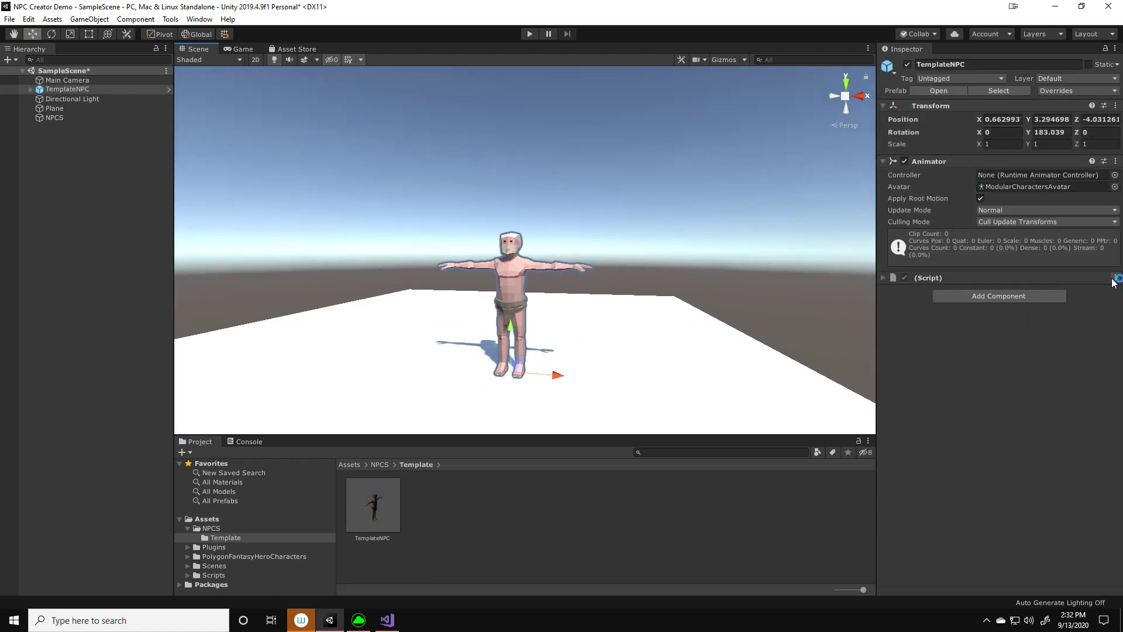
Remove the missing script component from the TemplateNPC object in the scene
{"action": "left_click", "coordinate": [884, 278]}
{"action": "left_click", "coordinate": [1115, 279]}
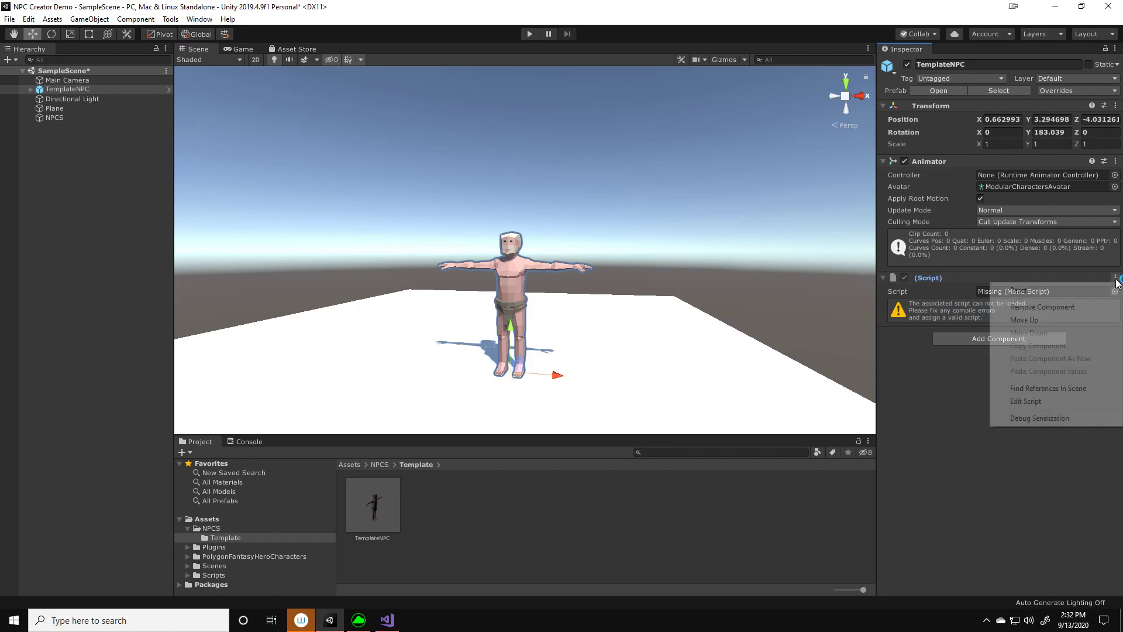
{"action": "left_click", "coordinate": [1047, 307]}
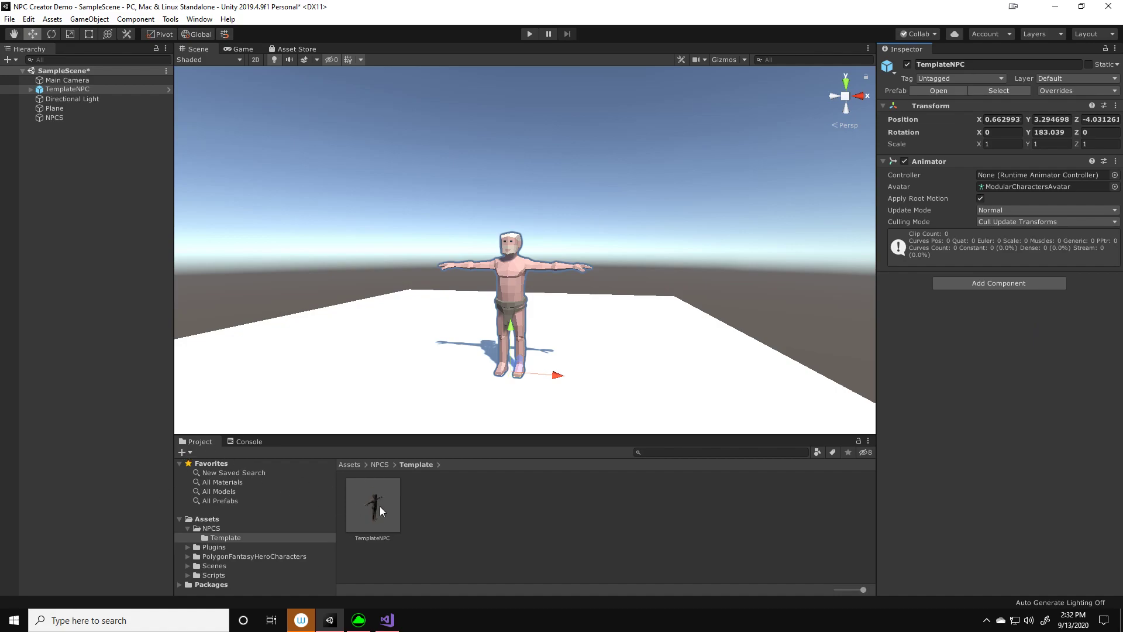
Open the TemplateNPC prefab for editing and remove its missing script component
{"action": "double_click", "coordinate": [367, 525]}
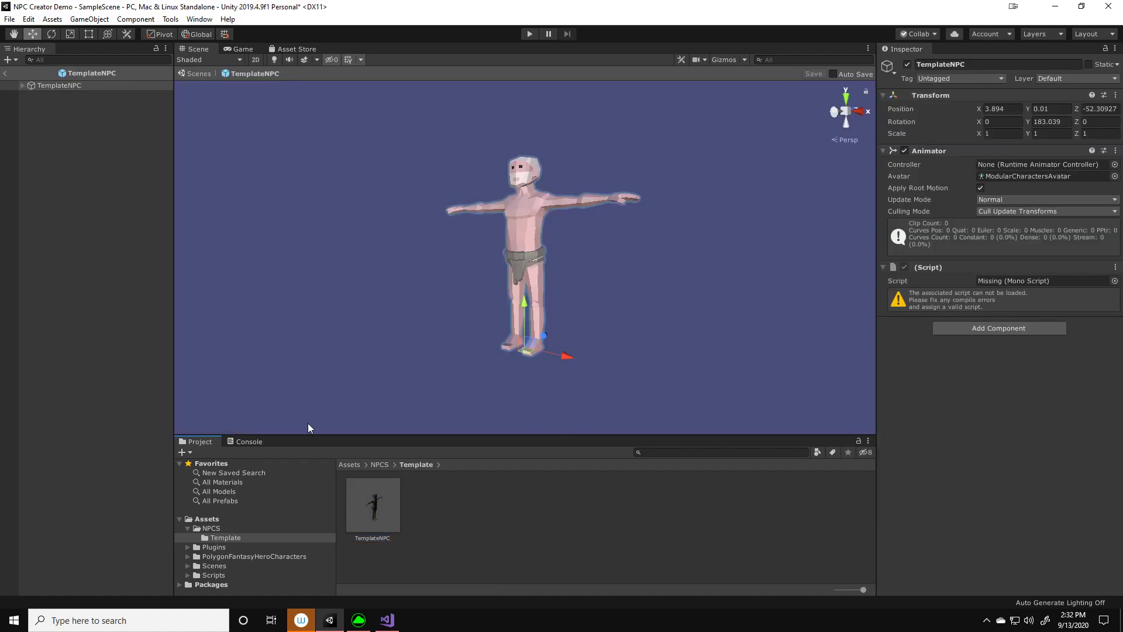
{"action": "left_click", "coordinate": [1114, 267]}
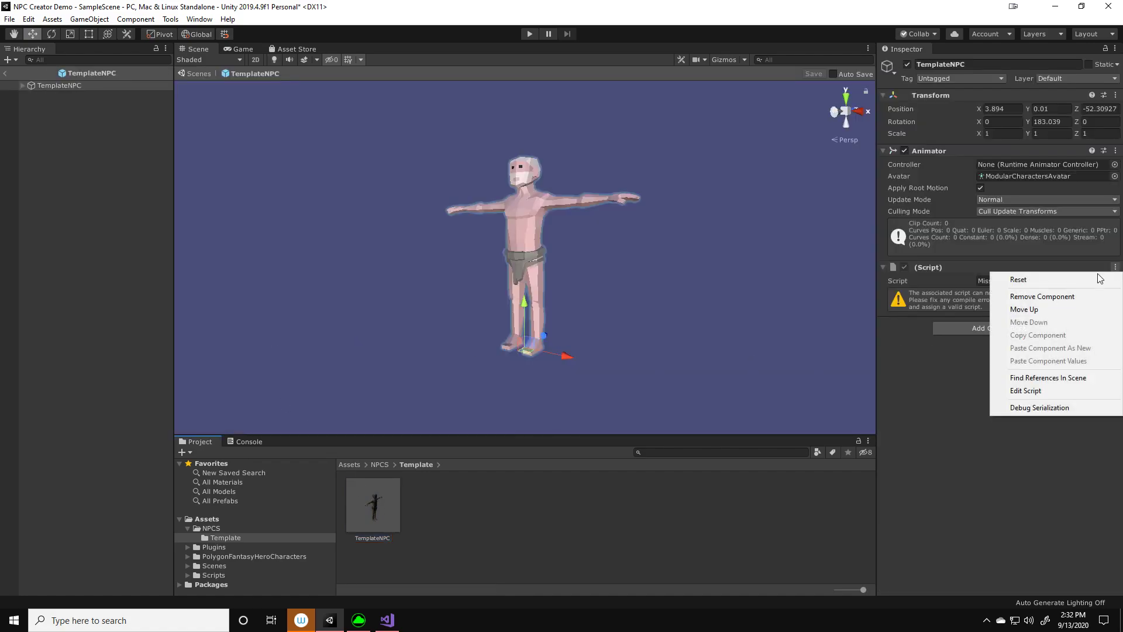
{"action": "left_click", "coordinate": [1051, 297]}
Add the Npc Creator Selector component to the TemplateNPC prefab, then save the prefab changes and return to the scene
{"action": "left_click", "coordinate": [992, 276]}
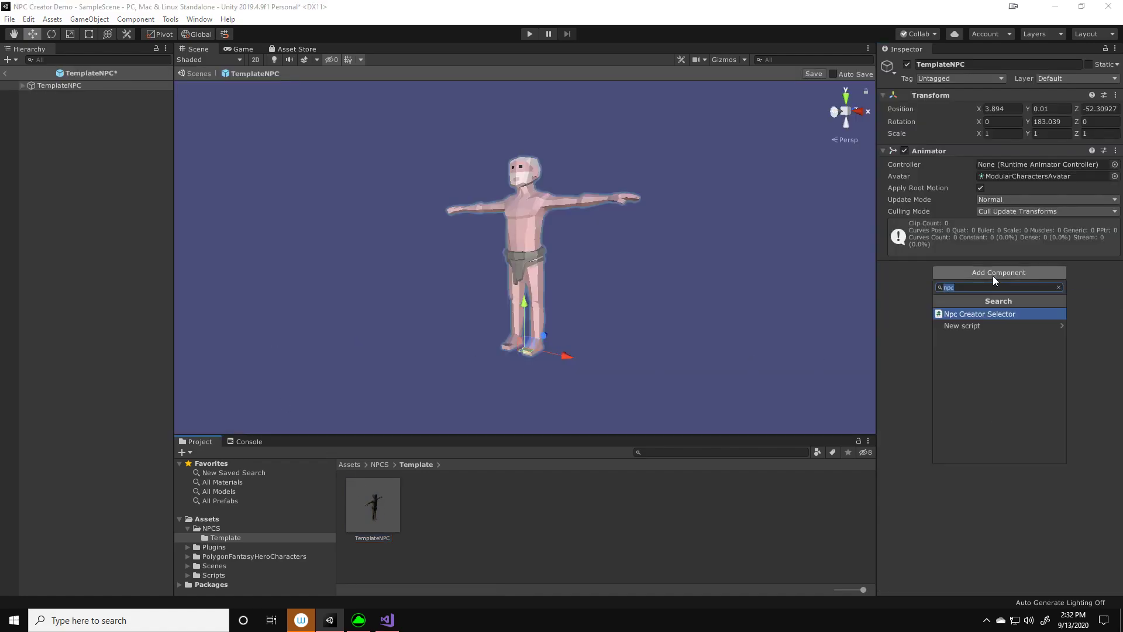
{"action": "left_click", "coordinate": [975, 315]}
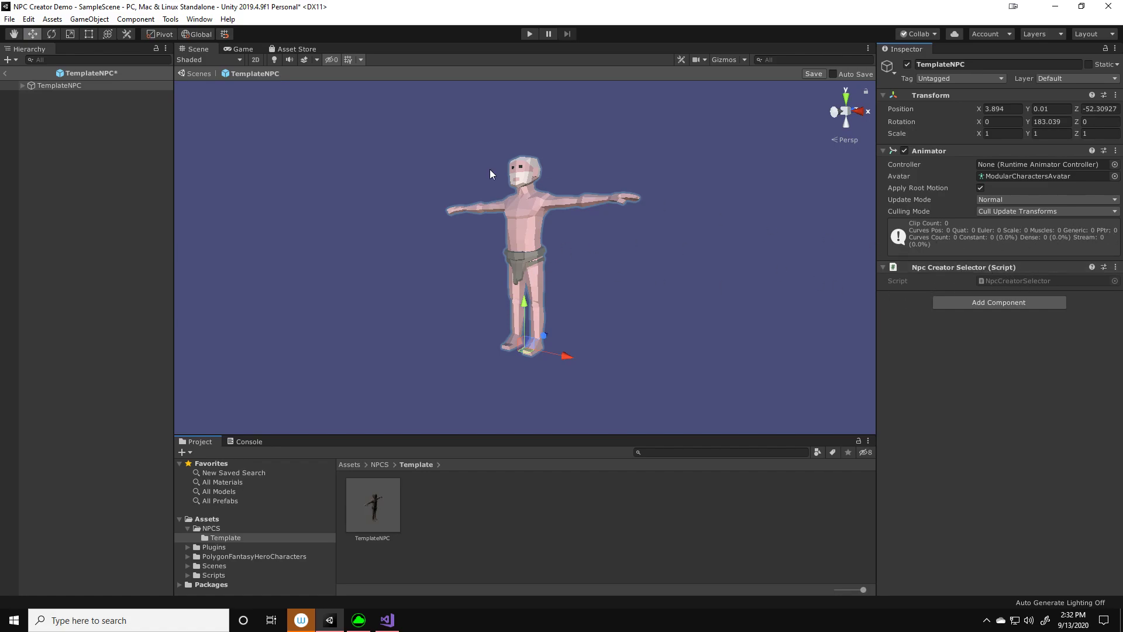
{"action": "left_click", "coordinate": [4, 75]}
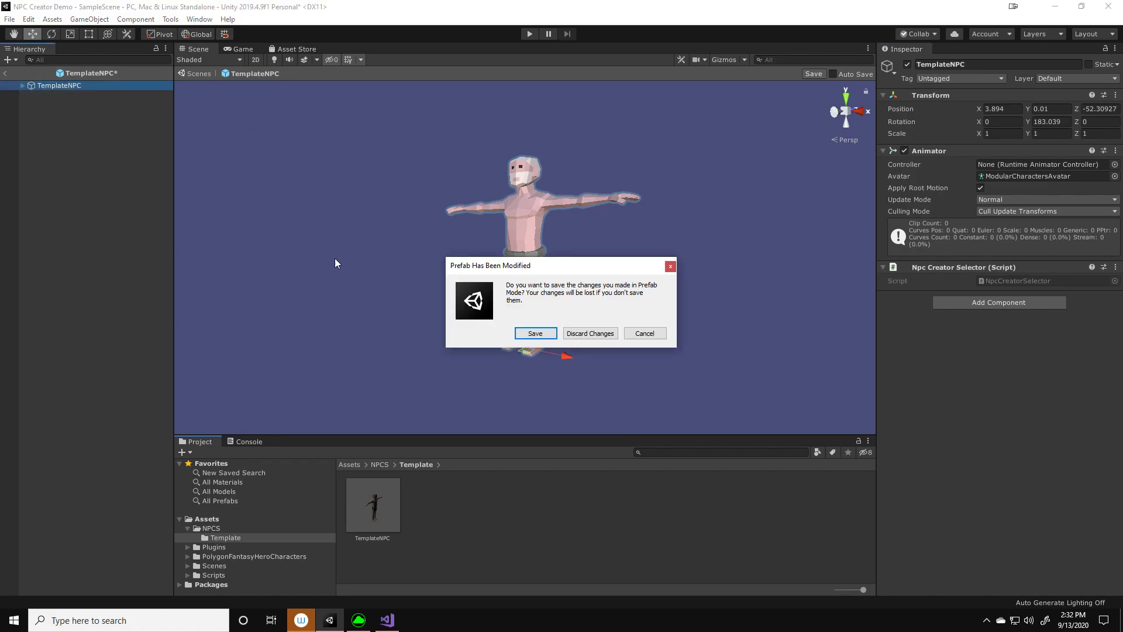
{"action": "left_click", "coordinate": [550, 333]}
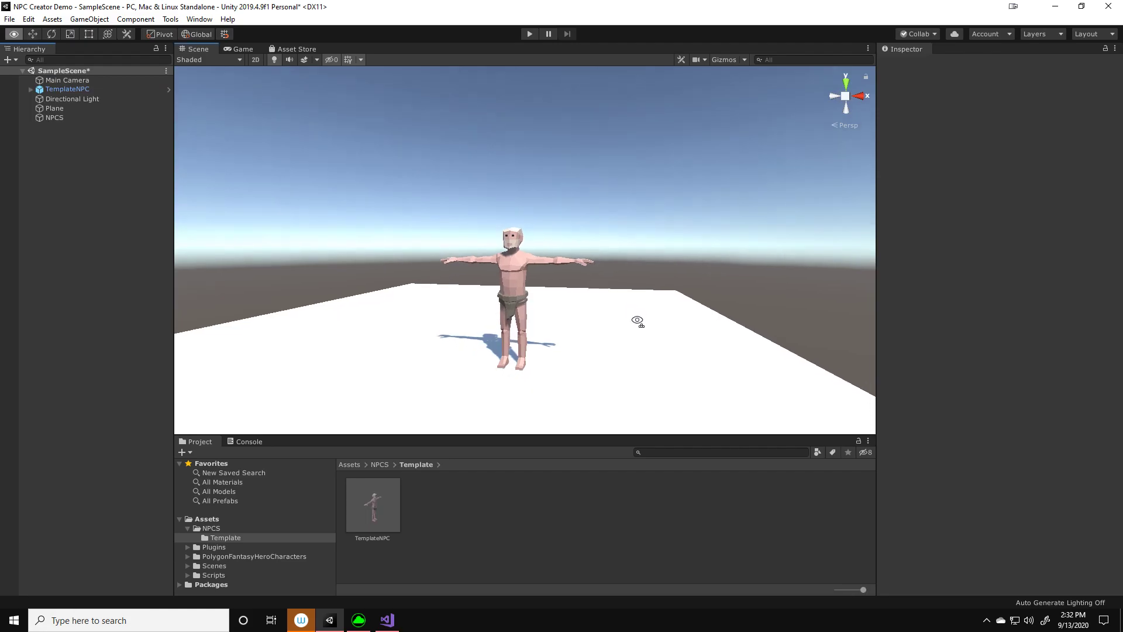
Select TemplateNPC in the scene and open the Synty NPC Creator tool, docked beside the Inspector
{"action": "left_click", "coordinate": [43, 90]}
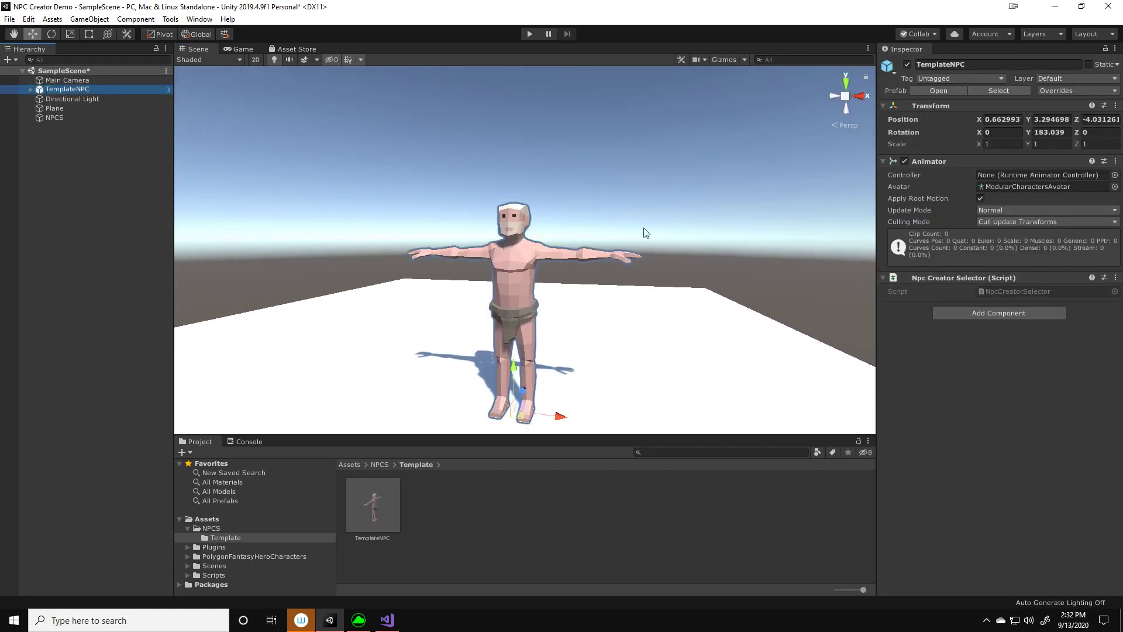
{"action": "left_click", "coordinate": [166, 22]}
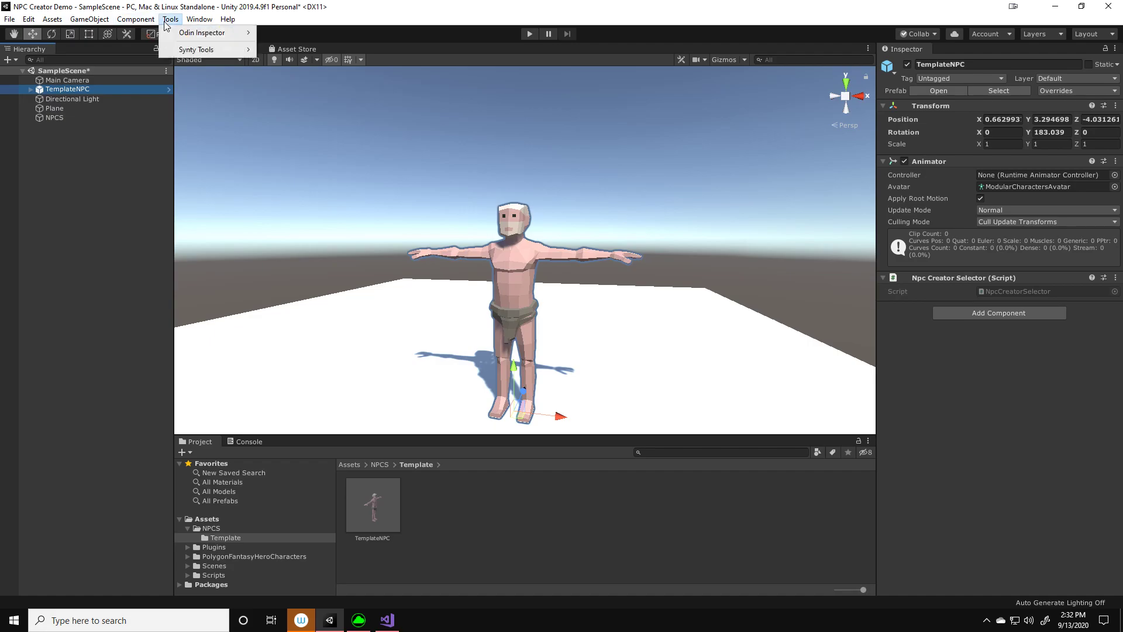
{"action": "mouse_move", "coordinate": [182, 52]}
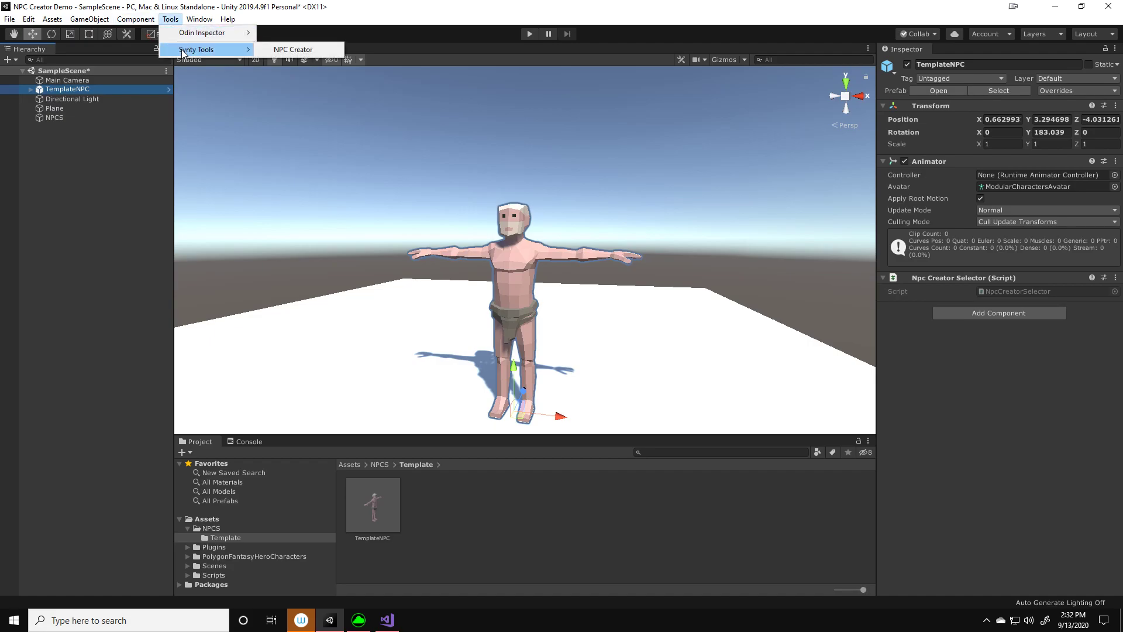
{"action": "left_click", "coordinate": [293, 51]}
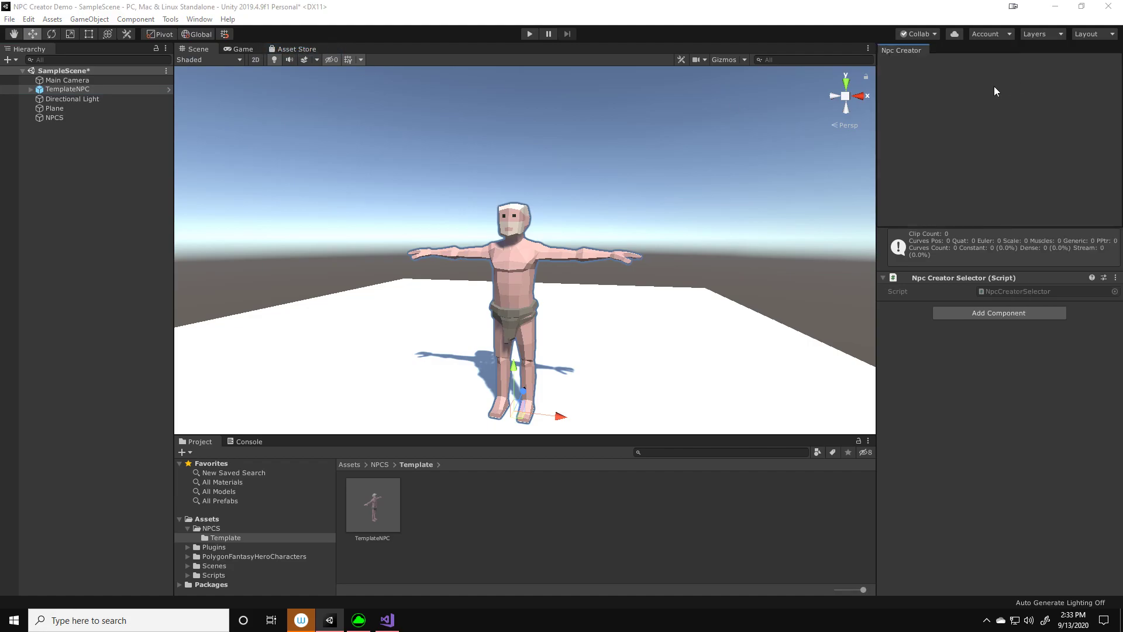
{"action": "left_click", "coordinate": [946, 48]}
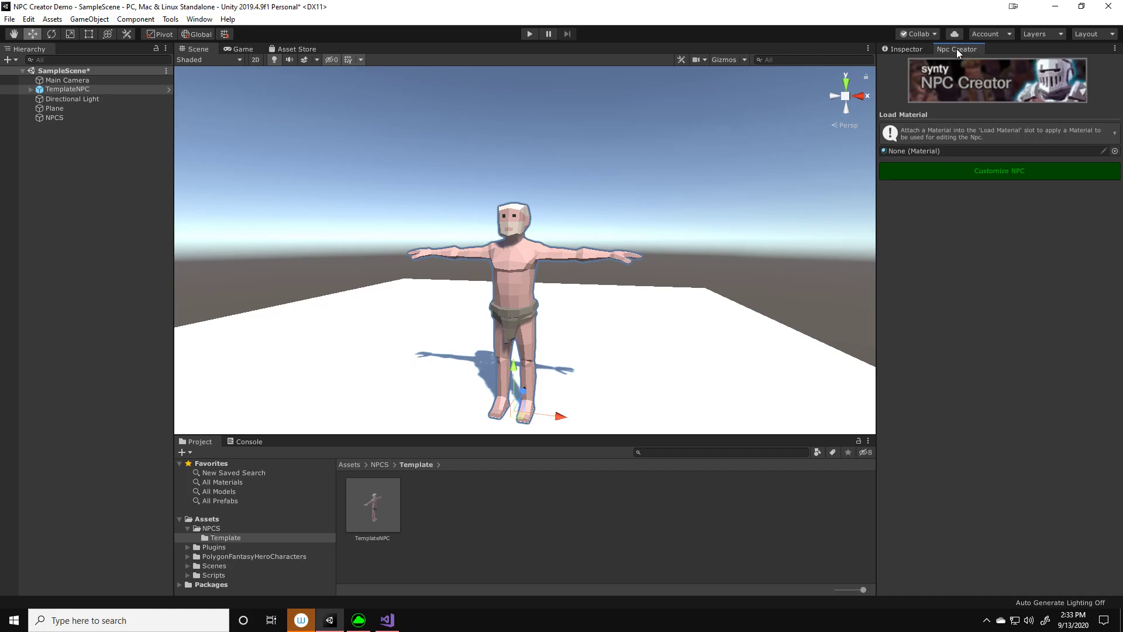
Close the docked NPC Creator window, leaving only the Inspector
{"action": "left_click", "coordinate": [927, 50]}
{"action": "left_click", "coordinate": [936, 50]}
{"action": "left_click", "coordinate": [920, 52]}
{"action": "left_click", "coordinate": [948, 51]}
{"action": "right_click", "coordinate": [948, 52]}
{"action": "left_click", "coordinate": [983, 74]}
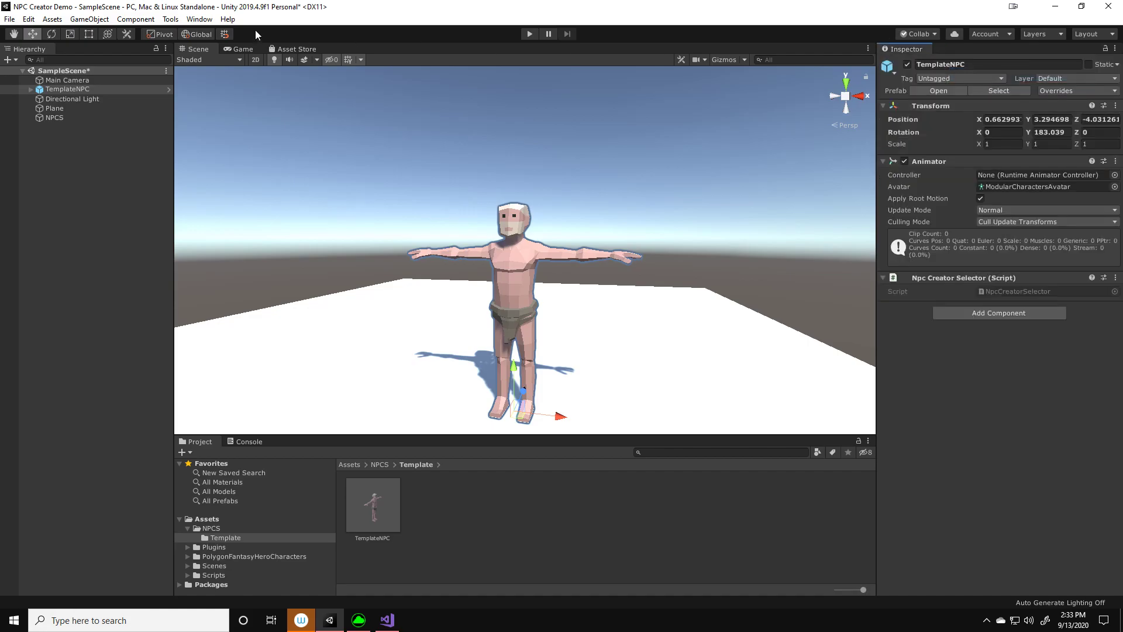
Reopen the Synty NPC Creator tool and bring it to the front beside the Inspector
{"action": "left_click", "coordinate": [170, 18]}
{"action": "mouse_move", "coordinate": [186, 52]}
{"action": "left_click", "coordinate": [295, 51]}
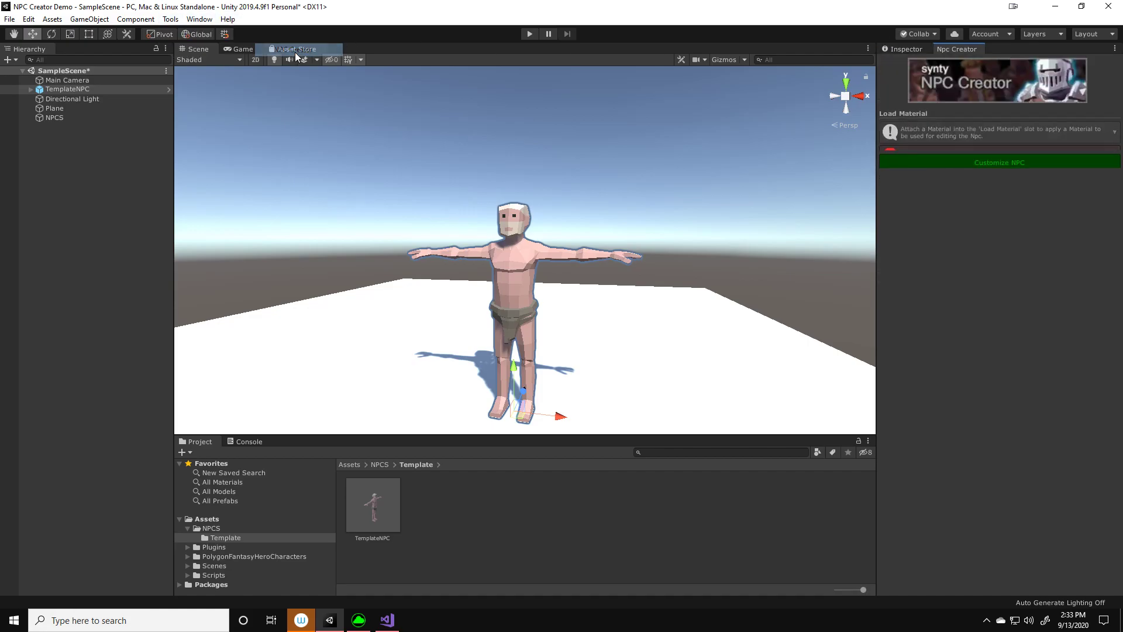
{"action": "left_click", "coordinate": [910, 49]}
{"action": "left_click", "coordinate": [939, 50]}
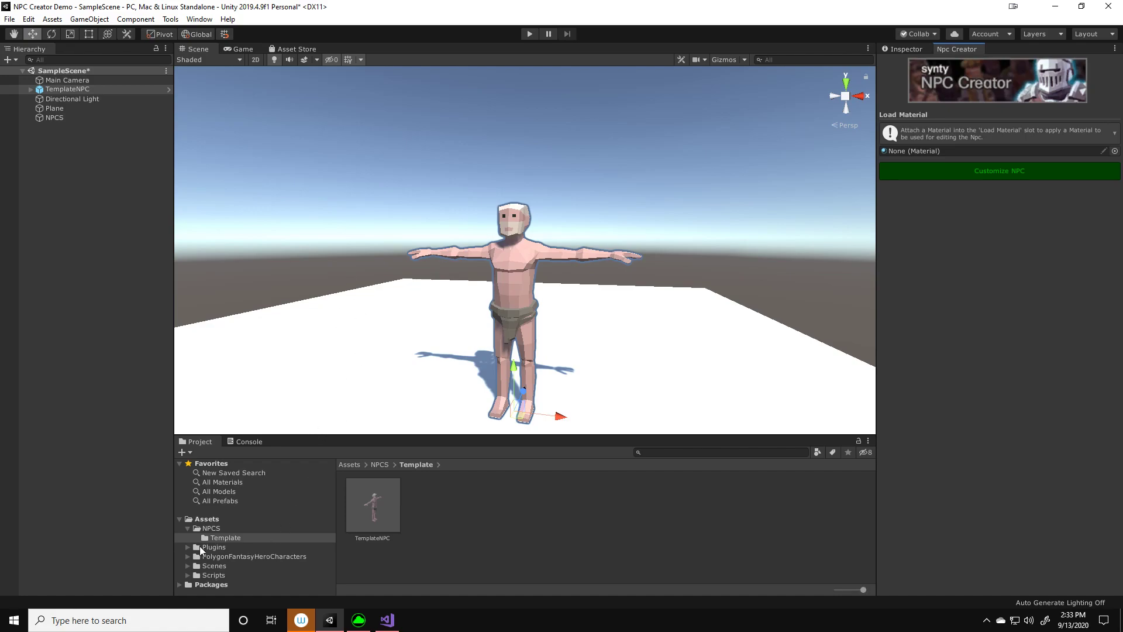
Locate the FantasyHero material in the PolygonFantasyHeroCharacters/Materials folder
{"action": "left_click", "coordinate": [215, 555]}
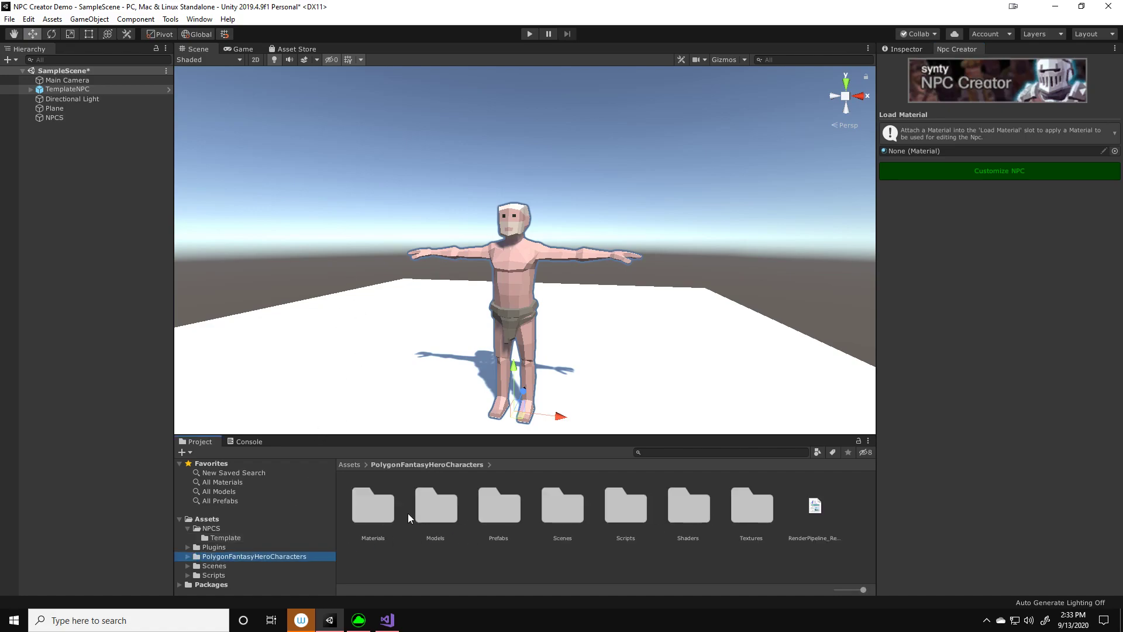
{"action": "double_click", "coordinate": [392, 509]}
{"action": "left_click", "coordinate": [494, 508]}
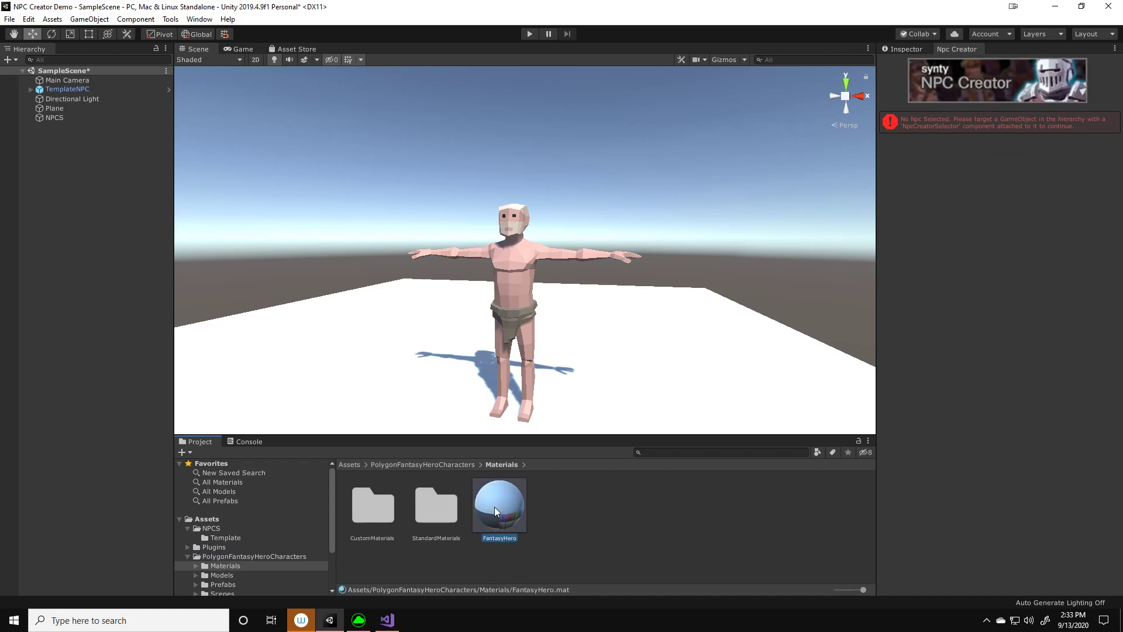
Create a new folder named Materials inside the NPCS folder
{"action": "left_click", "coordinate": [214, 529]}
{"action": "right_click", "coordinate": [420, 515]}
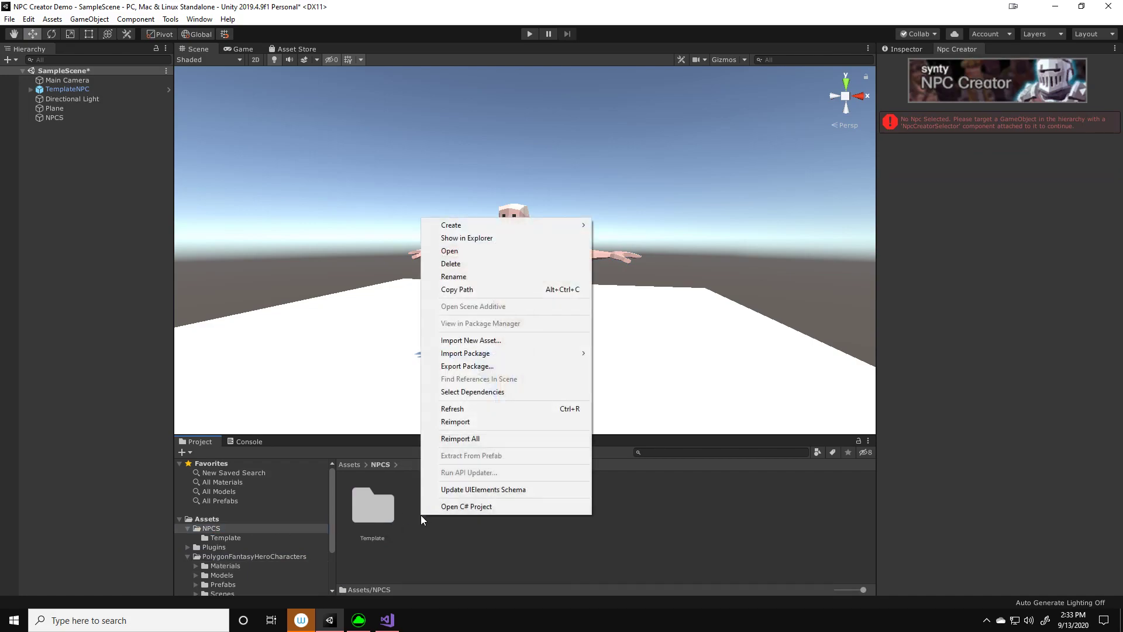
{"action": "mouse_move", "coordinate": [462, 225]}
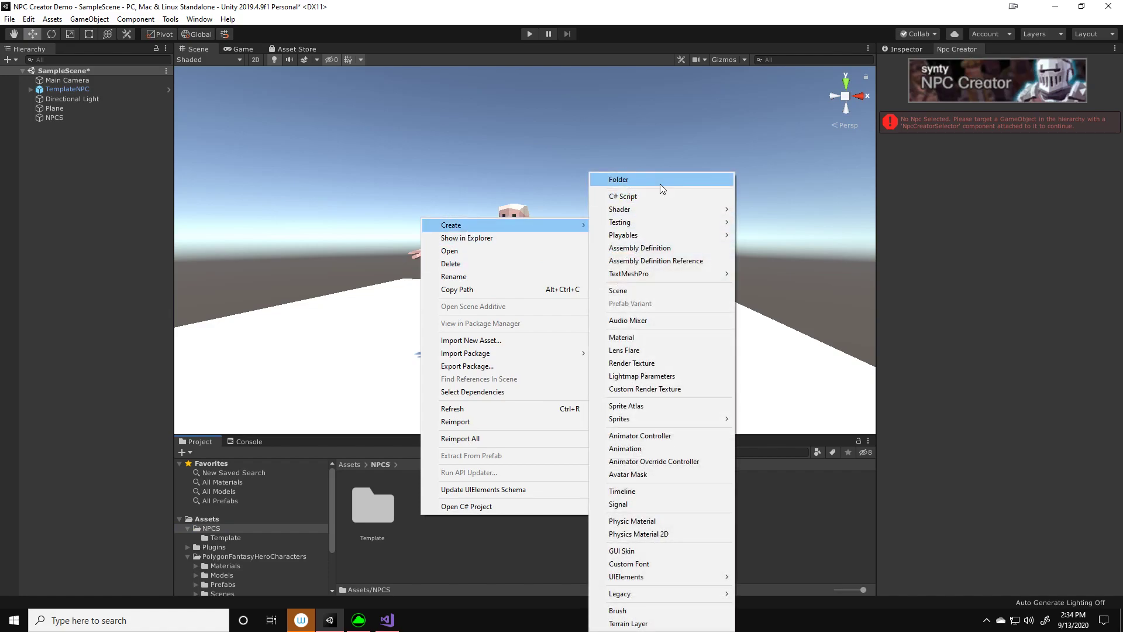
{"action": "left_click", "coordinate": [660, 184]}
{"action": "type", "text": "Materials"}
{"action": "key", "text": "Return"}
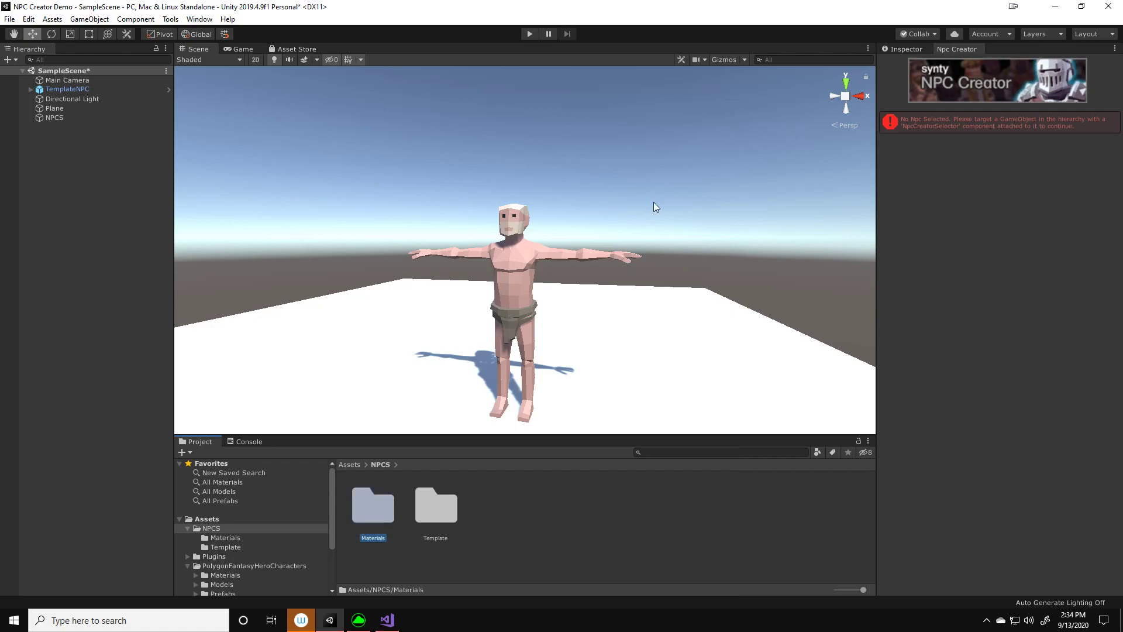
Duplicate the FantasyHero material in PolygonFantasyHeroCharacters/Materials and display the copy's properties in the Inspector
{"action": "left_click", "coordinate": [237, 567]}
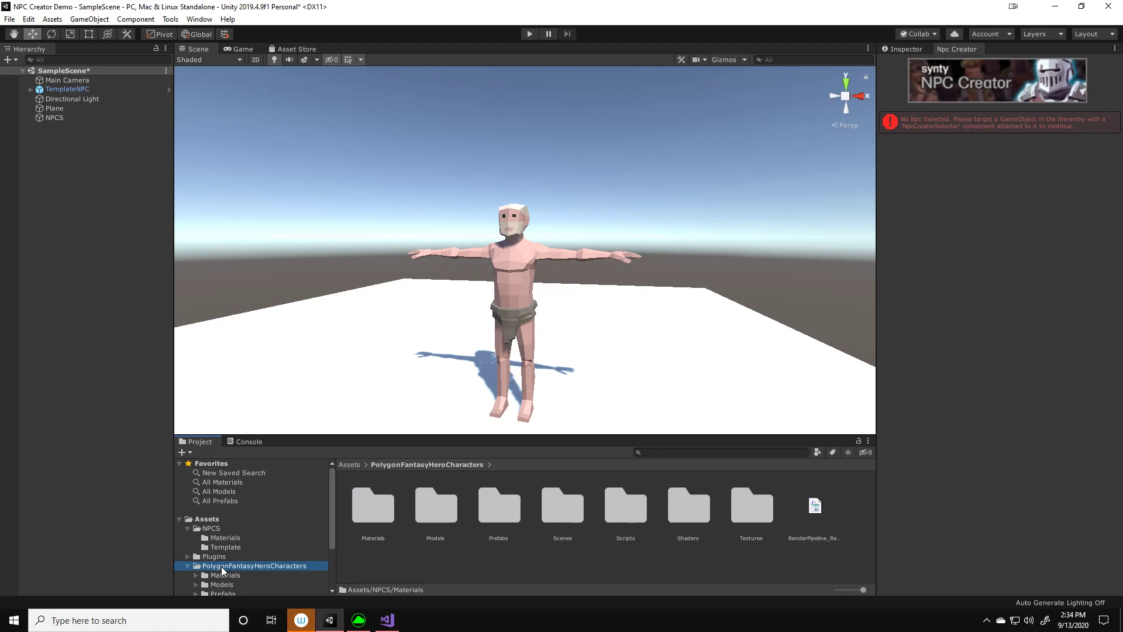
{"action": "left_click", "coordinate": [226, 575]}
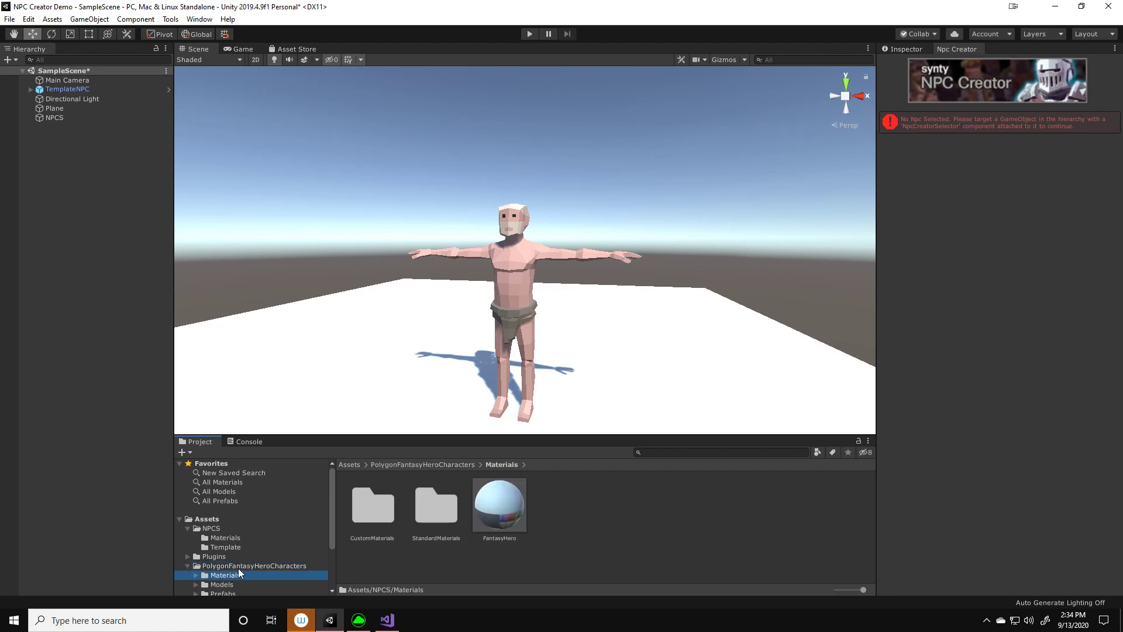
{"action": "left_click", "coordinate": [511, 493]}
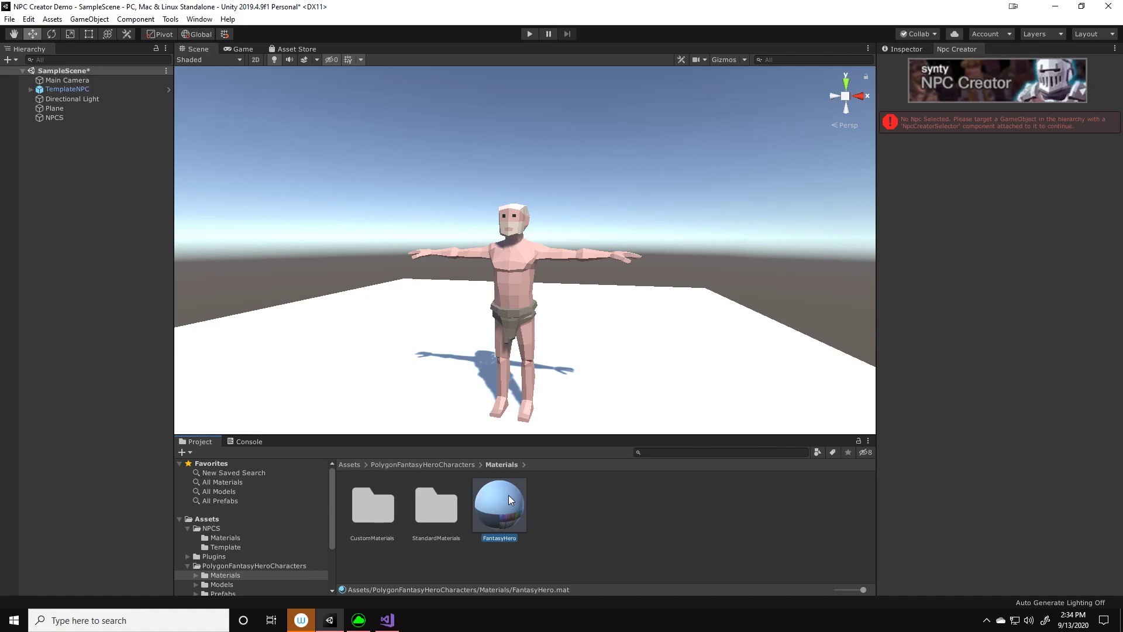
{"action": "key", "text": "ctrl+d"}
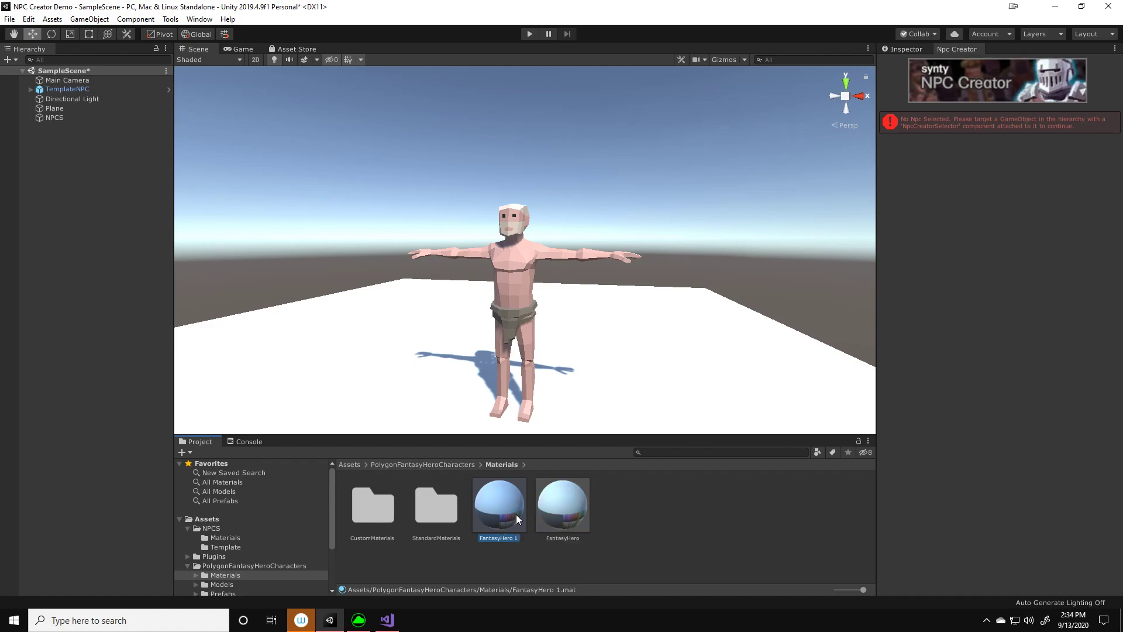
{"action": "left_click", "coordinate": [556, 507]}
{"action": "left_click", "coordinate": [518, 514]}
{"action": "left_click", "coordinate": [907, 50]}
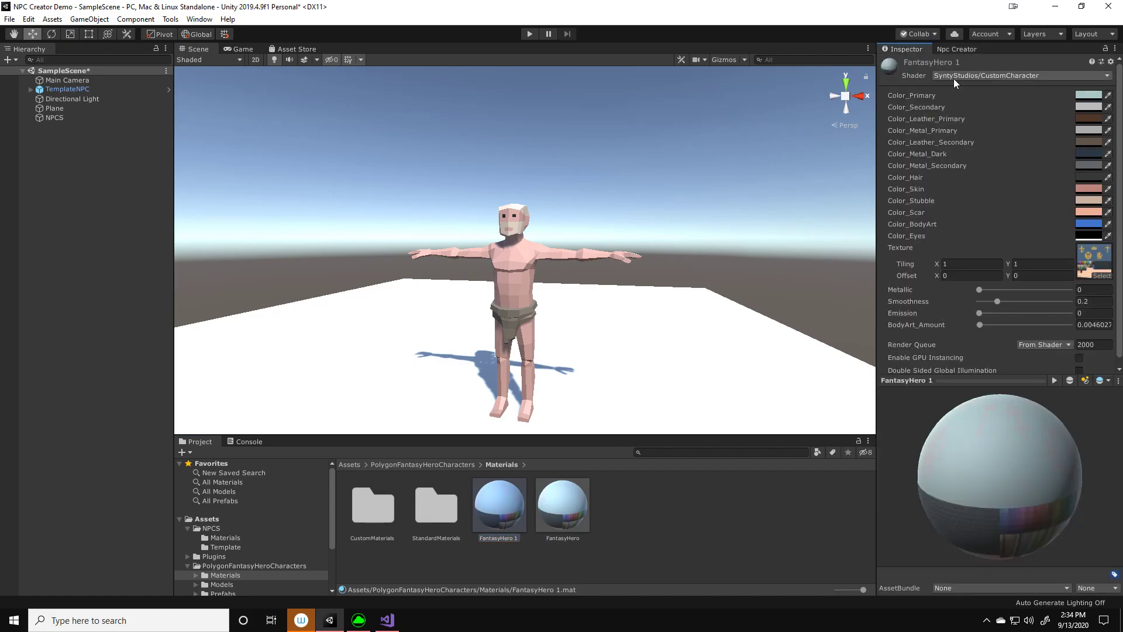
Rename the duplicated FantasyHero material as Nick
{"action": "right_click", "coordinate": [515, 504]}
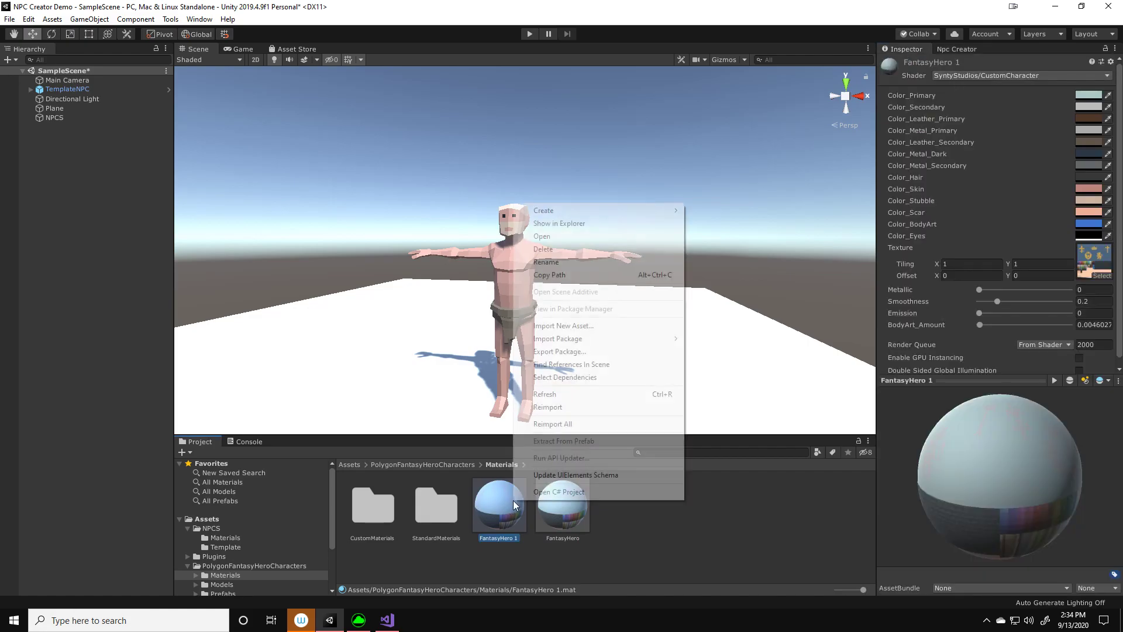
{"action": "left_click", "coordinate": [554, 262]}
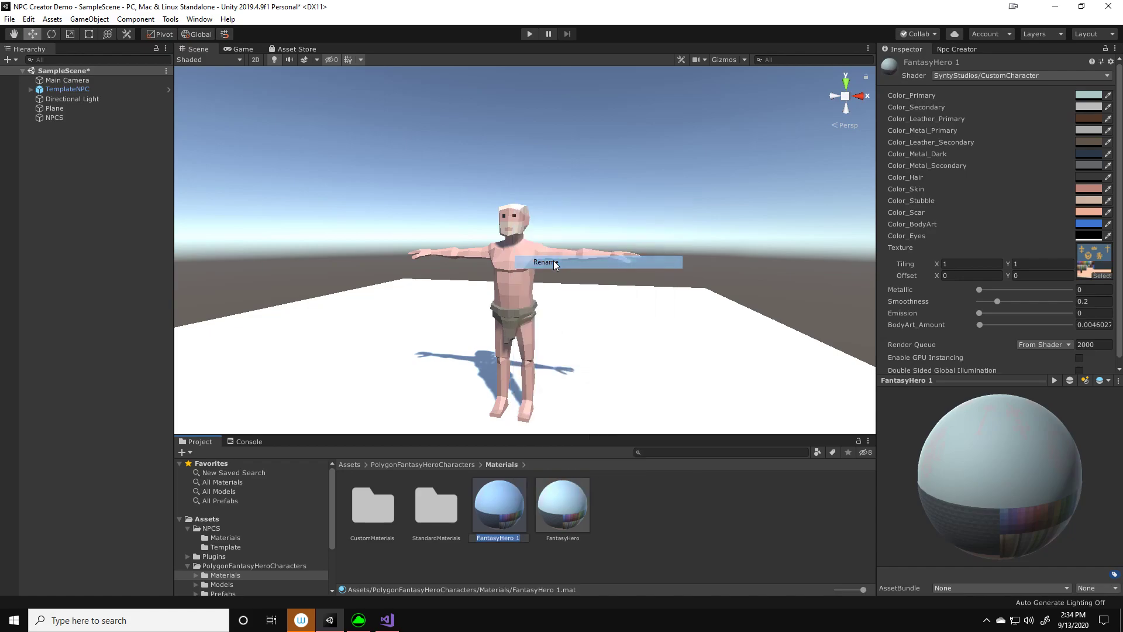
{"action": "type", "text": "Nic"}
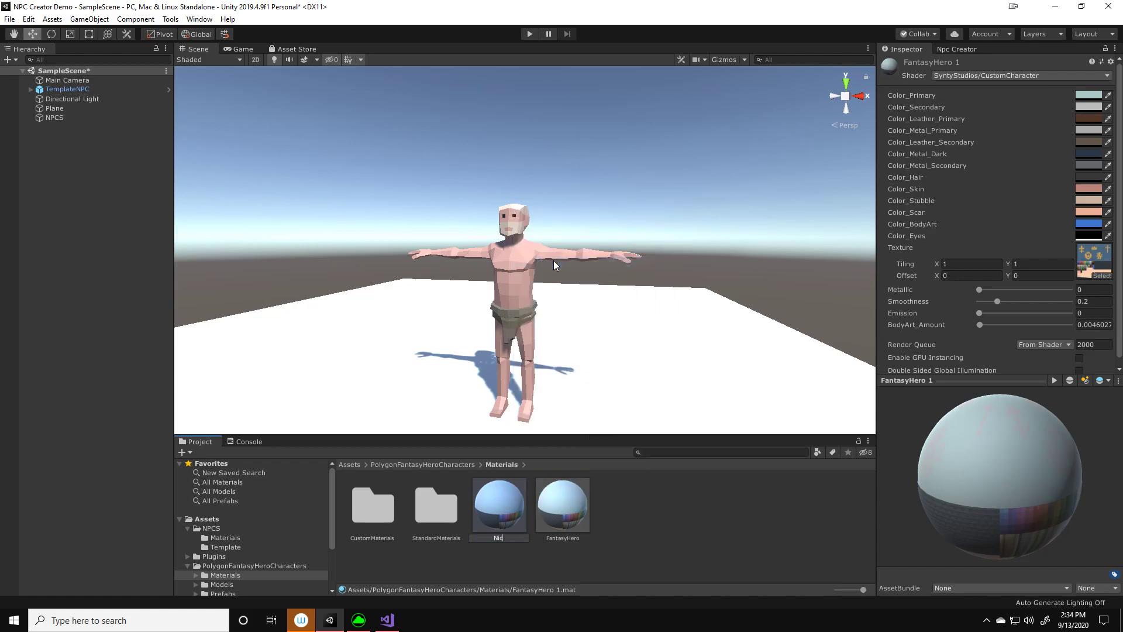
{"action": "key", "text": "Return"}
{"action": "right_click", "coordinate": [560, 503]}
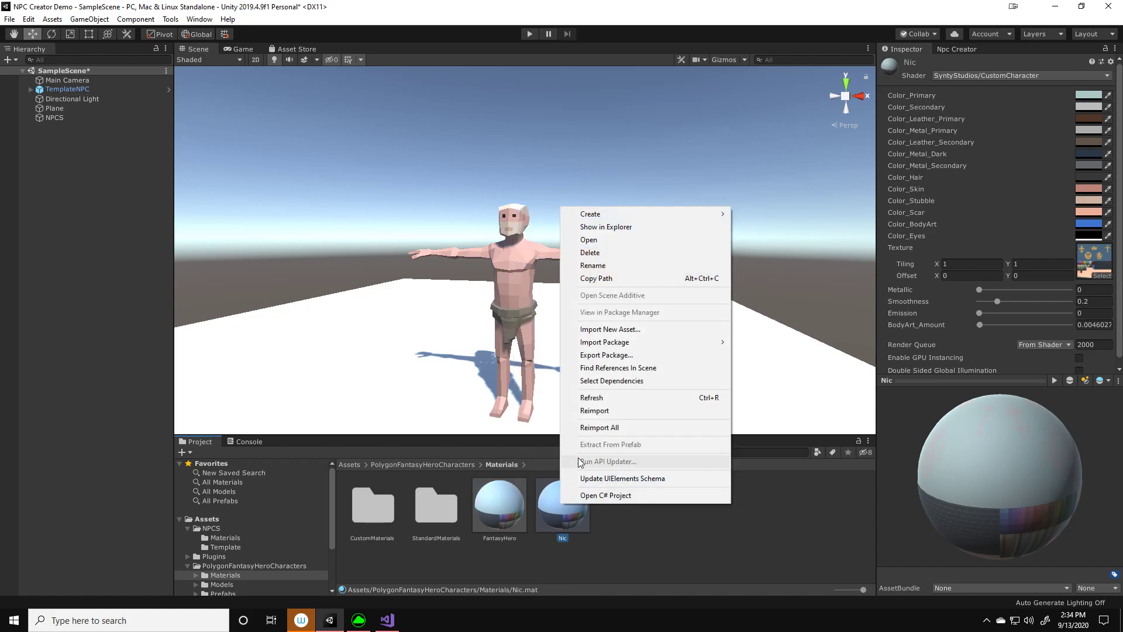
{"action": "left_click", "coordinate": [603, 268]}
{"action": "type", "text": "Nick"}
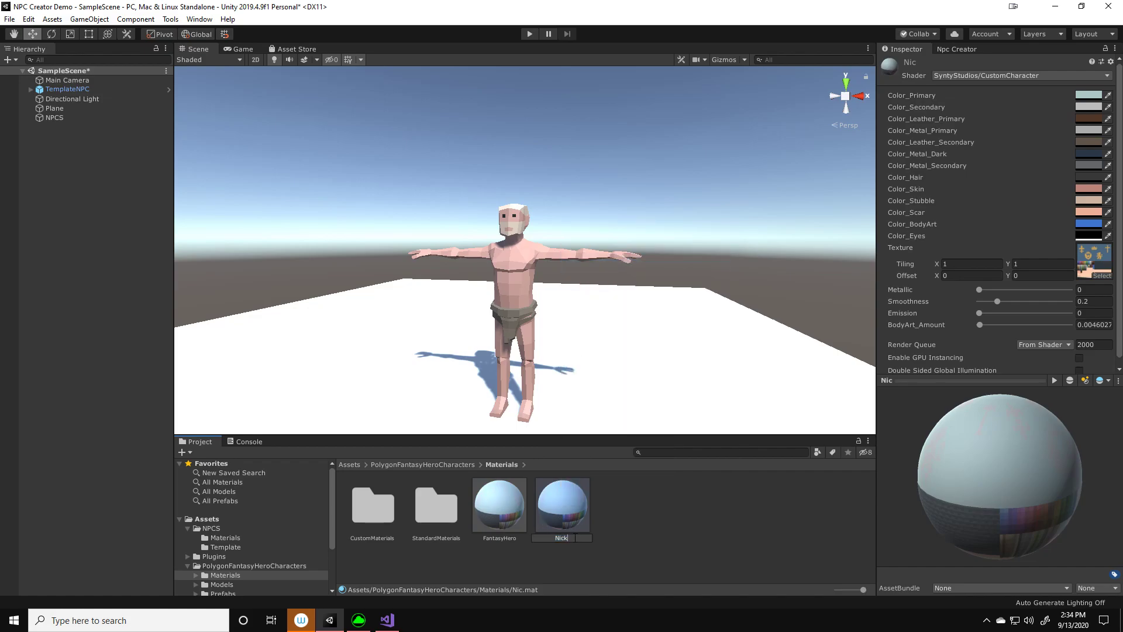
{"action": "key", "text": "Return"}
Set the Nick material's Color_Skin to the red C6371D, then deselect the material
{"action": "left_click", "coordinate": [1084, 185]}
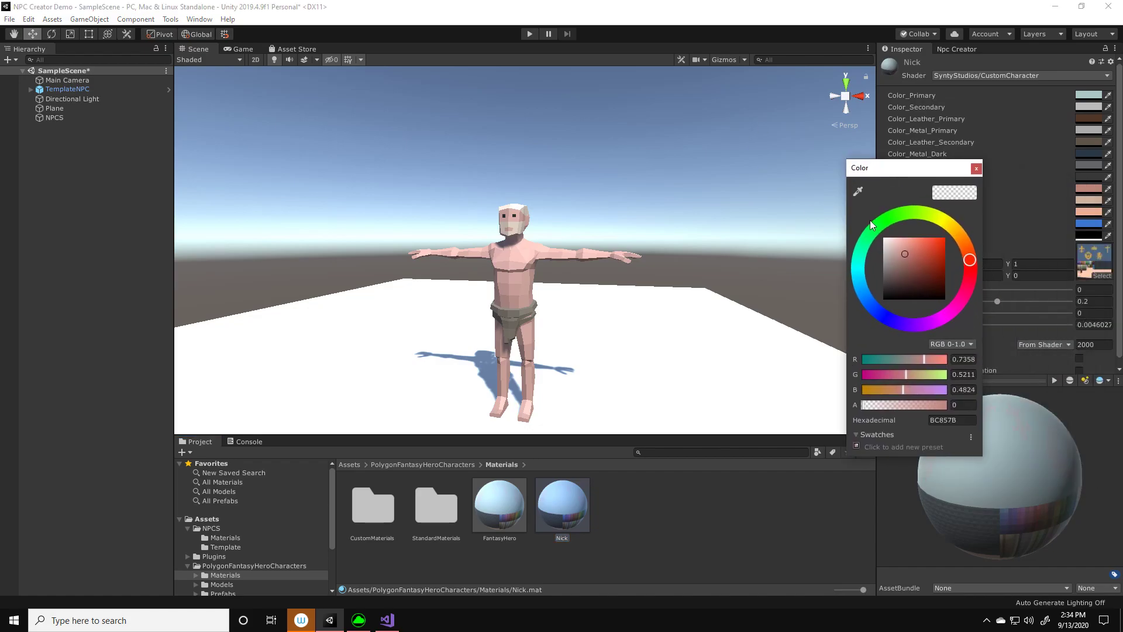
{"action": "left_click_drag", "start_coordinate": [918, 243], "coordinate": [936, 251]}
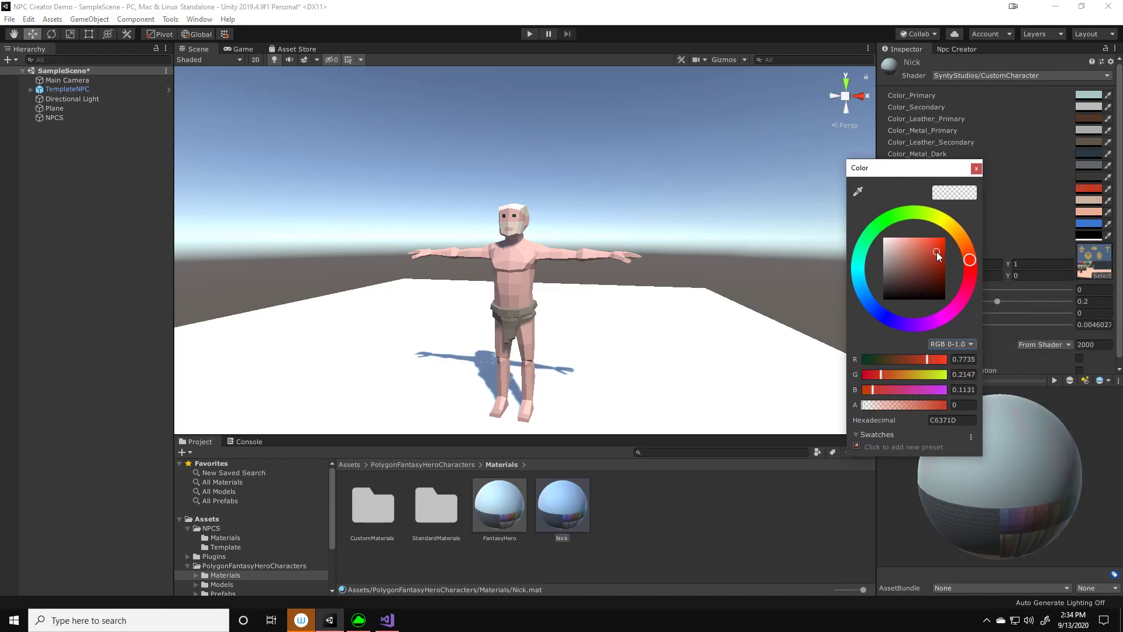
{"action": "left_click", "coordinate": [976, 168]}
{"action": "left_click", "coordinate": [734, 489]}
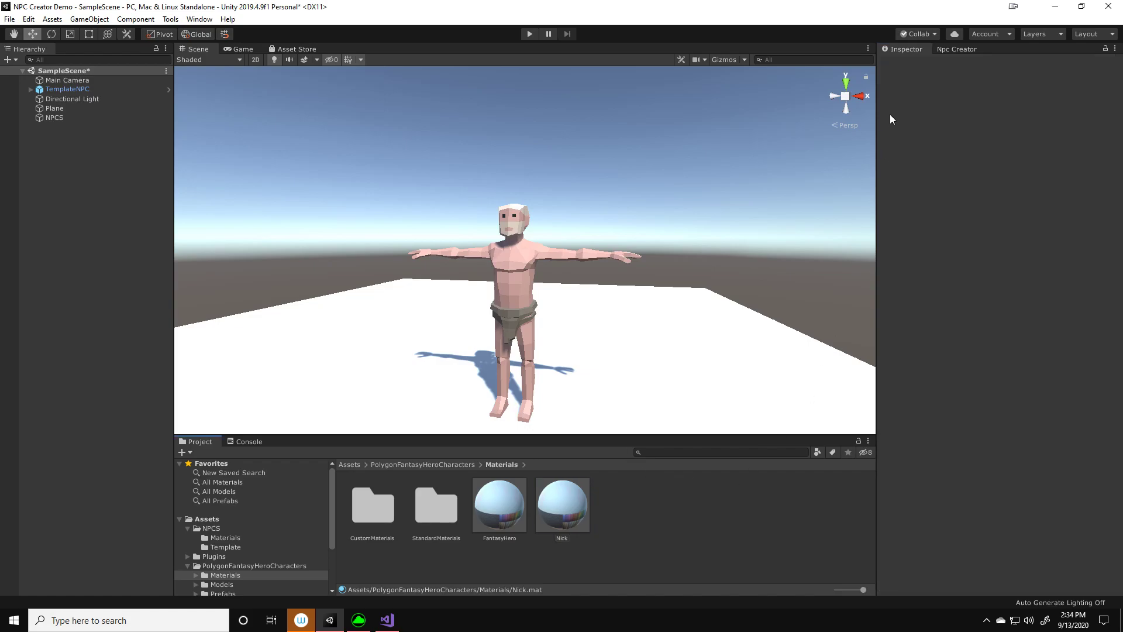
Show the NPC Creator for the scene's TemplateNPC and move the Nick material into the NPCS/Materials folder
{"action": "left_click", "coordinate": [945, 50]}
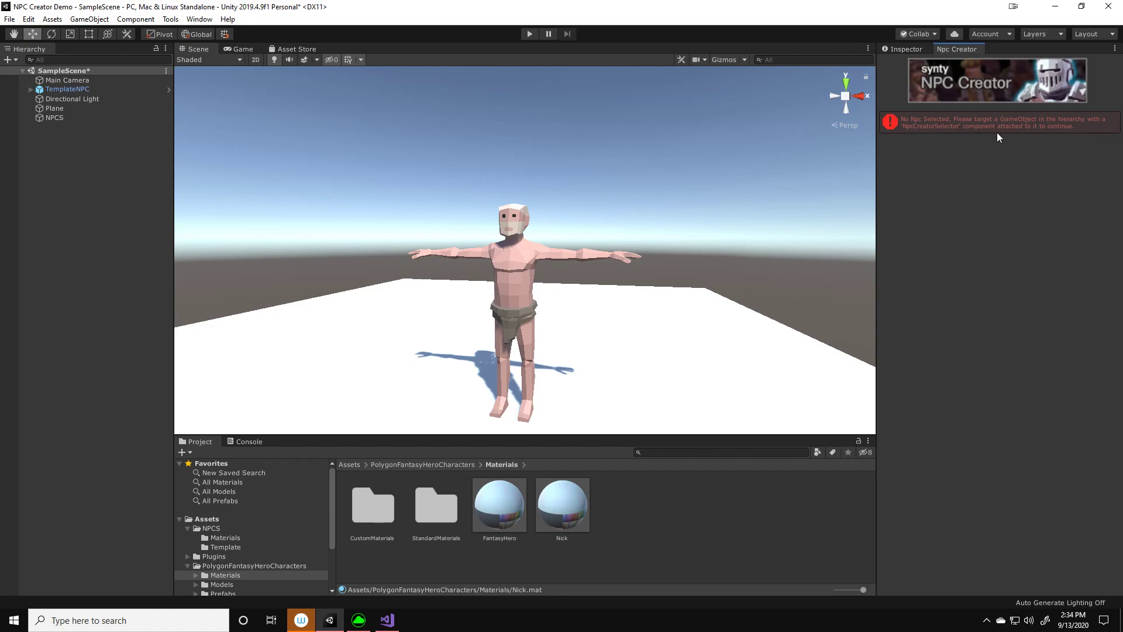
{"action": "left_click", "coordinate": [65, 89]}
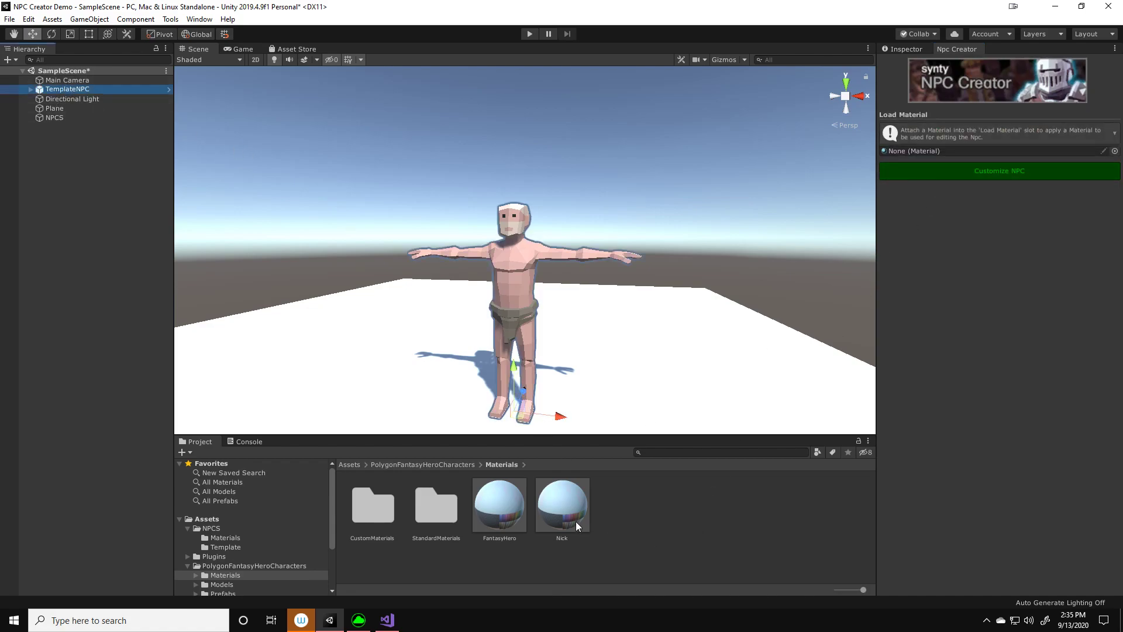
{"action": "left_click_drag", "start_coordinate": [567, 513], "coordinate": [237, 537]}
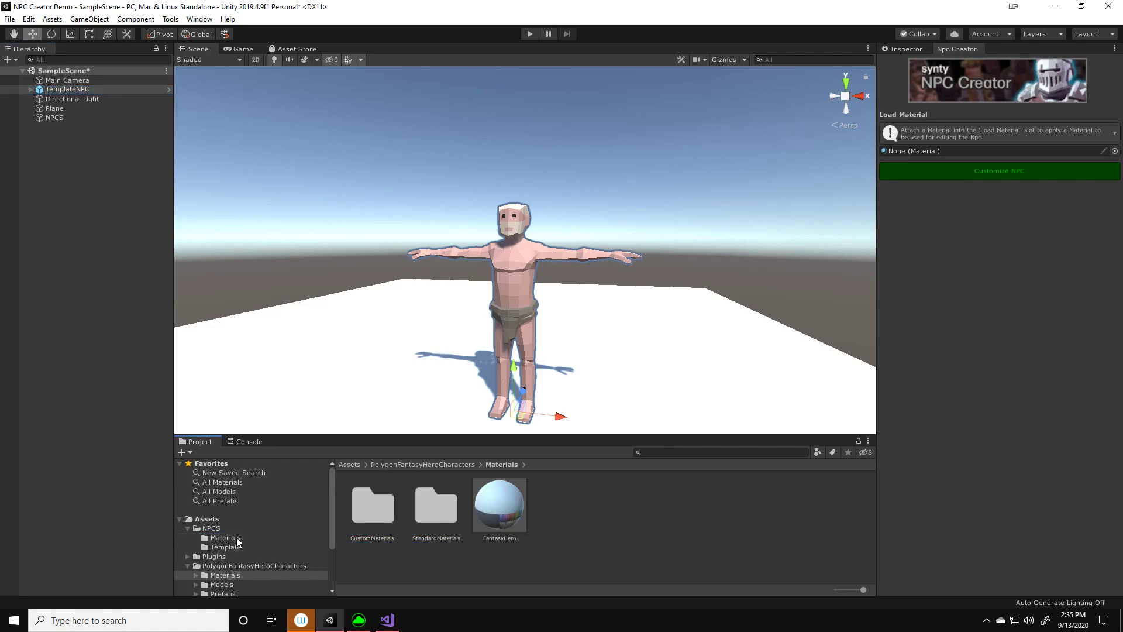
Load the Nick material from NPCS/Materials into the NPC Creator and start customizing the NPC
{"action": "left_click", "coordinate": [206, 537]}
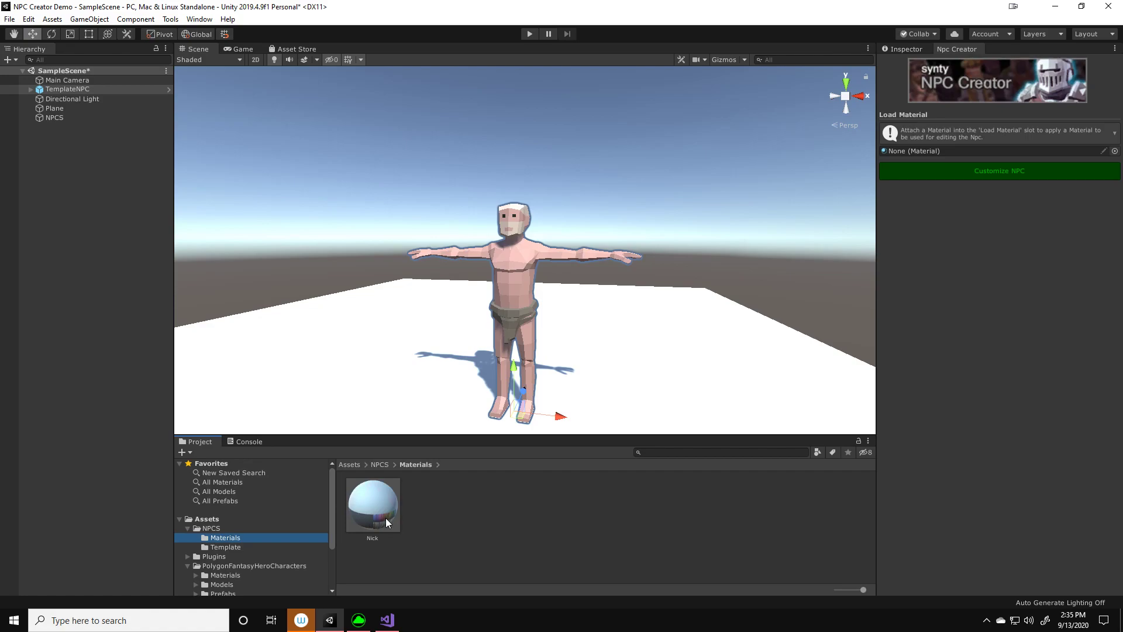
{"action": "left_click_drag", "start_coordinate": [385, 518], "coordinate": [945, 154]}
{"action": "left_click", "coordinate": [955, 170]}
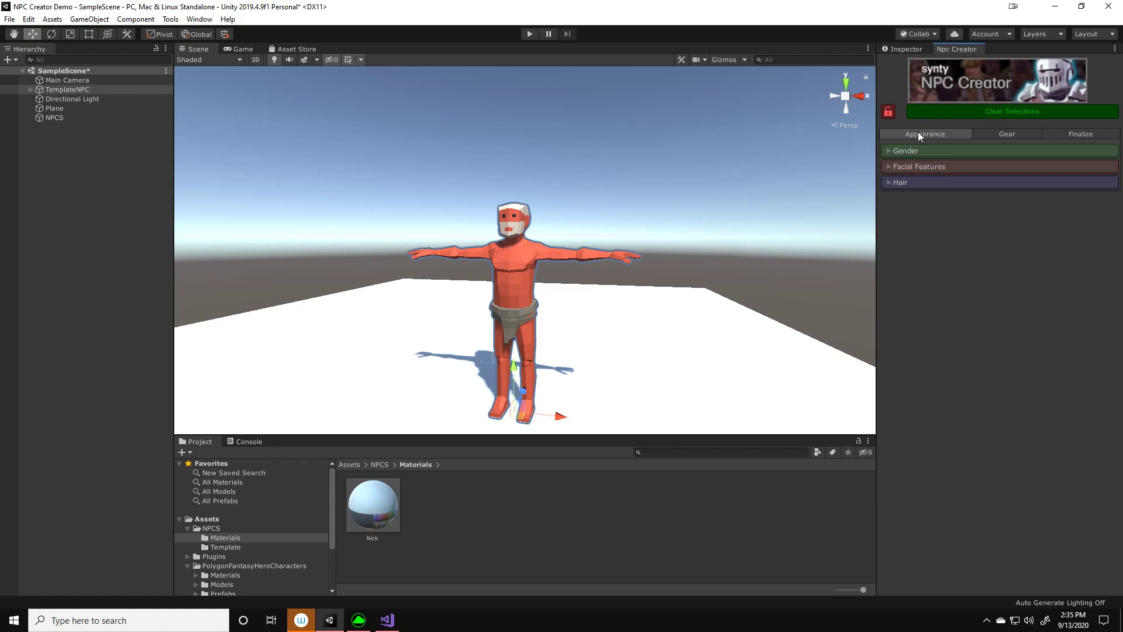
Expand the Gender, Facial Features and Hair sections of the NPC's appearance settings
{"action": "left_click", "coordinate": [915, 151]}
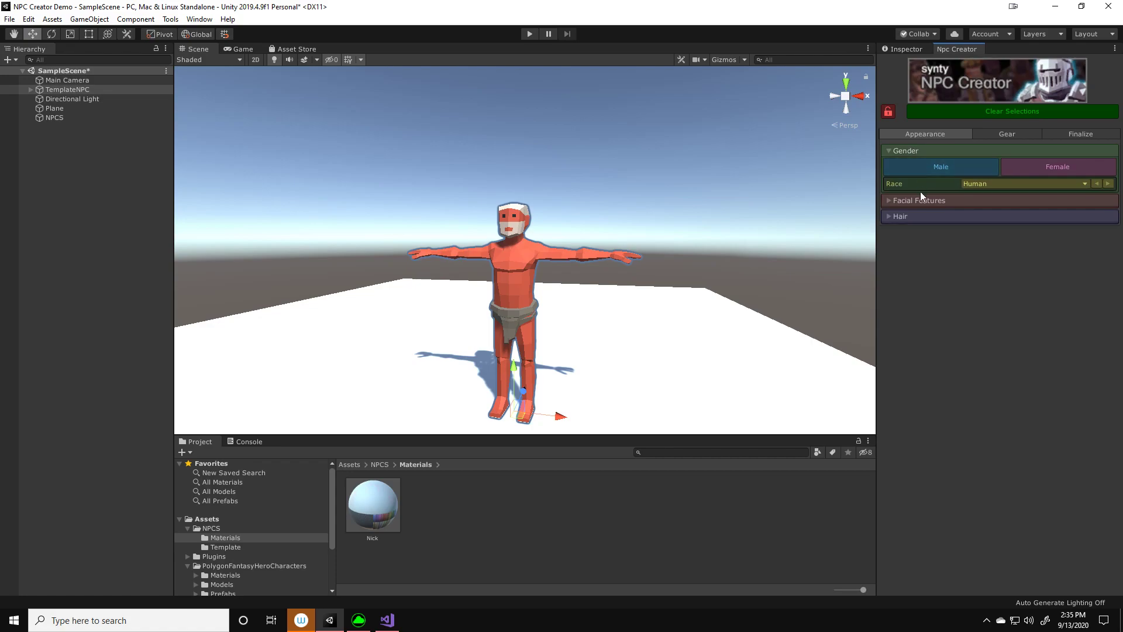
{"action": "left_click", "coordinate": [917, 202]}
{"action": "left_click", "coordinate": [918, 316]}
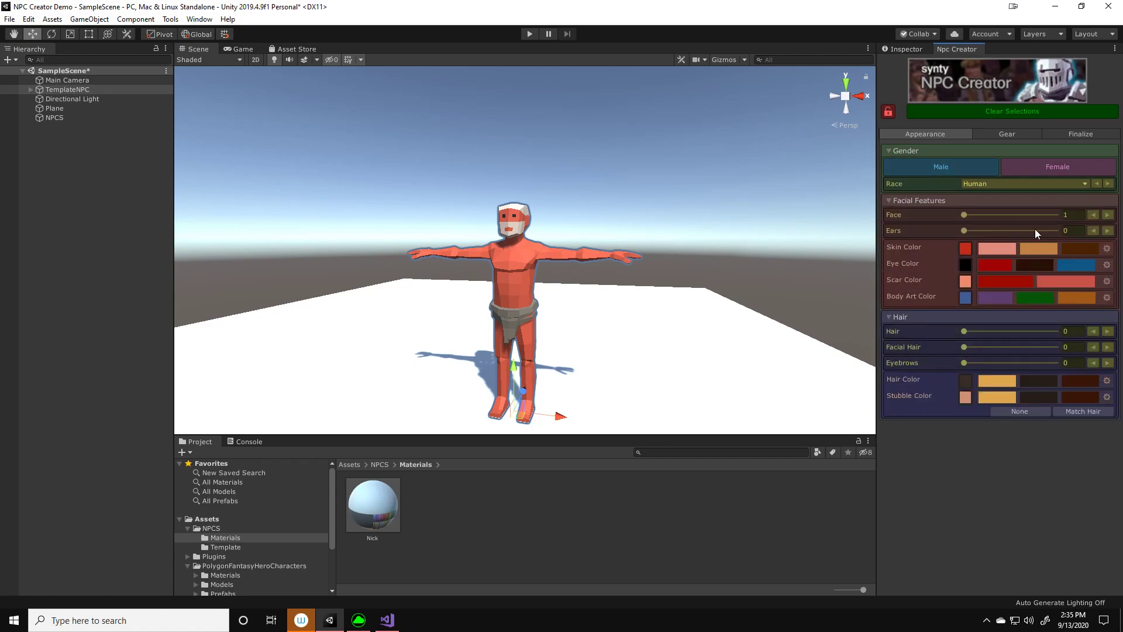
Preview the NPC as Female and return it to Male
{"action": "left_click", "coordinate": [1062, 167]}
{"action": "left_click", "coordinate": [993, 164]}
{"action": "left_click", "coordinate": [1016, 166]}
{"action": "left_click", "coordinate": [961, 169]}
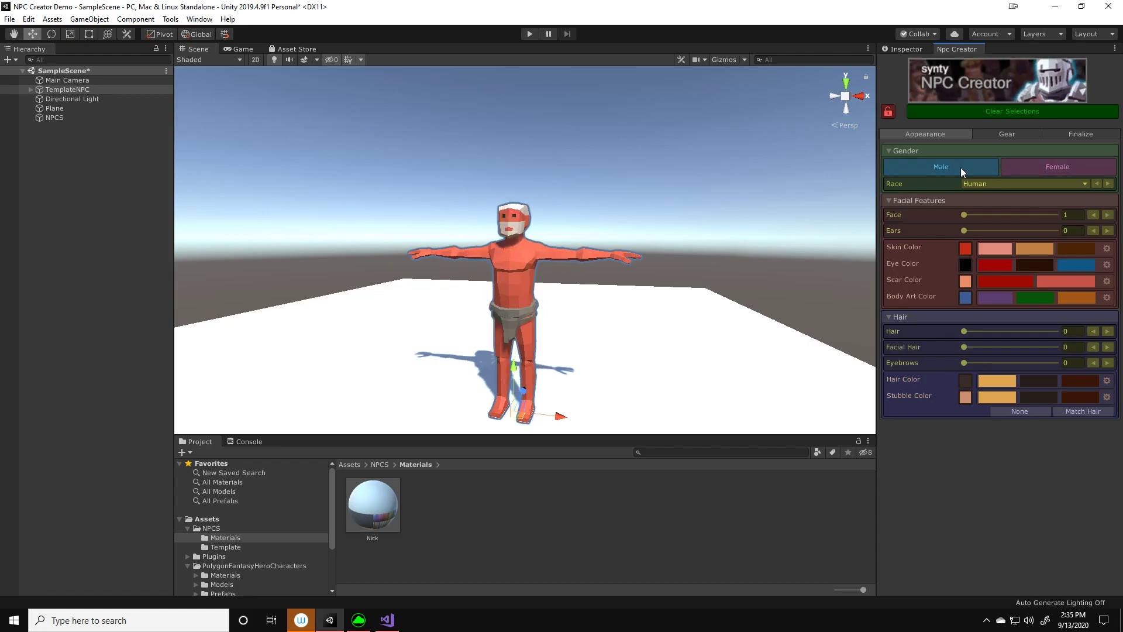
Cycle through the face options and set the NPC's Face to 3
{"action": "left_click", "coordinate": [1108, 215]}
{"action": "left_click", "coordinate": [1107, 215]}
{"action": "left_click", "coordinate": [1107, 215]}
{"action": "left_click", "coordinate": [1107, 216]}
{"action": "left_click", "coordinate": [1107, 215]}
{"action": "left_click", "coordinate": [1107, 215]}
{"action": "left_click", "coordinate": [1107, 215]}
{"action": "left_click", "coordinate": [1107, 215]}
{"action": "left_click", "coordinate": [1107, 215]}
{"action": "left_click", "coordinate": [1107, 216]}
{"action": "left_click", "coordinate": [1107, 215]}
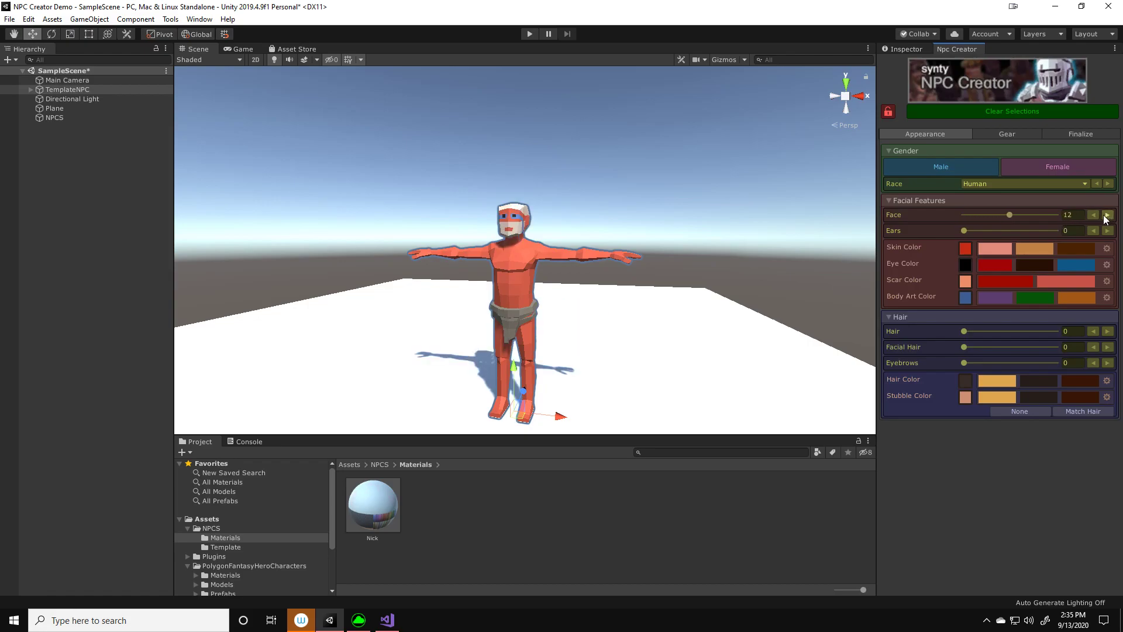
{"action": "left_click", "coordinate": [1093, 215]}
{"action": "left_click", "coordinate": [1094, 215]}
{"action": "left_click", "coordinate": [1093, 215]}
{"action": "left_click", "coordinate": [1093, 215]}
{"action": "left_click", "coordinate": [1093, 215]}
{"action": "left_click", "coordinate": [1093, 215]}
{"action": "left_click", "coordinate": [1094, 215]}
{"action": "left_click", "coordinate": [1093, 215]}
{"action": "left_click", "coordinate": [1093, 215]}
Preview other ear options and return Ears to 0
{"action": "left_click", "coordinate": [1109, 229]}
{"action": "left_click", "coordinate": [1109, 229]}
{"action": "left_click", "coordinate": [1109, 229]}
{"action": "left_click", "coordinate": [1096, 231]}
{"action": "left_click", "coordinate": [1095, 230]}
{"action": "left_click", "coordinate": [1093, 230]}
Set the NPC's Hair to style 10
{"action": "double_click", "coordinate": [1109, 332]}
{"action": "double_click", "coordinate": [1109, 331]}
{"action": "double_click", "coordinate": [1109, 332]}
{"action": "double_click", "coordinate": [1109, 331]}
{"action": "left_click", "coordinate": [1109, 332]}
{"action": "left_click", "coordinate": [1109, 331]}
Try the facial hair options and settle on Facial Hair 2, and set Eyebrows to 3
{"action": "double_click", "coordinate": [1108, 347]}
{"action": "left_click", "coordinate": [1108, 347]}
{"action": "double_click", "coordinate": [1108, 348]}
{"action": "left_click", "coordinate": [1108, 347]}
{"action": "left_click", "coordinate": [1108, 347]}
{"action": "double_click", "coordinate": [1108, 347]}
{"action": "double_click", "coordinate": [1108, 348]}
{"action": "double_click", "coordinate": [1108, 347]}
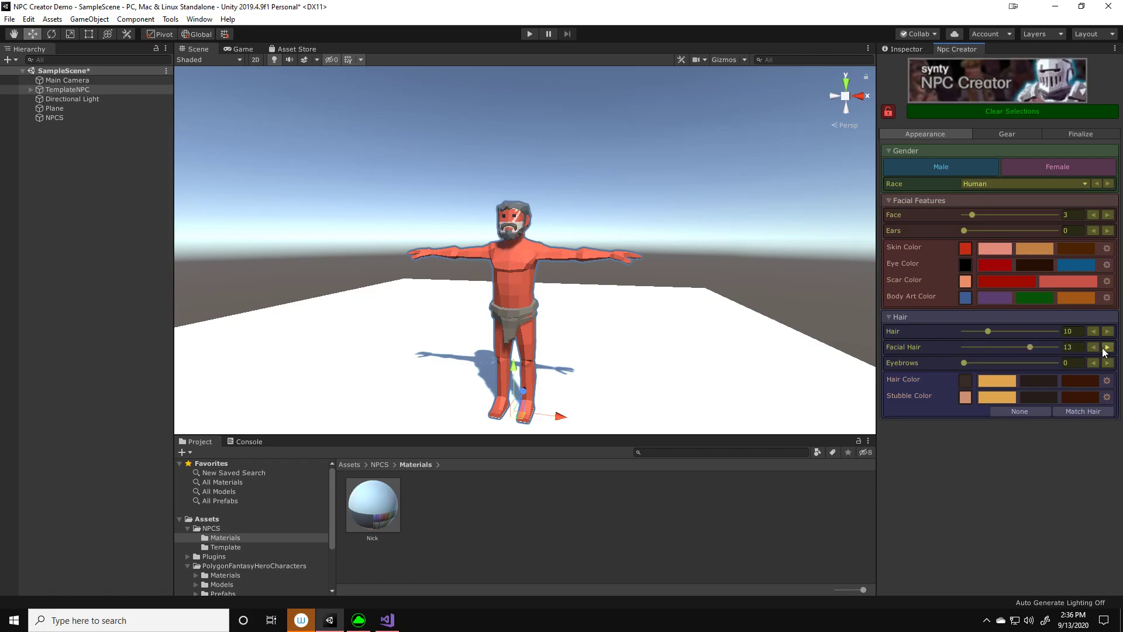
{"action": "left_click_drag", "start_coordinate": [1029, 347], "coordinate": [973, 348]}
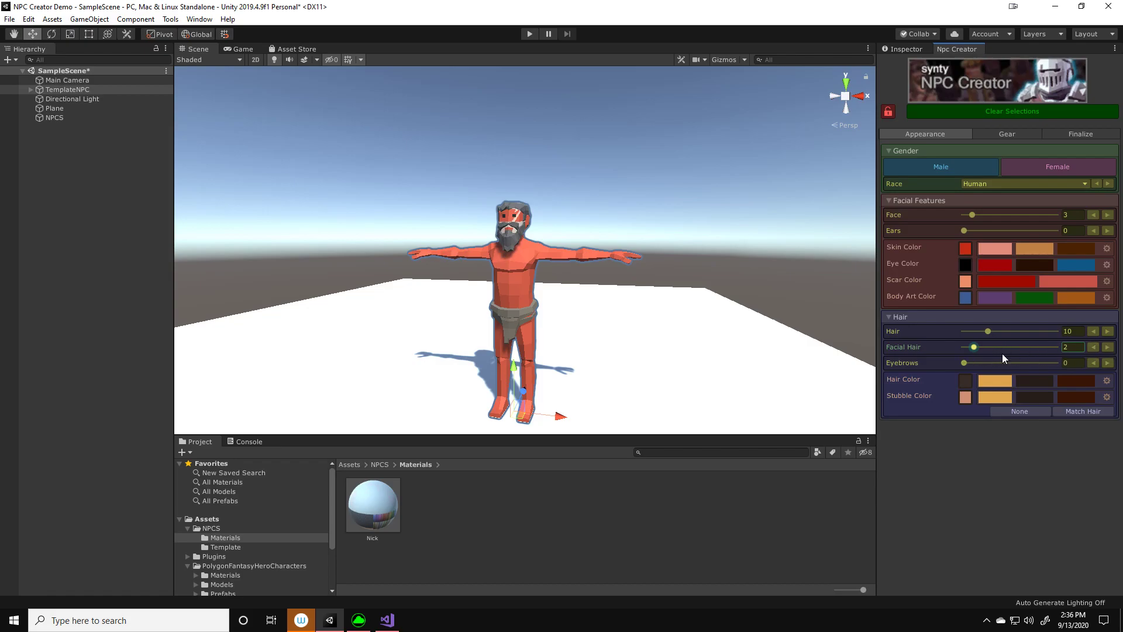
{"action": "left_click", "coordinate": [1108, 363]}
{"action": "left_click", "coordinate": [1108, 364]}
{"action": "left_click", "coordinate": [1108, 363]}
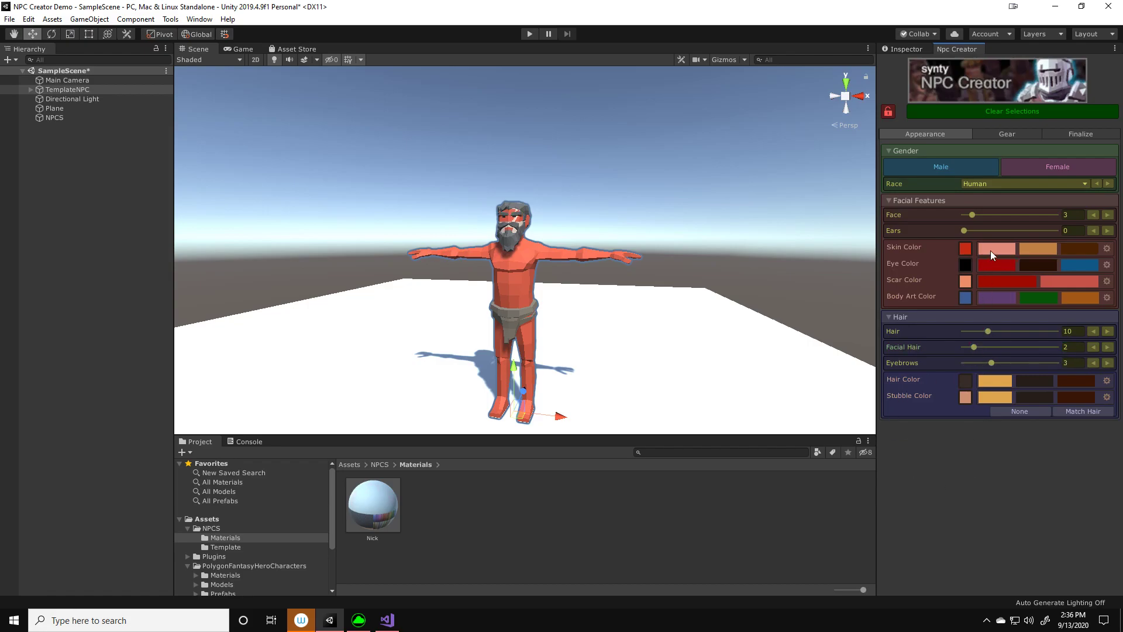
Change the NPC's race to Goblin and create the Goblin skin, eye, scar and hair color palettes
{"action": "left_click", "coordinate": [1045, 179]}
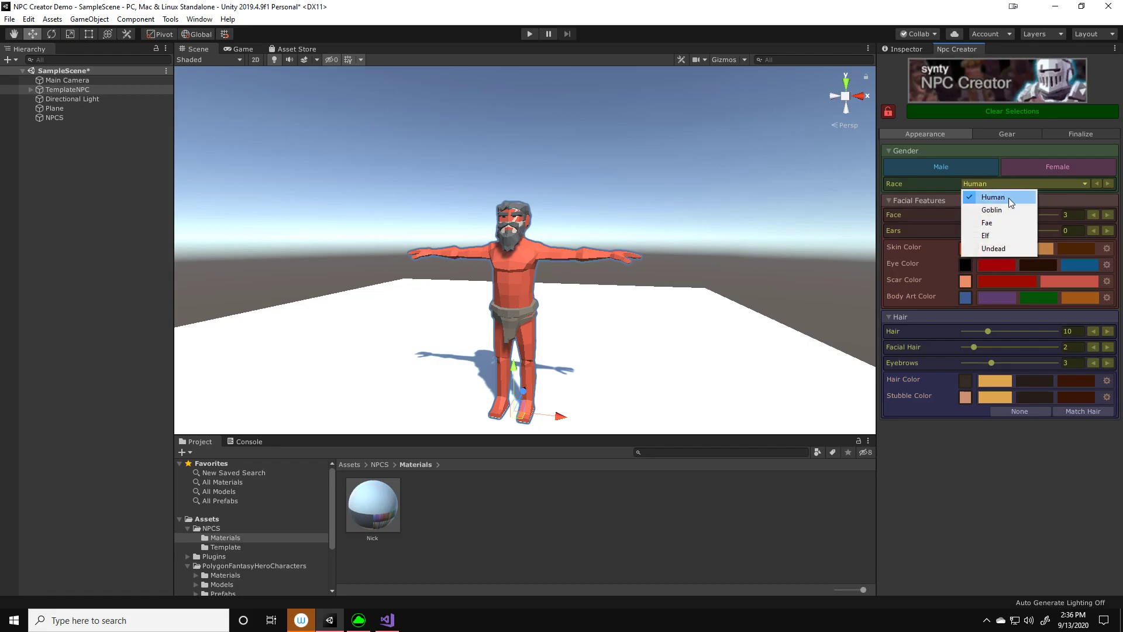
{"action": "left_click", "coordinate": [1031, 209]}
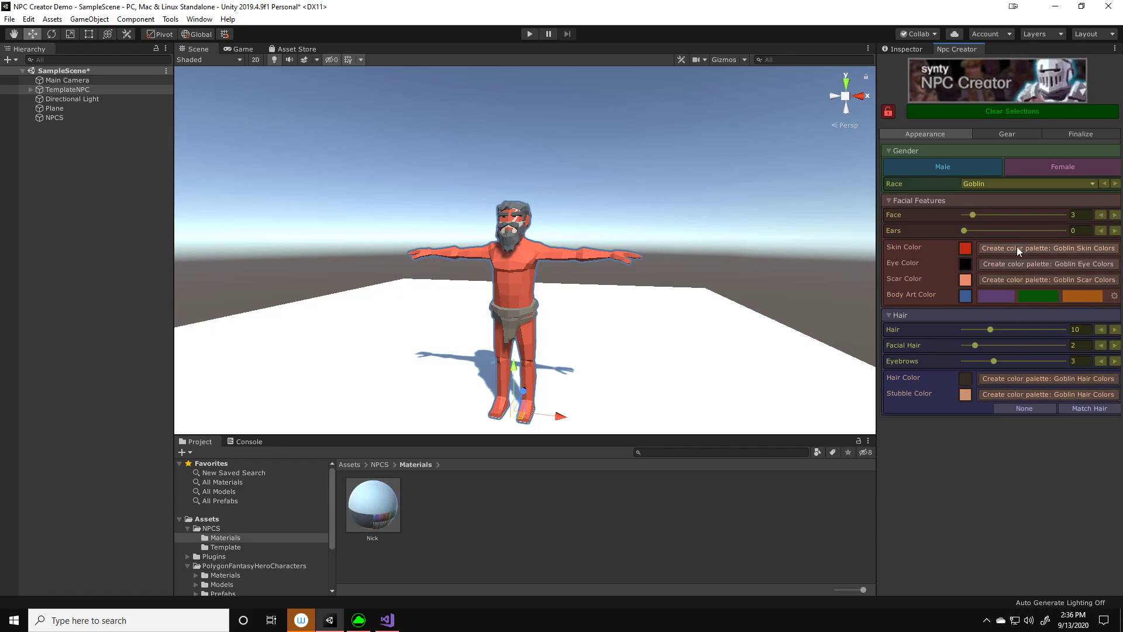
{"action": "left_click", "coordinate": [1008, 182]}
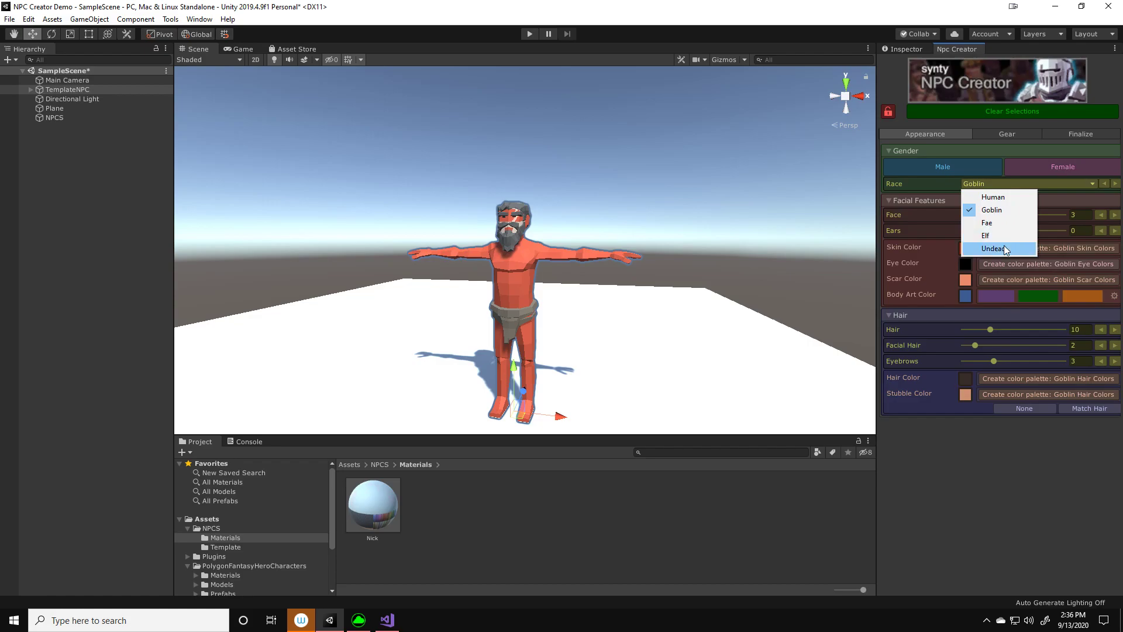
{"action": "left_click", "coordinate": [1060, 484]}
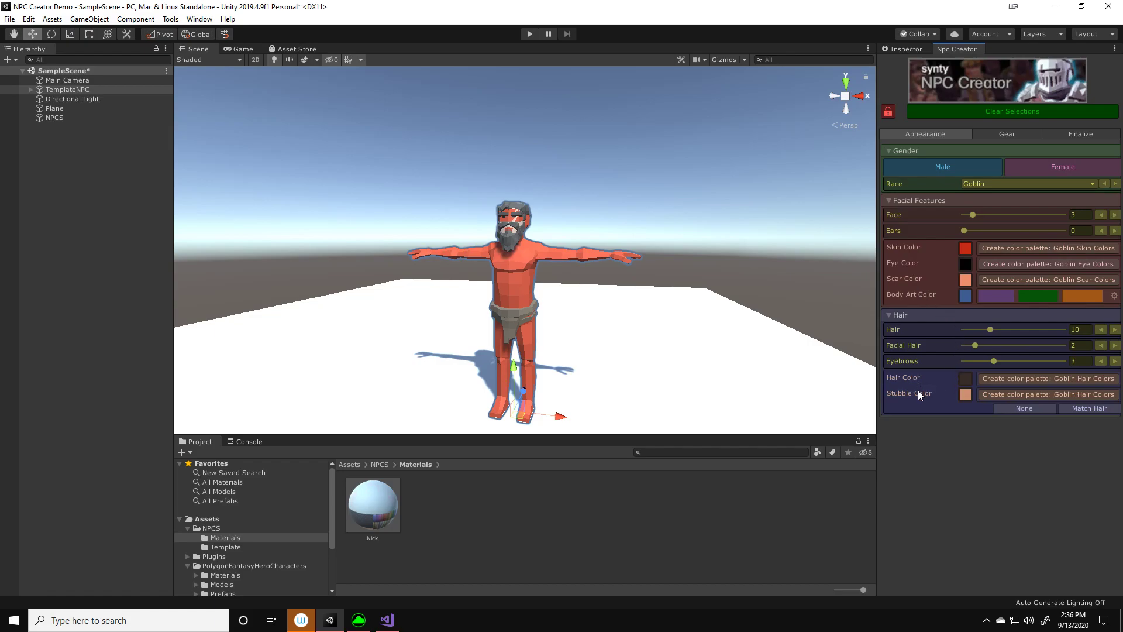
{"action": "left_click", "coordinate": [1001, 248]}
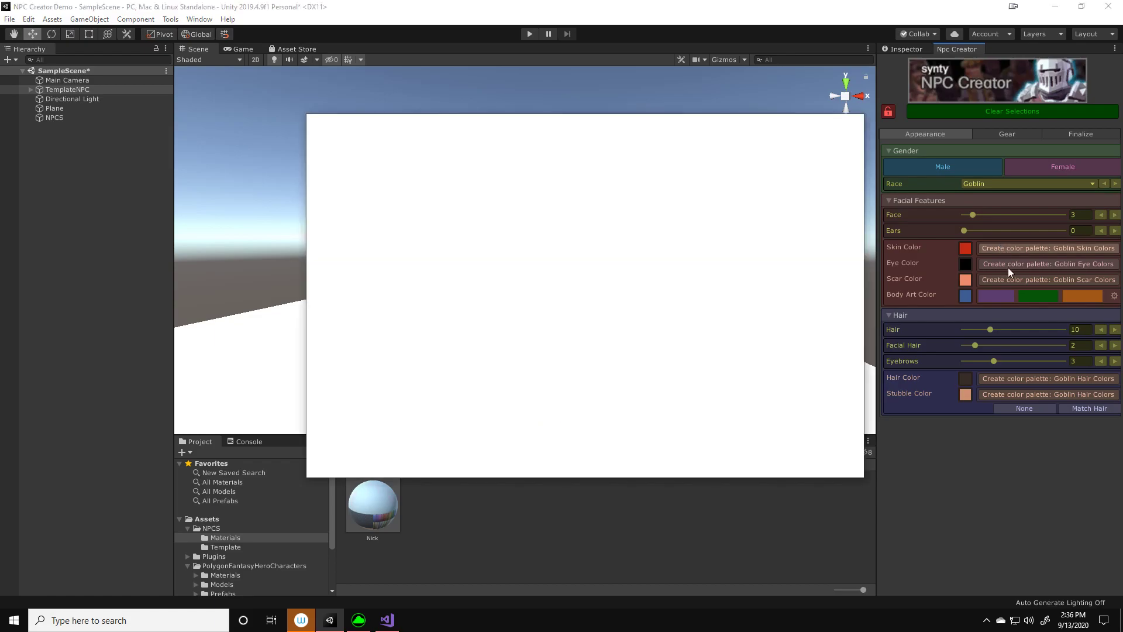
{"action": "left_click", "coordinate": [1013, 379]}
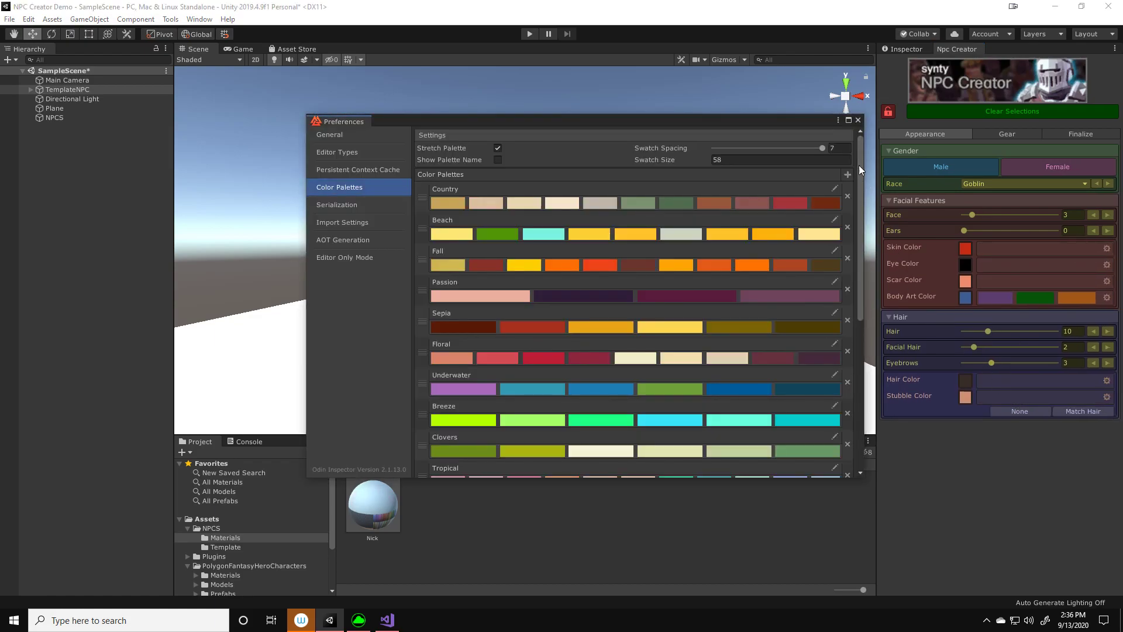
Add two colors to the Goblin Skin Colors palette and set the first one to dark green
{"action": "left_click_drag", "start_coordinate": [860, 152], "coordinate": [855, 371]}
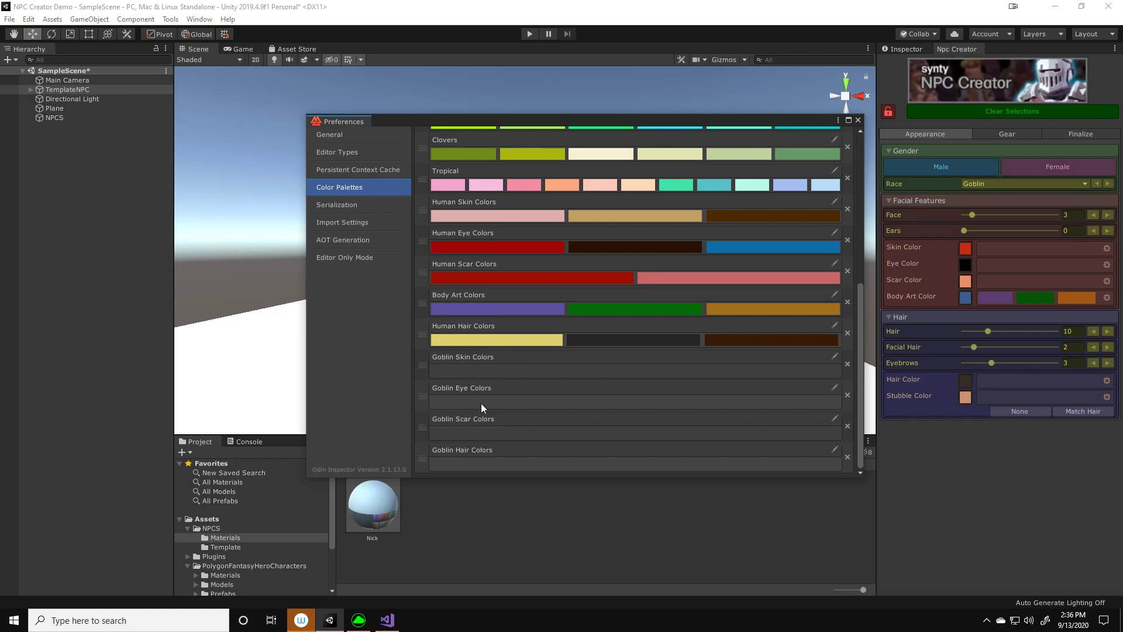
{"action": "left_click", "coordinate": [835, 356]}
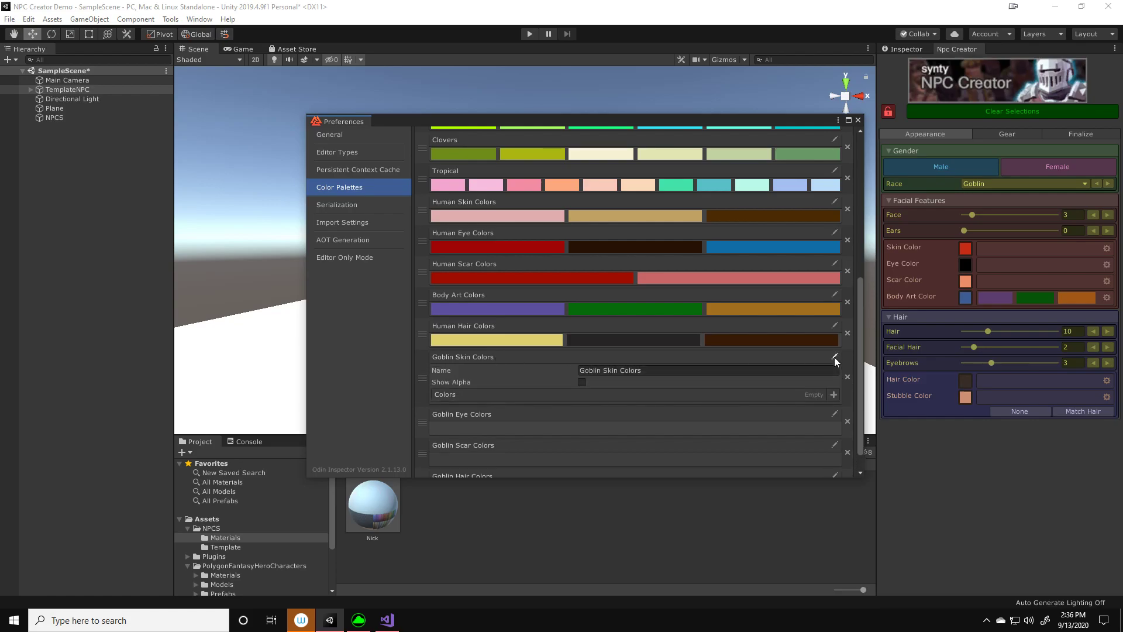
{"action": "left_click", "coordinate": [835, 392]}
{"action": "left_click", "coordinate": [834, 392]}
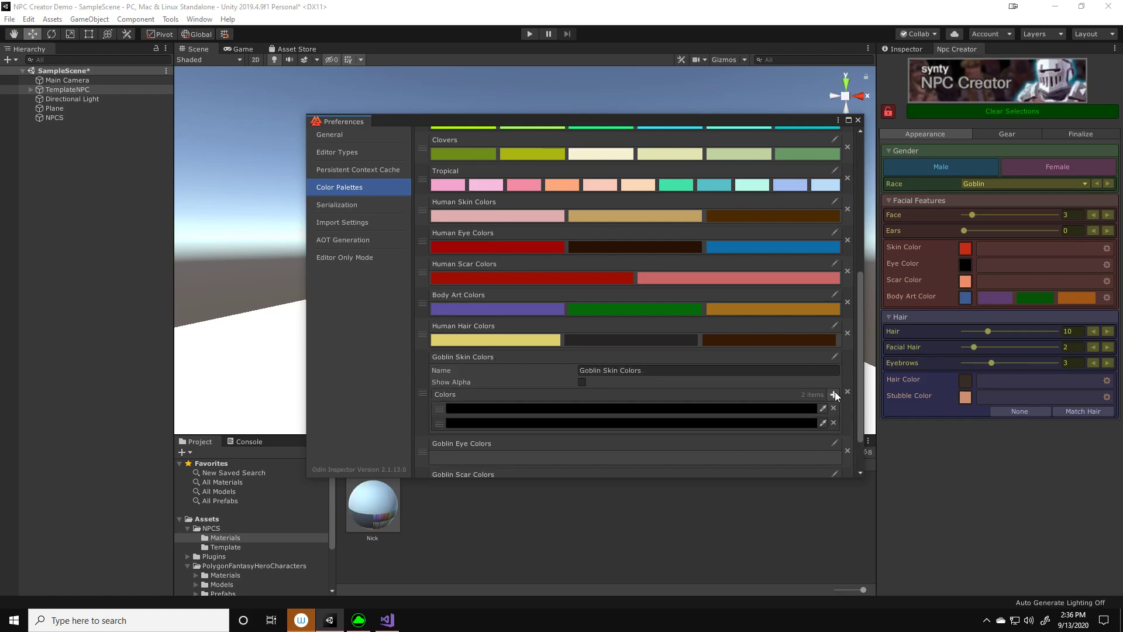
{"action": "left_click", "coordinate": [754, 408]}
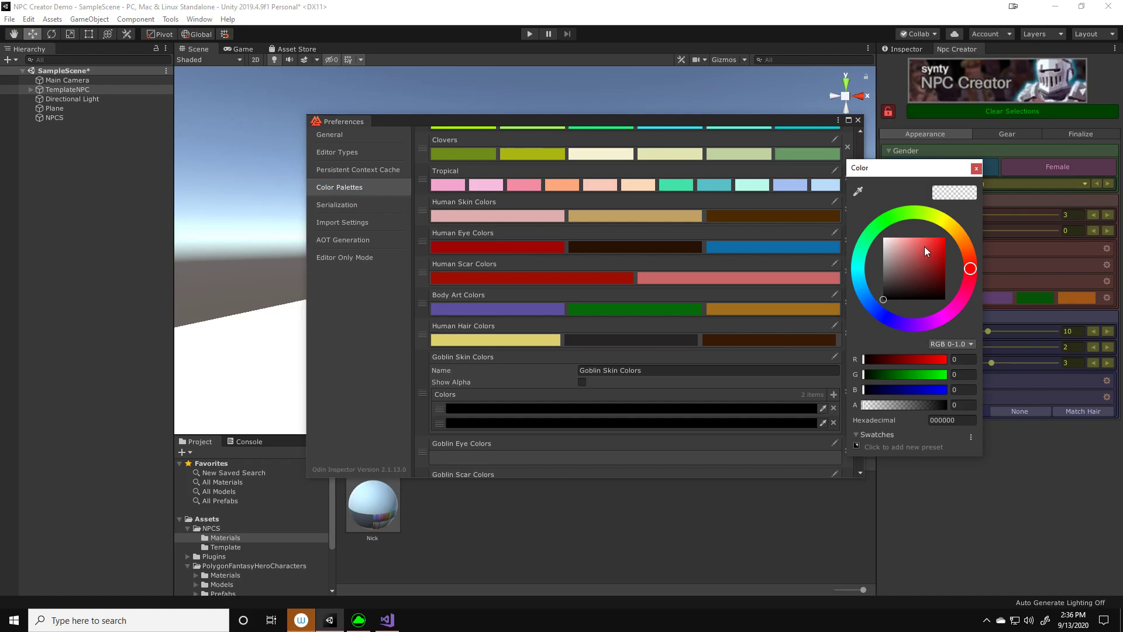
{"action": "left_click", "coordinate": [889, 217]}
{"action": "left_click_drag", "start_coordinate": [935, 249], "coordinate": [926, 275]}
{"action": "left_click", "coordinate": [976, 169]}
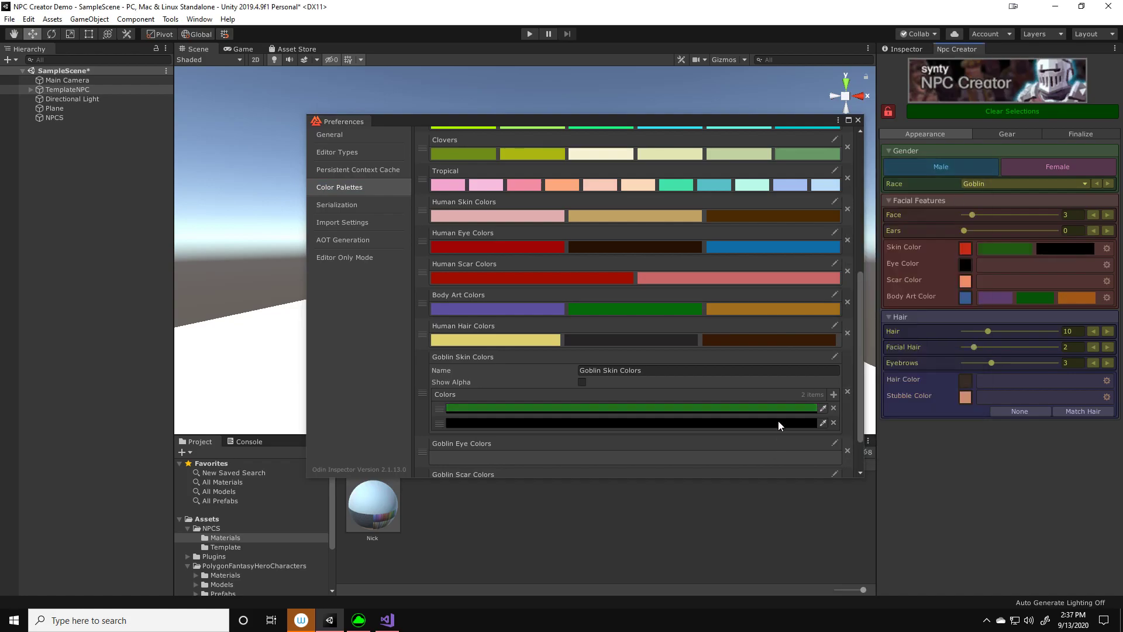
Set the second color of the Goblin Skin Colors palette to brown
{"action": "left_click", "coordinate": [781, 419]}
{"action": "left_click", "coordinate": [975, 260]}
{"action": "mouse_move", "coordinate": [940, 258]}
{"action": "left_mouse_down"}
{"action": "mouse_move", "coordinate": [941, 273]}
{"action": "mouse_move", "coordinate": [974, 258]}
{"action": "mouse_move", "coordinate": [968, 245]}
{"action": "mouse_move", "coordinate": [934, 272]}
{"action": "left_mouse_up"}
{"action": "left_click", "coordinate": [978, 171]}
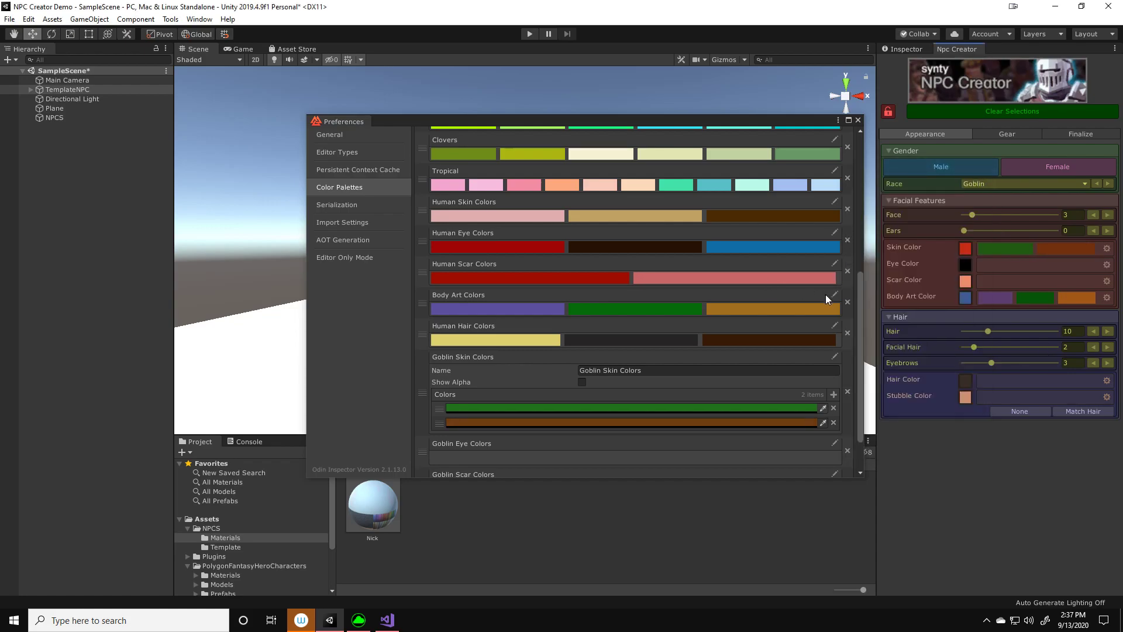
Add three colors to the Goblin Eye Colors palette and set the first one to bright red
{"action": "scroll", "coordinate": [782, 410], "scroll_direction": "down", "scroll_amount": 1}
{"action": "left_click", "coordinate": [836, 404]}
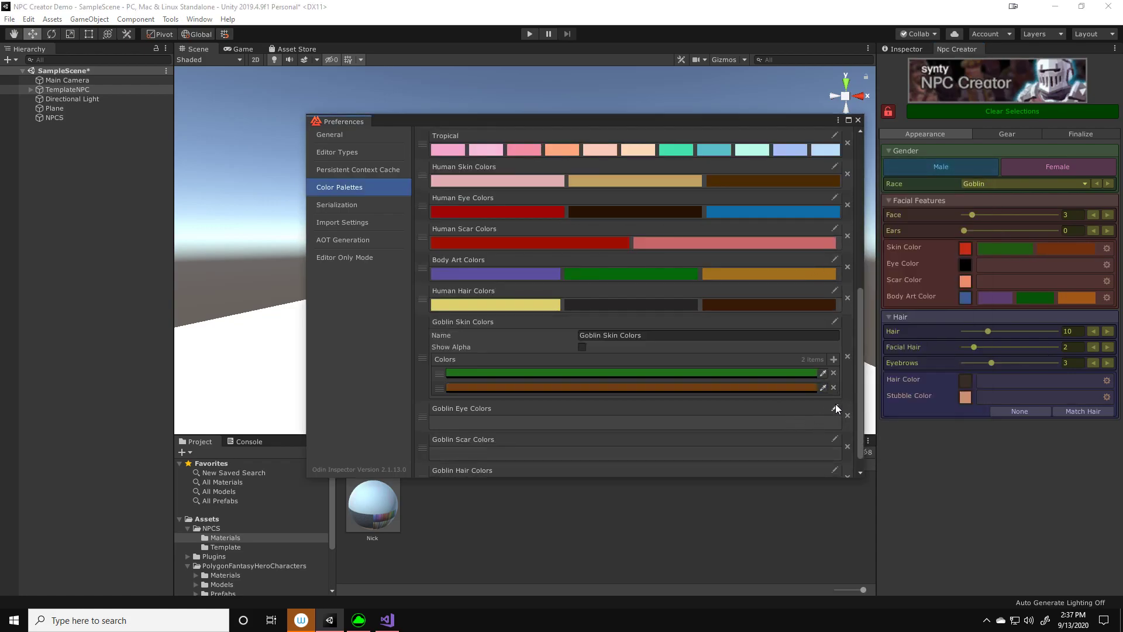
{"action": "left_click", "coordinate": [834, 446]}
{"action": "left_click", "coordinate": [834, 446]}
{"action": "left_click", "coordinate": [833, 446]}
{"action": "scroll", "coordinate": [834, 446], "scroll_direction": "down", "scroll_amount": 1}
{"action": "left_click", "coordinate": [812, 437]}
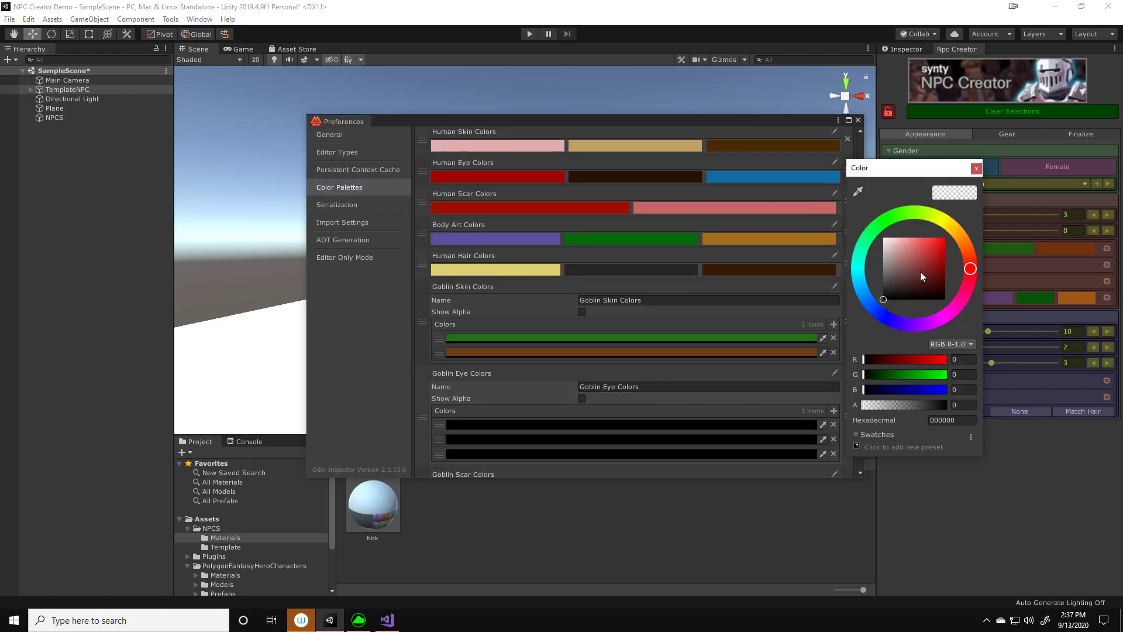
{"action": "left_click", "coordinate": [943, 247]}
{"action": "left_click", "coordinate": [976, 169]}
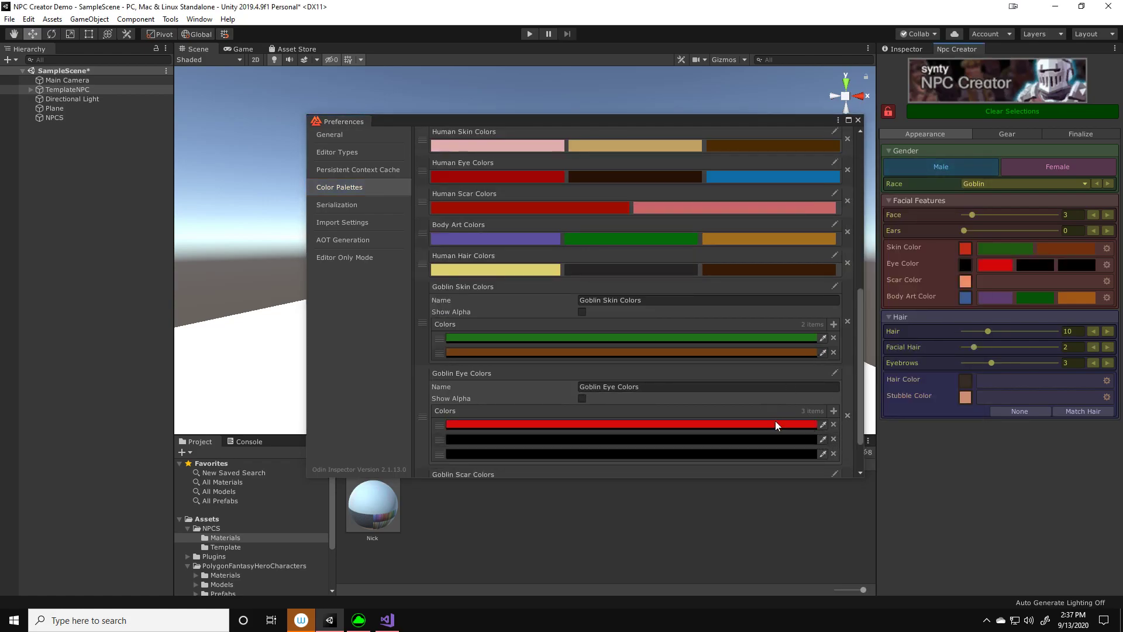
Set the second goblin eye color to dark yellow 987E11 and the third to dark red 742425
{"action": "left_click", "coordinate": [788, 438]}
{"action": "left_click", "coordinate": [948, 222]}
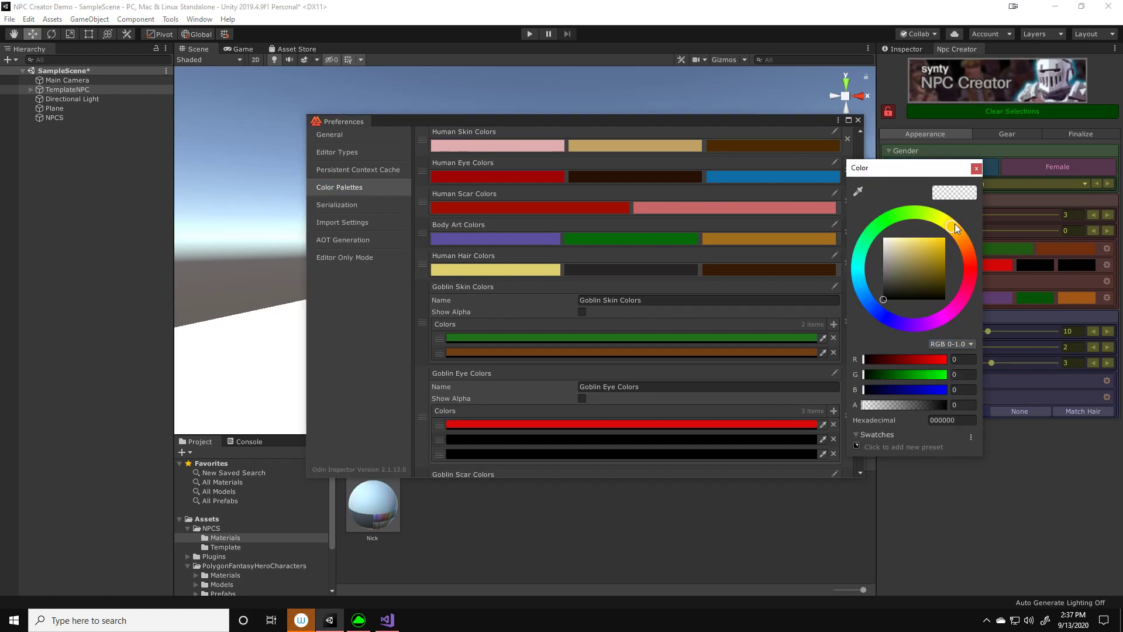
{"action": "left_click_drag", "start_coordinate": [948, 253], "coordinate": [939, 262]}
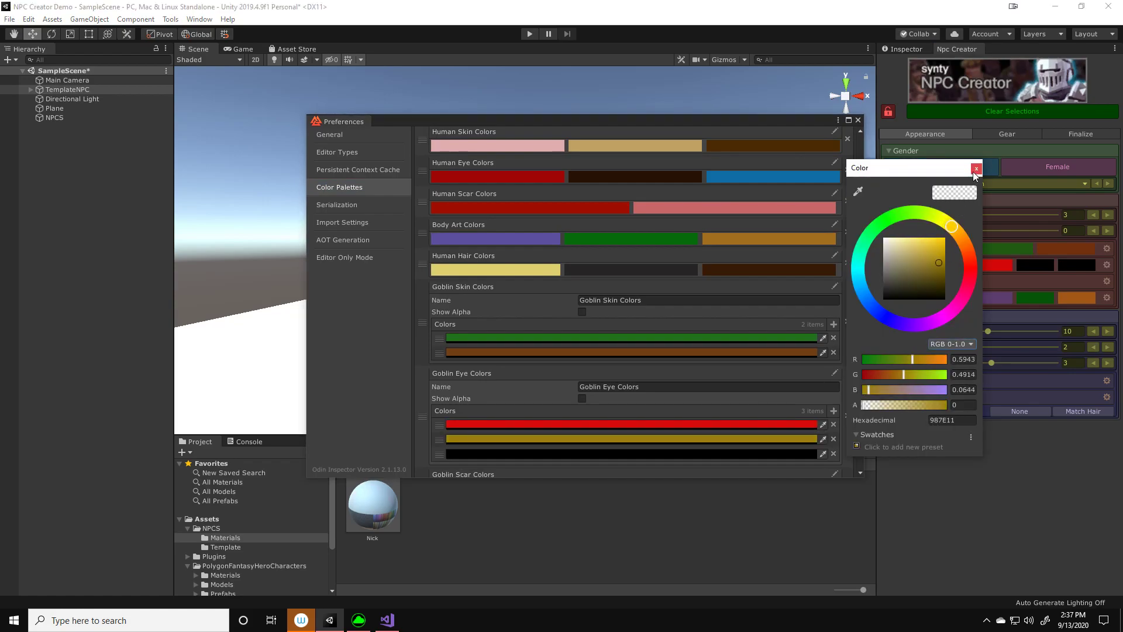
{"action": "left_click", "coordinate": [973, 172]}
{"action": "scroll", "coordinate": [800, 364], "scroll_direction": "down", "scroll_amount": 1}
{"action": "left_click", "coordinate": [766, 416]}
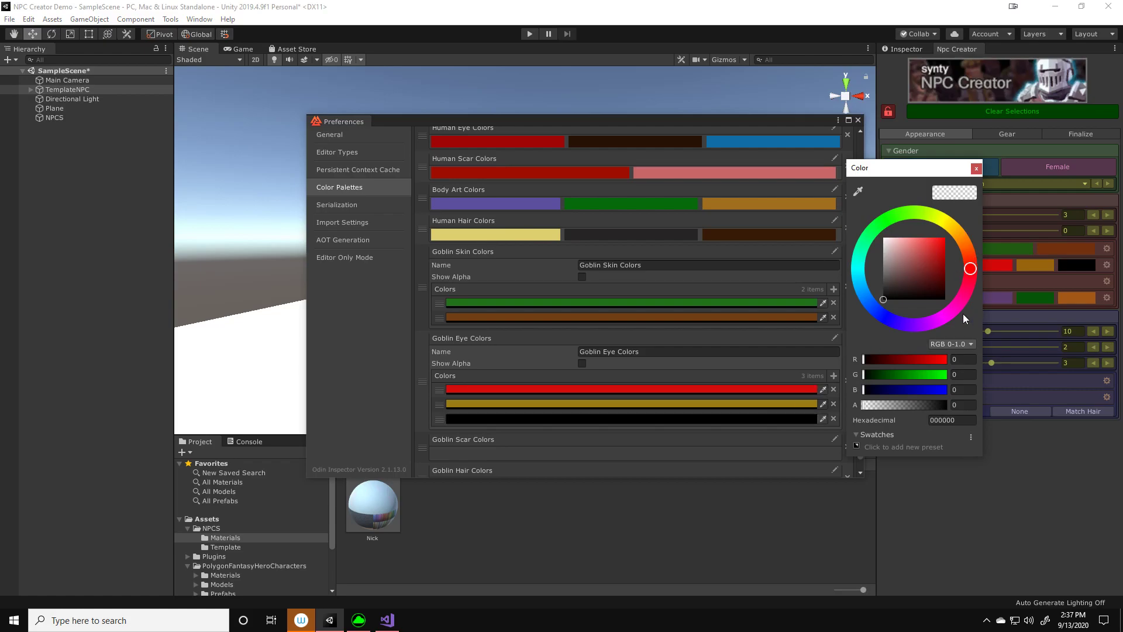
{"action": "left_click_drag", "start_coordinate": [914, 271], "coordinate": [926, 272]}
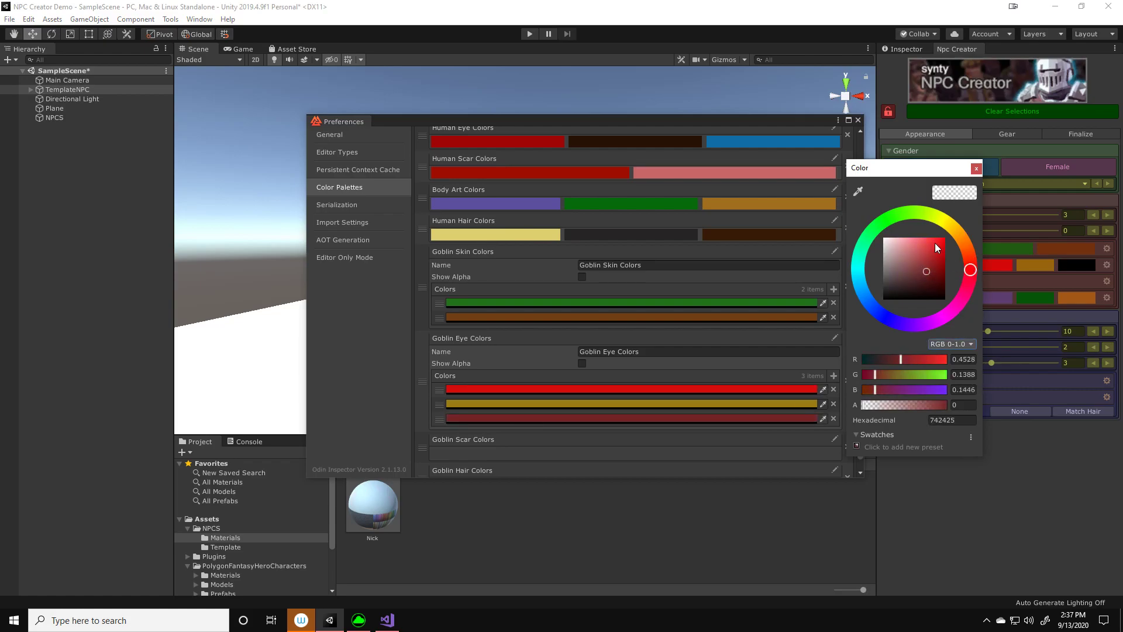
{"action": "left_click", "coordinate": [975, 170]}
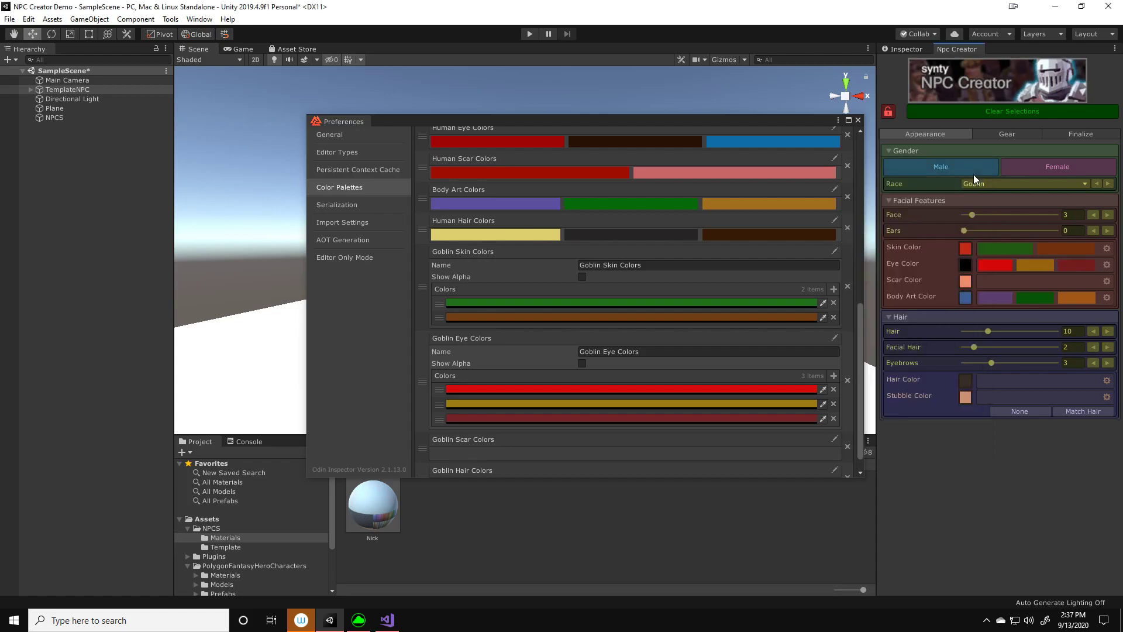
Collapse the Goblin Eye Colors palette, then add three colors to Goblin Scar Colors with the first set to red
{"action": "left_click", "coordinate": [835, 340]}
{"action": "left_click", "coordinate": [835, 419]}
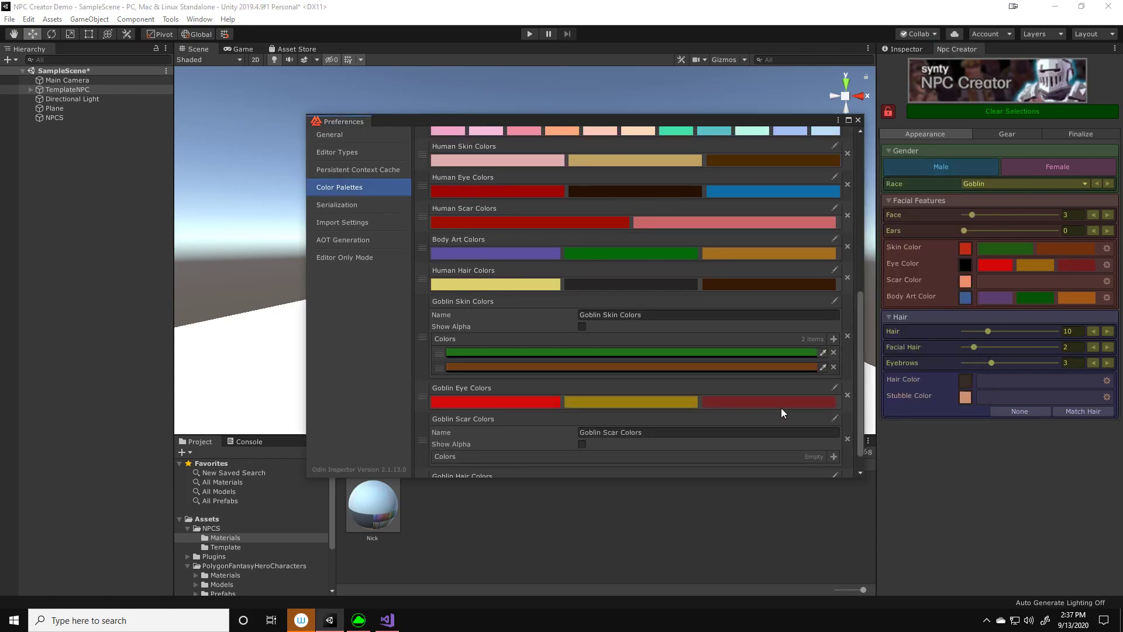
{"action": "scroll", "coordinate": [834, 456], "scroll_direction": "down", "scroll_amount": 1}
{"action": "left_click", "coordinate": [834, 430]}
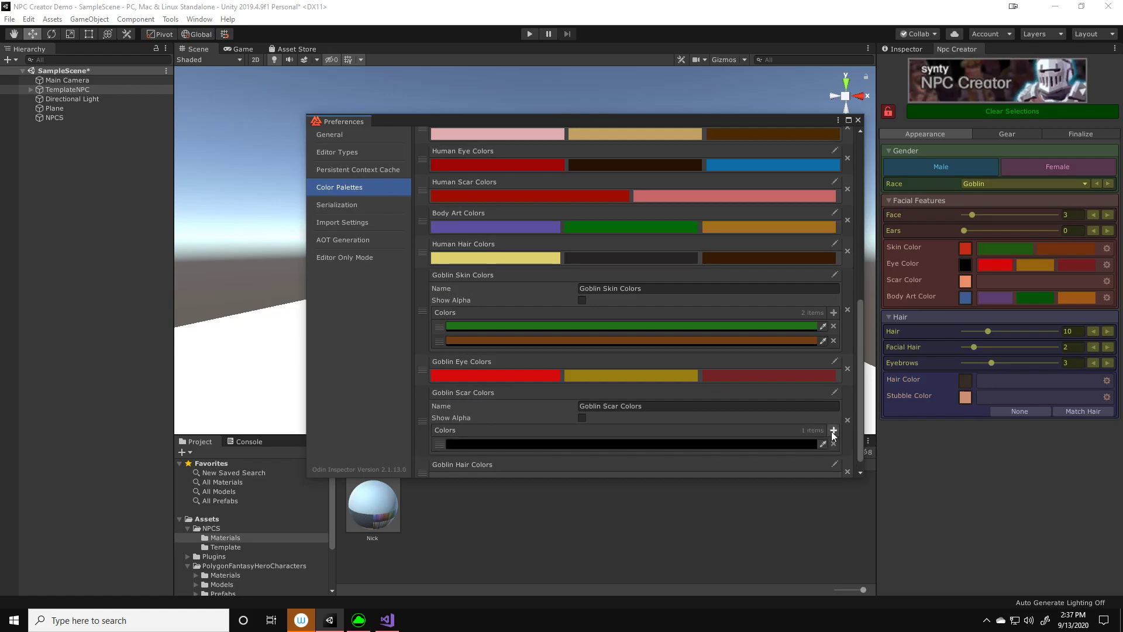
{"action": "left_click", "coordinate": [833, 430]}
{"action": "left_click", "coordinate": [834, 431]}
{"action": "left_click", "coordinate": [805, 444]}
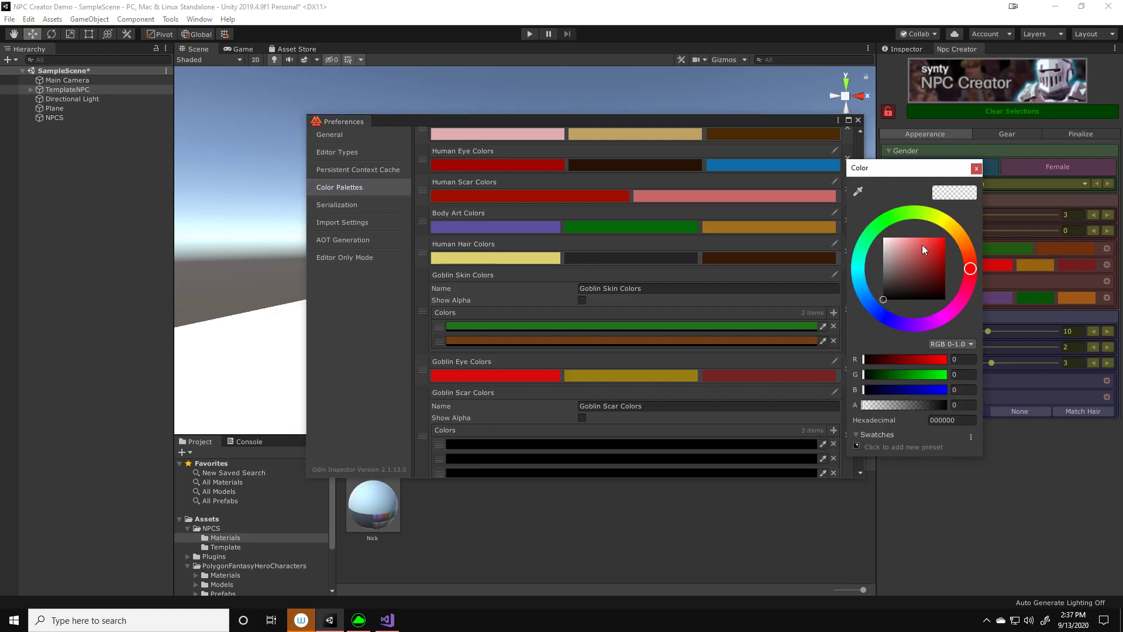
{"action": "left_click", "coordinate": [942, 261]}
{"action": "left_click", "coordinate": [976, 169]}
Remove the third color from the Goblin Scar Colors palette
{"action": "scroll", "coordinate": [791, 428], "scroll_direction": "down", "scroll_amount": 2}
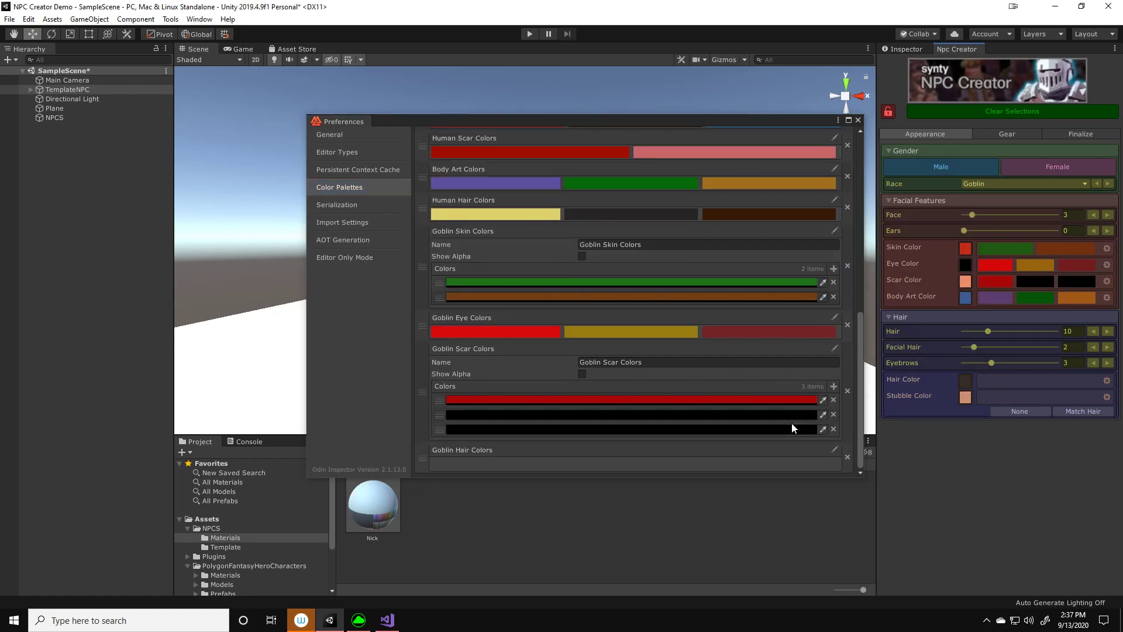
{"action": "left_click", "coordinate": [833, 429]}
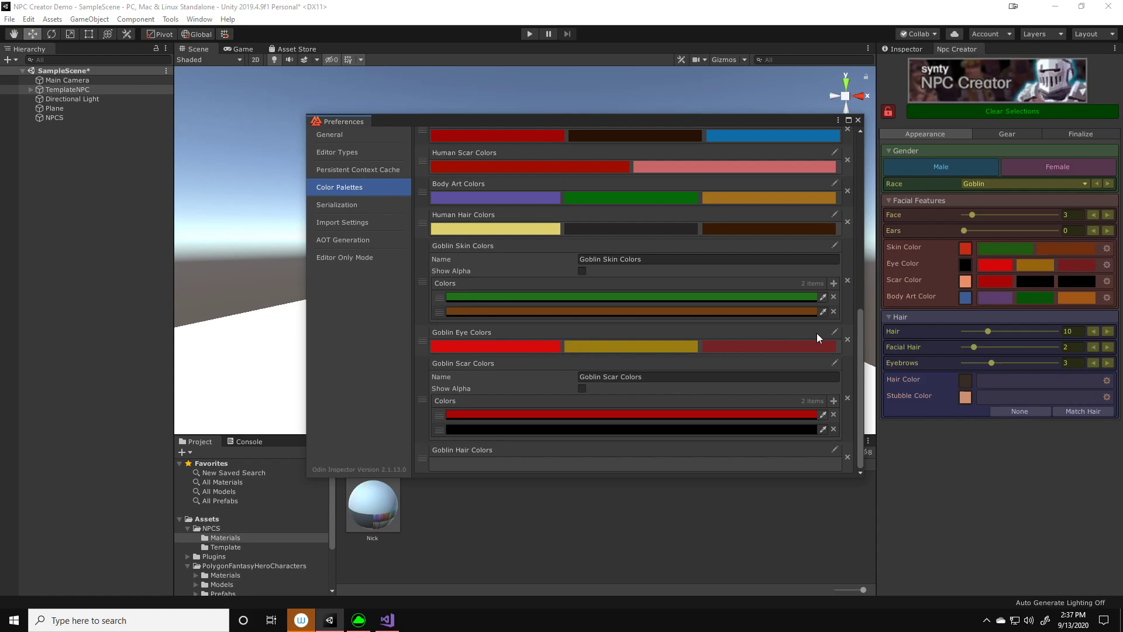
Reorder the Goblin Eye Colors palette so that the bright red comes last
{"action": "left_click", "coordinate": [835, 331]}
{"action": "left_click_drag", "start_coordinate": [443, 390], "coordinate": [441, 409]}
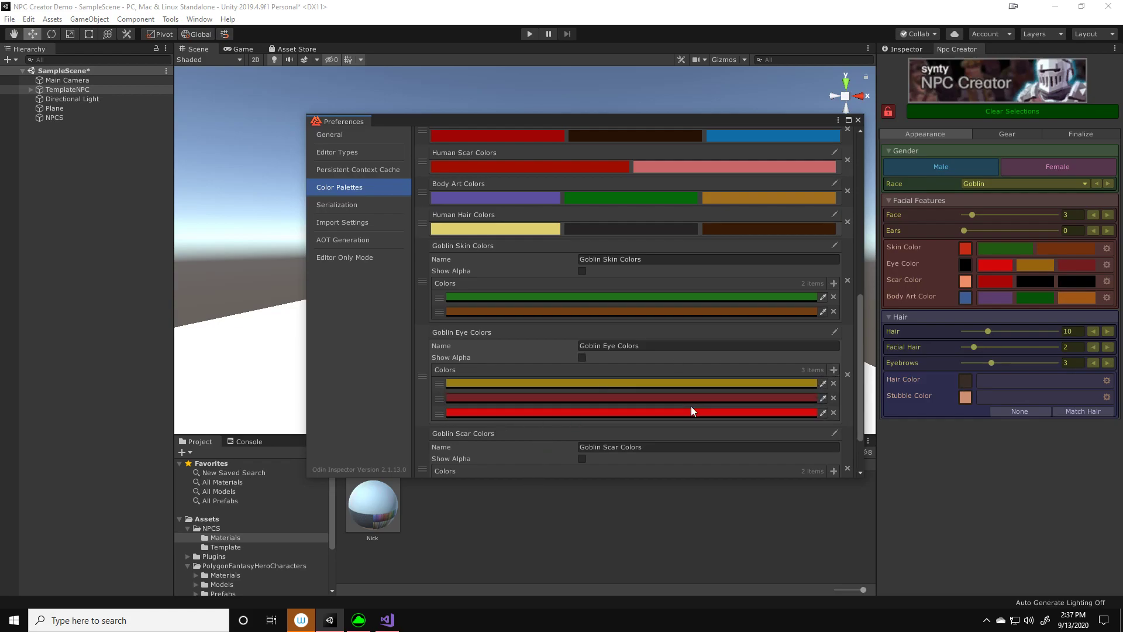
Collapse the Goblin Eye Colors palette and set the second Goblin Scar color to pale yellow-green BDC86F
{"action": "left_click", "coordinate": [834, 332]}
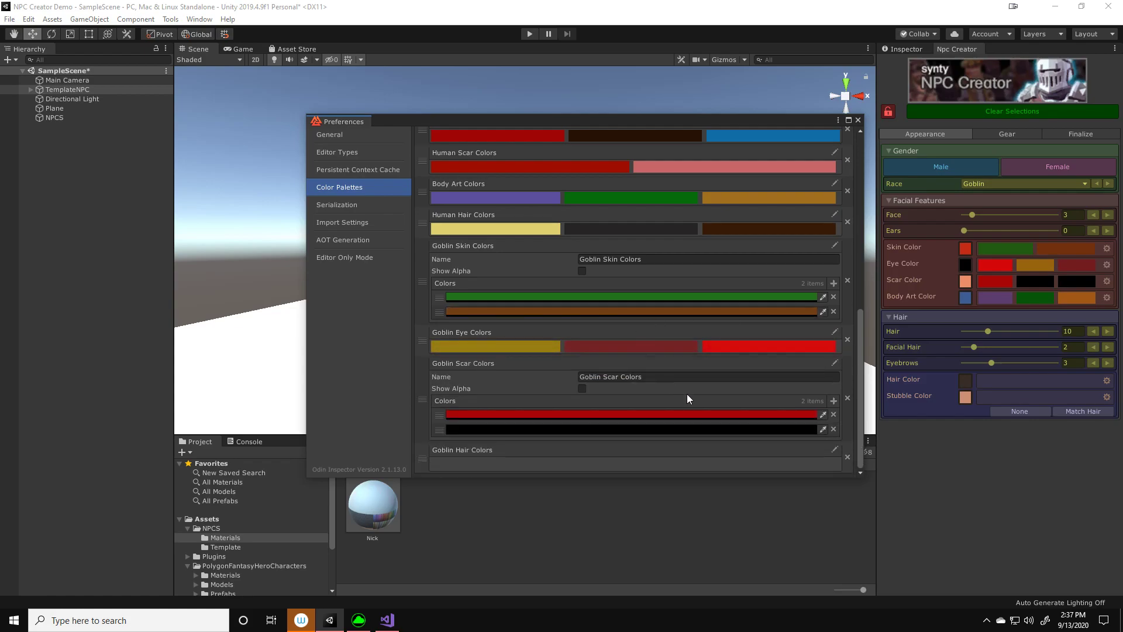
{"action": "left_click", "coordinate": [795, 429]}
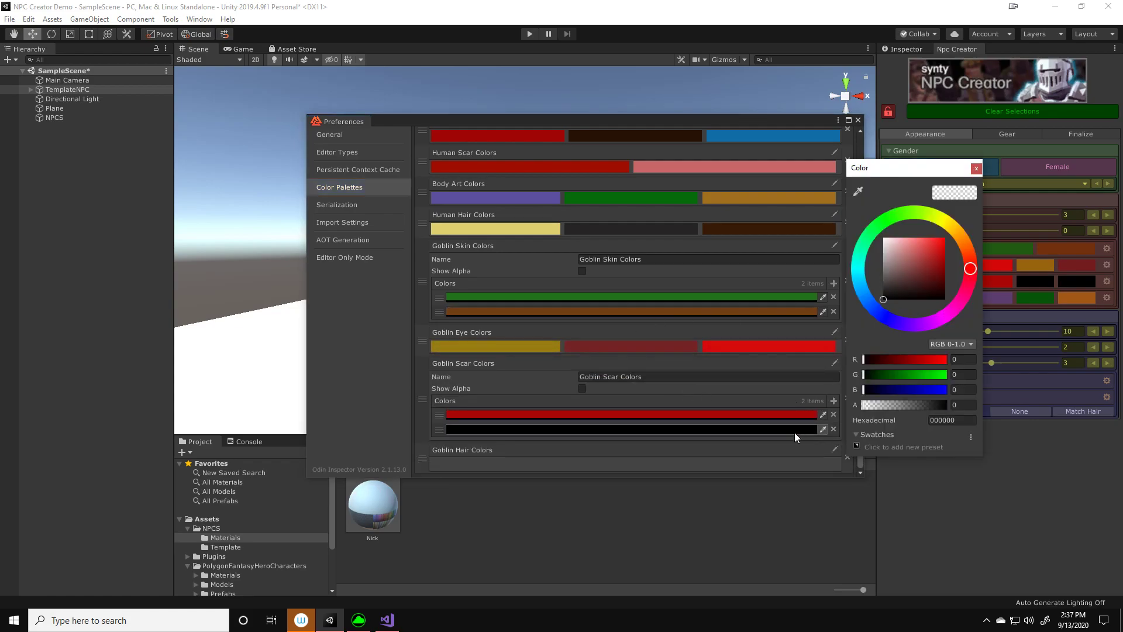
{"action": "mouse_move", "coordinate": [916, 249]}
{"action": "left_mouse_down"}
{"action": "mouse_move", "coordinate": [921, 258]}
{"action": "mouse_move", "coordinate": [911, 251]}
{"action": "mouse_move", "coordinate": [936, 216]}
{"action": "left_mouse_up"}
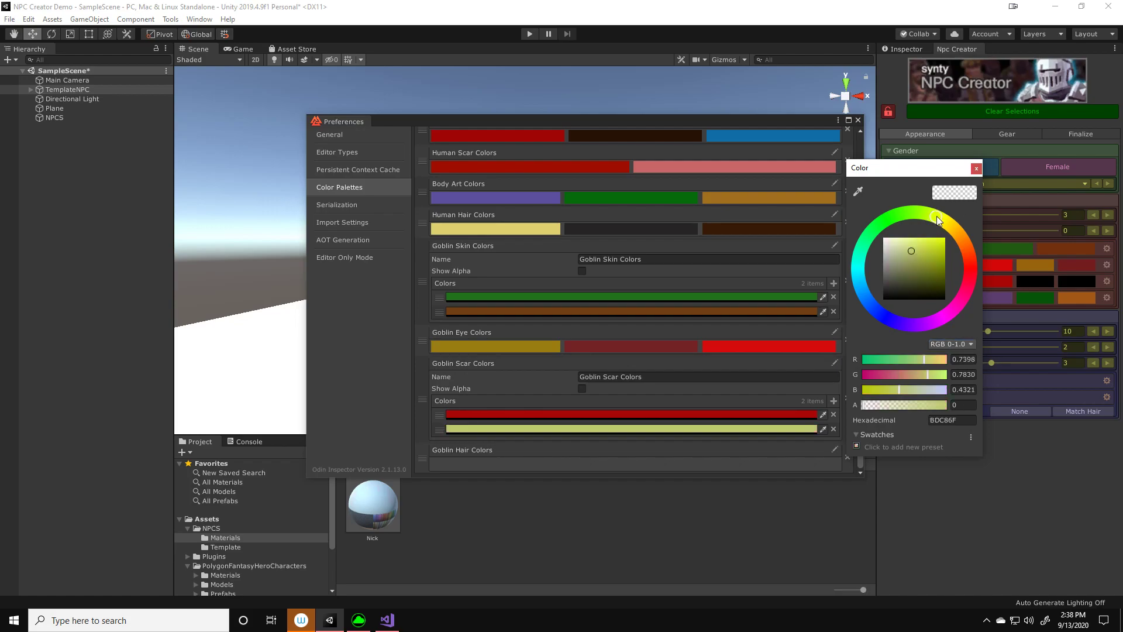
{"action": "left_click", "coordinate": [976, 169]}
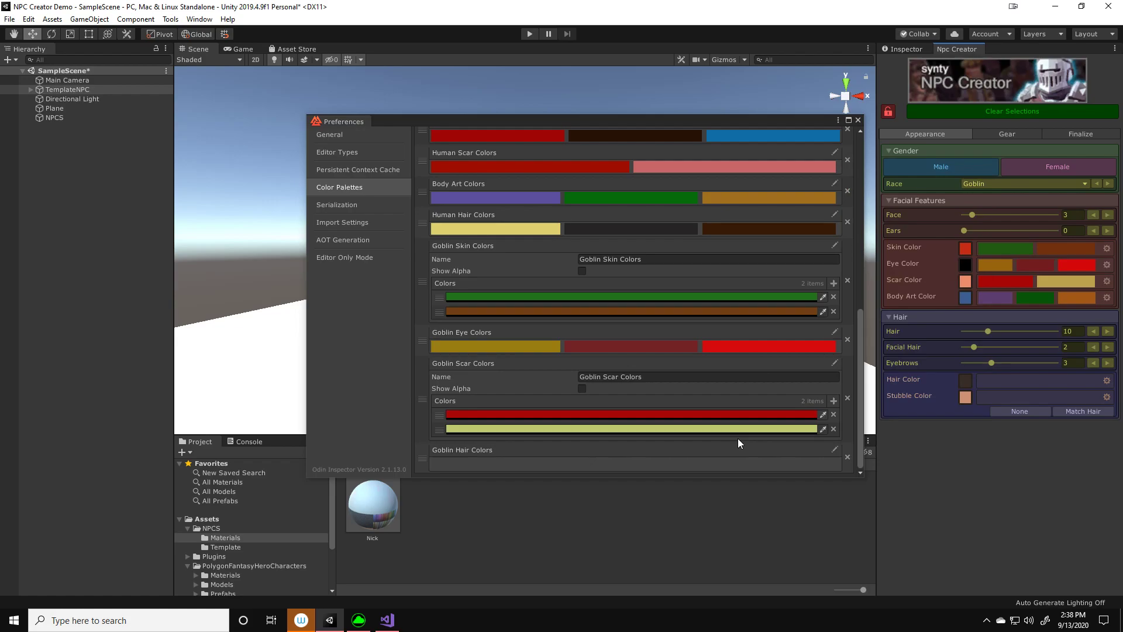
Expand the Goblin Hair Colors palette, add two colors, and set the first one to light grey B7ACAC
{"action": "left_click", "coordinate": [837, 449]}
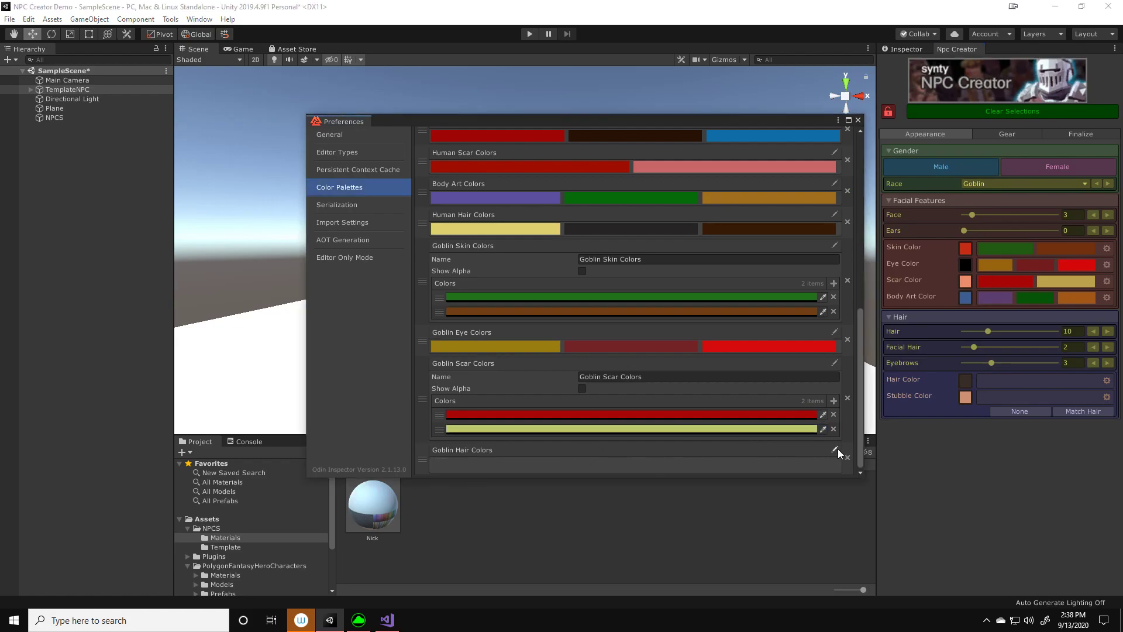
{"action": "left_click", "coordinate": [838, 448]}
{"action": "double_click", "coordinate": [835, 461]}
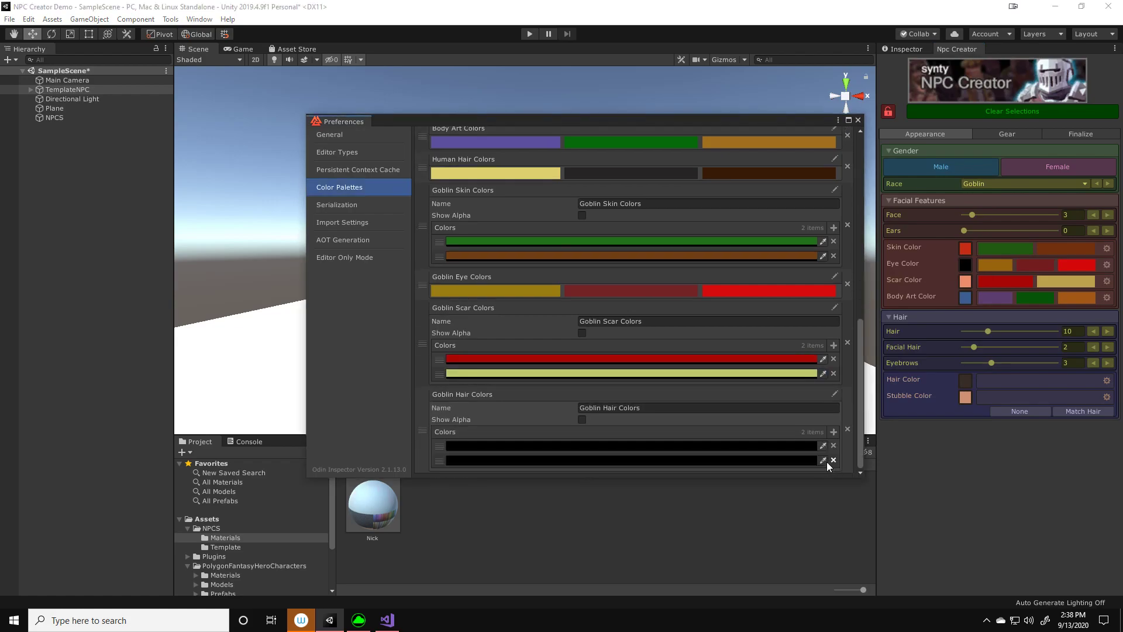
{"action": "left_click", "coordinate": [802, 448]}
{"action": "left_click_drag", "start_coordinate": [919, 279], "coordinate": [887, 254]}
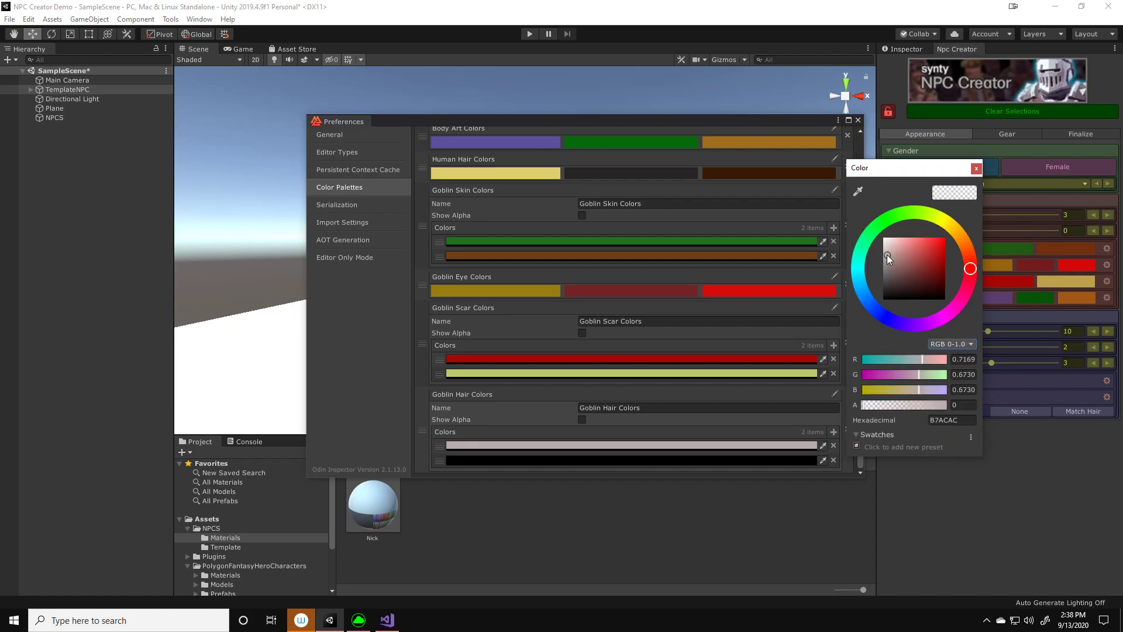
{"action": "left_click", "coordinate": [975, 171]}
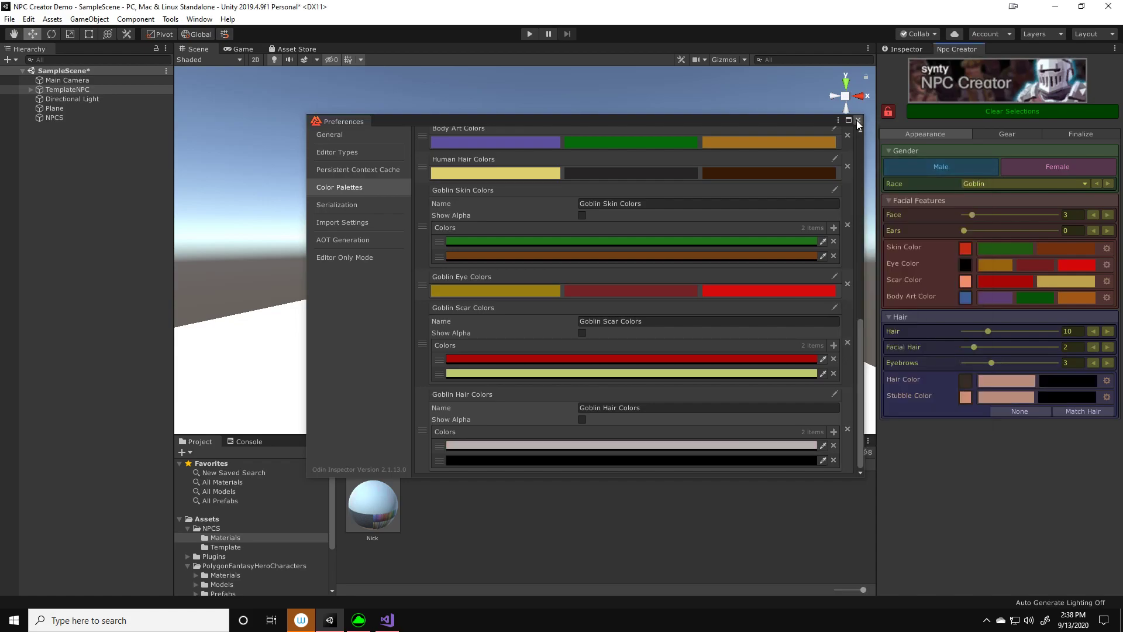
Close the color palette preferences, switch the NPC's race to Human, and set it back to Goblin
{"action": "left_click", "coordinate": [858, 121]}
{"action": "left_click", "coordinate": [1041, 186]}
{"action": "left_click", "coordinate": [1023, 196]}
{"action": "left_click", "coordinate": [1028, 188]}
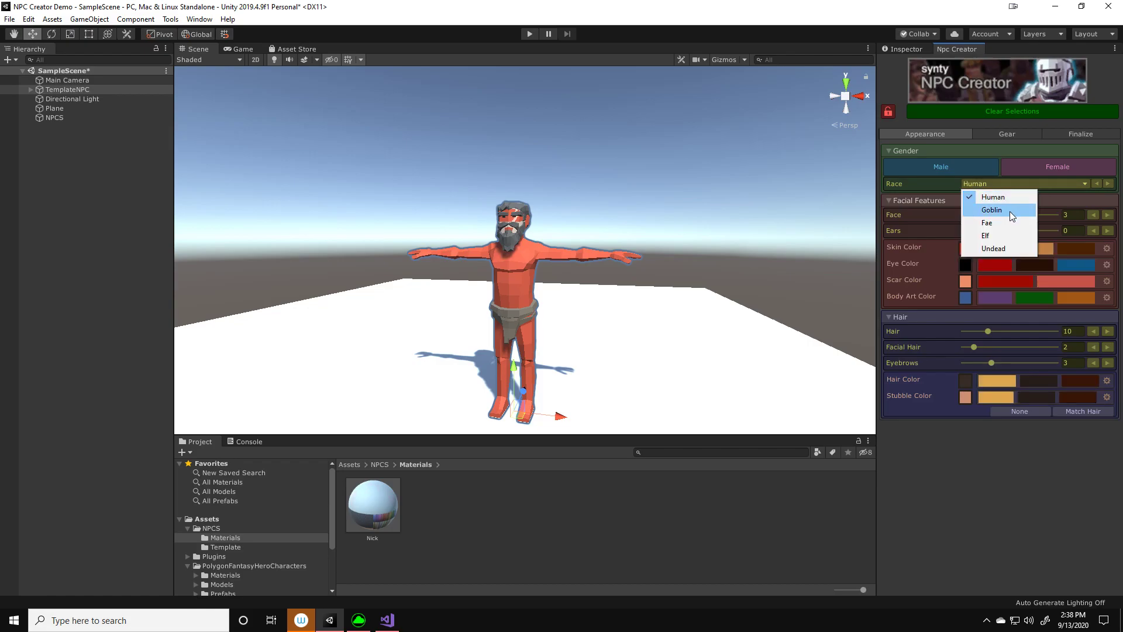
{"action": "left_click", "coordinate": [1010, 211]}
Set the hair to the light palette color and try the goblin skin colors, ending on green
{"action": "left_click", "coordinate": [1046, 383]}
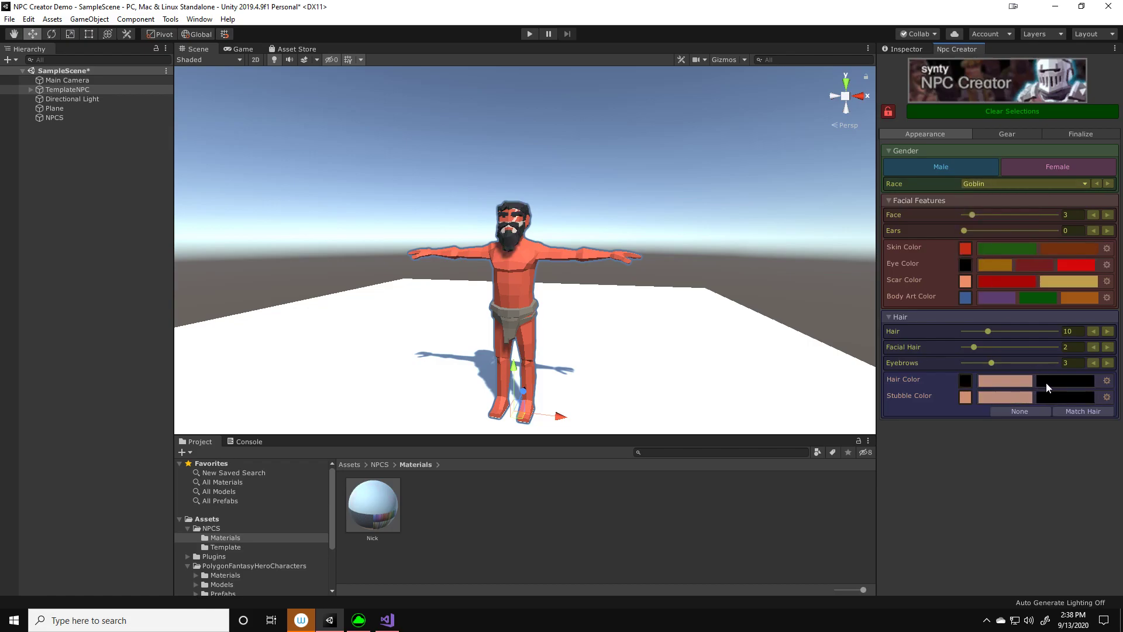
{"action": "left_click", "coordinate": [1017, 382]}
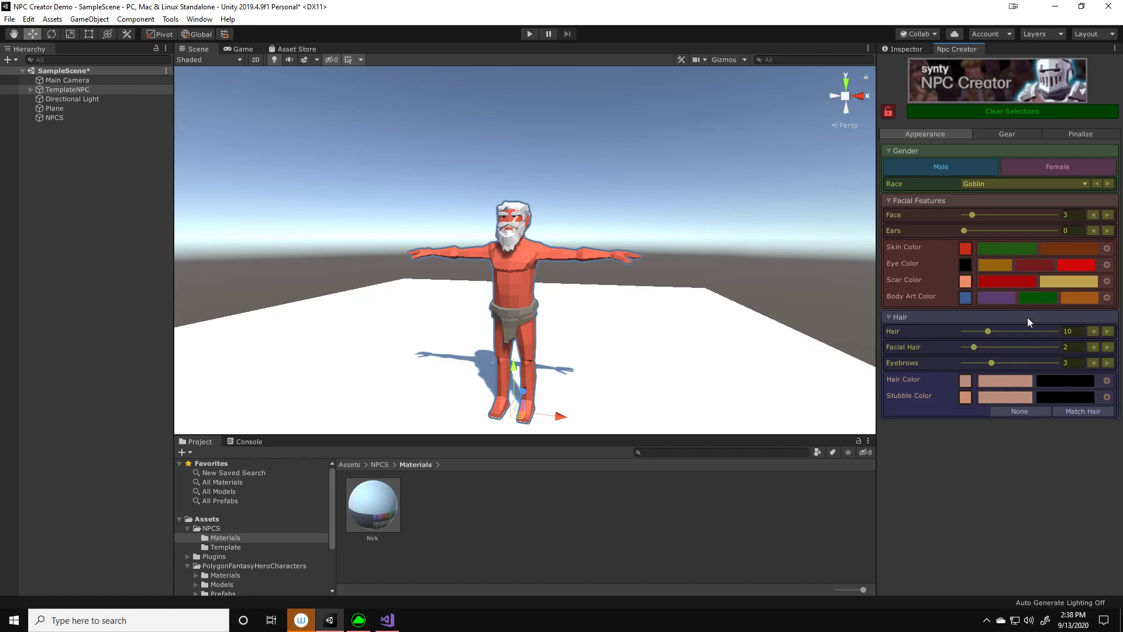
{"action": "left_click", "coordinate": [1000, 249]}
{"action": "left_click", "coordinate": [1060, 251]}
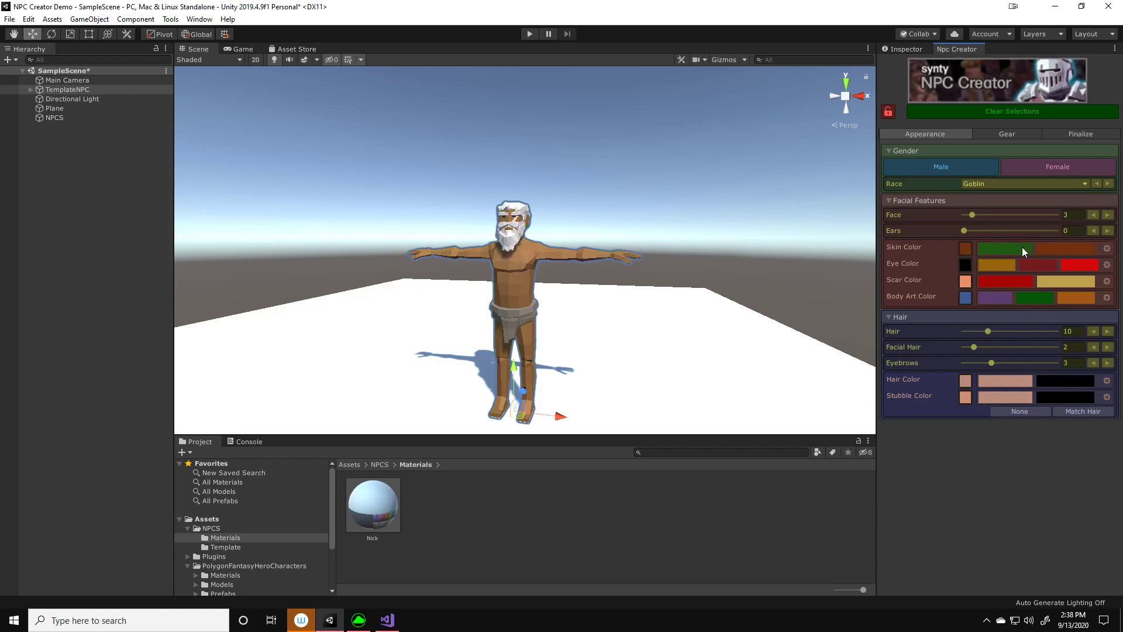
Try the goblin eye and scar swatches, leaving the eyes bright red and the scar pale yellow
{"action": "left_click", "coordinate": [1003, 266]}
{"action": "left_click", "coordinate": [1027, 265]}
{"action": "left_click", "coordinate": [1069, 264]}
{"action": "left_click", "coordinate": [1017, 283]}
{"action": "left_click", "coordinate": [1048, 281]}
Set the body art color to green and keep the light palette color for the hair
{"action": "left_click", "coordinate": [992, 301]}
{"action": "left_click", "coordinate": [1026, 297]}
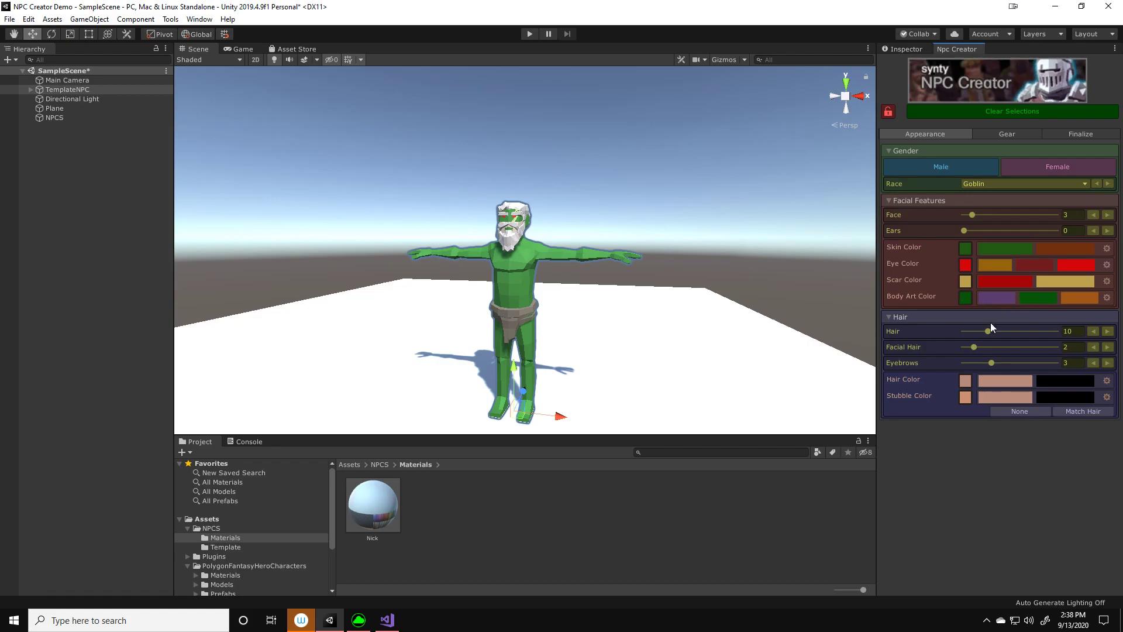
{"action": "left_click", "coordinate": [990, 382]}
Remove the NPC's beard by setting Facial Hair to 0
{"action": "scroll", "coordinate": [659, 301], "scroll_direction": "up", "scroll_amount": 3}
{"action": "left_click", "coordinate": [970, 349]}
{"action": "left_click_drag", "start_coordinate": [971, 350], "coordinate": [912, 322]}
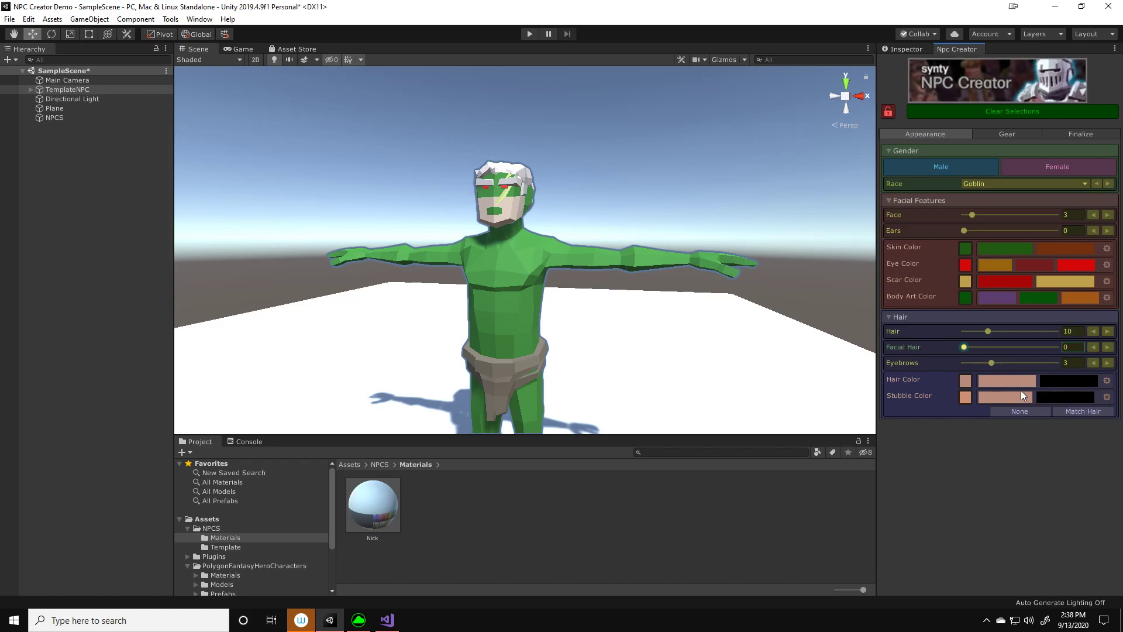
Try the black hair color with matching stubble and return the hair to the light palette color
{"action": "left_click", "coordinate": [1053, 382]}
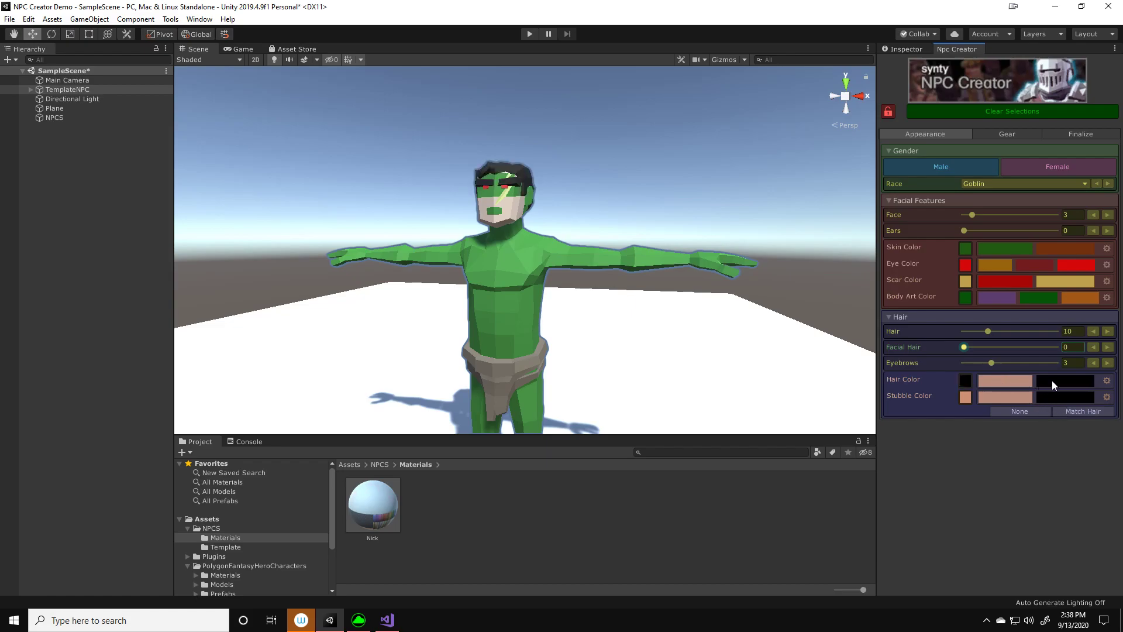
{"action": "left_click", "coordinate": [1069, 410]}
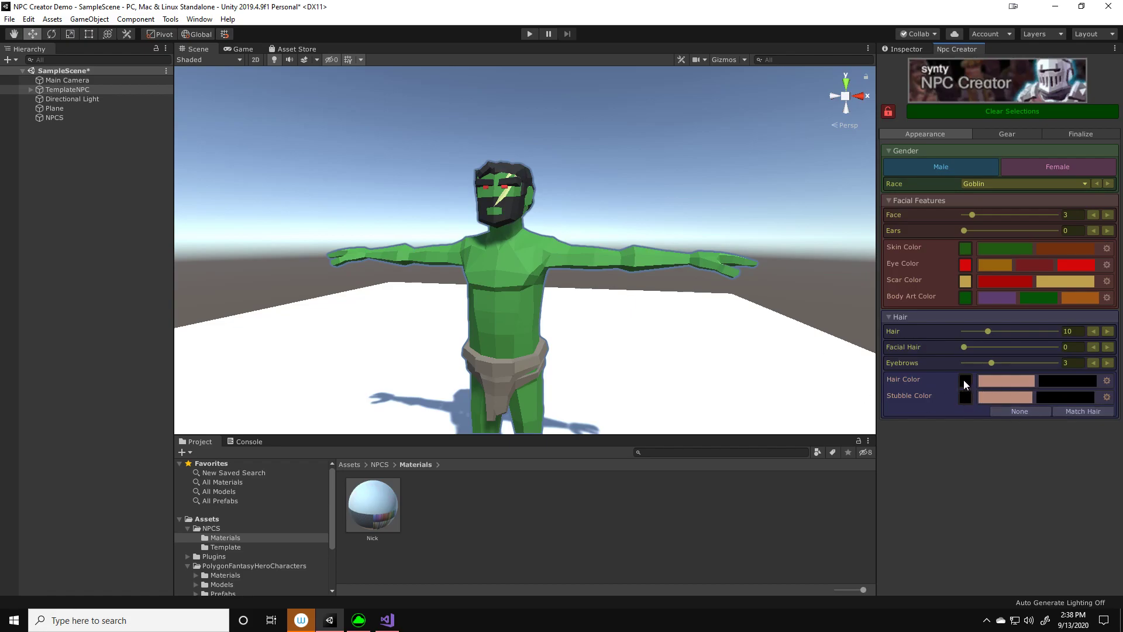
{"action": "left_click", "coordinate": [1001, 384]}
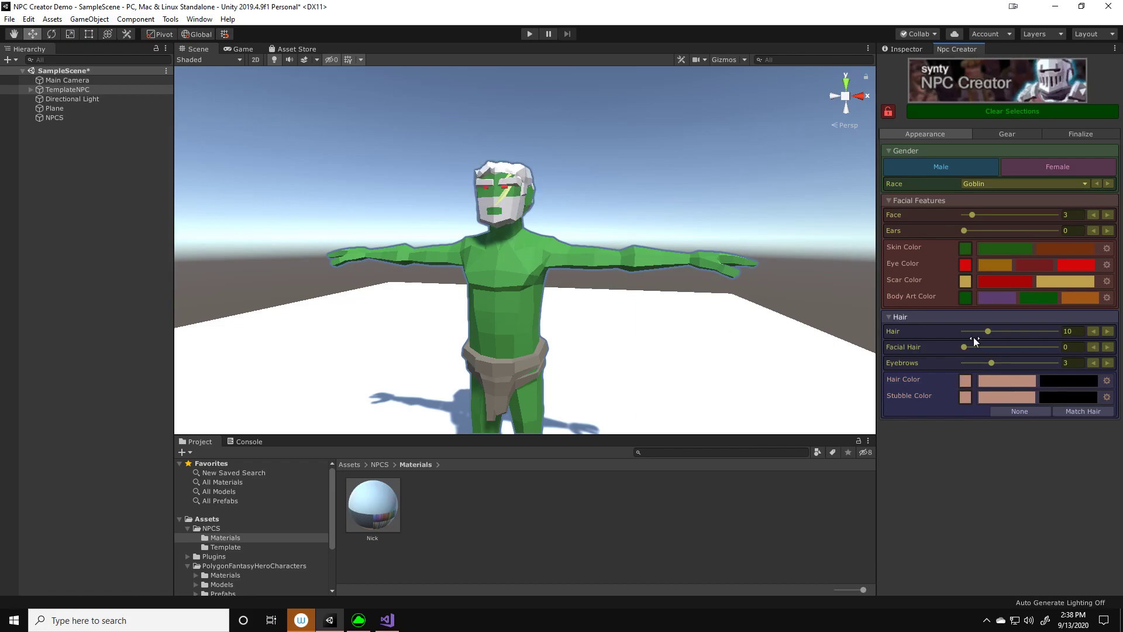
Try black stubble, set the stubble color to None, and change the skin color to brown
{"action": "left_click", "coordinate": [1055, 398]}
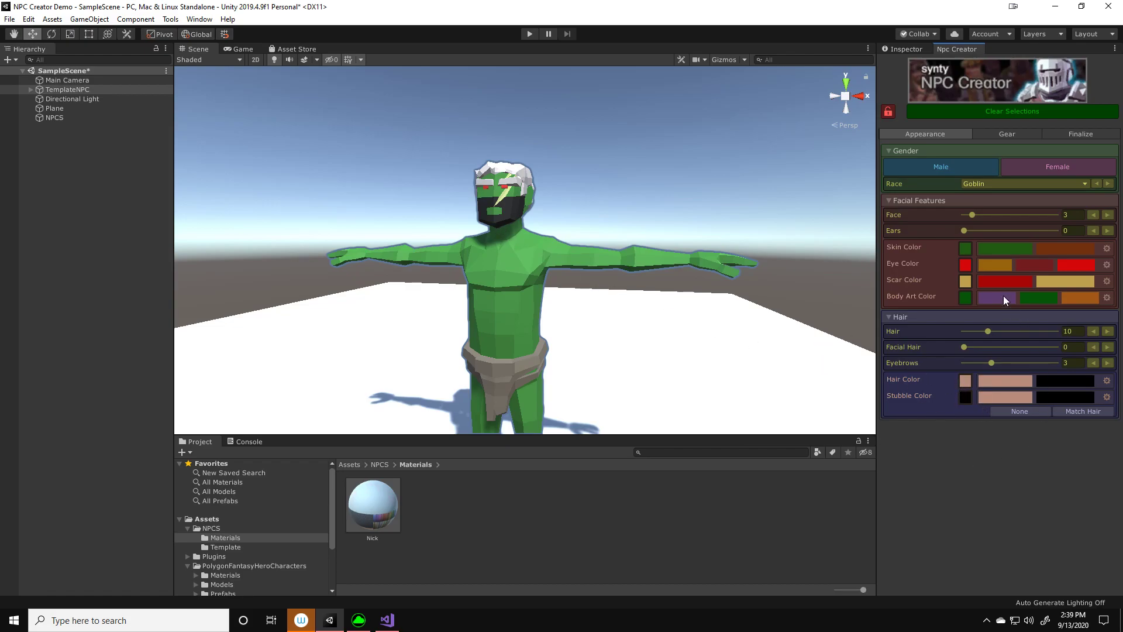
{"action": "left_click", "coordinate": [1009, 411]}
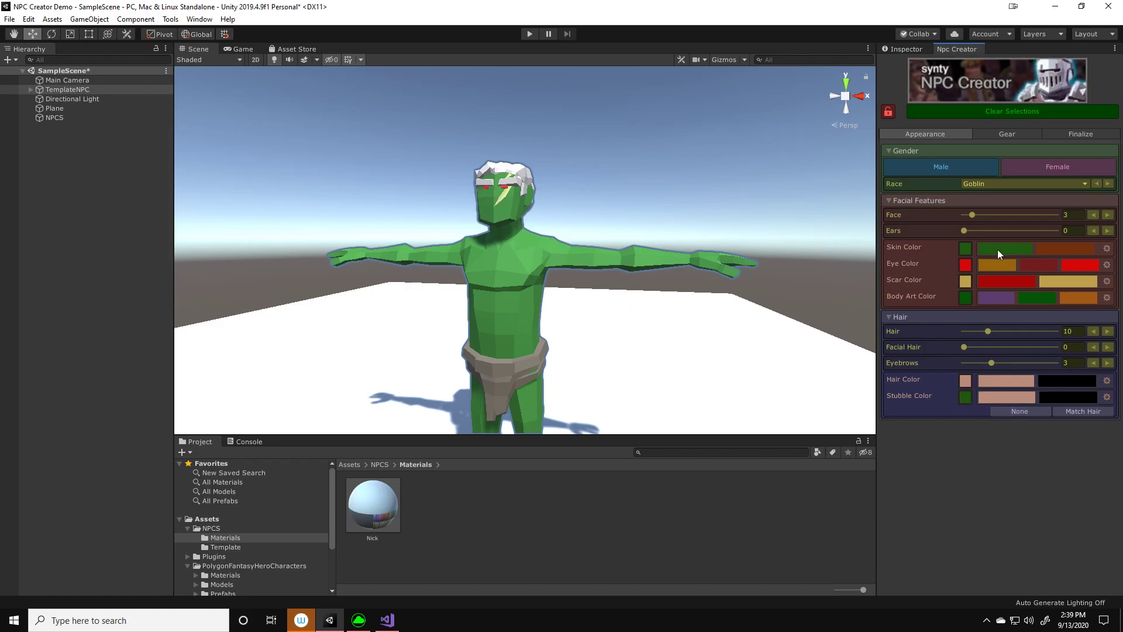
{"action": "left_click", "coordinate": [1039, 250]}
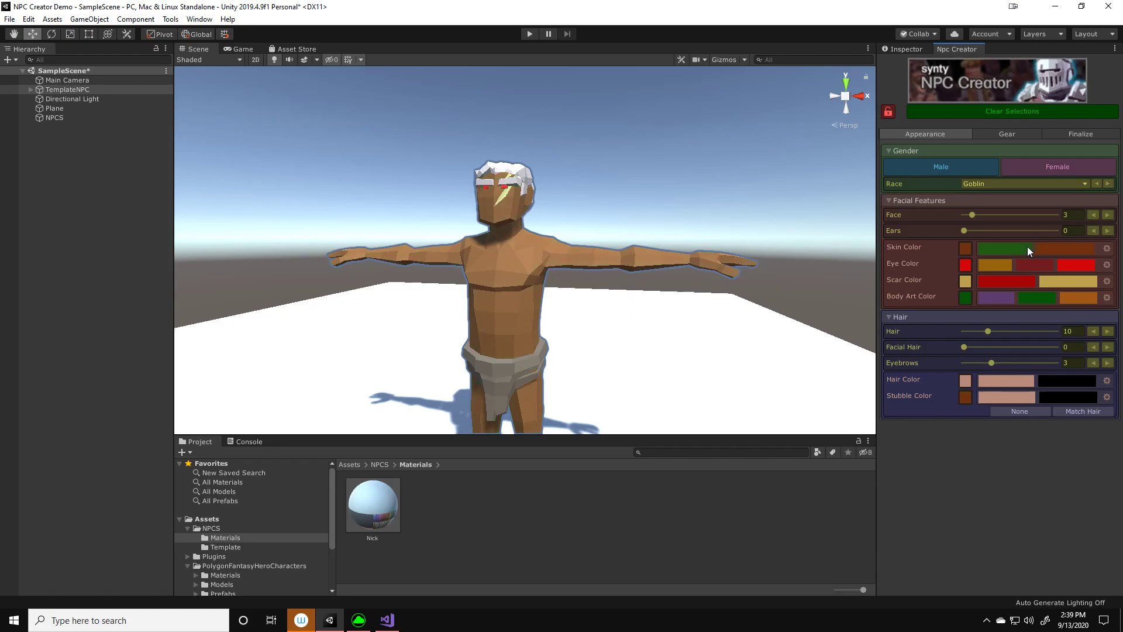
Switch to the gear settings and expand the Head, Body and Arms sections
{"action": "left_click", "coordinate": [997, 136]}
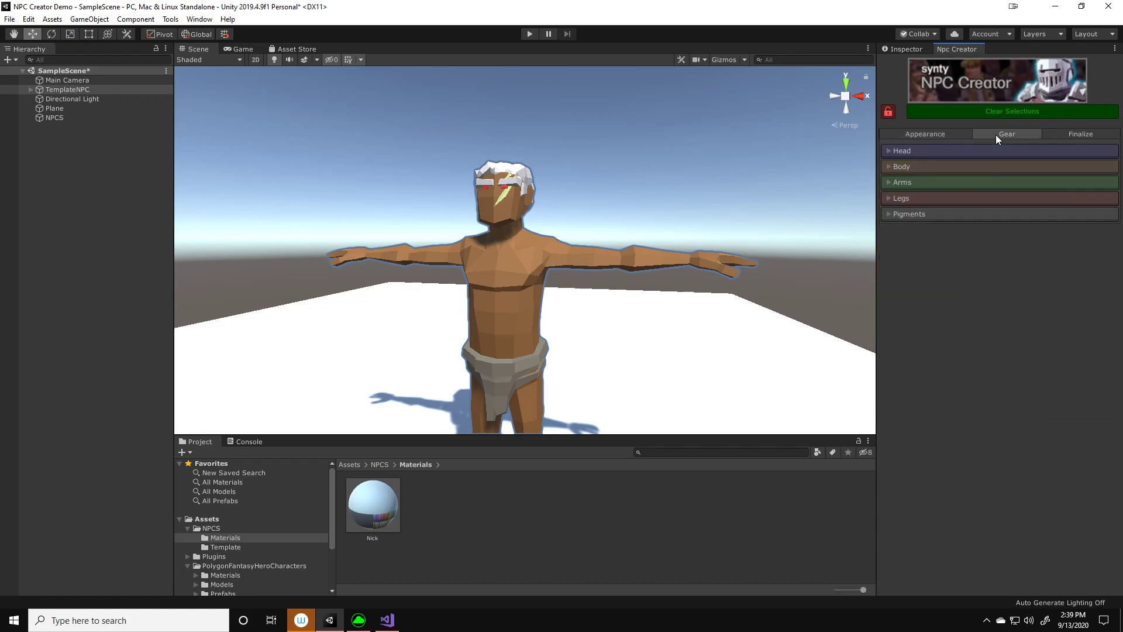
{"action": "left_click", "coordinate": [902, 152]}
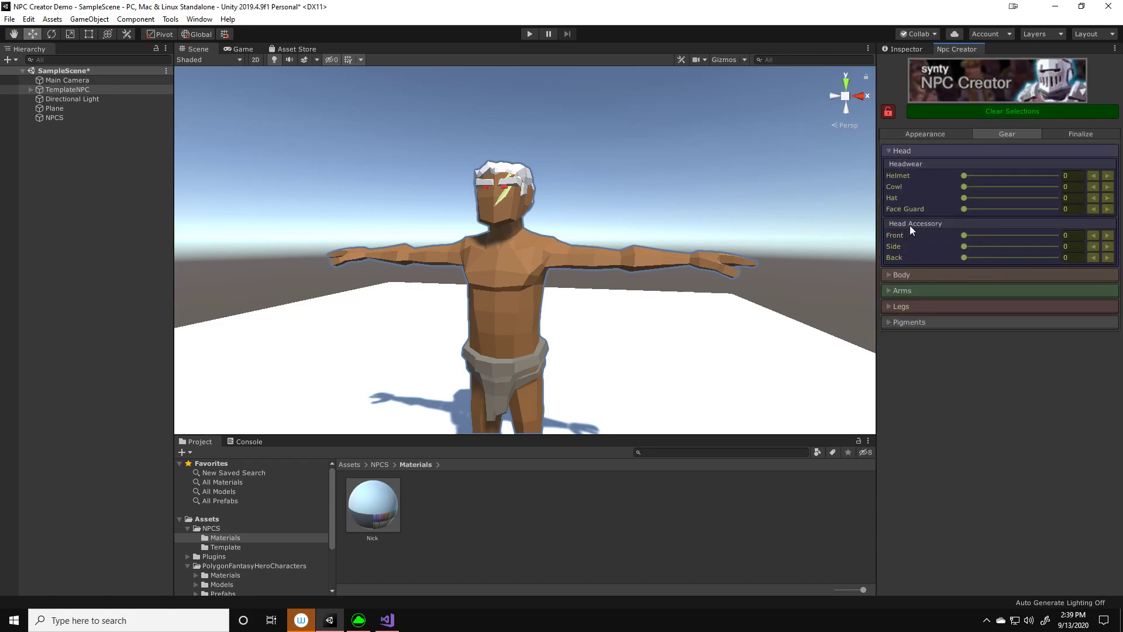
{"action": "left_click", "coordinate": [918, 275]}
{"action": "left_click", "coordinate": [938, 406]}
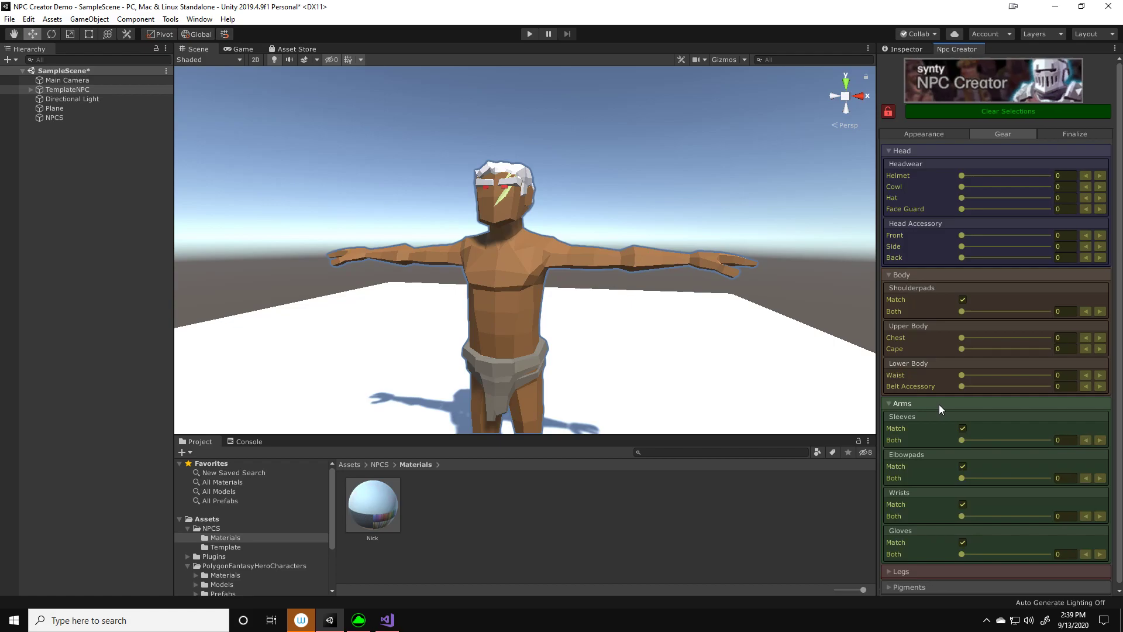
Give the NPC front horns by setting the Front head accessory to 1, leaving the helmet at 0
{"action": "mouse_move", "coordinate": [964, 176]}
{"action": "left_mouse_down"}
{"action": "mouse_move", "coordinate": [1023, 177]}
{"action": "mouse_move", "coordinate": [959, 178]}
{"action": "left_mouse_up"}
{"action": "left_click", "coordinate": [962, 234]}
{"action": "left_click", "coordinate": [978, 235]}
{"action": "middle_click_drag", "start_coordinate": [736, 184], "coordinate": [685, 192]}
{"action": "right_click_drag", "start_coordinate": [679, 193], "coordinate": [581, 191]}
{"action": "middle_click_drag", "start_coordinate": [582, 191], "coordinate": [647, 205]}
{"action": "right_click_drag", "start_coordinate": [647, 205], "coordinate": [701, 204]}
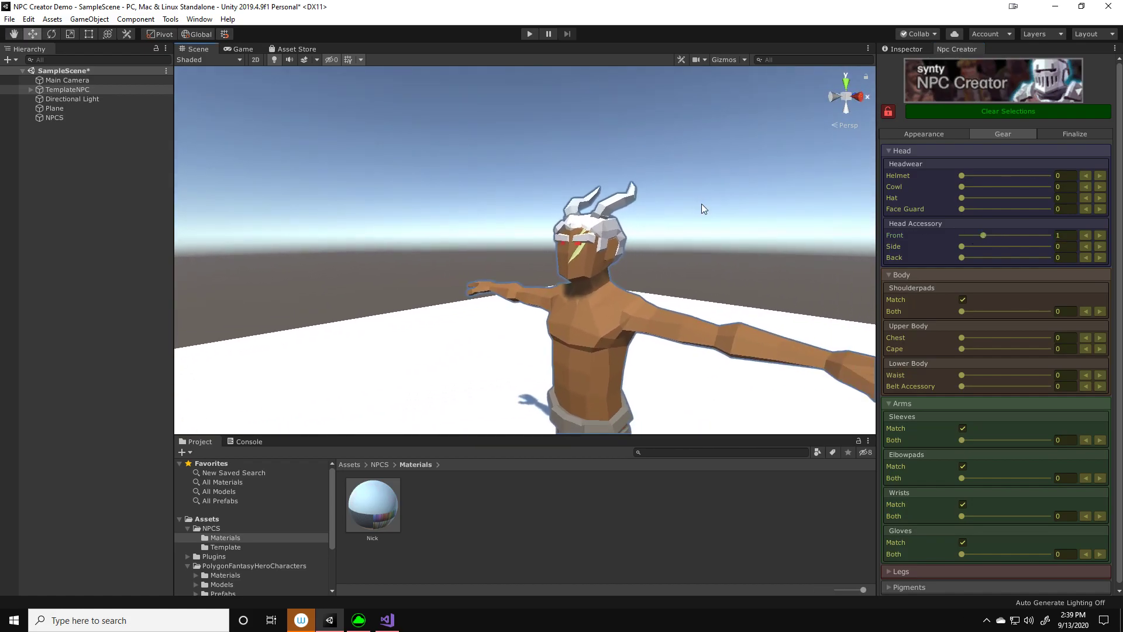
{"action": "middle_click_drag", "start_coordinate": [709, 201], "coordinate": [697, 204]}
{"action": "right_click_drag", "start_coordinate": [697, 204], "coordinate": [767, 200]}
{"action": "middle_click_drag", "start_coordinate": [591, 234], "coordinate": [718, 220]}
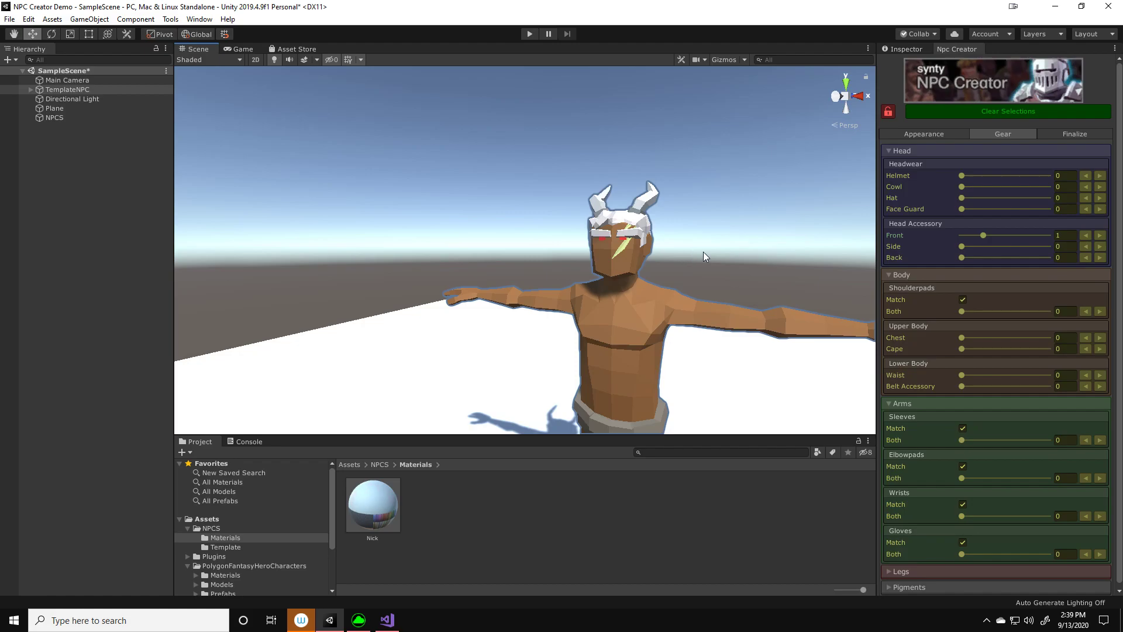
{"action": "right_click_drag", "start_coordinate": [731, 239], "coordinate": [719, 240]}
{"action": "middle_click_drag", "start_coordinate": [720, 240], "coordinate": [710, 242]}
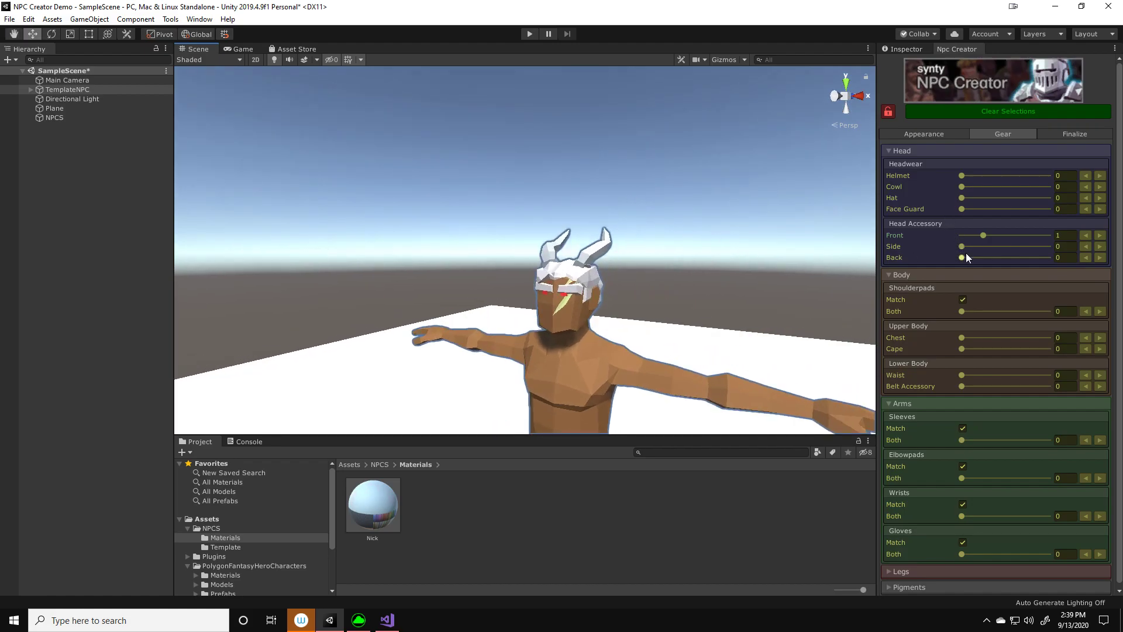
Set the Side head accessory to 2 and the Front head accessory to 3
{"action": "left_click", "coordinate": [1100, 247]}
{"action": "left_click", "coordinate": [1100, 247]}
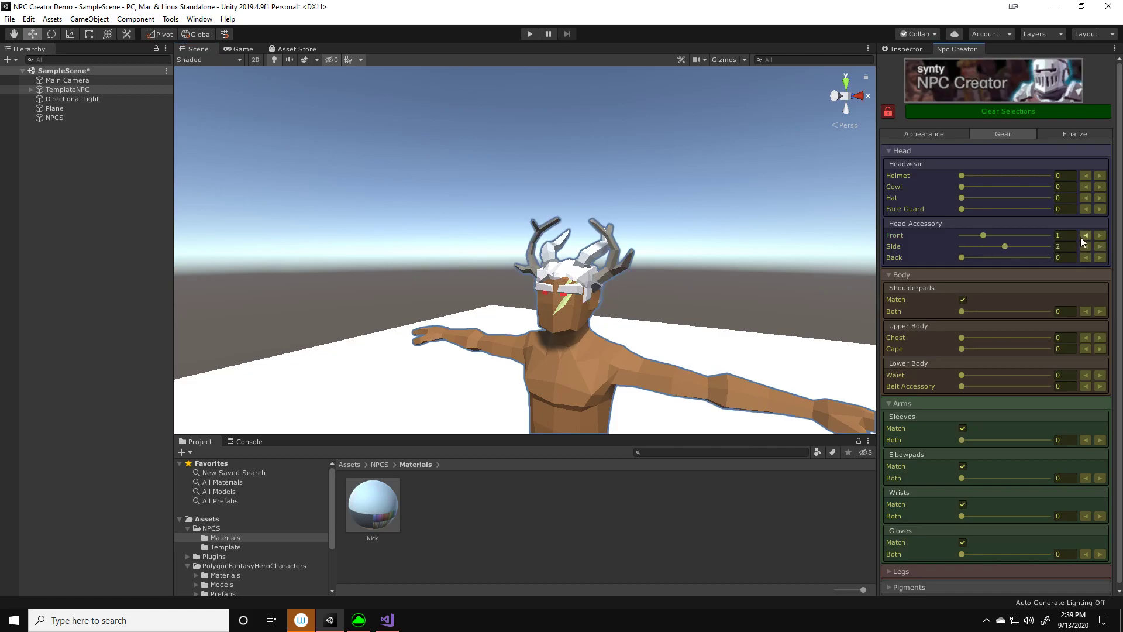
{"action": "left_click", "coordinate": [1100, 235]}
{"action": "left_click", "coordinate": [1101, 235]}
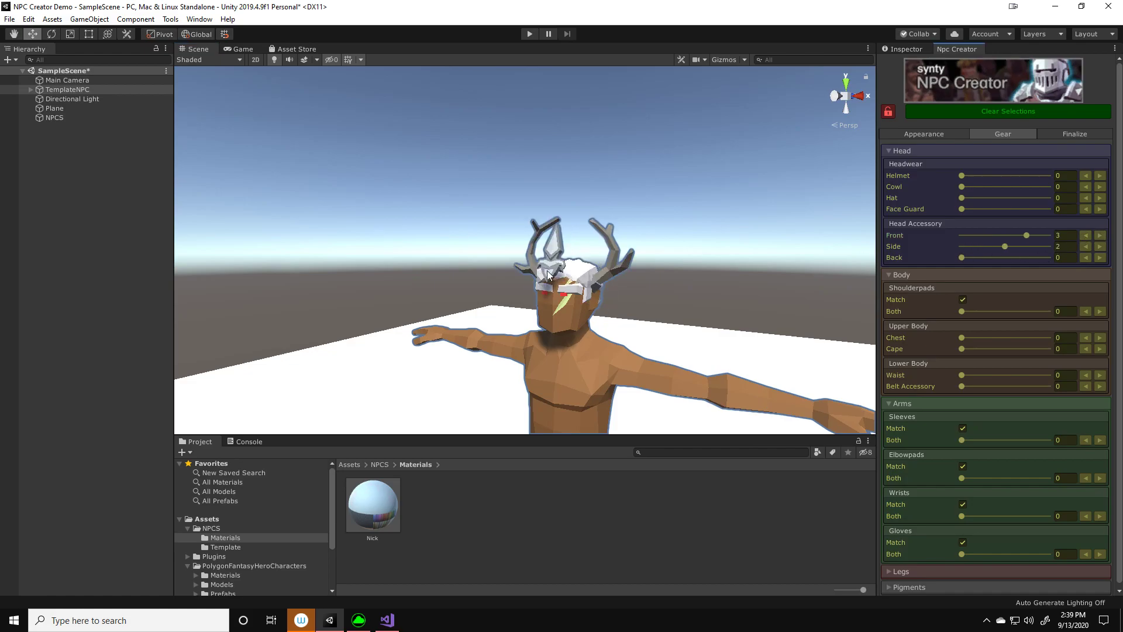
Set the Back head accessory to 3
{"action": "left_click_drag", "start_coordinate": [686, 267], "coordinate": [659, 273], "text": "alt"}
{"action": "left_click", "coordinate": [1099, 258]}
{"action": "left_click", "coordinate": [1099, 258]}
{"action": "left_click", "coordinate": [1100, 258]}
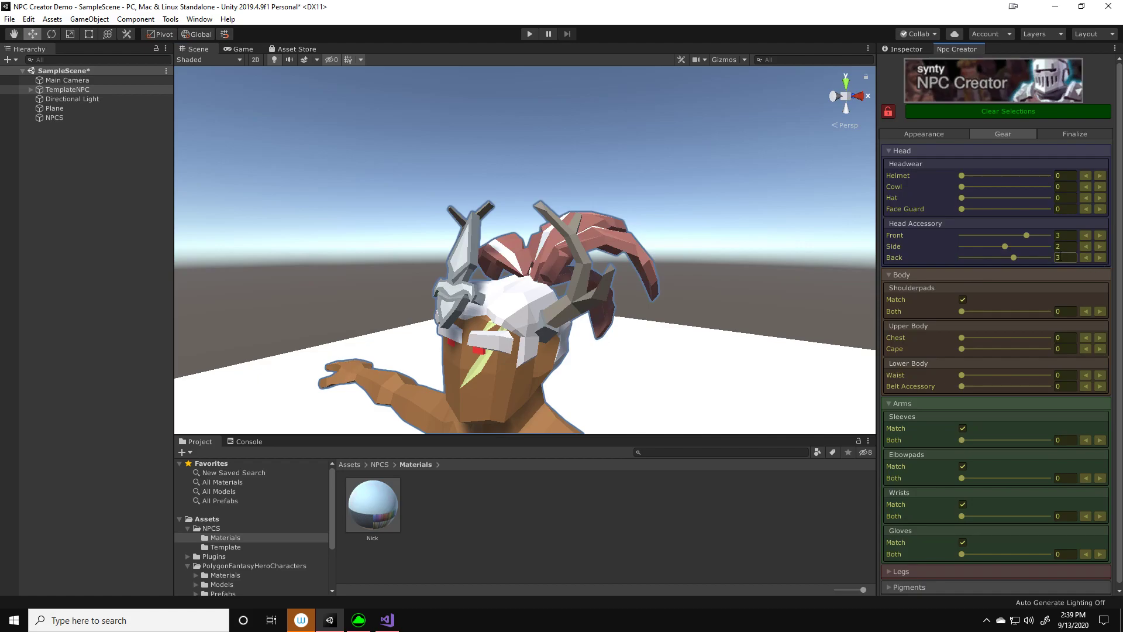
{"action": "left_click_drag", "start_coordinate": [655, 276], "coordinate": [664, 287], "text": "alt"}
{"action": "scroll", "coordinate": [663, 287], "scroll_direction": "down", "scroll_amount": 5}
{"action": "scroll", "coordinate": [663, 287], "scroll_direction": "up", "scroll_amount": 2}
{"action": "middle_click_drag", "start_coordinate": [663, 287], "coordinate": [668, 286]}
{"action": "right_click_drag", "start_coordinate": [668, 286], "coordinate": [703, 286]}
{"action": "middle_click_drag", "start_coordinate": [704, 286], "coordinate": [696, 282]}
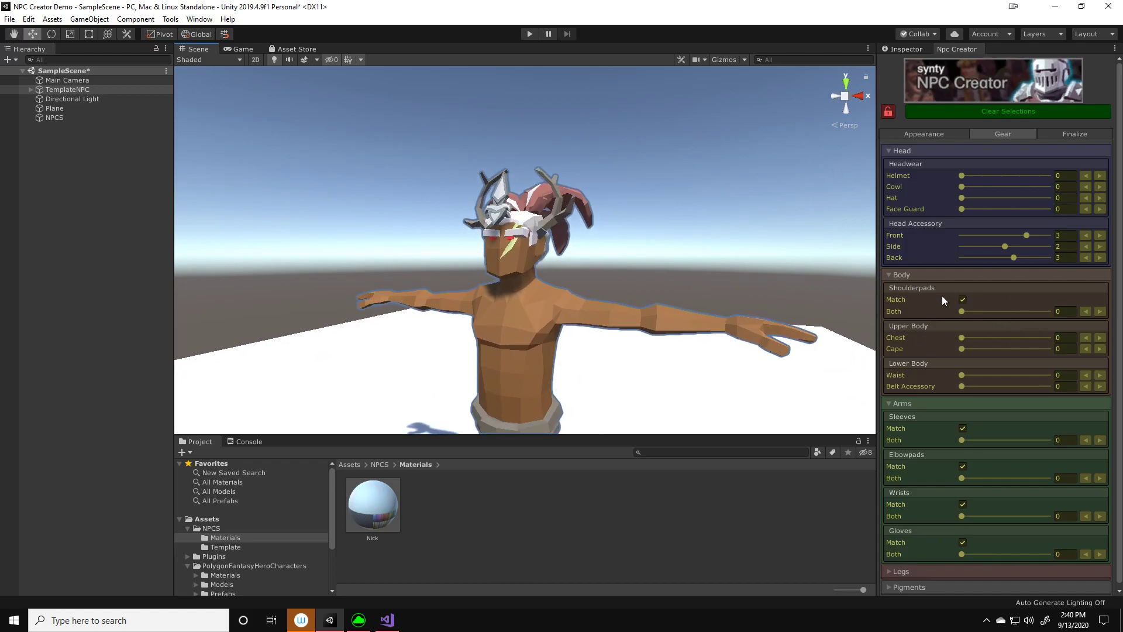
Set both shoulderpads to 7, turn off their matching, and set the left shoulderpad to 17
{"action": "left_click_drag", "start_coordinate": [960, 310], "coordinate": [996, 313]}
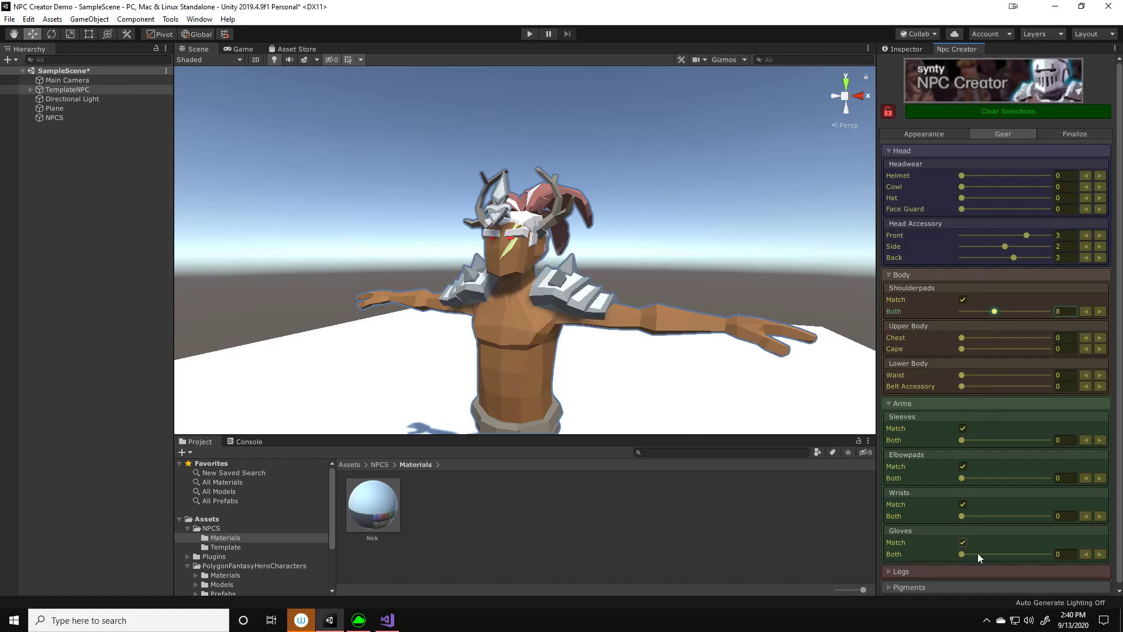
{"action": "scroll", "coordinate": [975, 513], "scroll_direction": "down", "scroll_amount": 1}
{"action": "mouse_move", "coordinate": [994, 307]}
{"action": "left_mouse_down"}
{"action": "mouse_move", "coordinate": [1023, 306]}
{"action": "mouse_move", "coordinate": [989, 307]}
{"action": "left_mouse_up"}
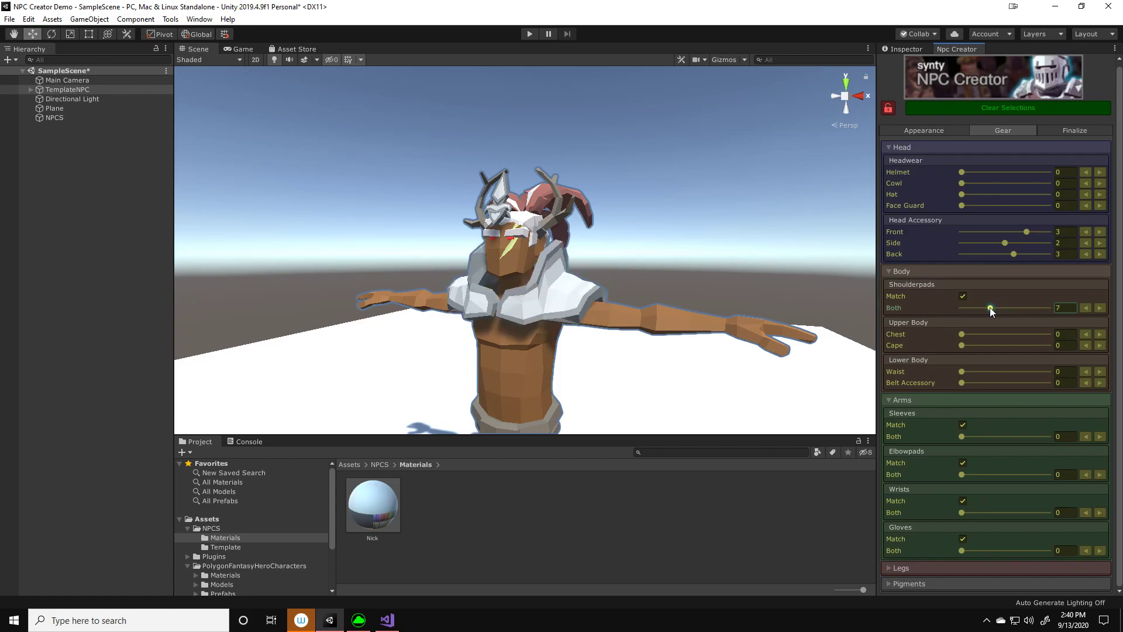
{"action": "left_click", "coordinate": [962, 298]}
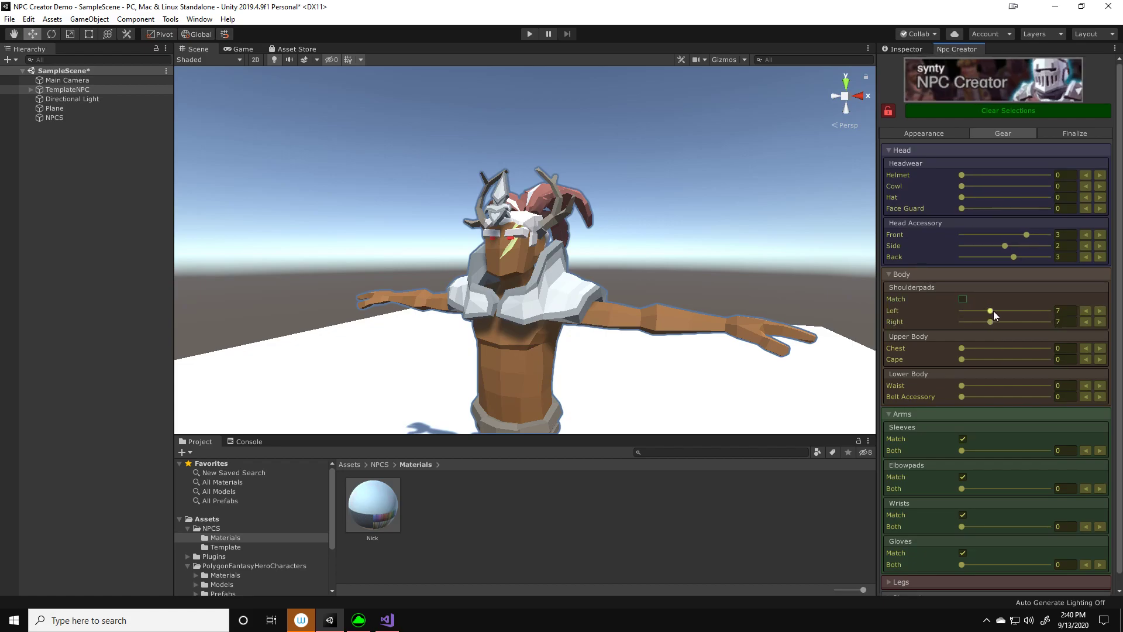
{"action": "left_click_drag", "start_coordinate": [1005, 312], "coordinate": [985, 335]}
Set the NPC's chest piece to 7, the cape to 6, and the waist to 6
{"action": "scroll", "coordinate": [1010, 352], "scroll_direction": "down", "scroll_amount": 1}
{"action": "left_click", "coordinate": [963, 345]}
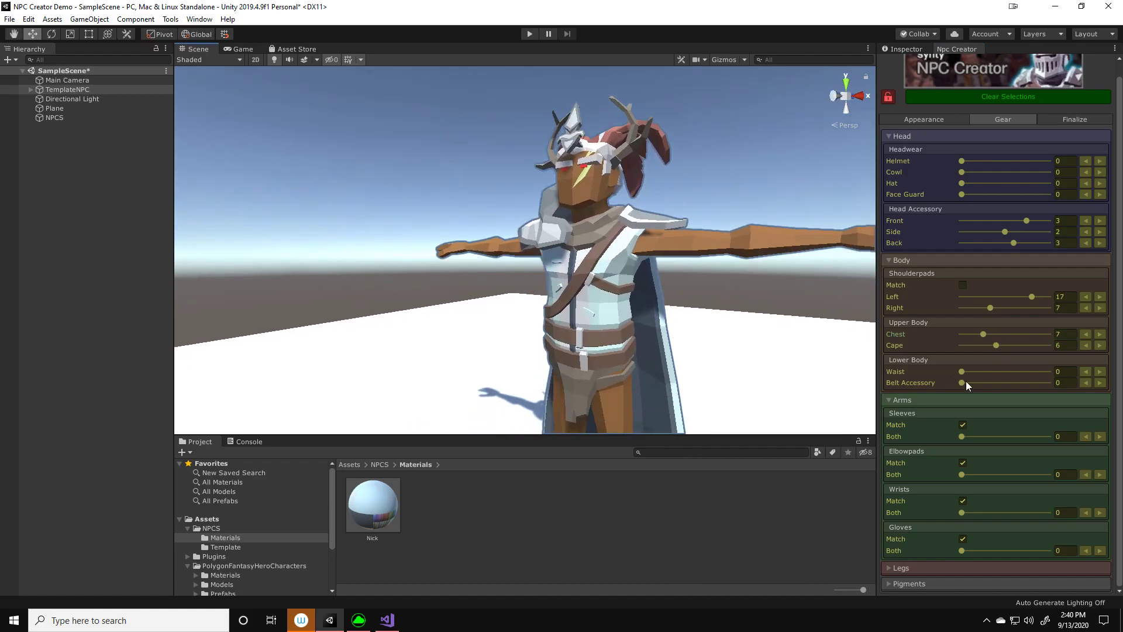
{"action": "left_click_drag", "start_coordinate": [963, 372], "coordinate": [984, 374]}
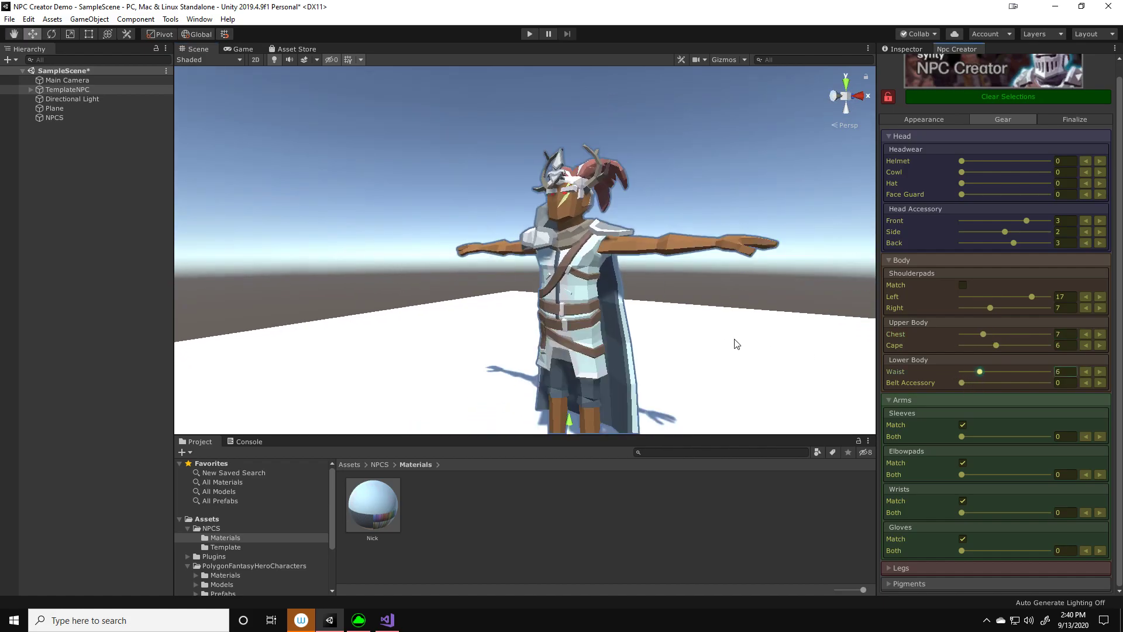
Set the belt accessory to 4 and equip the arms with sleeves 2, wrists 2 and gloves 4
{"action": "left_click", "coordinate": [962, 383]}
{"action": "left_click_drag", "start_coordinate": [973, 382], "coordinate": [991, 384]}
{"action": "left_click", "coordinate": [962, 436]}
{"action": "left_click_drag", "start_coordinate": [965, 436], "coordinate": [977, 437]}
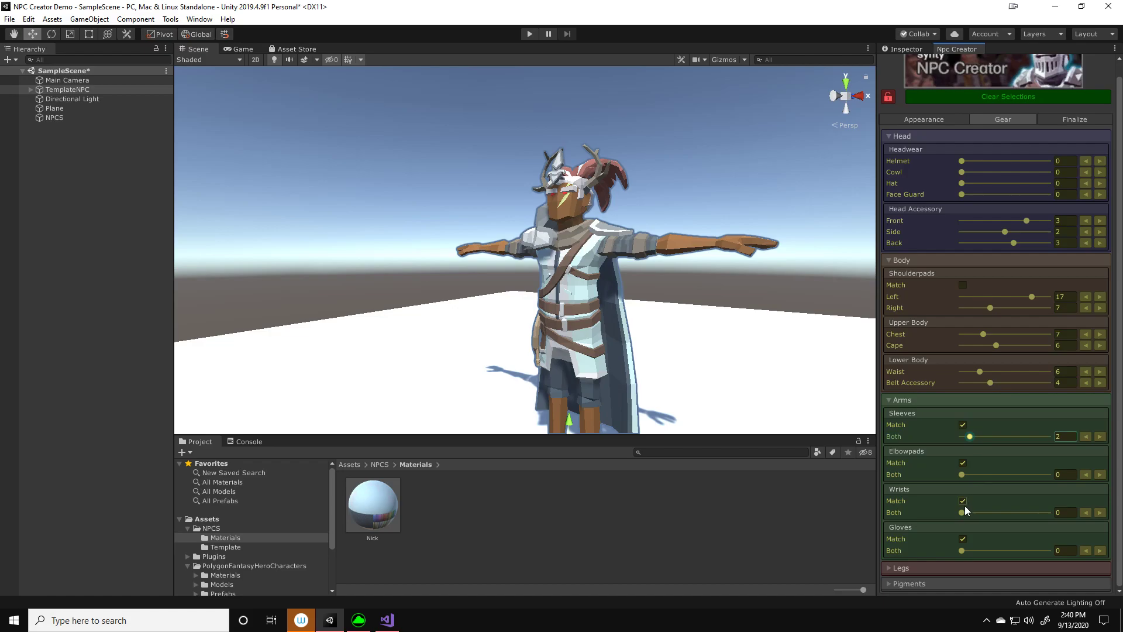
{"action": "left_click_drag", "start_coordinate": [965, 508], "coordinate": [976, 510]}
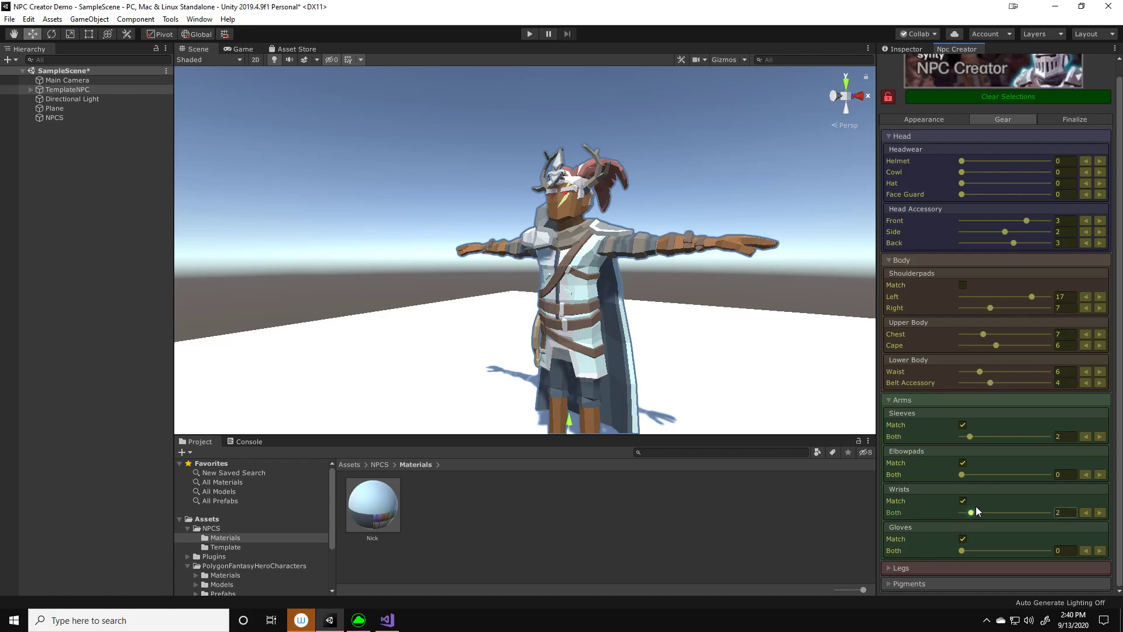
{"action": "left_click_drag", "start_coordinate": [962, 551], "coordinate": [984, 550]}
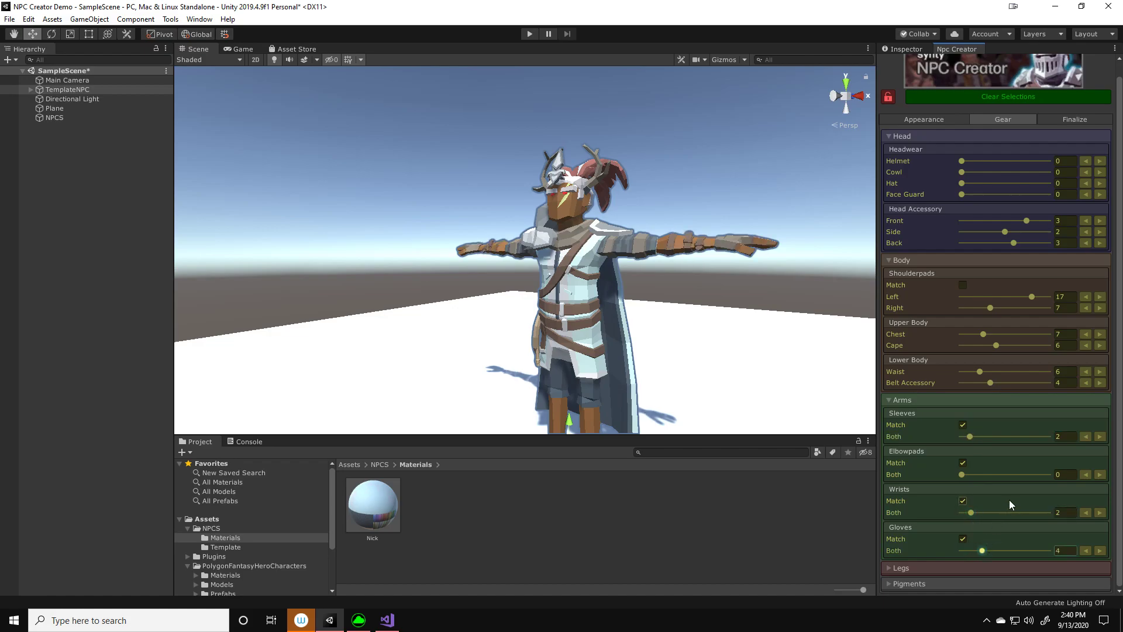
Equip the NPC's legs with kneepads set to 2 and boots set to 4
{"action": "left_click", "coordinate": [929, 566]}
{"action": "scroll", "coordinate": [981, 492], "scroll_direction": "down", "scroll_amount": 3}
{"action": "left_click_drag", "start_coordinate": [961, 530], "coordinate": [982, 564]}
{"action": "scroll", "coordinate": [742, 358], "scroll_direction": "down", "scroll_amount": 3}
{"action": "middle_click_drag", "start_coordinate": [742, 348], "coordinate": [739, 351]}
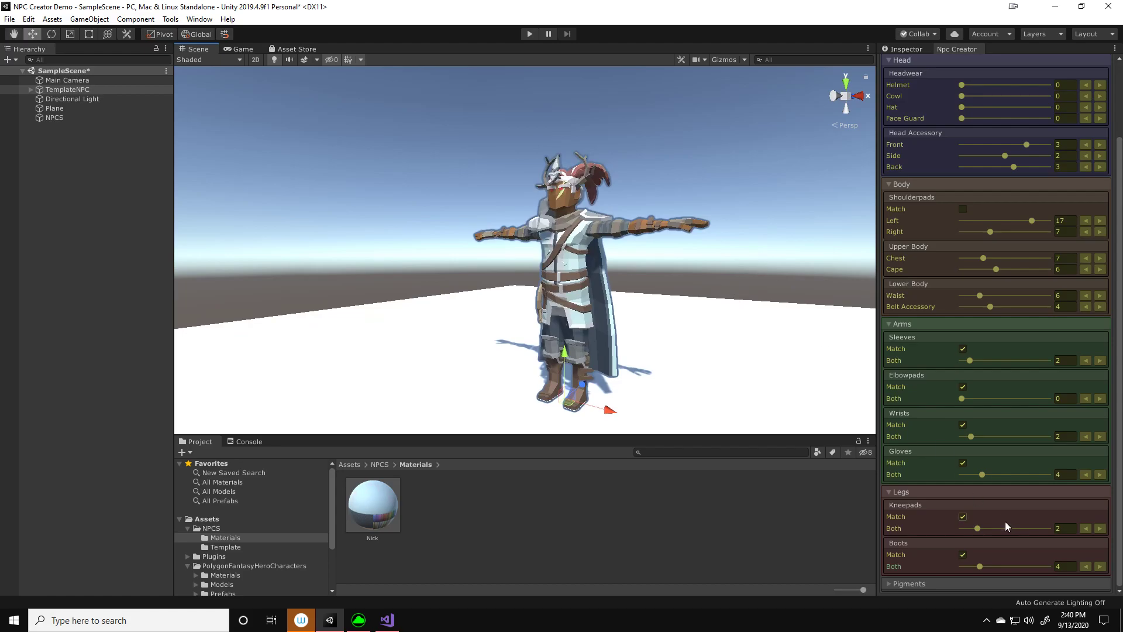
Change the primary cloth pigment of the gear to a dark teal green
{"action": "left_click", "coordinate": [936, 583]}
{"action": "scroll", "coordinate": [984, 509], "scroll_direction": "down", "scroll_amount": 4}
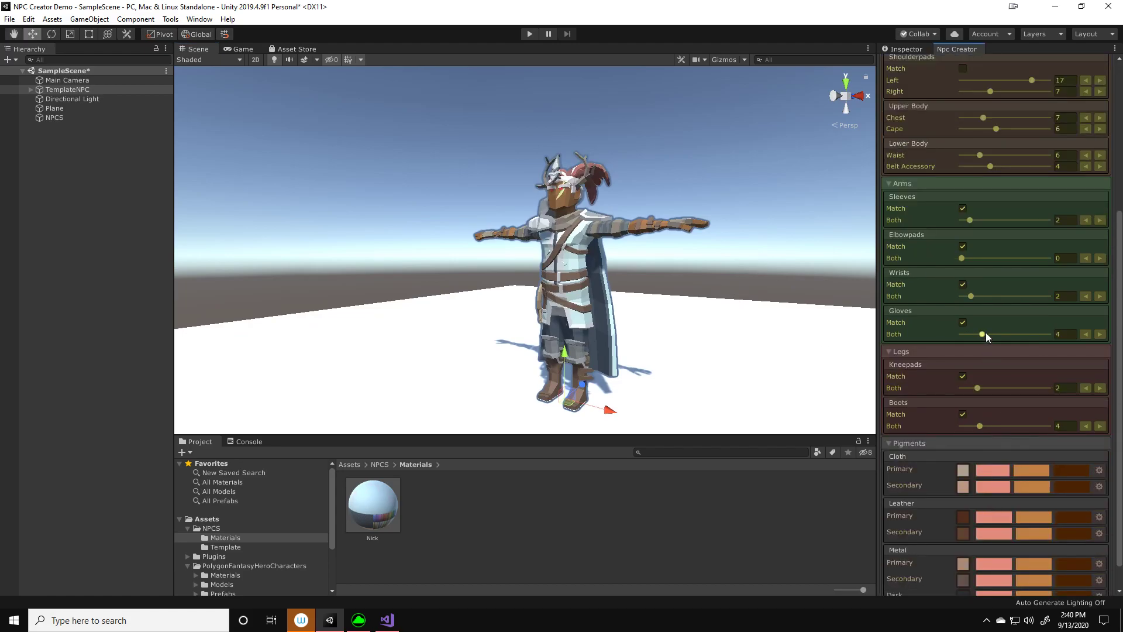
{"action": "scroll", "coordinate": [972, 410], "scroll_direction": "down", "scroll_amount": 2}
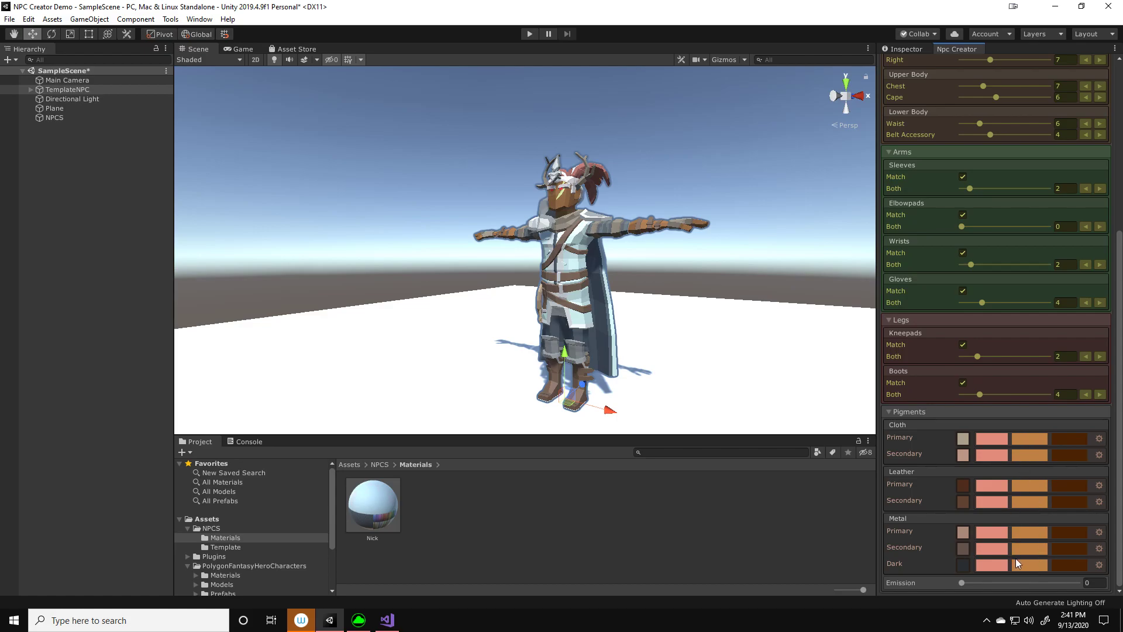
{"action": "left_click", "coordinate": [963, 439]}
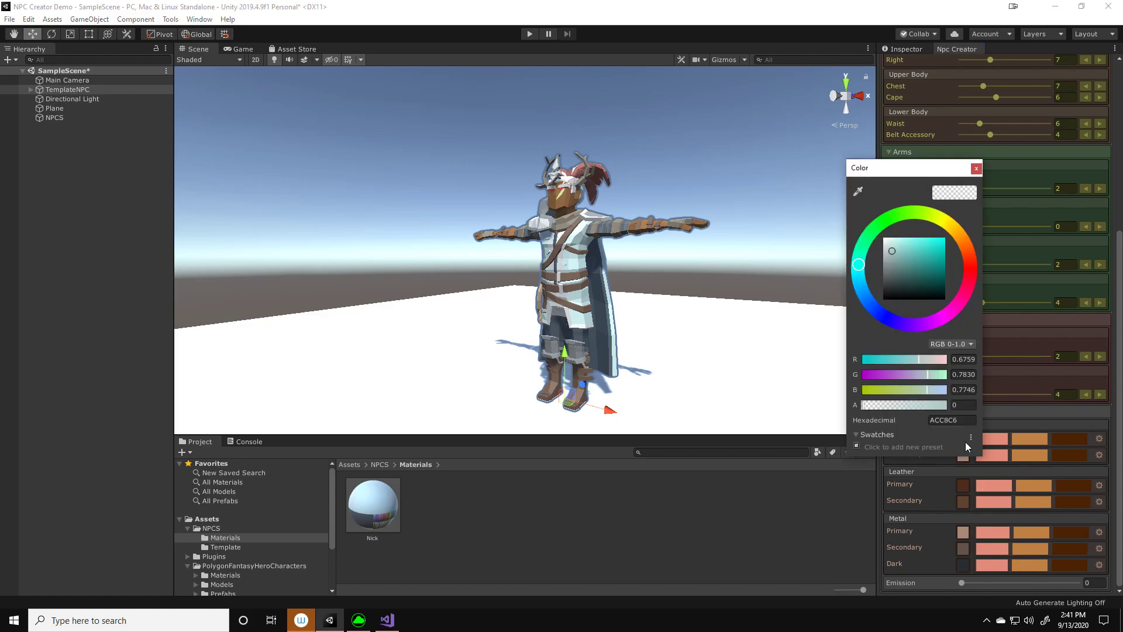
{"action": "mouse_move", "coordinate": [920, 256]}
{"action": "left_mouse_down"}
{"action": "mouse_move", "coordinate": [940, 269]}
{"action": "mouse_move", "coordinate": [933, 259]}
{"action": "mouse_move", "coordinate": [918, 272]}
{"action": "mouse_move", "coordinate": [937, 258]}
{"action": "mouse_move", "coordinate": [933, 271]}
{"action": "mouse_move", "coordinate": [917, 263]}
{"action": "mouse_move", "coordinate": [904, 277]}
{"action": "mouse_move", "coordinate": [914, 274]}
{"action": "left_mouse_up"}
{"action": "left_click", "coordinate": [976, 168]}
Recolor the secondary cloth pigment dark red and the primary leather pigment reddish brown
{"action": "left_click", "coordinate": [963, 455]}
{"action": "left_click", "coordinate": [976, 168]}
{"action": "left_click", "coordinate": [963, 485]}
{"action": "left_click", "coordinate": [975, 169]}
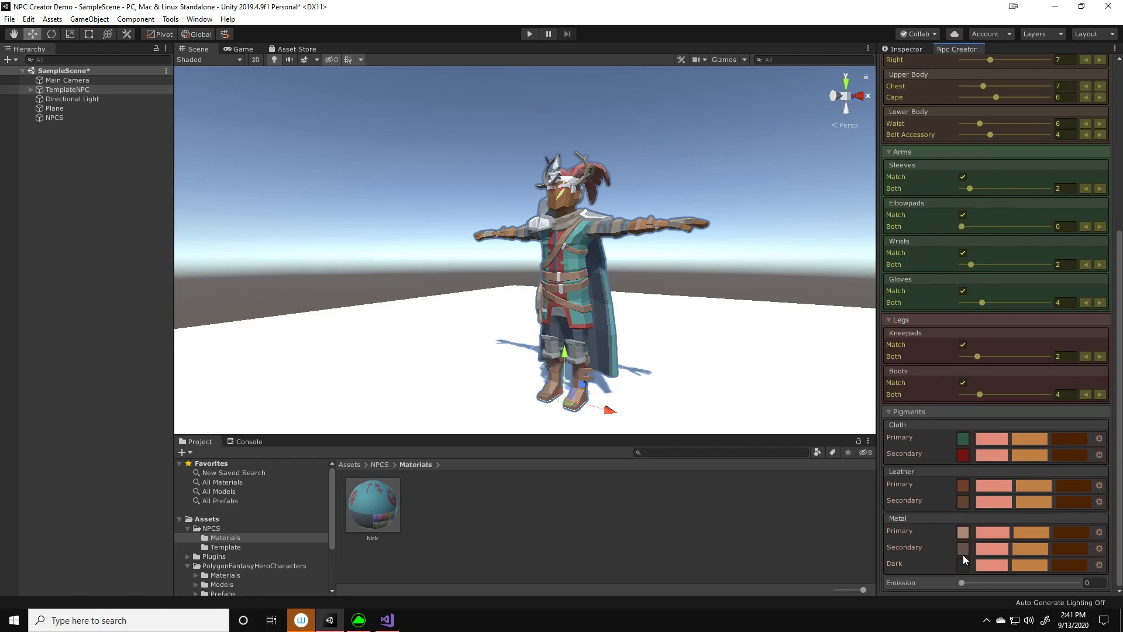
Set the primary metal pigment to the dark grey 252525
{"action": "left_click_drag", "start_coordinate": [653, 306], "coordinate": [664, 306], "text": "alt"}
{"action": "middle_click_drag", "start_coordinate": [662, 267], "coordinate": [663, 306]}
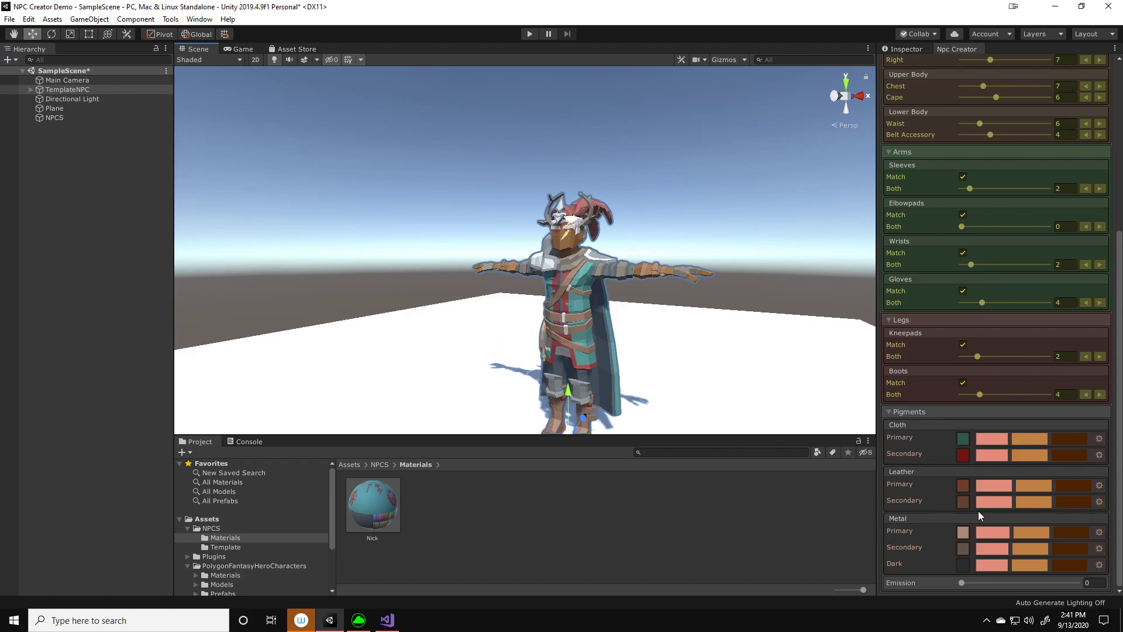
{"action": "left_click", "coordinate": [963, 533]}
{"action": "mouse_move", "coordinate": [901, 264]}
{"action": "left_mouse_down"}
{"action": "mouse_move", "coordinate": [908, 273]}
{"action": "mouse_move", "coordinate": [906, 260]}
{"action": "mouse_move", "coordinate": [884, 285]}
{"action": "left_mouse_up"}
{"action": "left_click", "coordinate": [977, 169]}
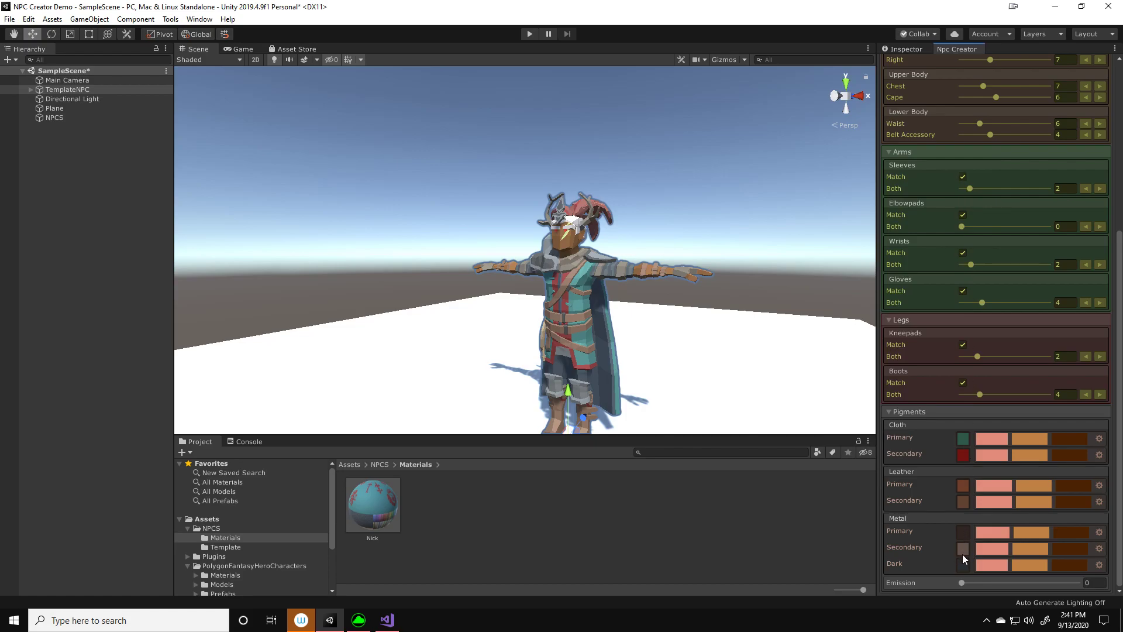
{"action": "left_click", "coordinate": [963, 533]}
{"action": "left_click_drag", "start_coordinate": [903, 269], "coordinate": [884, 297]}
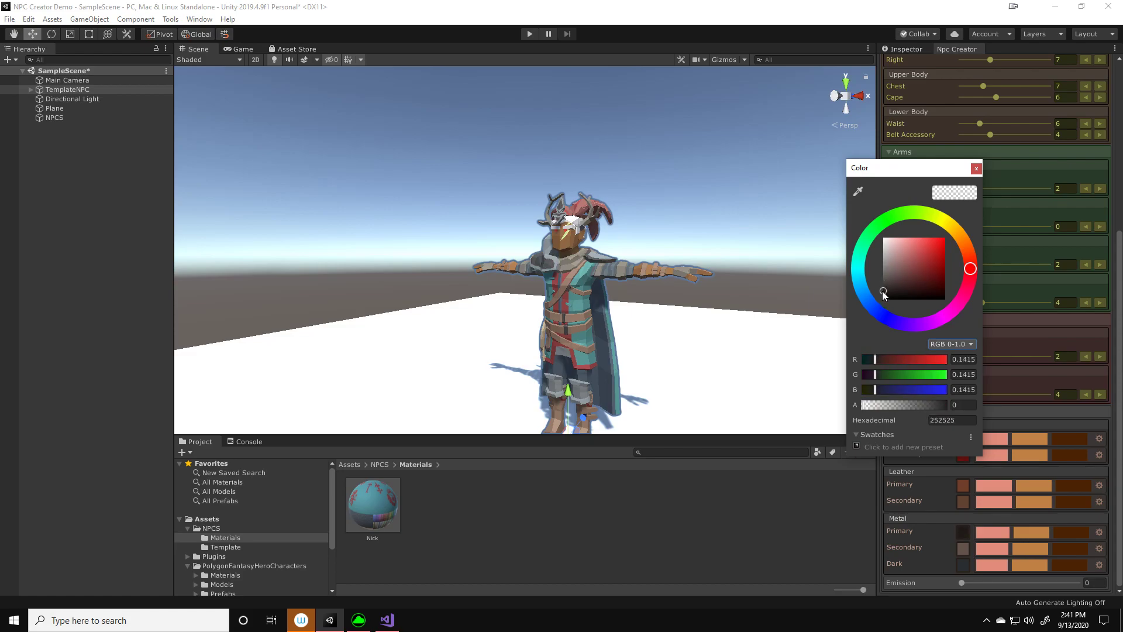
{"action": "left_click", "coordinate": [976, 168]}
Set the secondary metal pigment to the blue-grey 7C858C and keep the gear emission at 0
{"action": "left_click", "coordinate": [963, 548]}
{"action": "left_click_drag", "start_coordinate": [910, 267], "coordinate": [891, 265]}
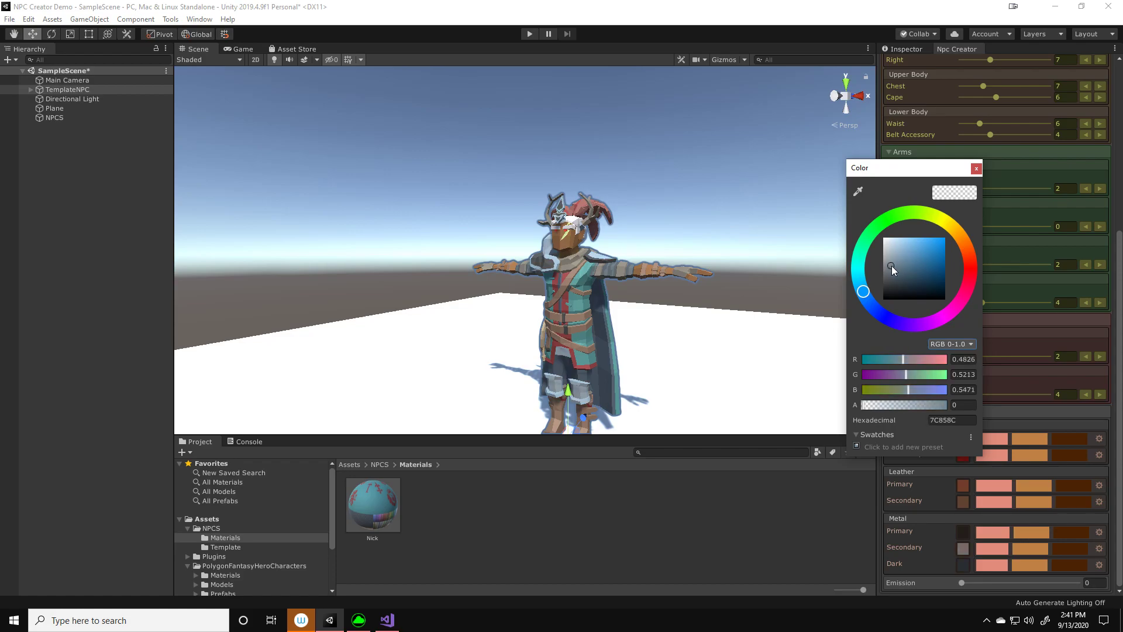
{"action": "left_click", "coordinate": [976, 168]}
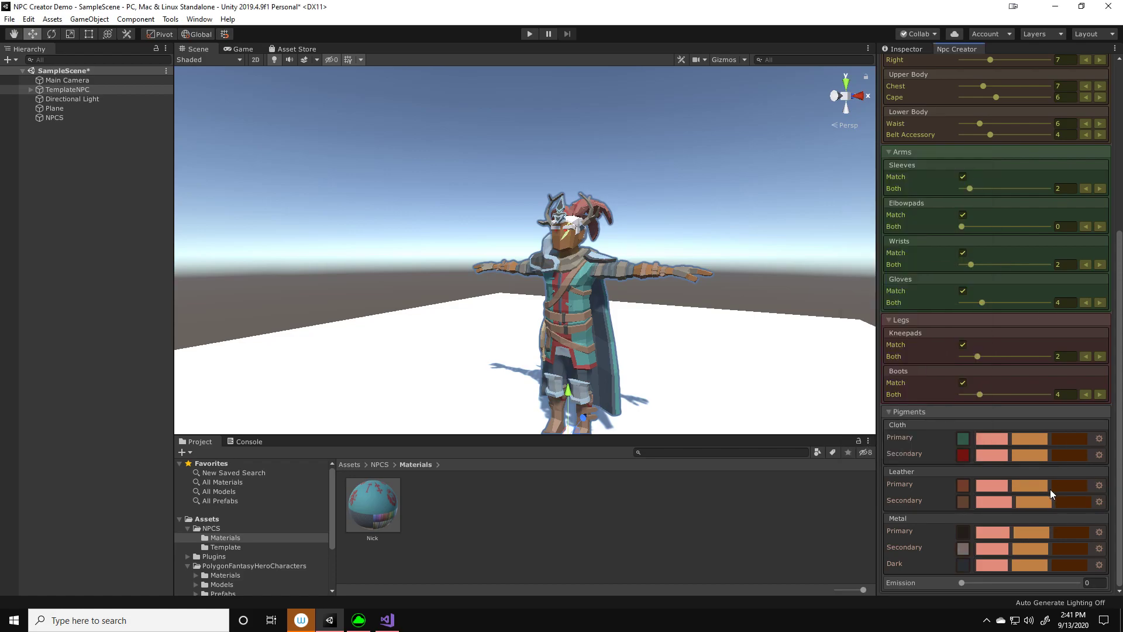
{"action": "mouse_move", "coordinate": [963, 582]}
{"action": "left_mouse_down"}
{"action": "mouse_move", "coordinate": [1048, 585]}
{"action": "mouse_move", "coordinate": [959, 585]}
{"action": "left_mouse_up"}
Collapse the Head, Body, Arms, Legs and Pigments gear sections
{"action": "scroll", "coordinate": [1041, 296], "scroll_direction": "up", "scroll_amount": 3}
{"action": "scroll", "coordinate": [1031, 312], "scroll_direction": "up", "scroll_amount": 8}
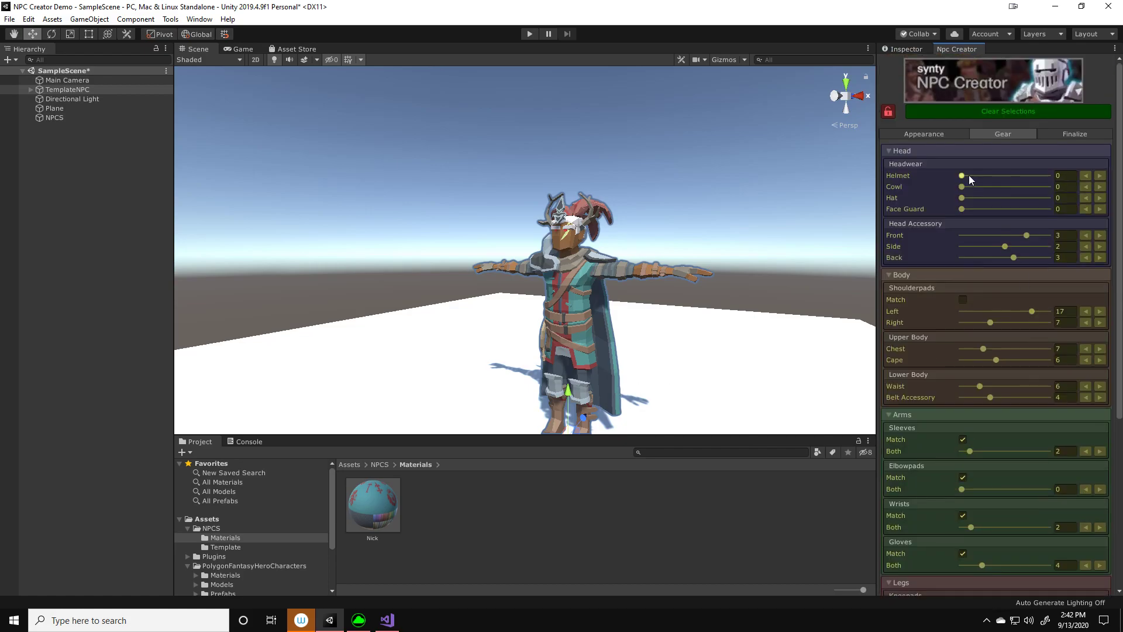
{"action": "left_click", "coordinate": [916, 155]}
{"action": "left_click", "coordinate": [914, 167]}
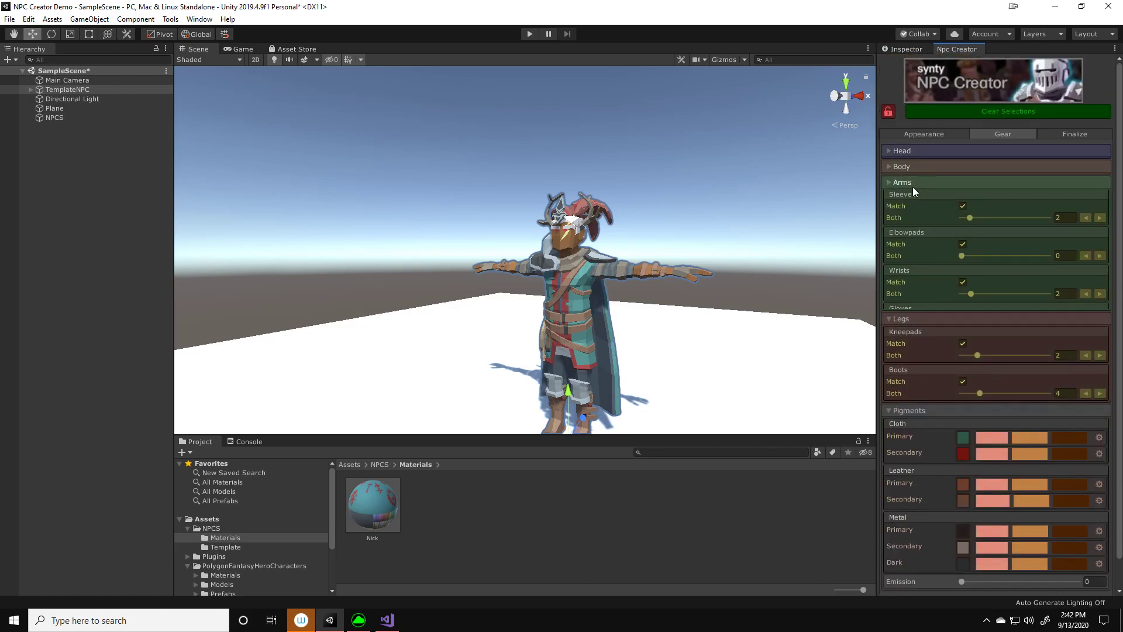
{"action": "left_click", "coordinate": [914, 184]}
{"action": "left_click", "coordinate": [910, 196]}
{"action": "left_click", "coordinate": [894, 214]}
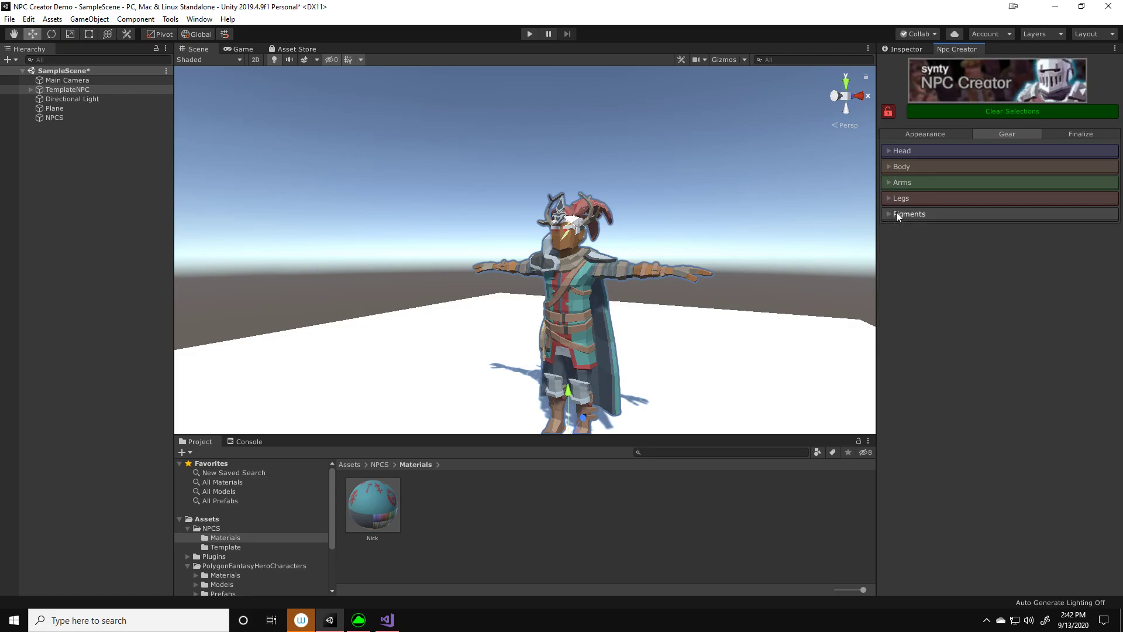
Name the finalized NPC Nick and bring up its save options
{"action": "left_click", "coordinate": [1068, 133]}
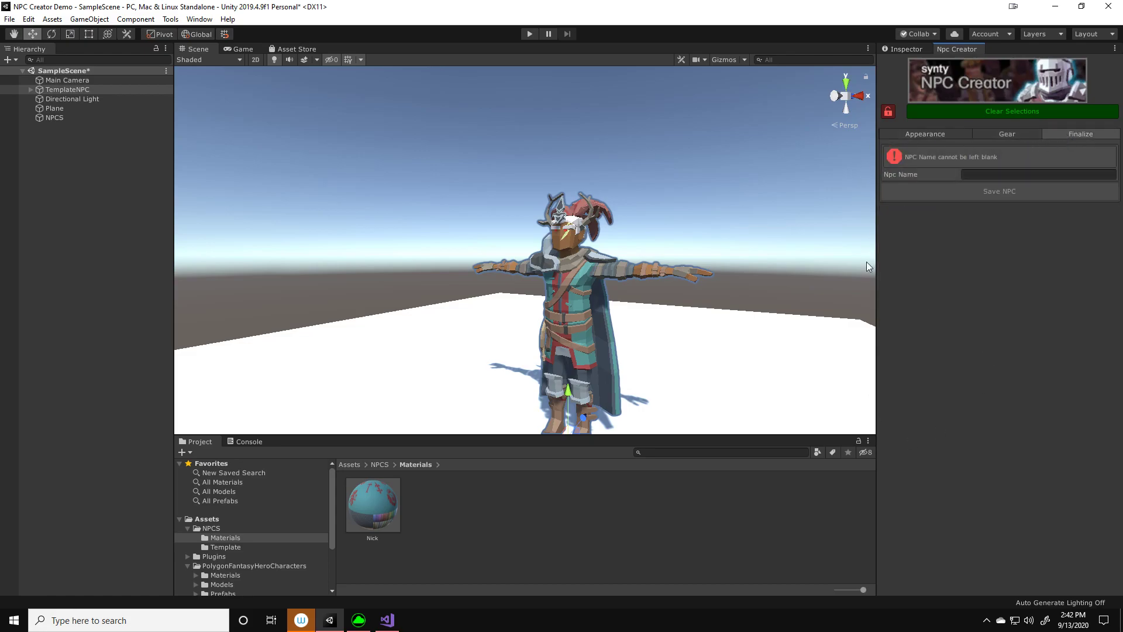
{"action": "left_click", "coordinate": [988, 172]}
{"action": "type", "text": "Nick"}
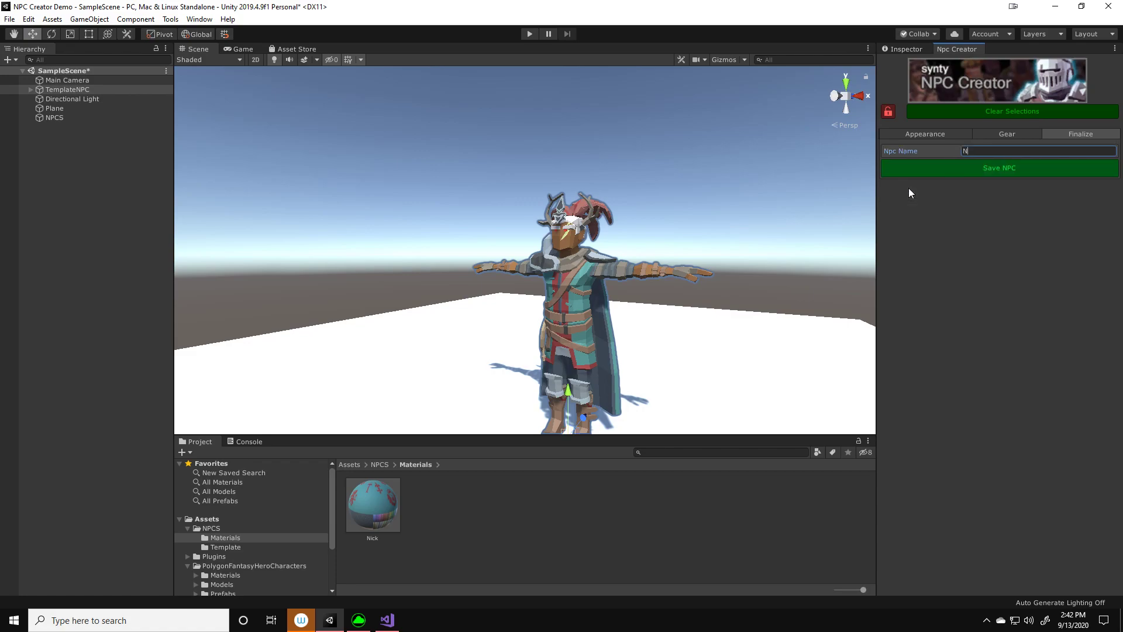
{"action": "left_click", "coordinate": [939, 169]}
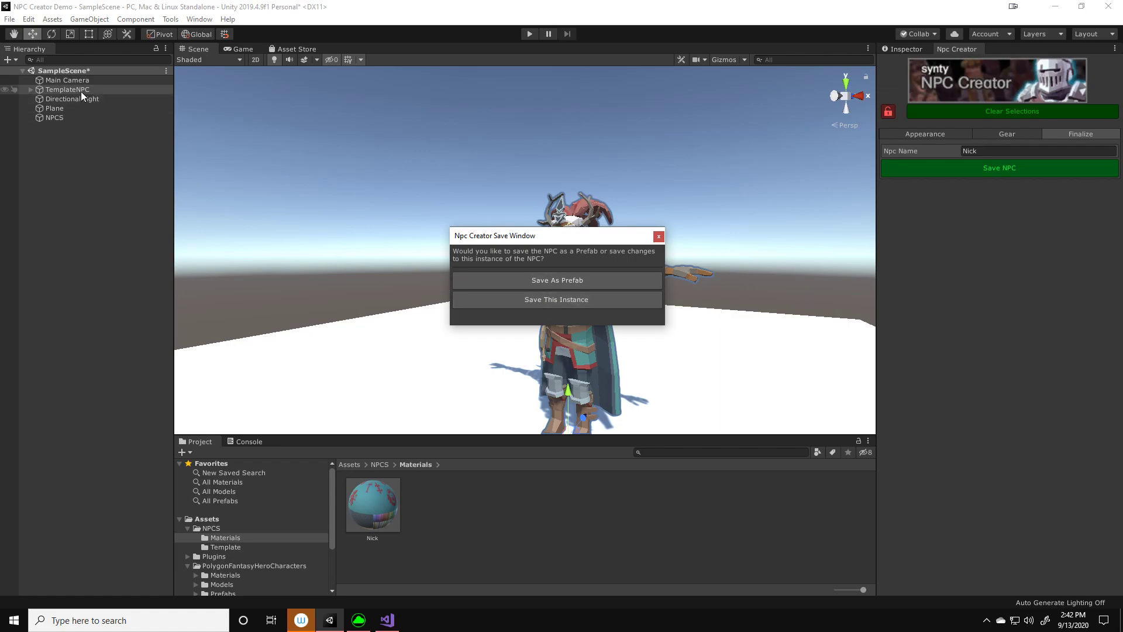
{"action": "right_click_drag", "start_coordinate": [472, 382], "coordinate": [506, 385]}
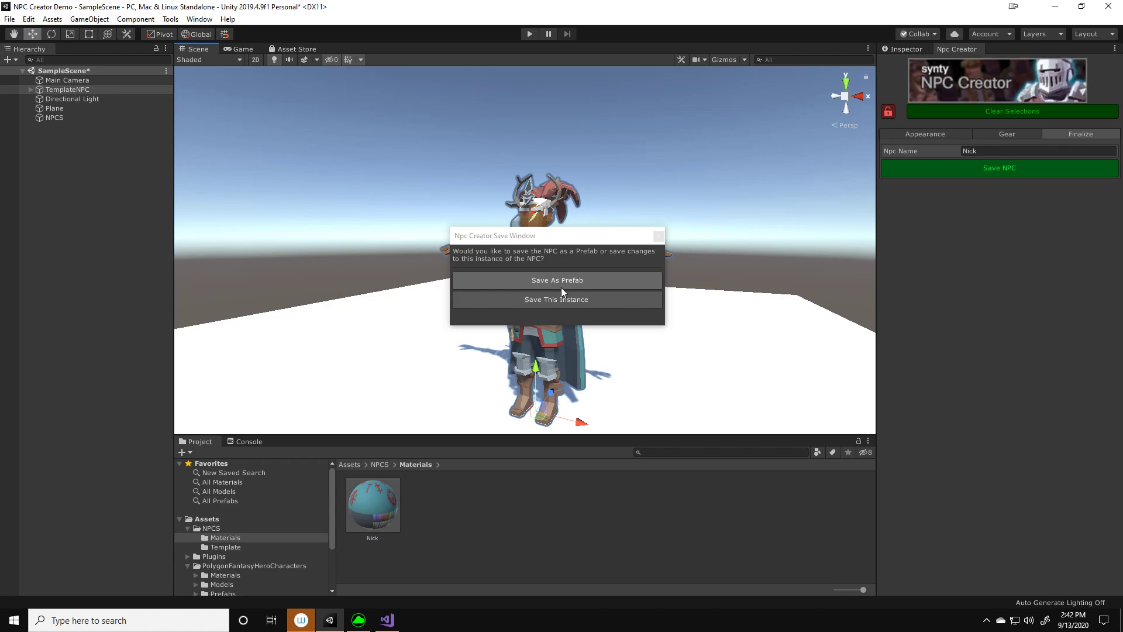
Delete the empty NPCS object from the scene and save the customized NPC as this instance
{"action": "left_click", "coordinate": [54, 118]}
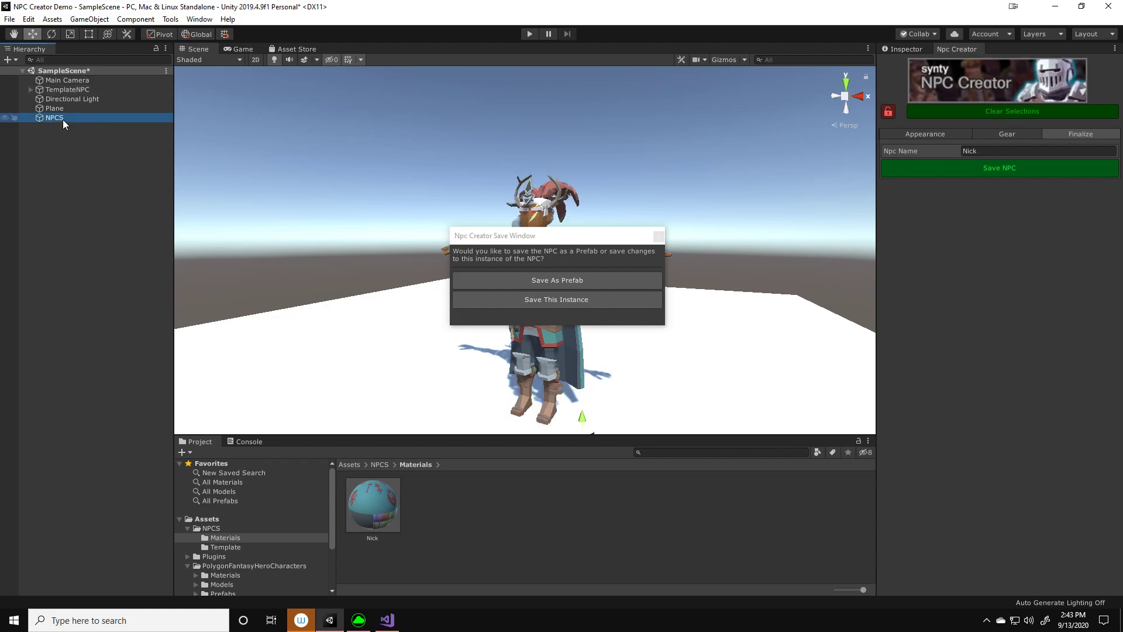
{"action": "key", "text": "Delete"}
{"action": "left_click_drag", "start_coordinate": [565, 240], "coordinate": [560, 228]}
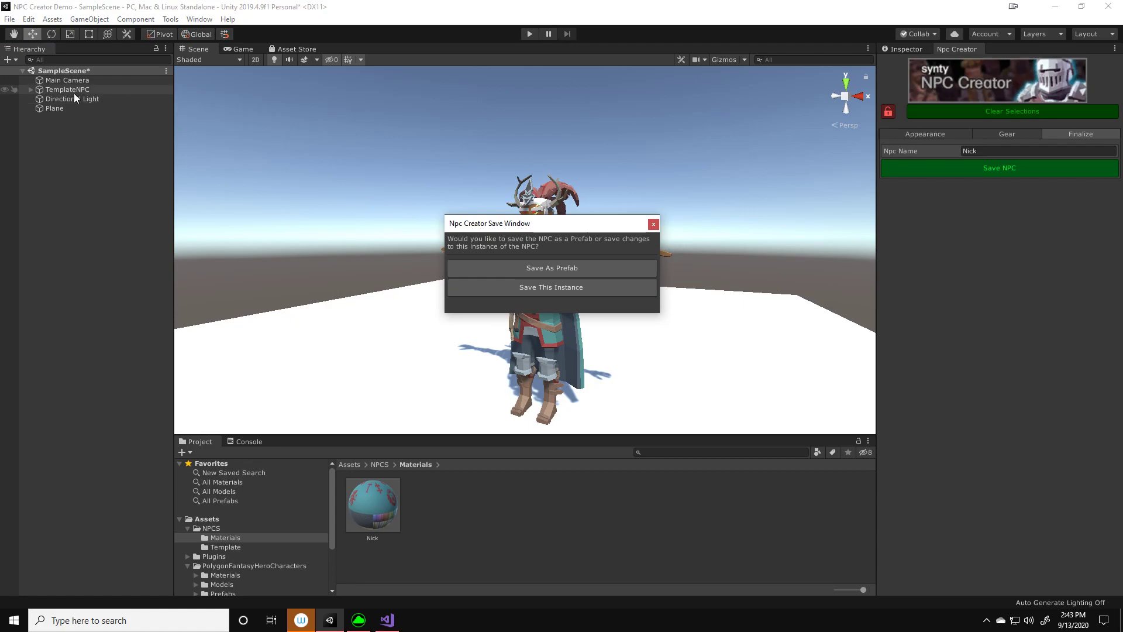
{"action": "left_click", "coordinate": [546, 289]}
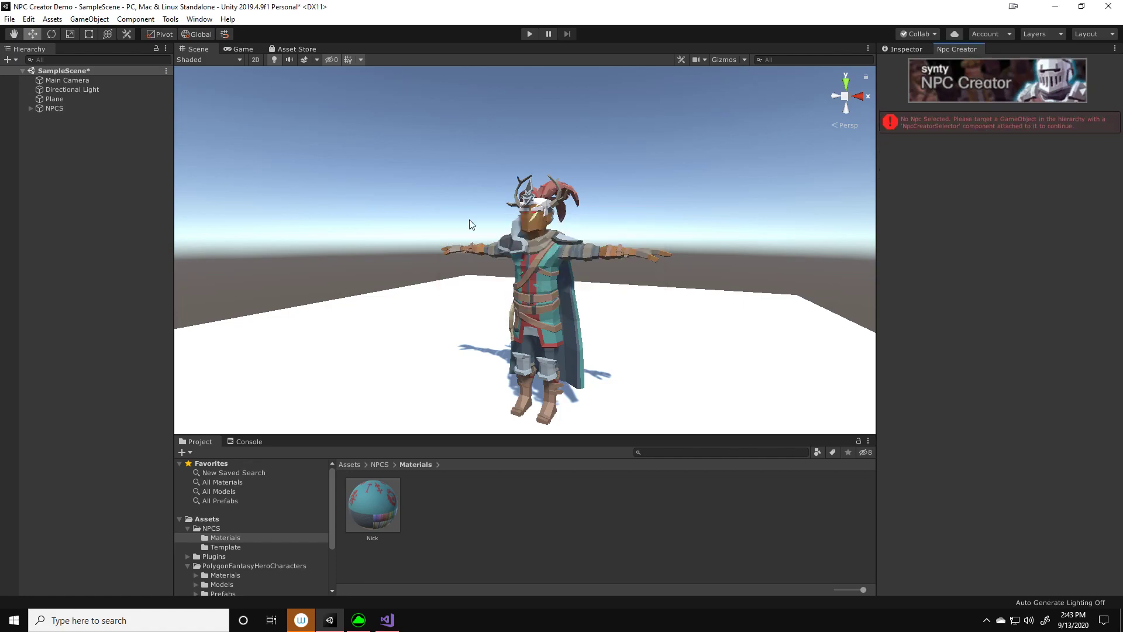
Reopen the saved NPC under NPCS for customizing, name it Nick and save it as a prefab
{"action": "left_click", "coordinate": [30, 108]}
{"action": "left_click", "coordinate": [65, 117]}
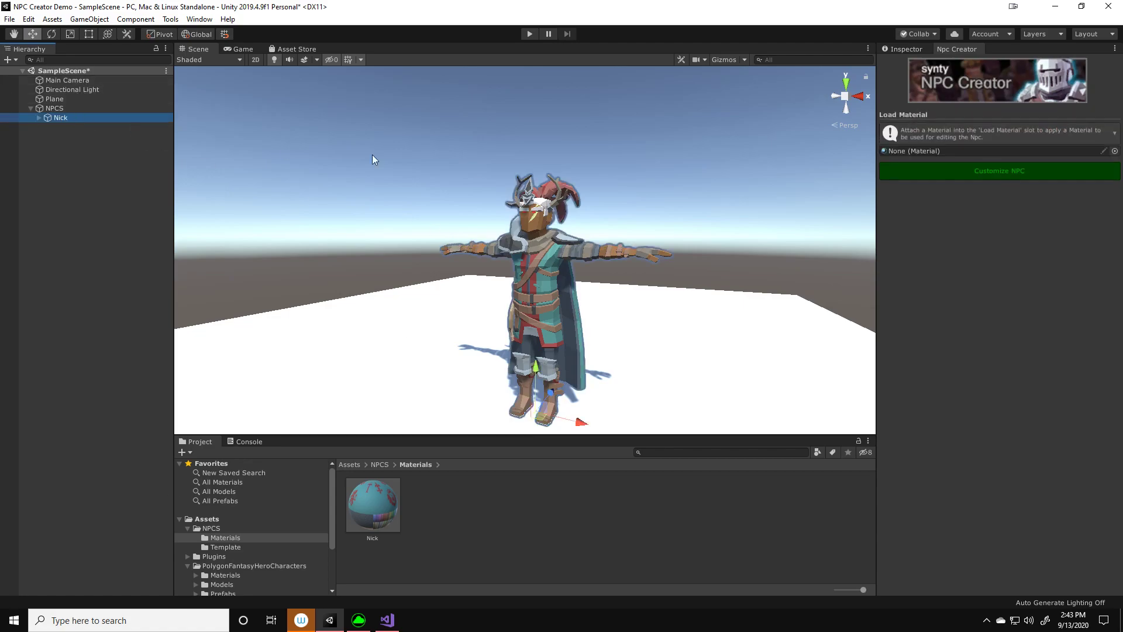
{"action": "left_click", "coordinate": [927, 172]}
{"action": "left_click", "coordinate": [960, 176]}
{"action": "type", "text": "Nick"}
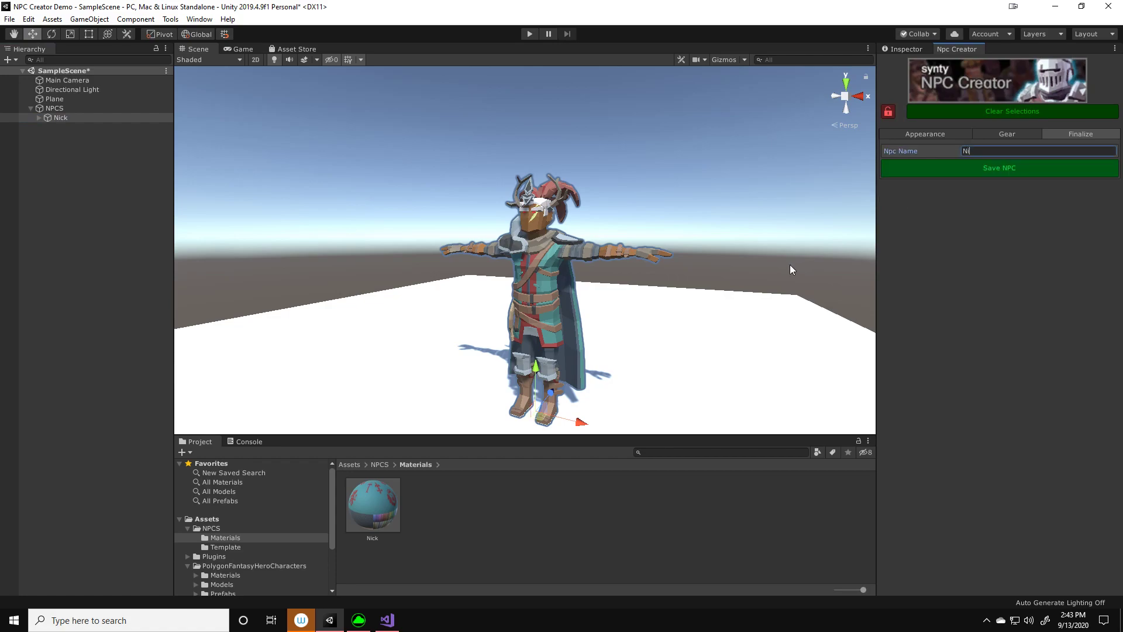
{"action": "left_click", "coordinate": [986, 169]}
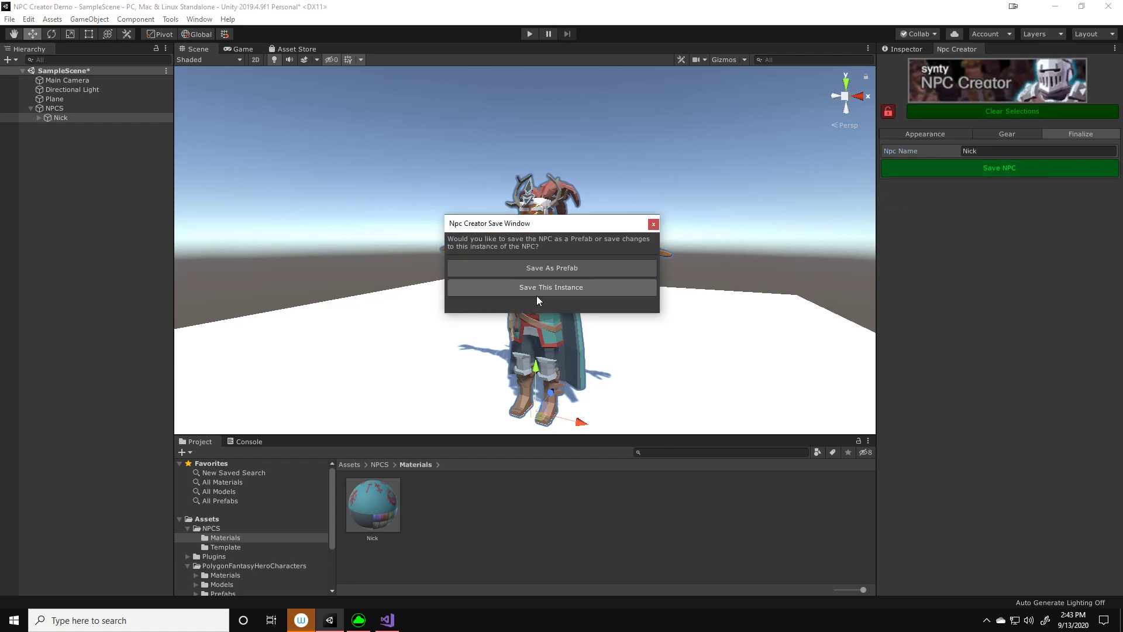
{"action": "left_click", "coordinate": [563, 268]}
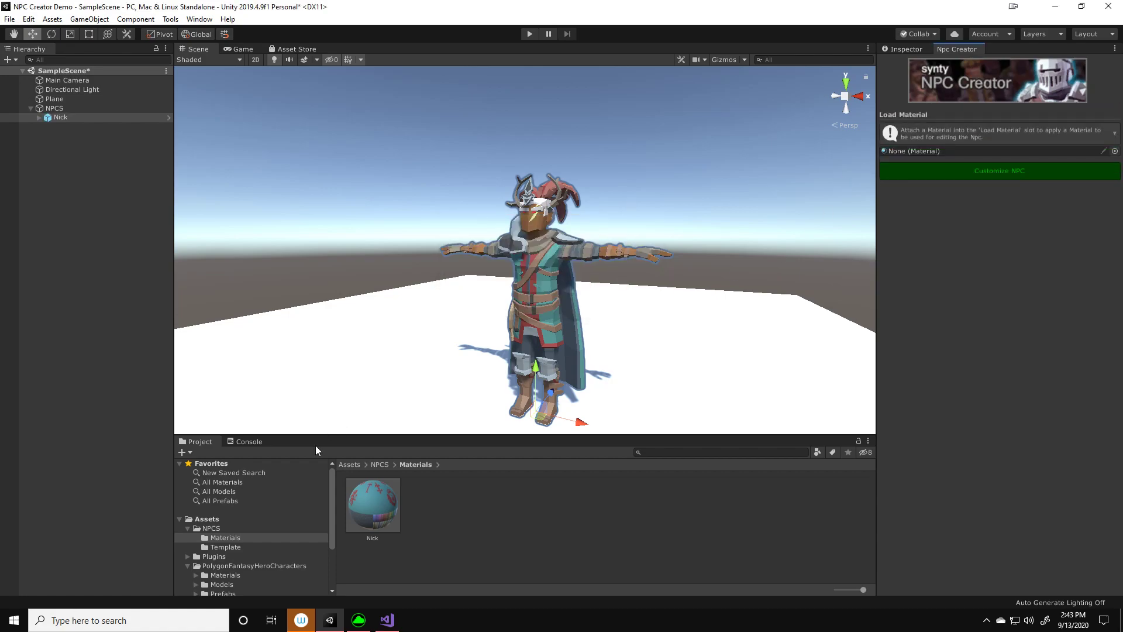
Place two copies of the Nick prefab from the NPCS folder beside the original NPC in the scene
{"action": "left_click", "coordinate": [212, 528]}
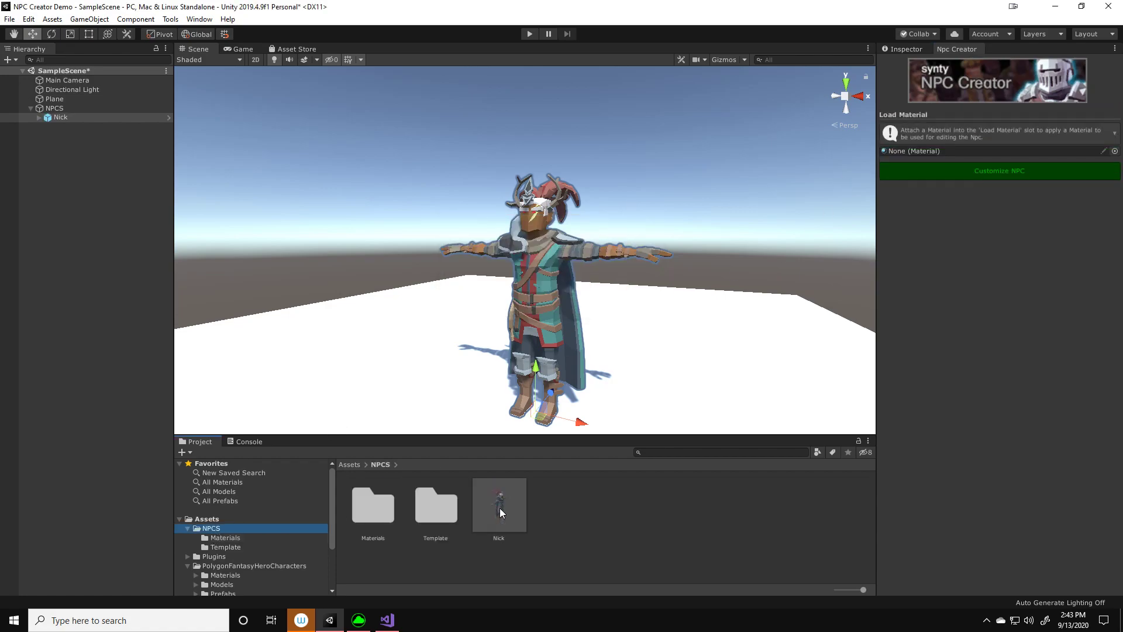
{"action": "left_click_drag", "start_coordinate": [500, 511], "coordinate": [770, 404]}
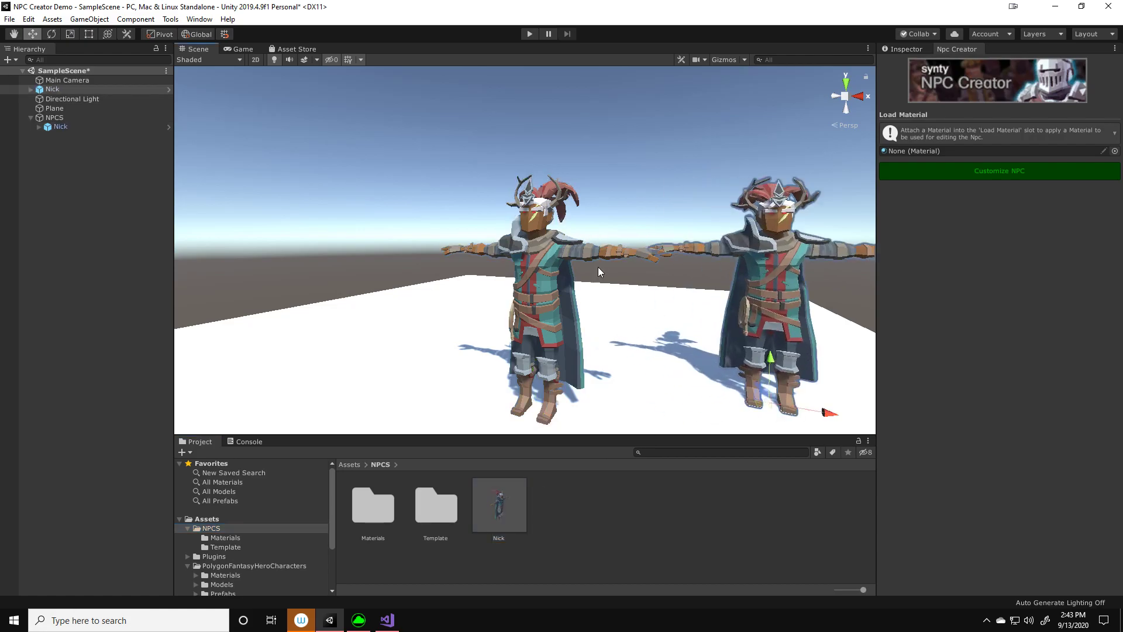
{"action": "right_click_drag", "start_coordinate": [597, 268], "coordinate": [667, 288]}
{"action": "middle_click_drag", "start_coordinate": [667, 288], "coordinate": [827, 337]}
{"action": "left_click_drag", "start_coordinate": [507, 506], "coordinate": [447, 412]}
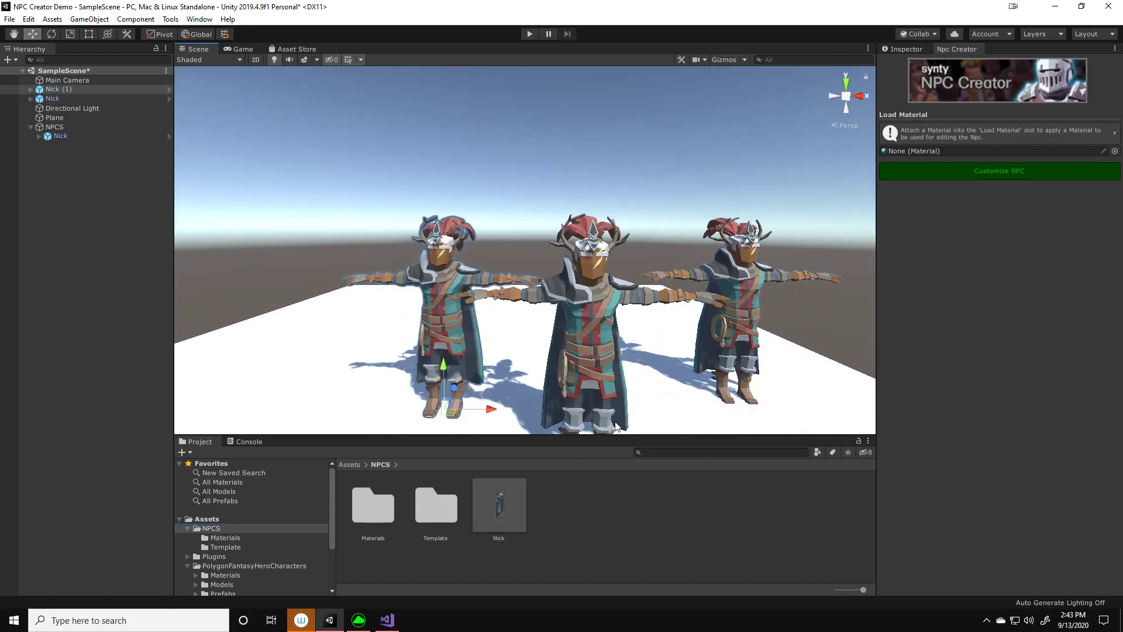
Customize the Nick instance under NPCS with left shoulderpad 6, chest 16 and waist 19
{"action": "left_click", "coordinate": [61, 136]}
{"action": "left_click", "coordinate": [970, 173]}
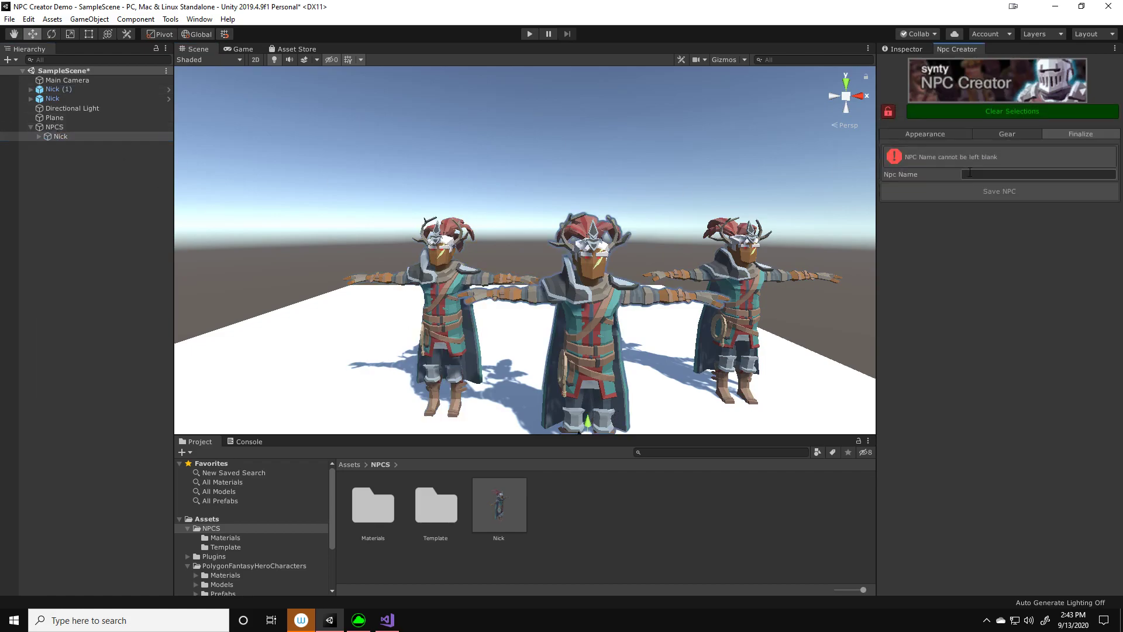
{"action": "left_click", "coordinate": [980, 136]}
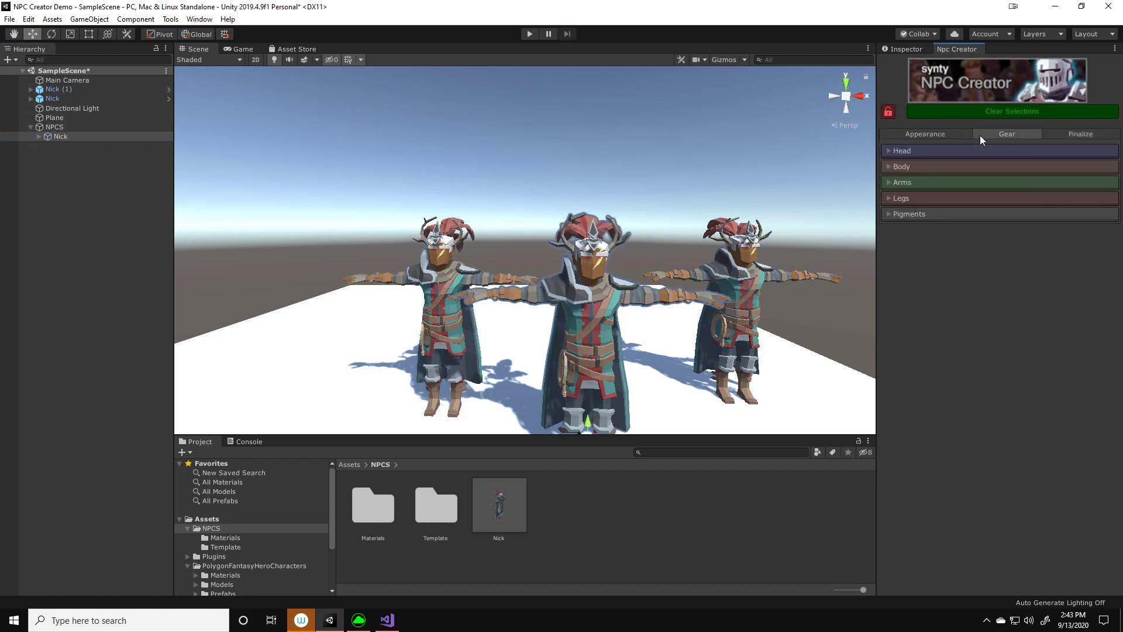
{"action": "left_click", "coordinate": [936, 168]}
{"action": "left_click_drag", "start_coordinate": [1020, 205], "coordinate": [1017, 241]}
{"action": "left_click", "coordinate": [984, 279]}
{"action": "left_click_drag", "start_coordinate": [987, 279], "coordinate": [1026, 283]}
Remove the NPC's Front, Side and Back head accessories by setting each to 0
{"action": "left_click", "coordinate": [917, 151]}
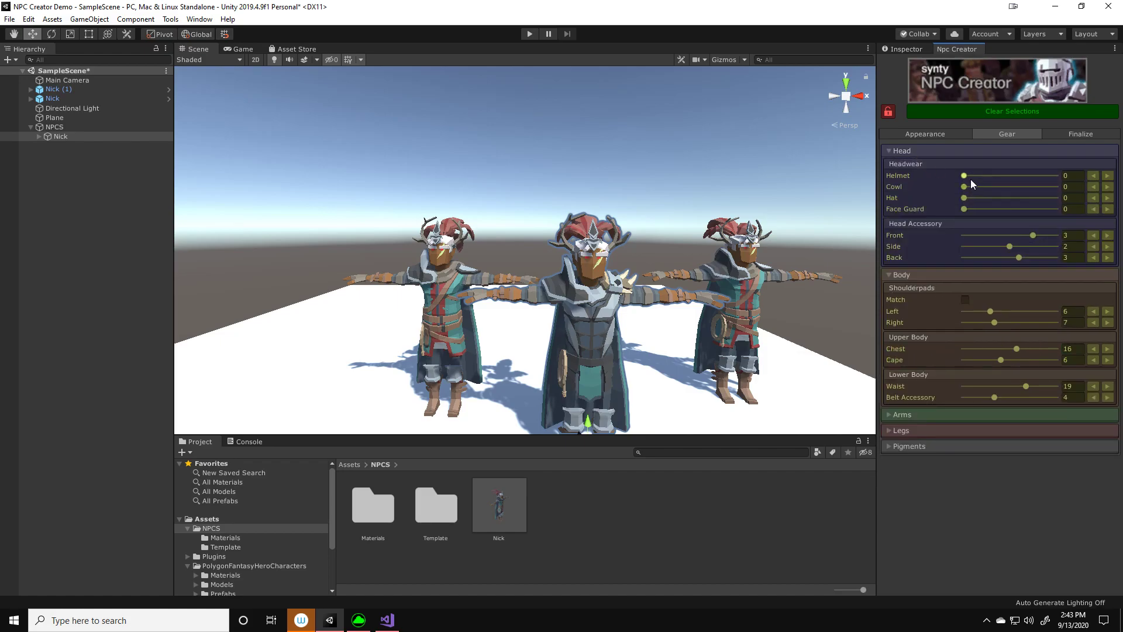
{"action": "left_click_drag", "start_coordinate": [999, 234], "coordinate": [921, 244]}
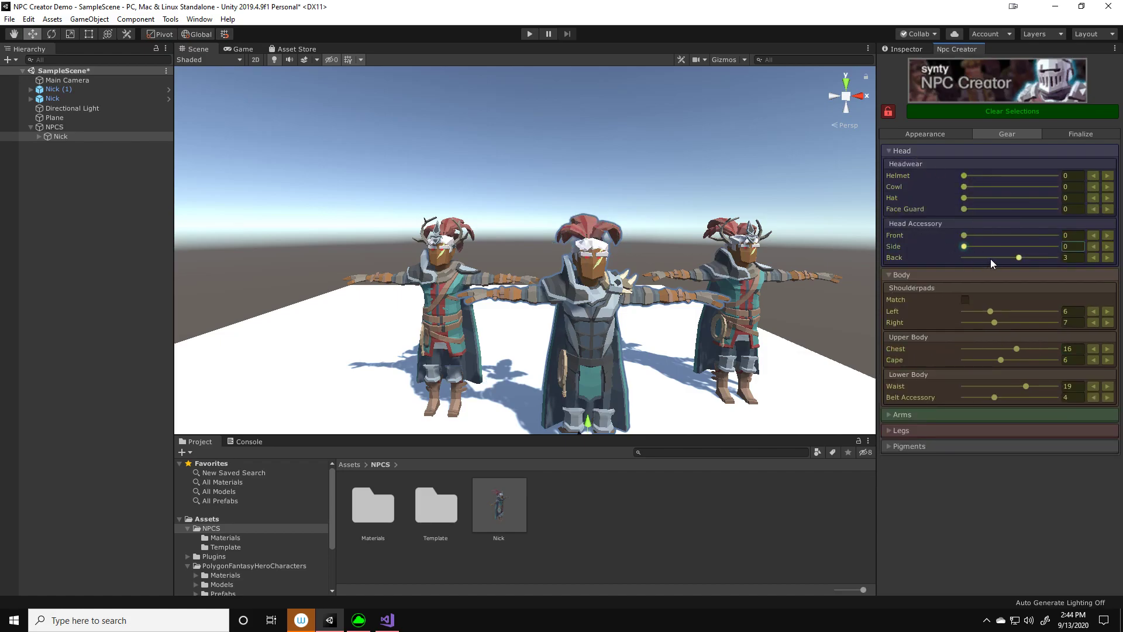
{"action": "left_click_drag", "start_coordinate": [991, 260], "coordinate": [900, 251]}
{"action": "middle_click_drag", "start_coordinate": [712, 339], "coordinate": [692, 324]}
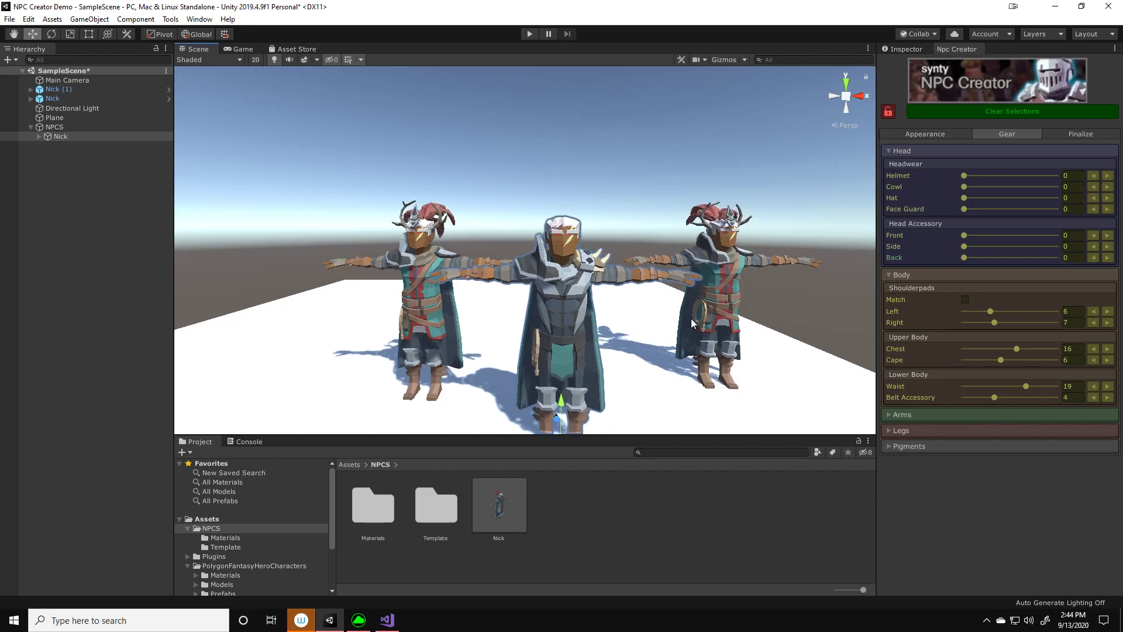
Name the customized NPC Nick and save it as a new prefab variant alongside the existing one
{"action": "left_click", "coordinate": [1058, 133]}
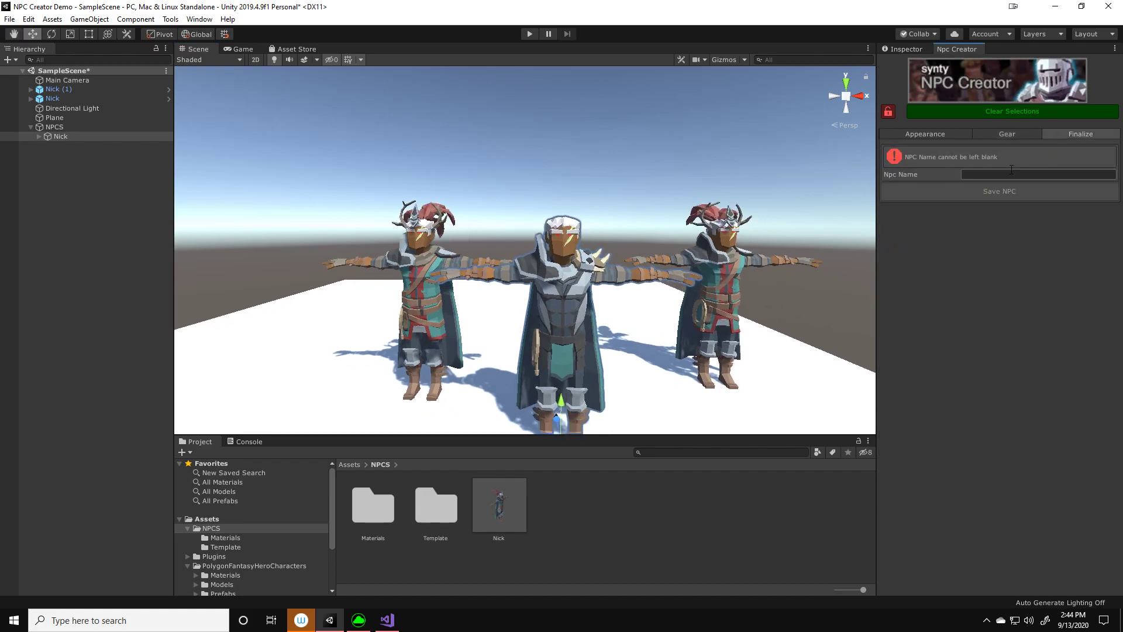
{"action": "type", "text": "Nick"}
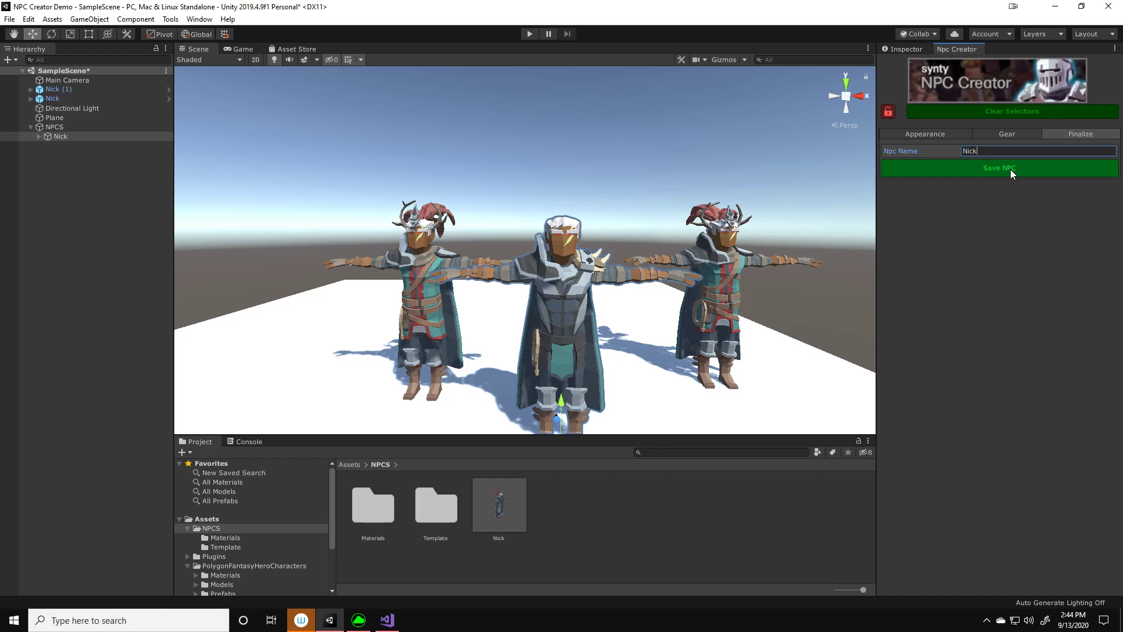
{"action": "left_click", "coordinate": [1010, 170]}
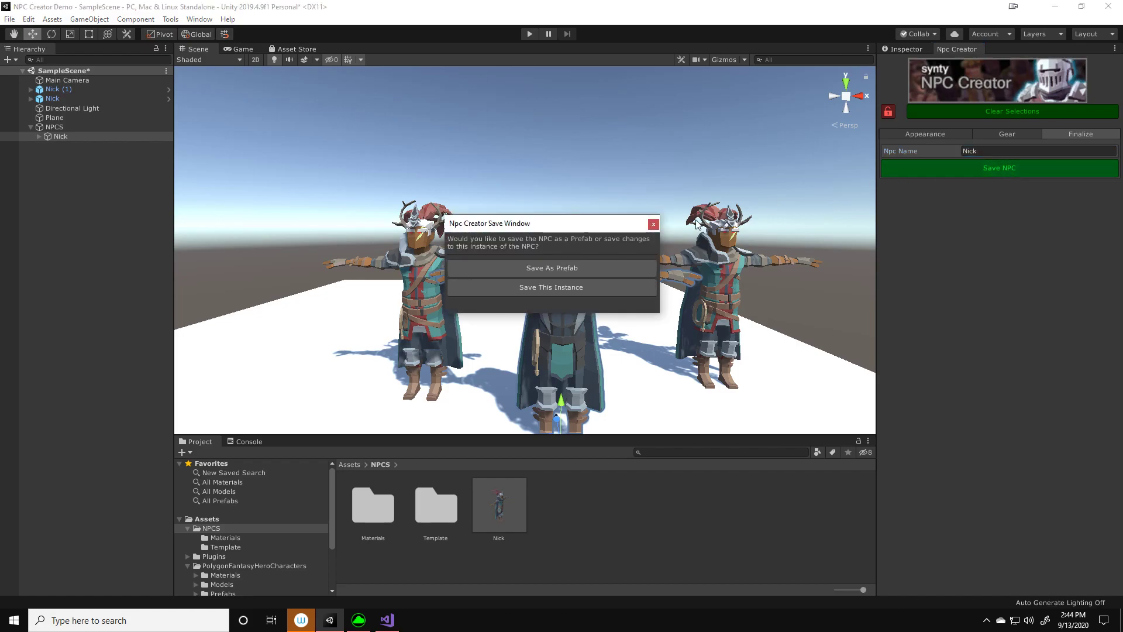
{"action": "left_click", "coordinate": [571, 270]}
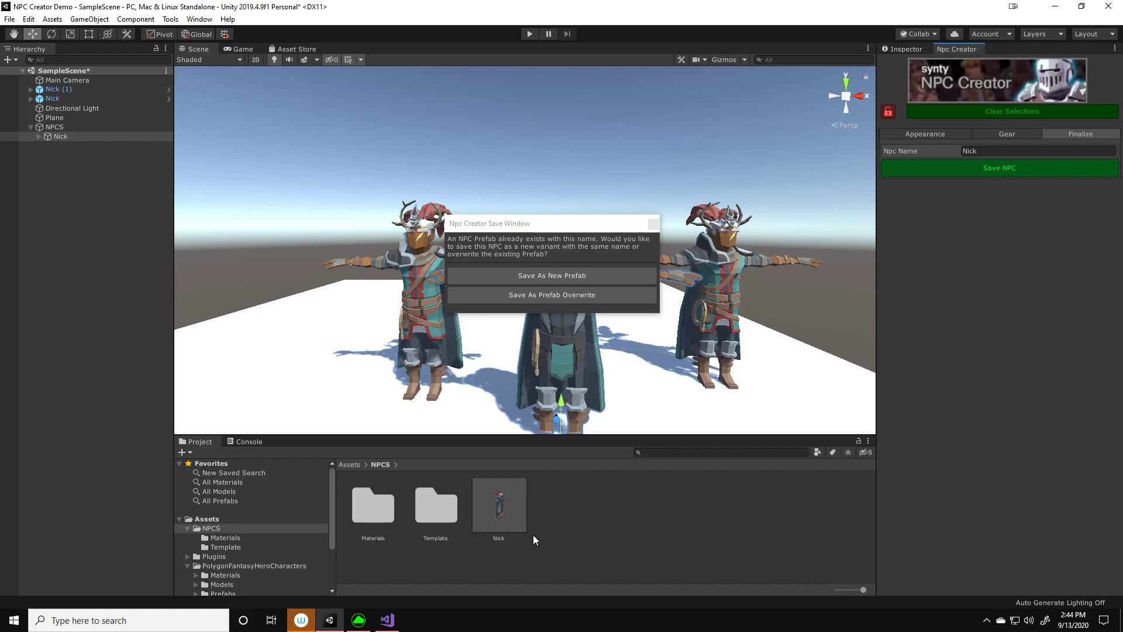
{"action": "left_click", "coordinate": [559, 280]}
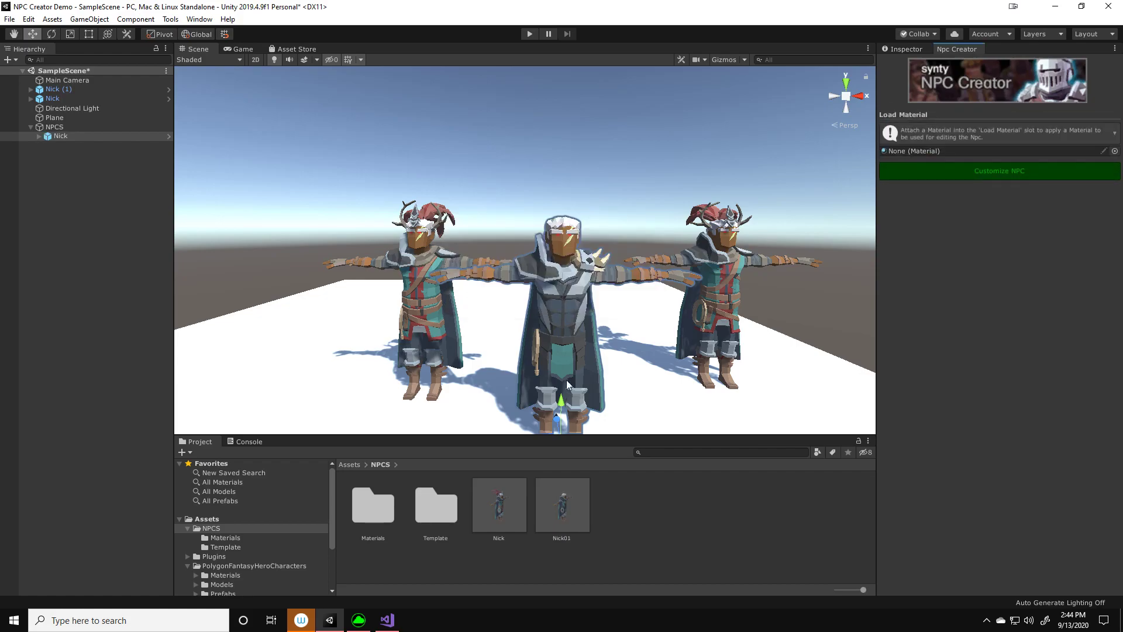
Reopen the Nick instance under NPCS for customizing, name it Nick and save it as another new prefab
{"action": "left_click", "coordinate": [574, 517]}
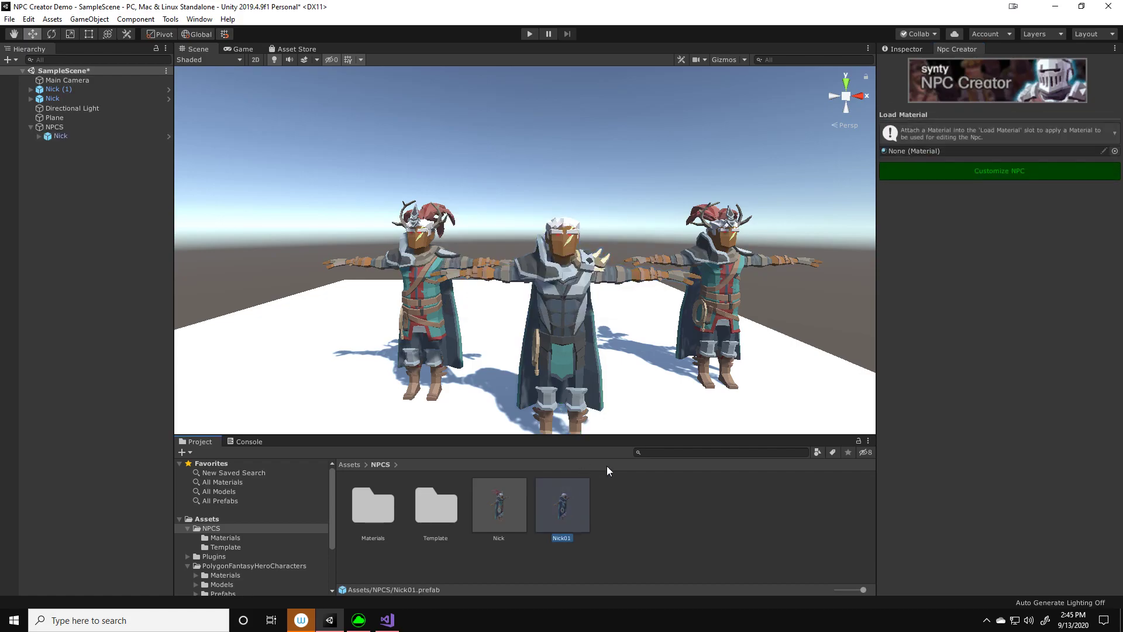
{"action": "left_click", "coordinate": [500, 506]}
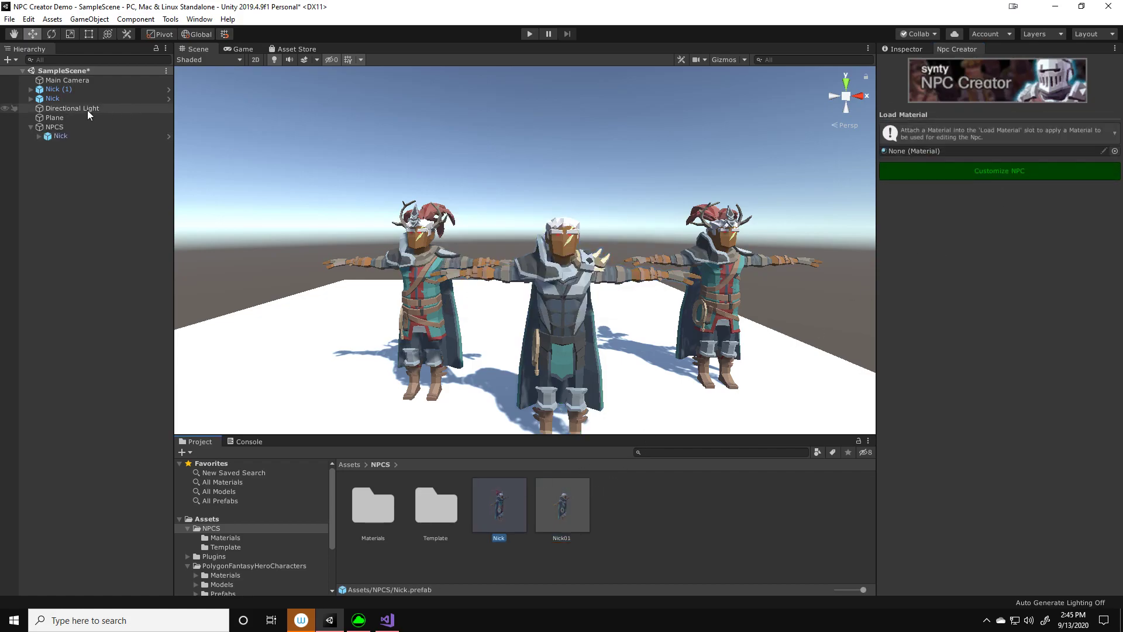
{"action": "left_click", "coordinate": [78, 136]}
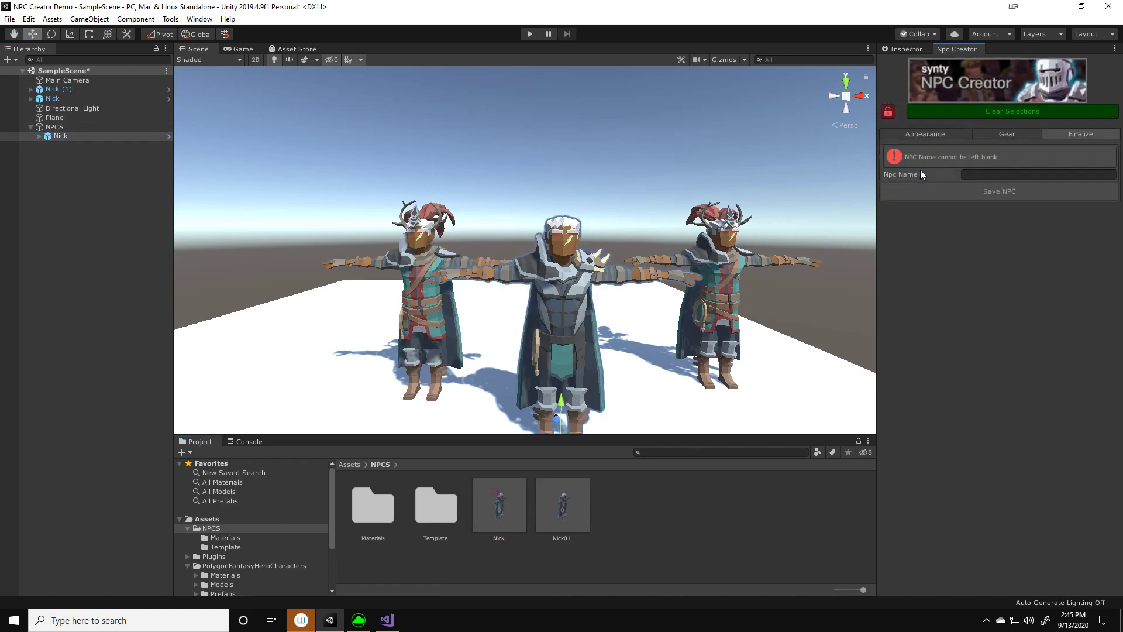
{"action": "type", "text": "Nick"}
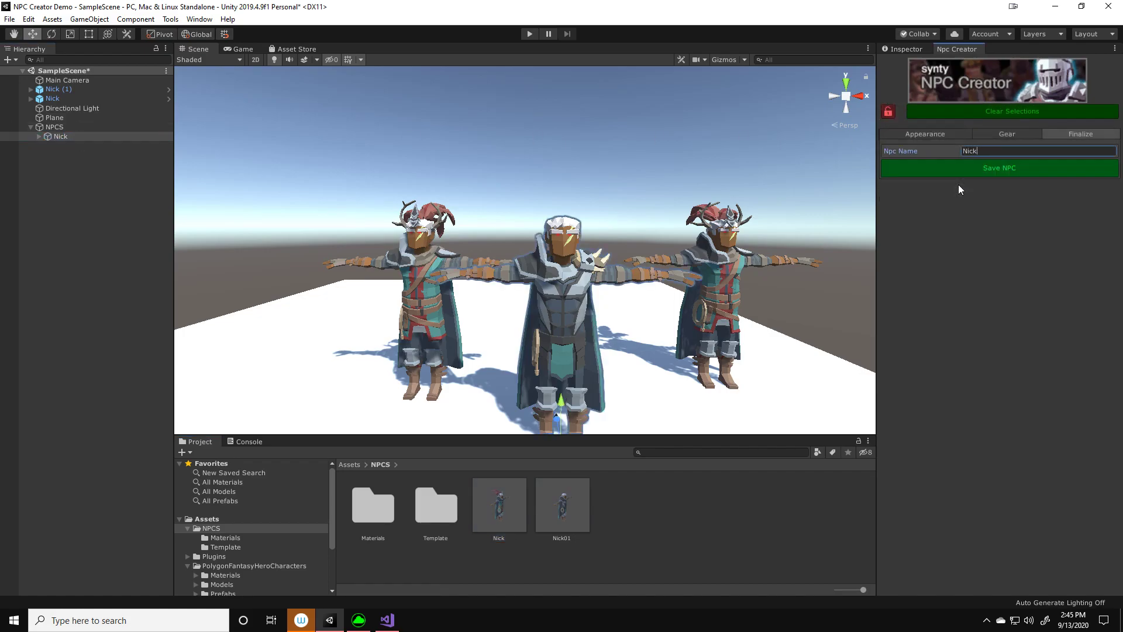
{"action": "left_click", "coordinate": [958, 164]}
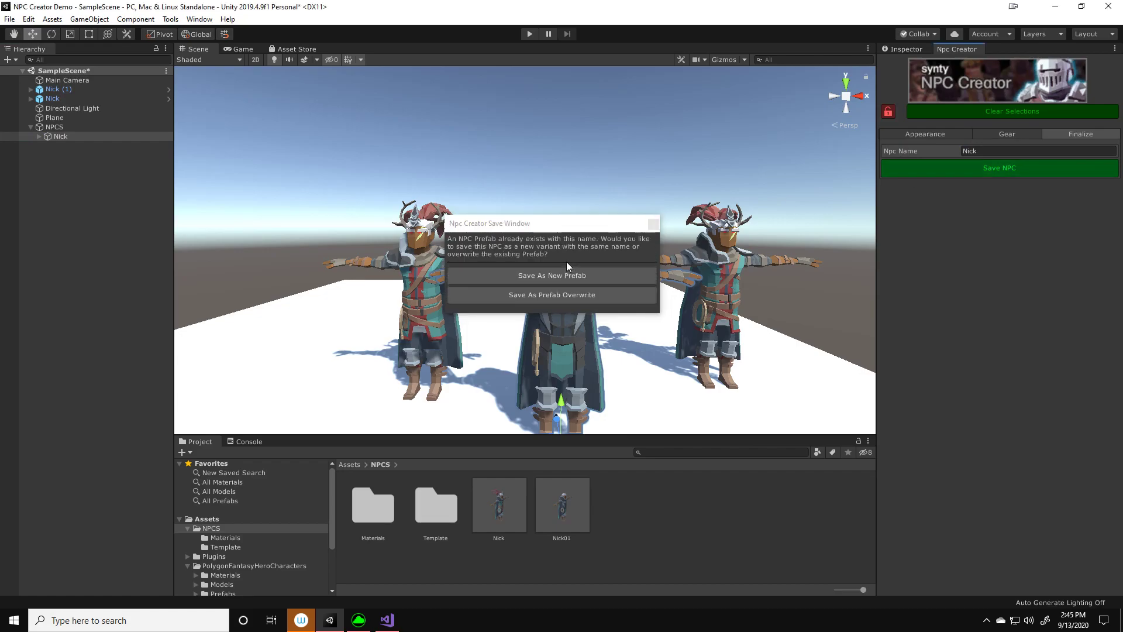
{"action": "left_click", "coordinate": [571, 276]}
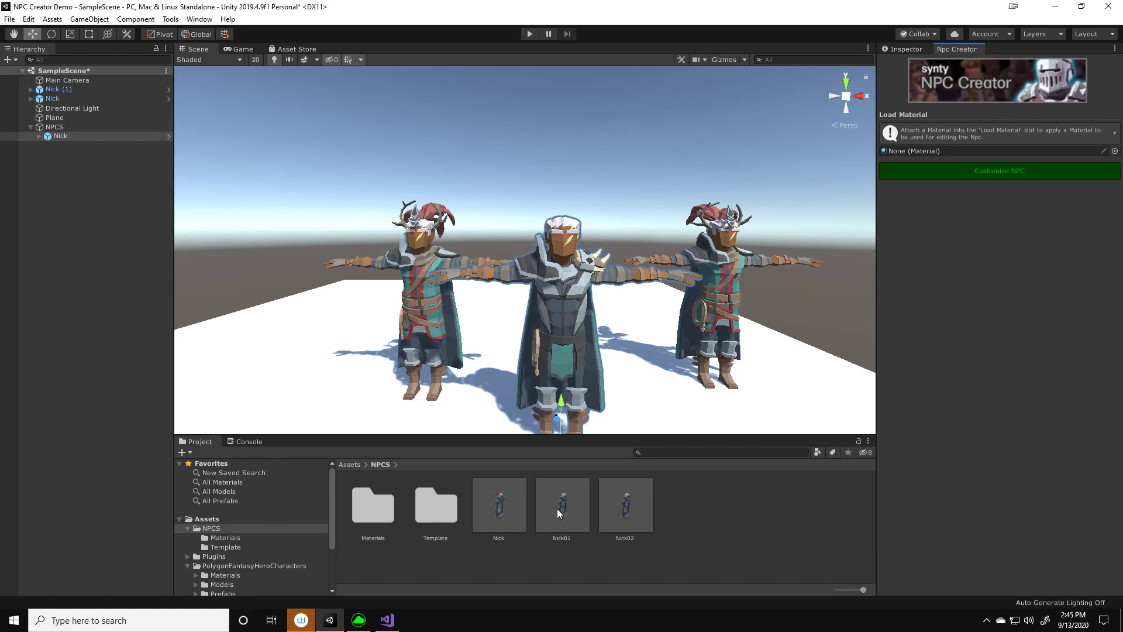
Customize the Nick instance under NPCS again, name it Nick and save it by overwriting the existing prefab
{"action": "left_click", "coordinate": [74, 140]}
{"action": "left_click", "coordinate": [980, 171]}
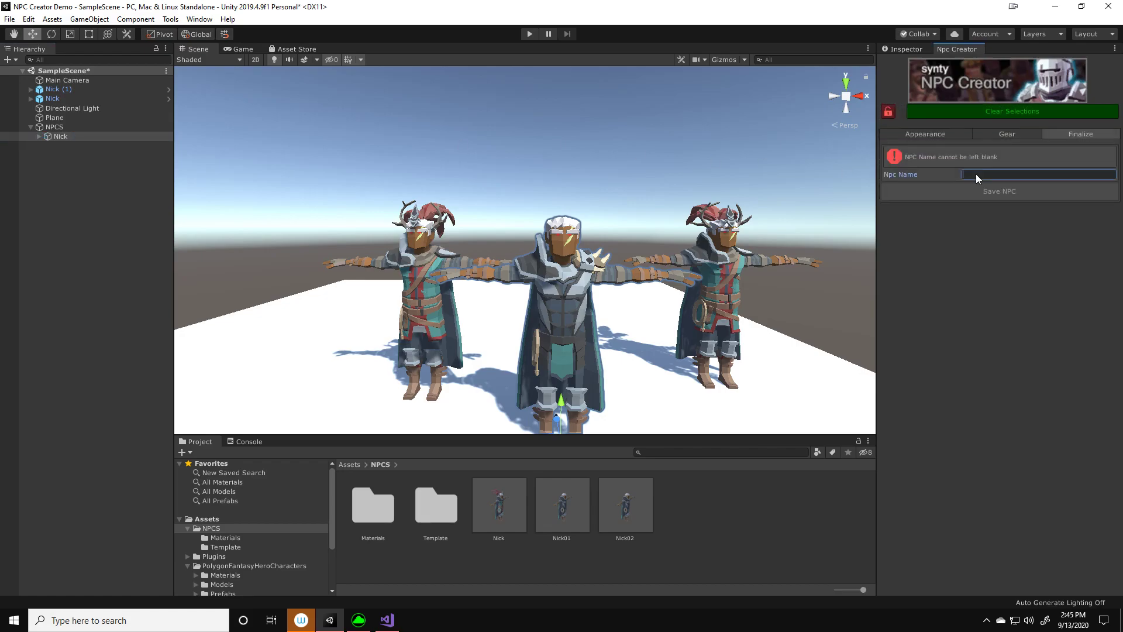
{"action": "type", "text": "Nick"}
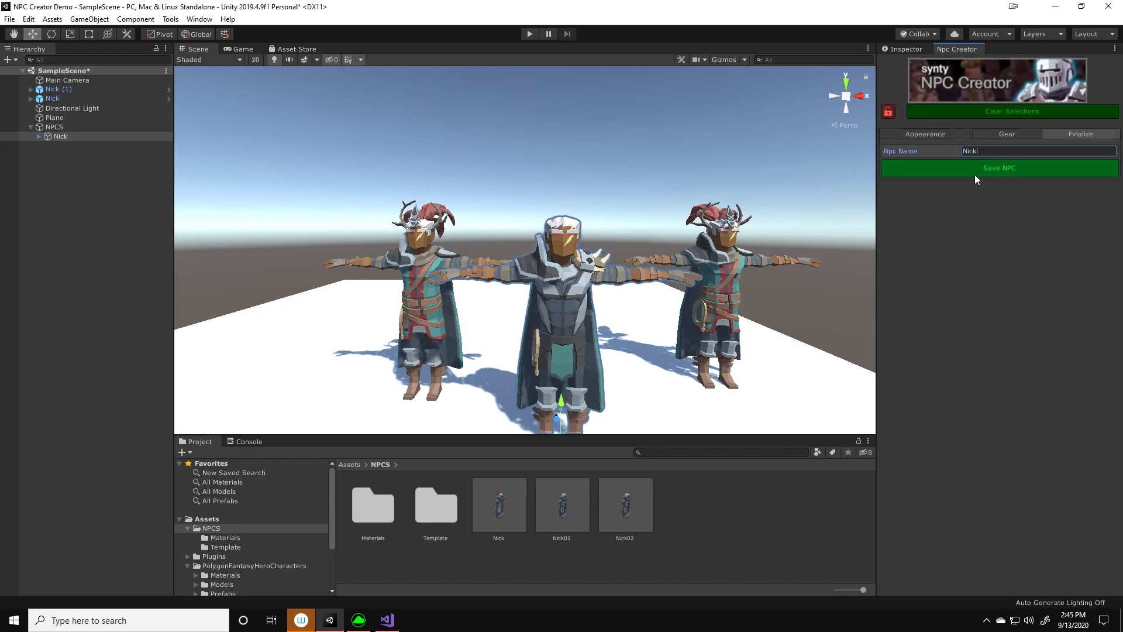
{"action": "left_click", "coordinate": [975, 174]}
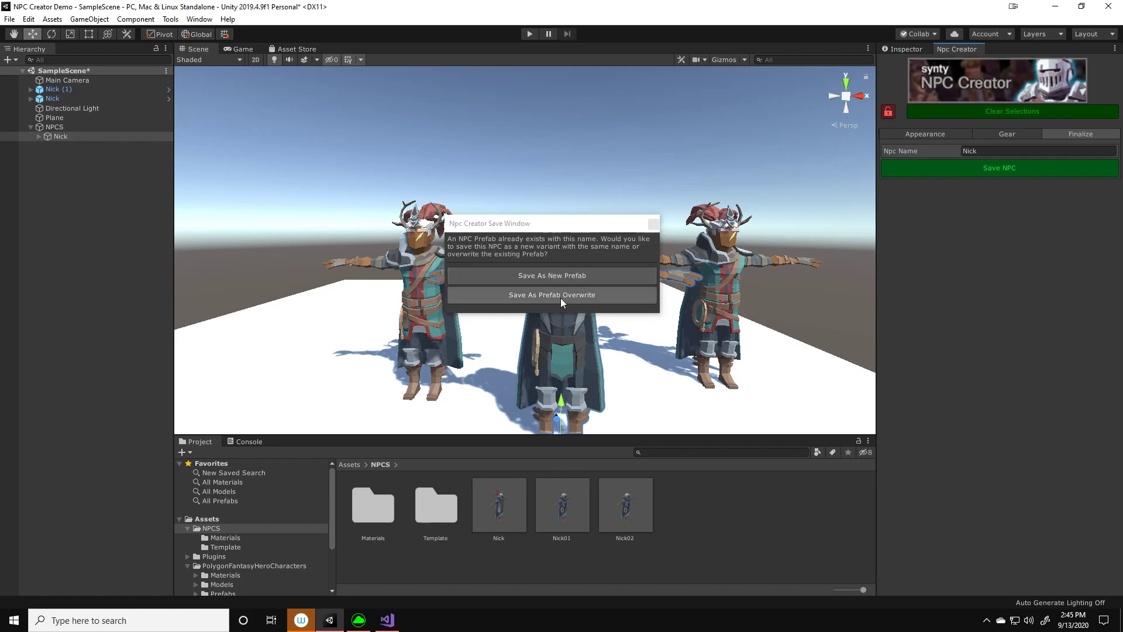
{"action": "left_click", "coordinate": [560, 297]}
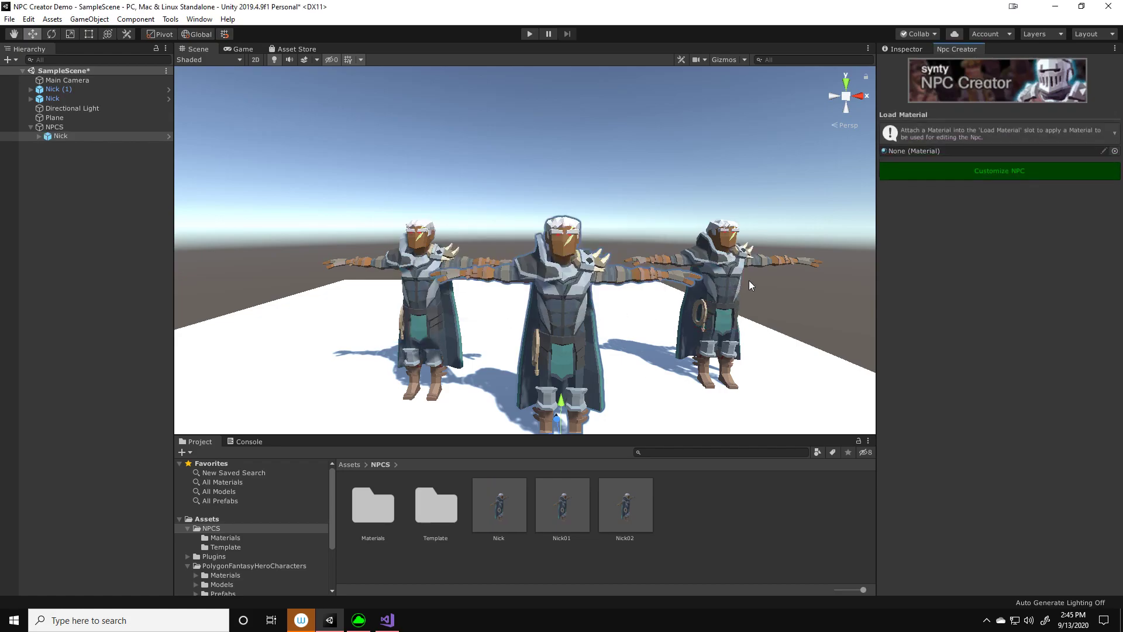
Reopen the Nick instance under NPCS for customizing, clear all its selections and release the selection lock
{"action": "right_click_drag", "start_coordinate": [626, 355], "coordinate": [658, 351]}
{"action": "middle_click_drag", "start_coordinate": [658, 351], "coordinate": [669, 343]}
{"action": "left_click", "coordinate": [968, 270]}
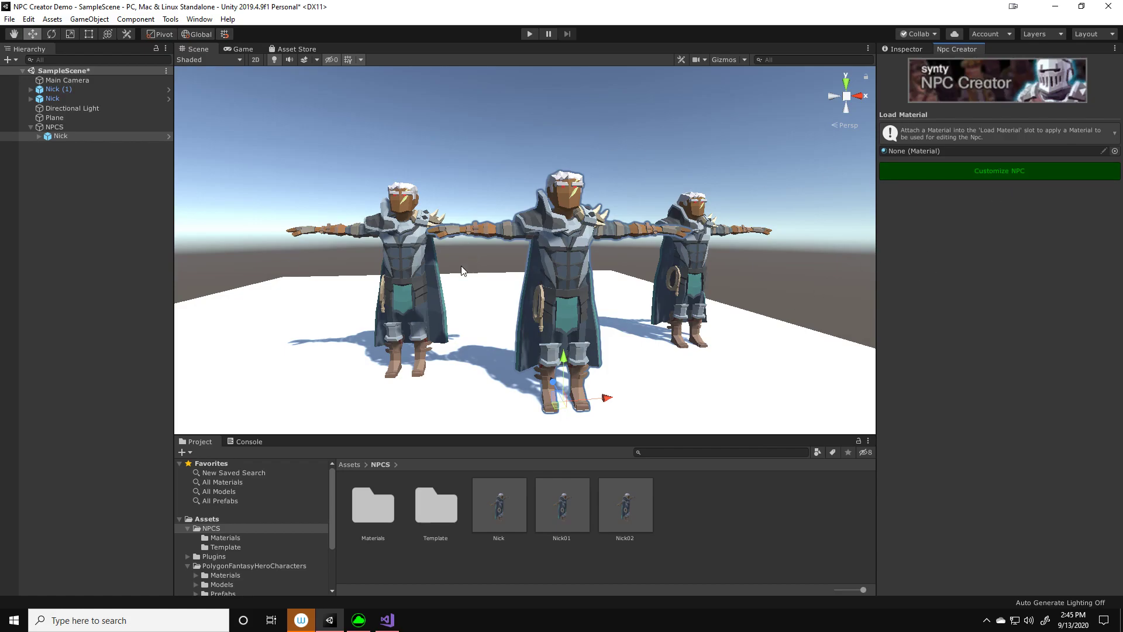
{"action": "left_click", "coordinate": [971, 178]}
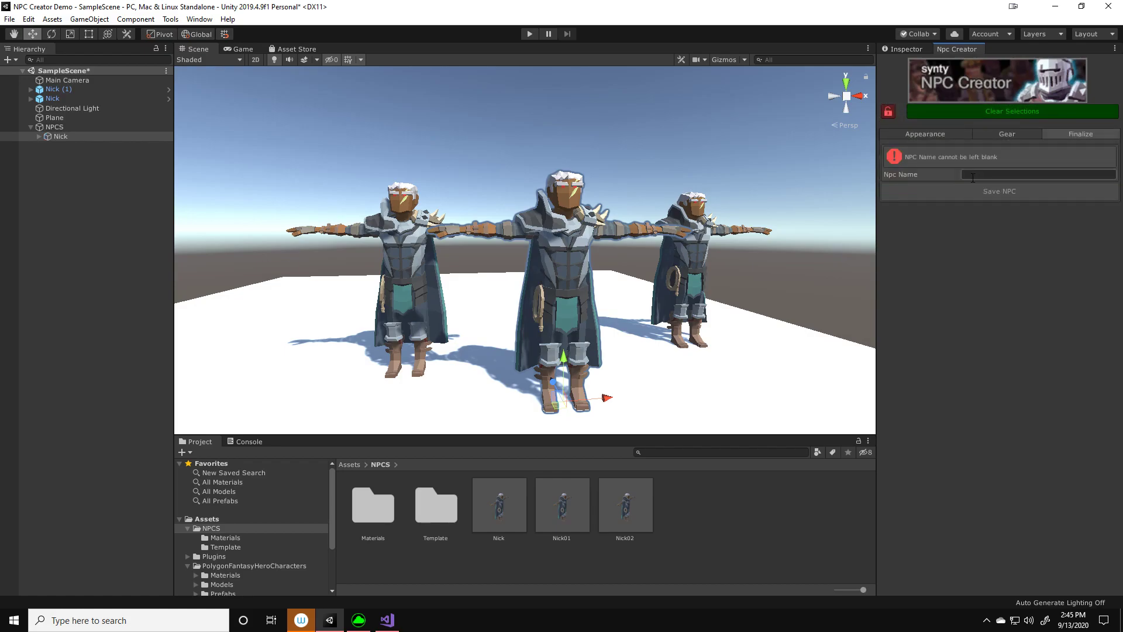
{"action": "left_click", "coordinate": [938, 131]}
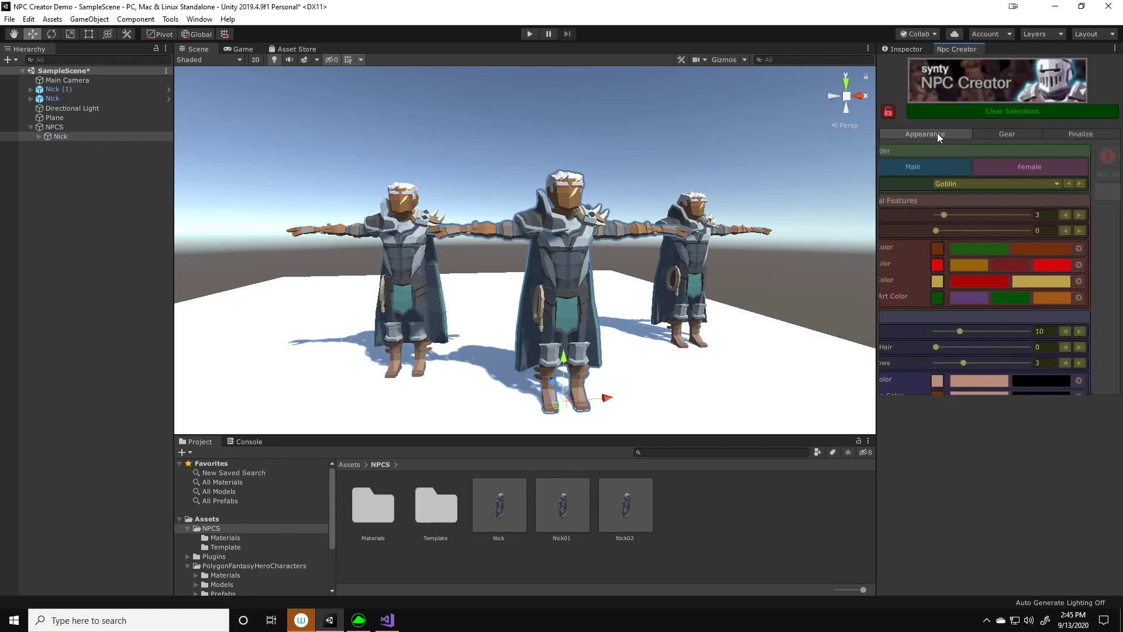
{"action": "left_click", "coordinate": [978, 114]}
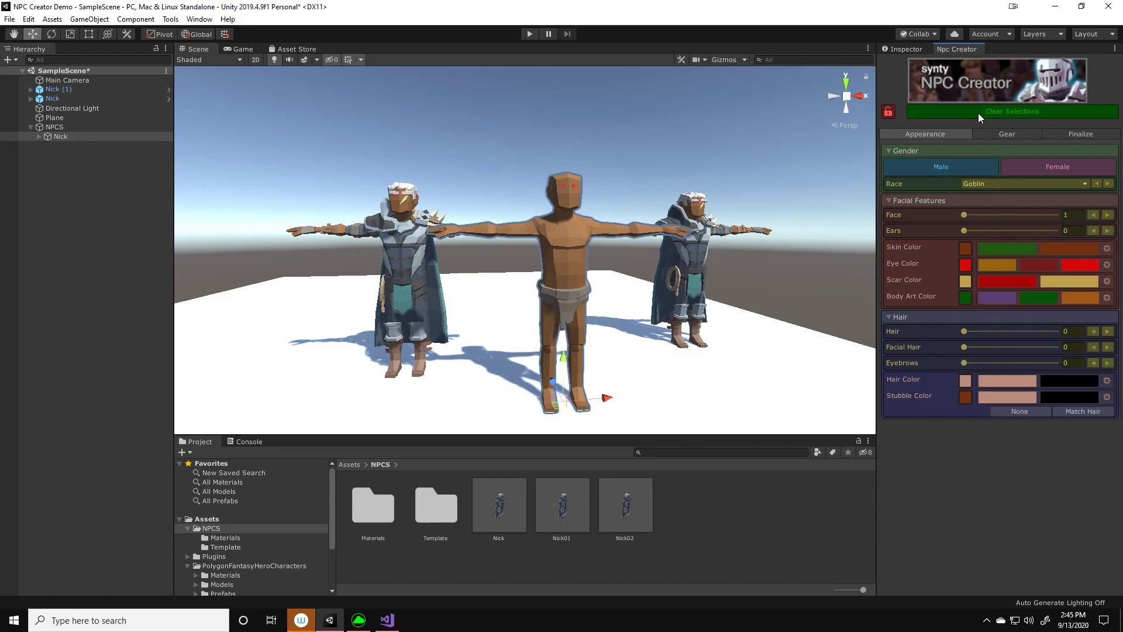
{"action": "right_click_drag", "start_coordinate": [685, 232], "coordinate": [701, 233]}
{"action": "middle_click_drag", "start_coordinate": [701, 233], "coordinate": [715, 245]}
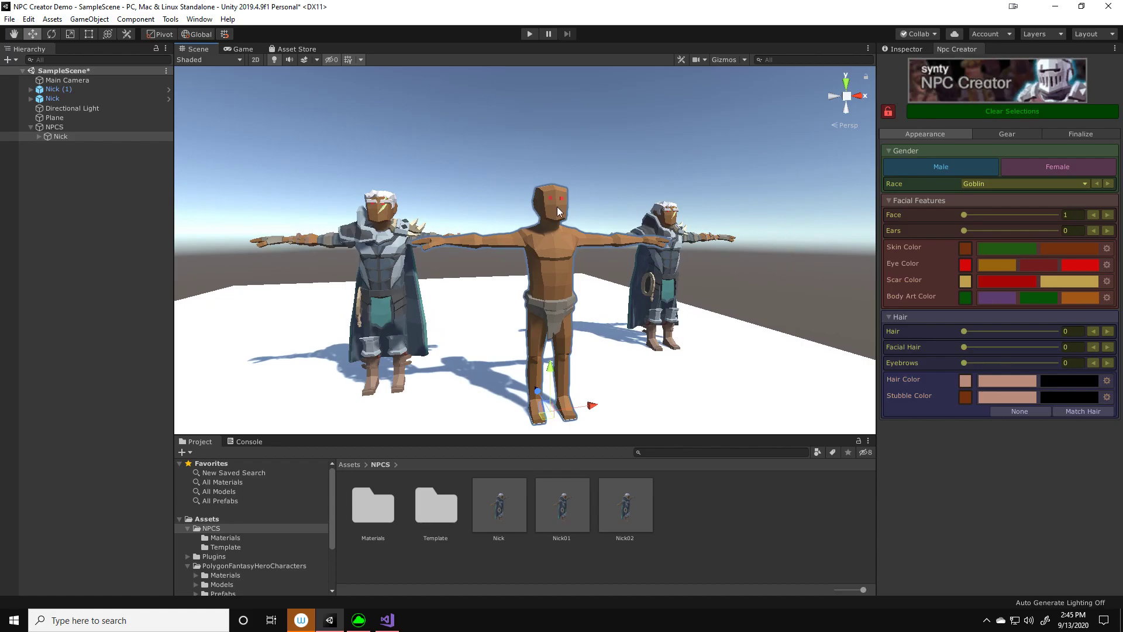
{"action": "scroll", "coordinate": [557, 216], "scroll_direction": "down", "scroll_amount": 3}
{"action": "middle_click_drag", "start_coordinate": [544, 232], "coordinate": [560, 215]}
{"action": "right_click_drag", "start_coordinate": [643, 304], "coordinate": [631, 296]}
{"action": "middle_click_drag", "start_coordinate": [632, 296], "coordinate": [613, 304]}
{"action": "left_click", "coordinate": [888, 112]}
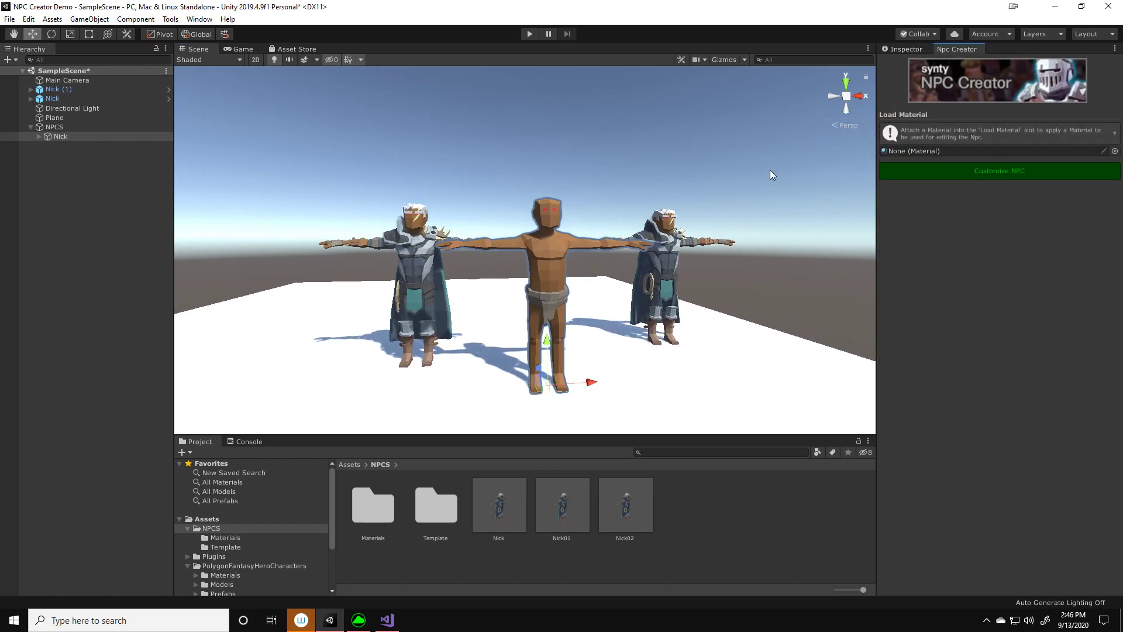
Collapse the NPCS group in the hierarchy and open the NpcCreator script from the project's Scripts/Editor folder in Visual Studio
{"action": "left_click", "coordinate": [43, 127]}
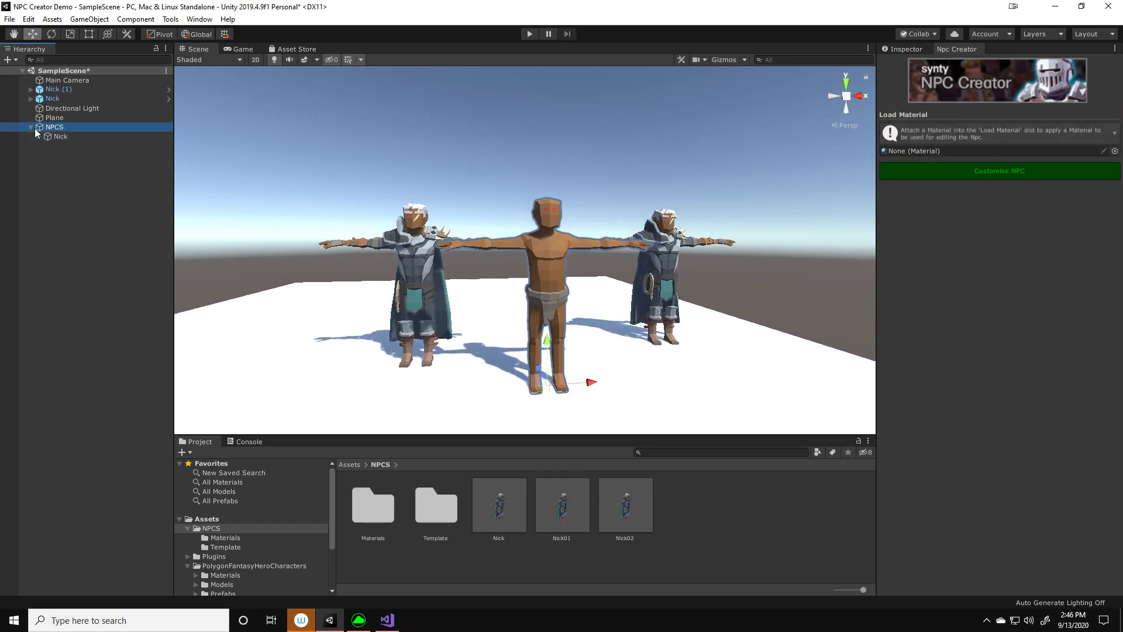
{"action": "left_click", "coordinate": [30, 128]}
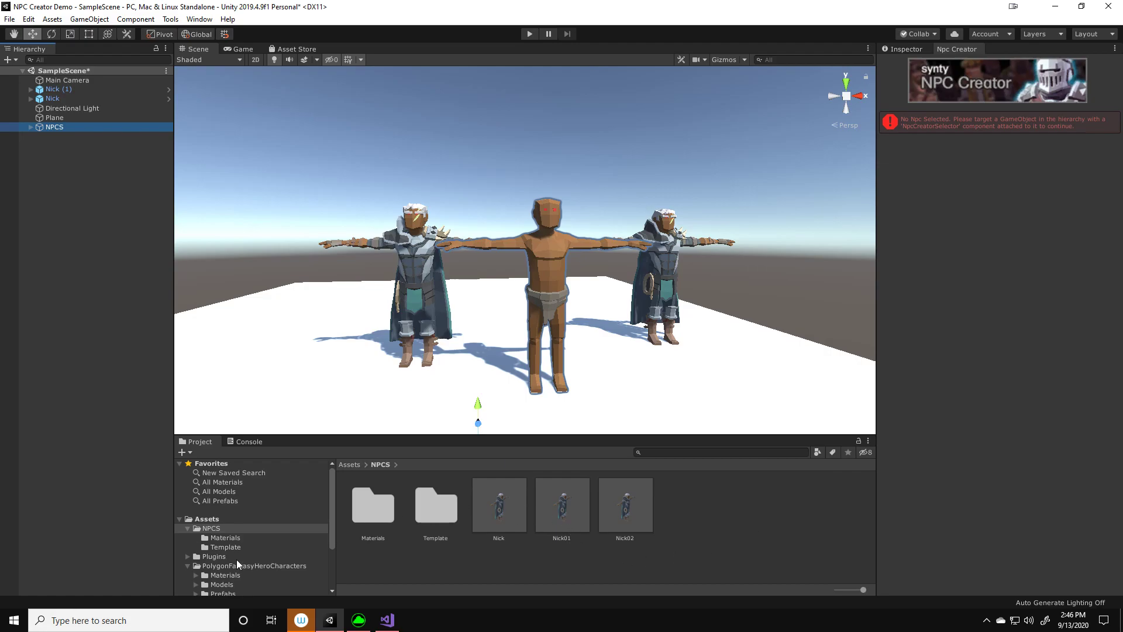
{"action": "scroll", "coordinate": [236, 561], "scroll_direction": "down", "scroll_amount": 3}
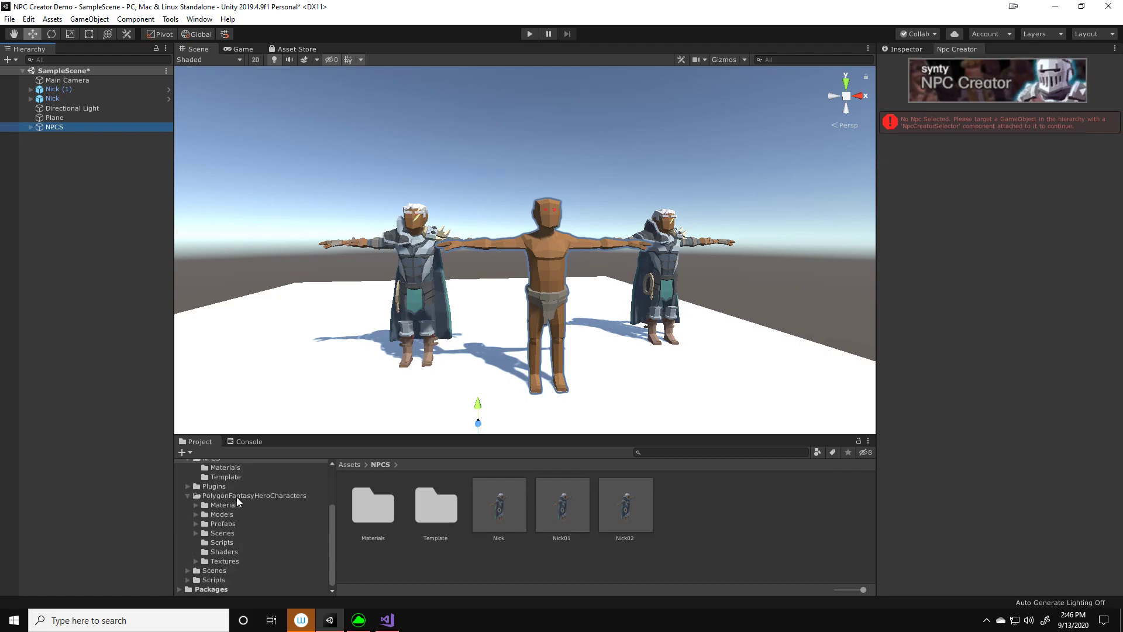
{"action": "left_click", "coordinate": [219, 579]}
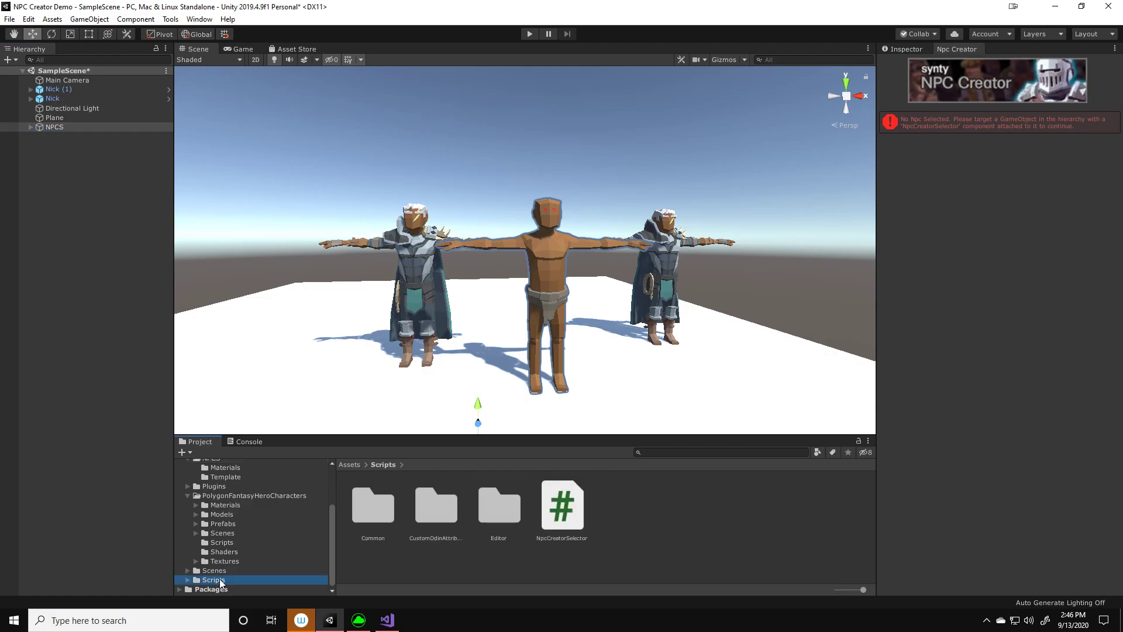
{"action": "double_click", "coordinate": [501, 514]}
{"action": "double_click", "coordinate": [373, 505]}
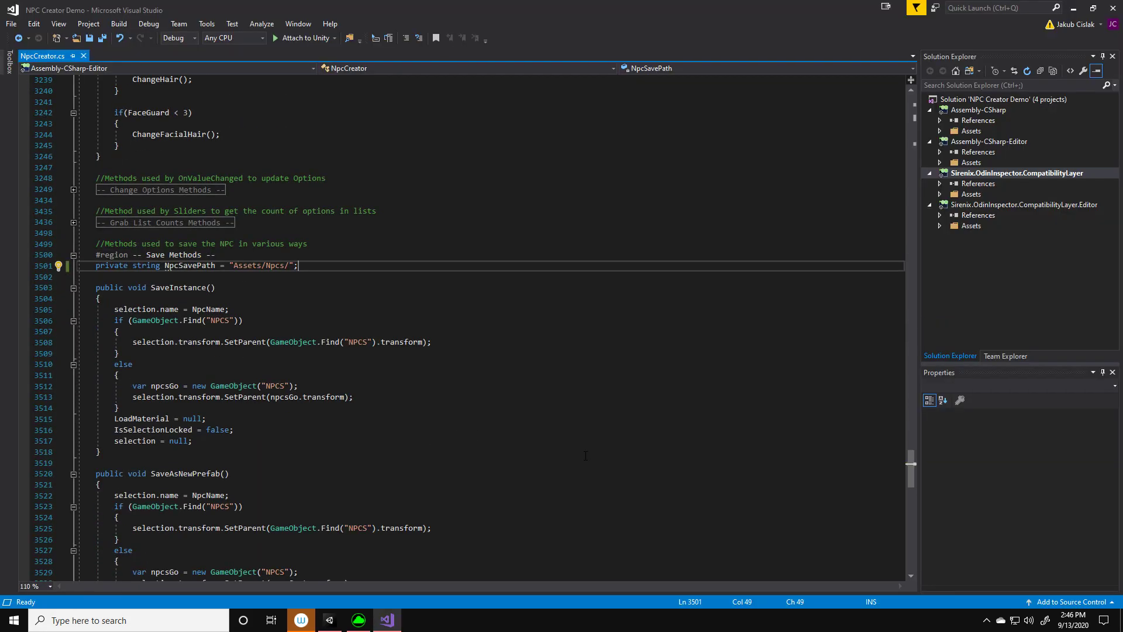
Go to the beginning of NpcCreator.cs and collapse the Editor Extension Methods/Variables region
{"action": "scroll", "coordinate": [585, 456], "scroll_direction": "up", "scroll_amount": 20}
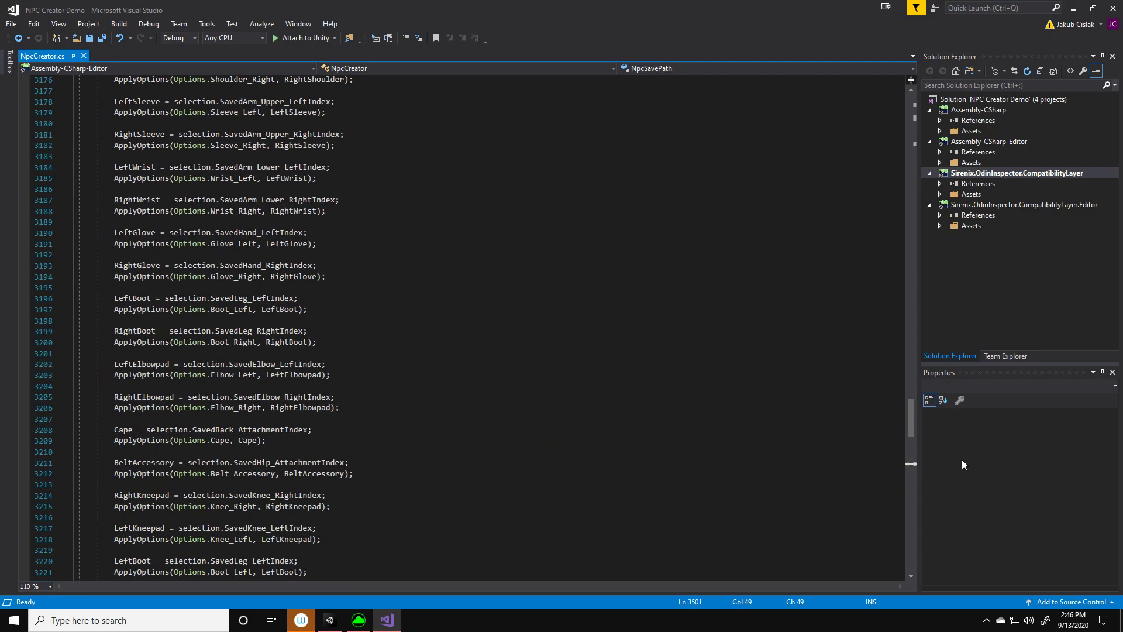
{"action": "left_click_drag", "start_coordinate": [907, 424], "coordinate": [902, 105]}
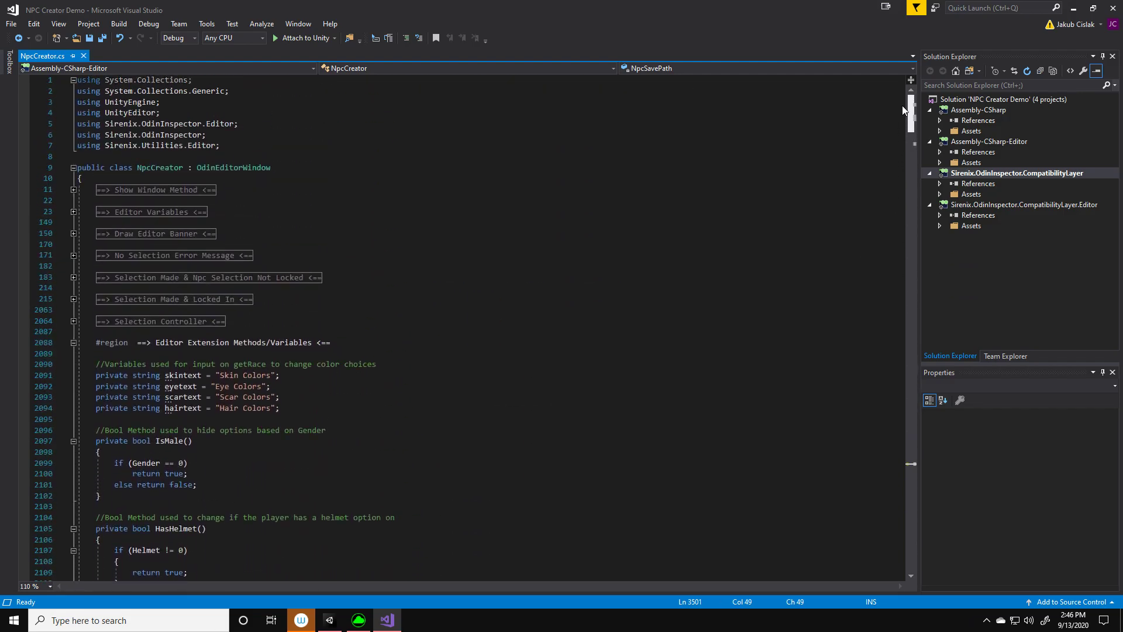
{"action": "left_click", "coordinate": [73, 343]}
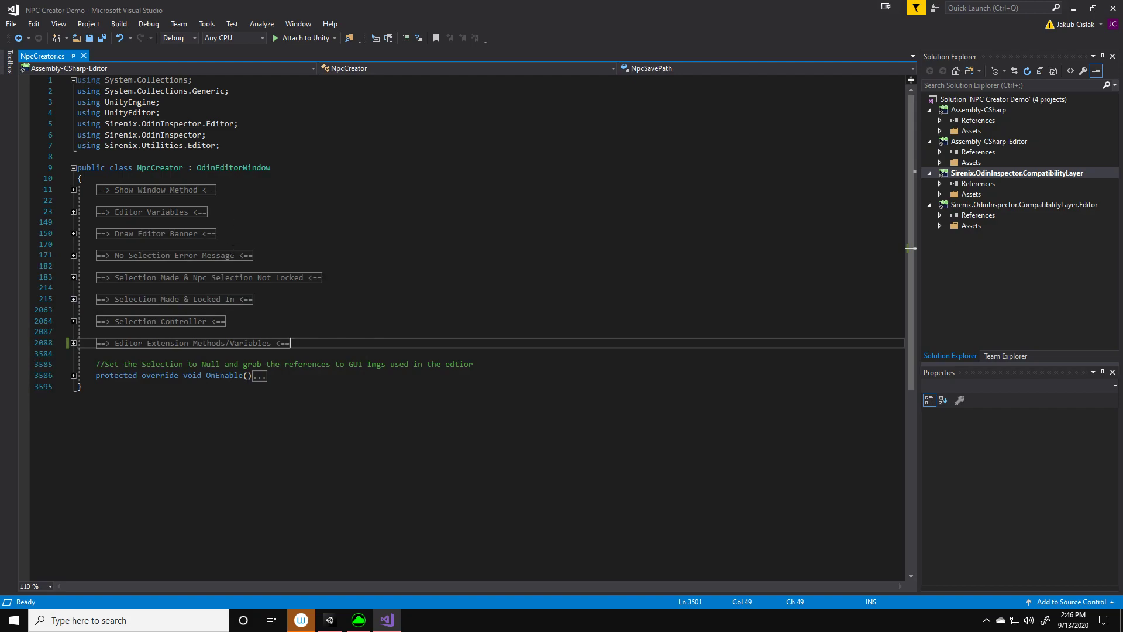
Examine the collapsed regions of NpcCreator.cs, from Draw Editor Banner and No Selection Error Message through Selection Controller
{"action": "left_click", "coordinate": [225, 234]}
{"action": "key", "text": "shift+Home"}
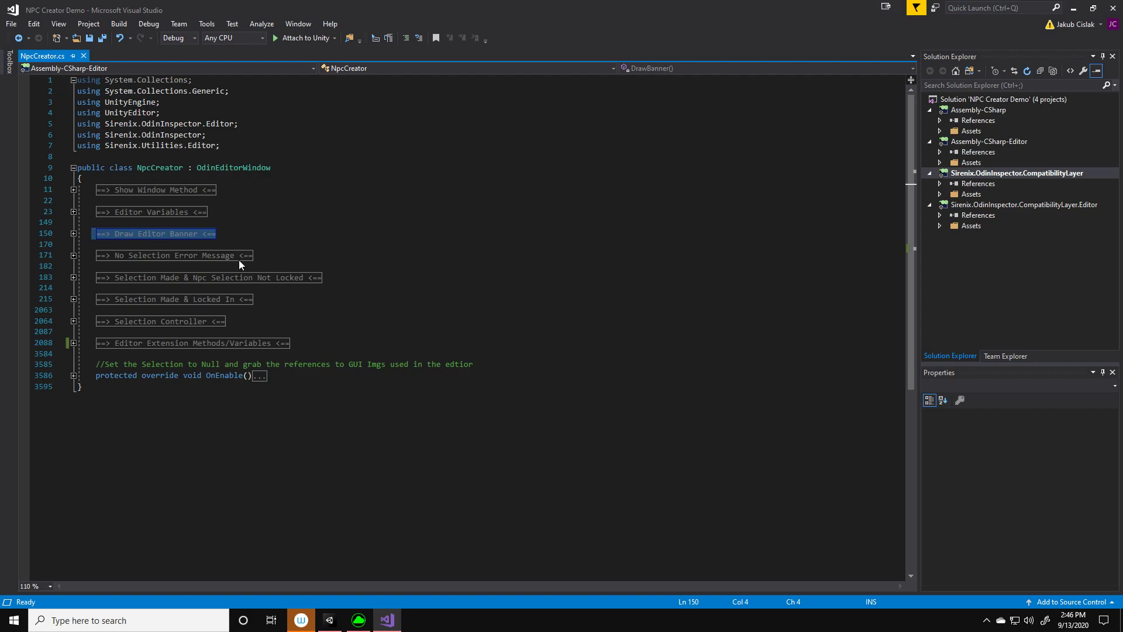
{"action": "mouse_move", "coordinate": [239, 259]}
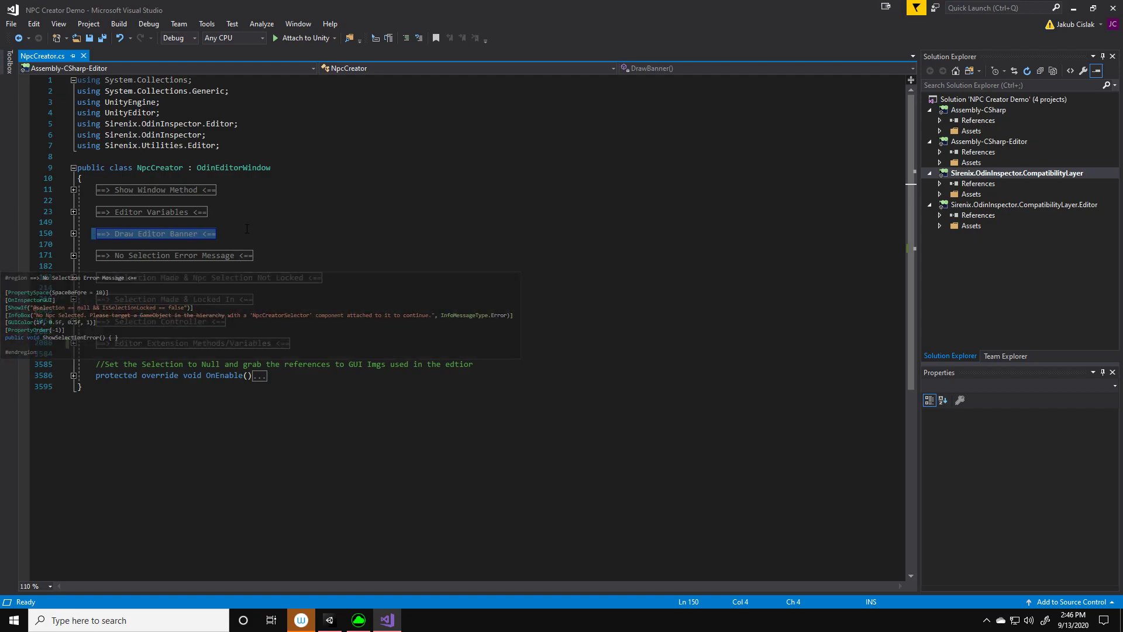
{"action": "left_click", "coordinate": [276, 256]}
{"action": "left_click_drag", "start_coordinate": [277, 257], "coordinate": [106, 264]}
{"action": "left_click", "coordinate": [268, 256]}
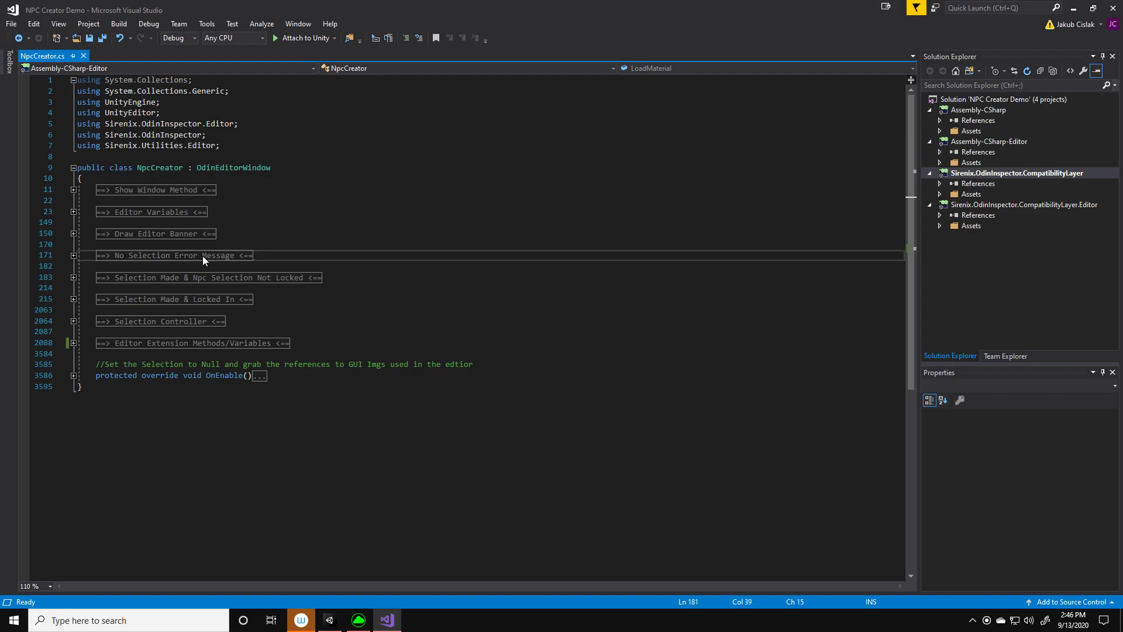
{"action": "mouse_move", "coordinate": [172, 257]}
{"action": "mouse_move", "coordinate": [146, 280]}
{"action": "mouse_move", "coordinate": [114, 301]}
{"action": "mouse_move", "coordinate": [149, 324]}
Switch back to Unity, open the Nick prefab copy outside the NPCS group for customizing and frame it in the scene
{"action": "left_click", "coordinate": [329, 620]}
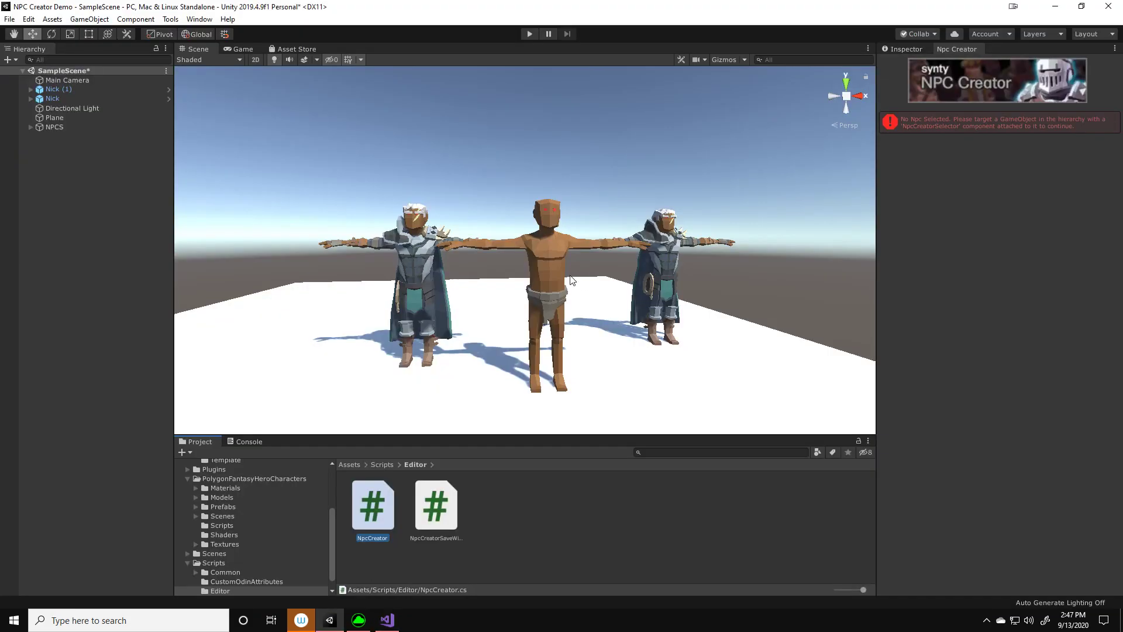
{"action": "left_click", "coordinate": [57, 98]}
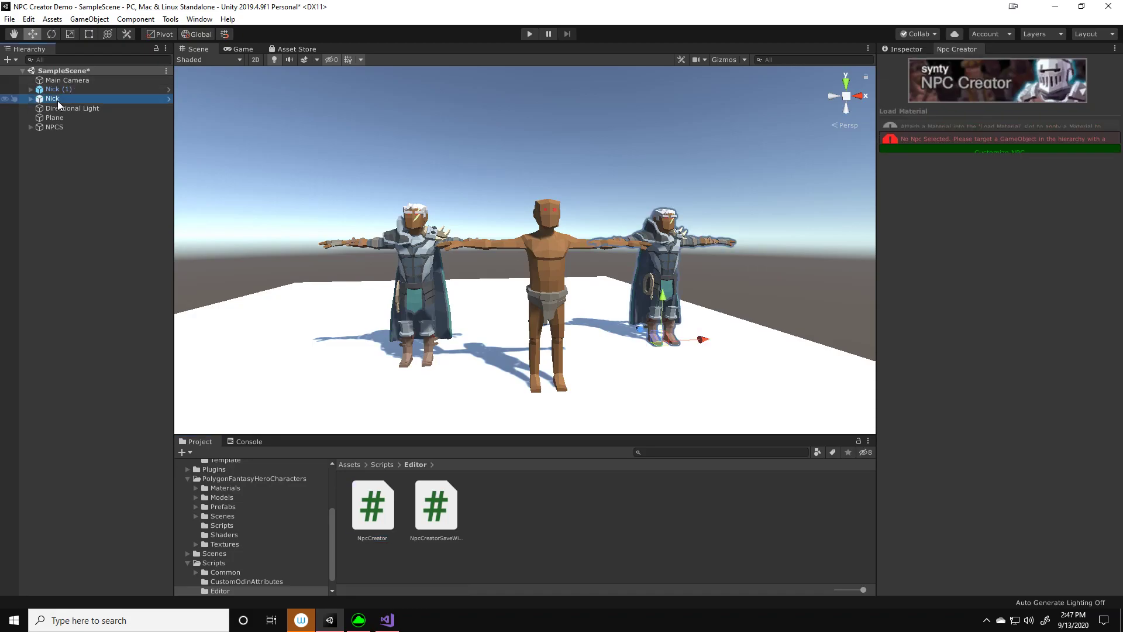
{"action": "left_click", "coordinate": [970, 170]}
{"action": "middle_click_drag", "start_coordinate": [761, 272], "coordinate": [680, 258]}
{"action": "scroll", "coordinate": [692, 251], "scroll_direction": "up", "scroll_amount": 3}
{"action": "key", "text": "f"}
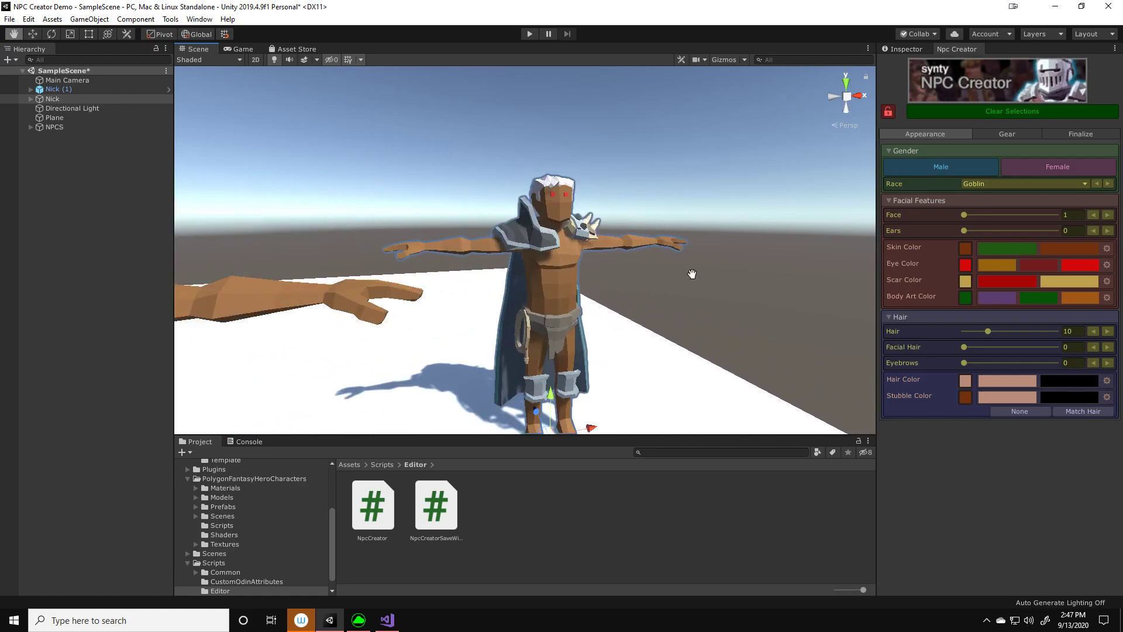
Select Nick (1) in the hierarchy and unlock the NPC currently being customized
{"action": "mouse_move", "coordinate": [589, 245]}
{"action": "middle_mouse_down"}
{"action": "mouse_move", "coordinate": [604, 249]}
{"action": "mouse_move", "coordinate": [581, 239]}
{"action": "middle_mouse_up"}
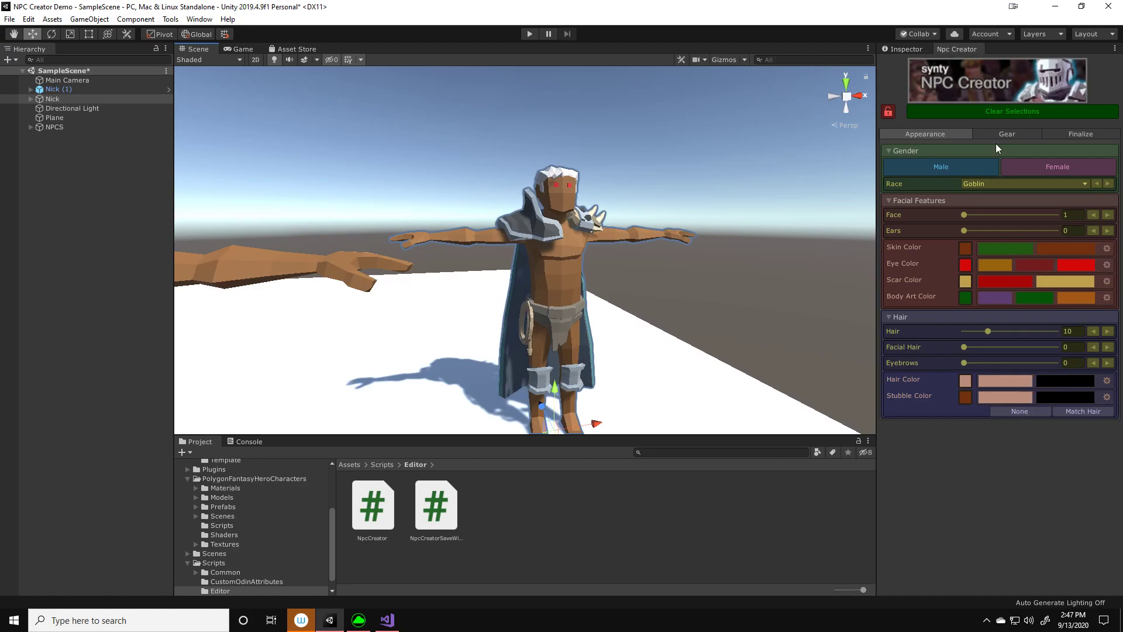
{"action": "scroll", "coordinate": [730, 225], "scroll_direction": "down", "scroll_amount": 2}
{"action": "scroll", "coordinate": [728, 226], "scroll_direction": "down", "scroll_amount": 3}
{"action": "middle_click_drag", "start_coordinate": [660, 245], "coordinate": [683, 240]}
{"action": "middle_click_drag", "start_coordinate": [517, 283], "coordinate": [623, 273]}
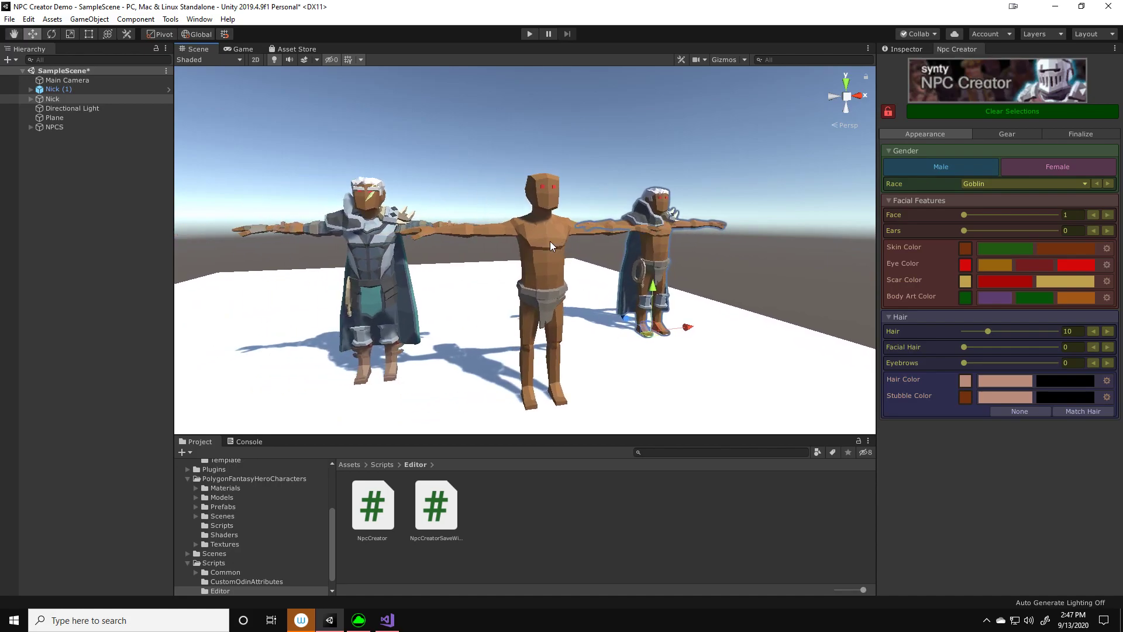
{"action": "left_click", "coordinate": [53, 89]}
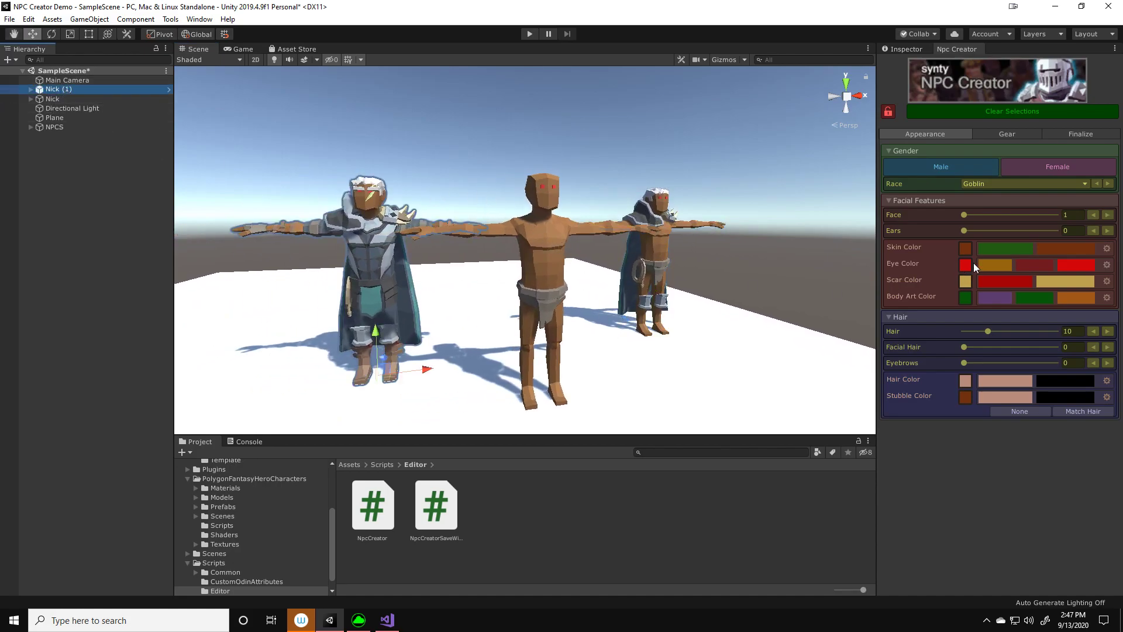
{"action": "left_click_drag", "start_coordinate": [963, 215], "coordinate": [1018, 215]}
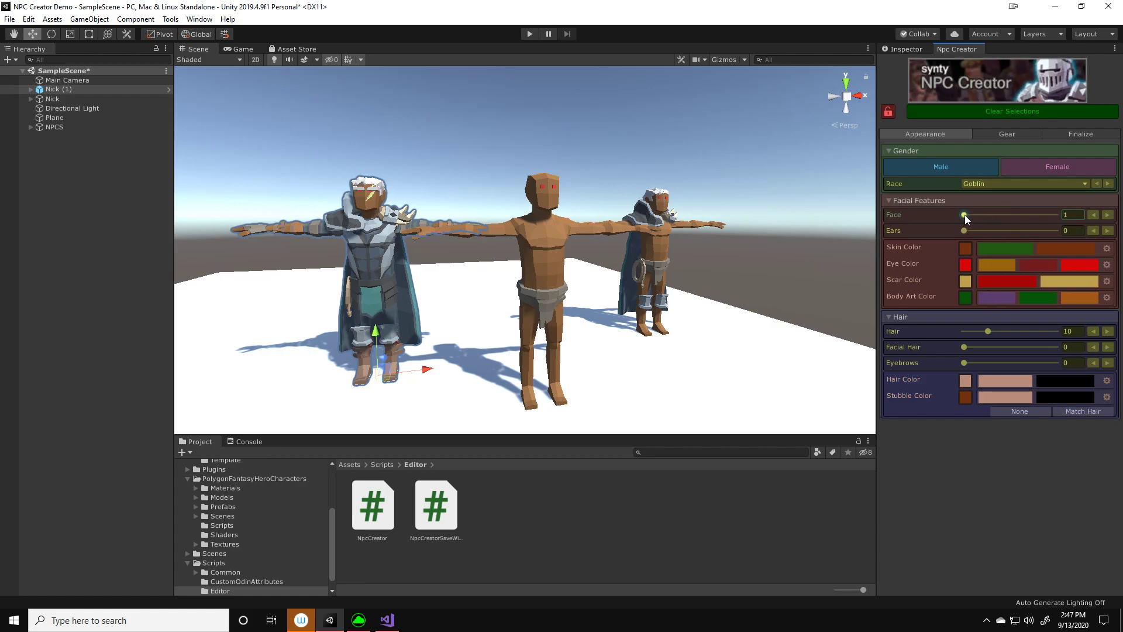
{"action": "left_click", "coordinate": [916, 112]}
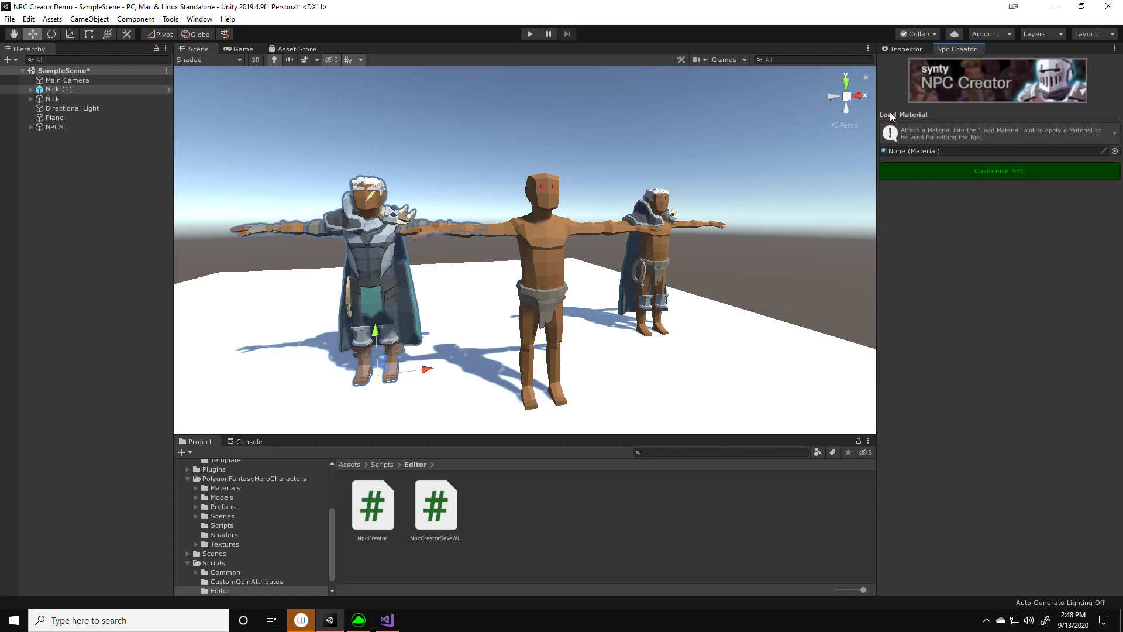
Select the Nick object inside the NPCS group and open it for customizing in the NPC Creator
{"action": "left_click", "coordinate": [546, 254]}
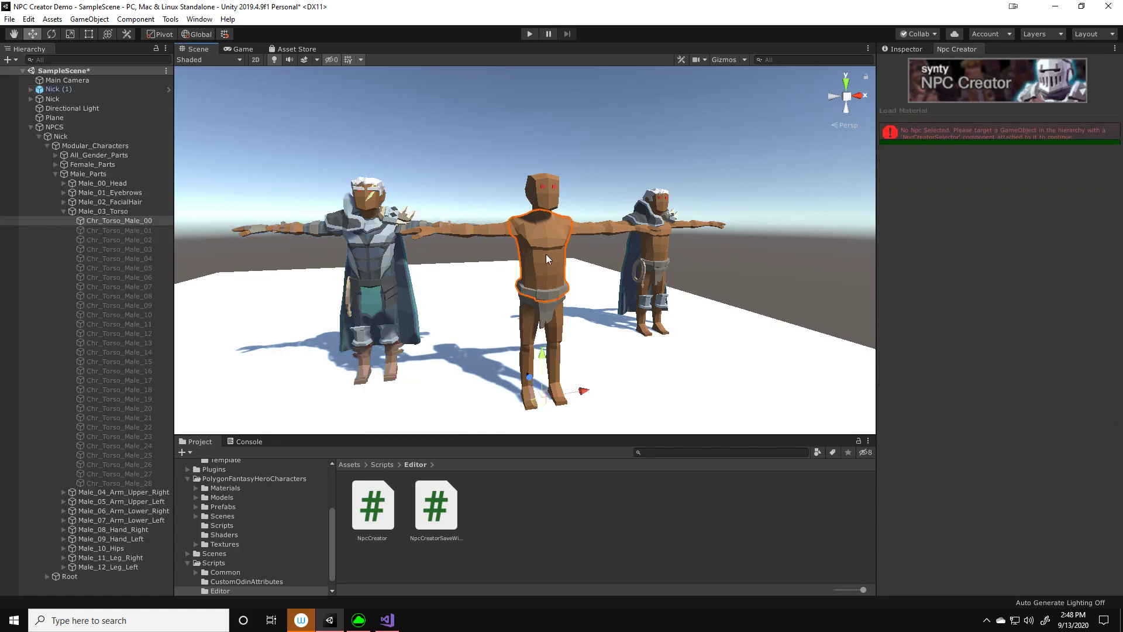
{"action": "left_click", "coordinate": [75, 135]}
{"action": "left_click", "coordinate": [929, 174]}
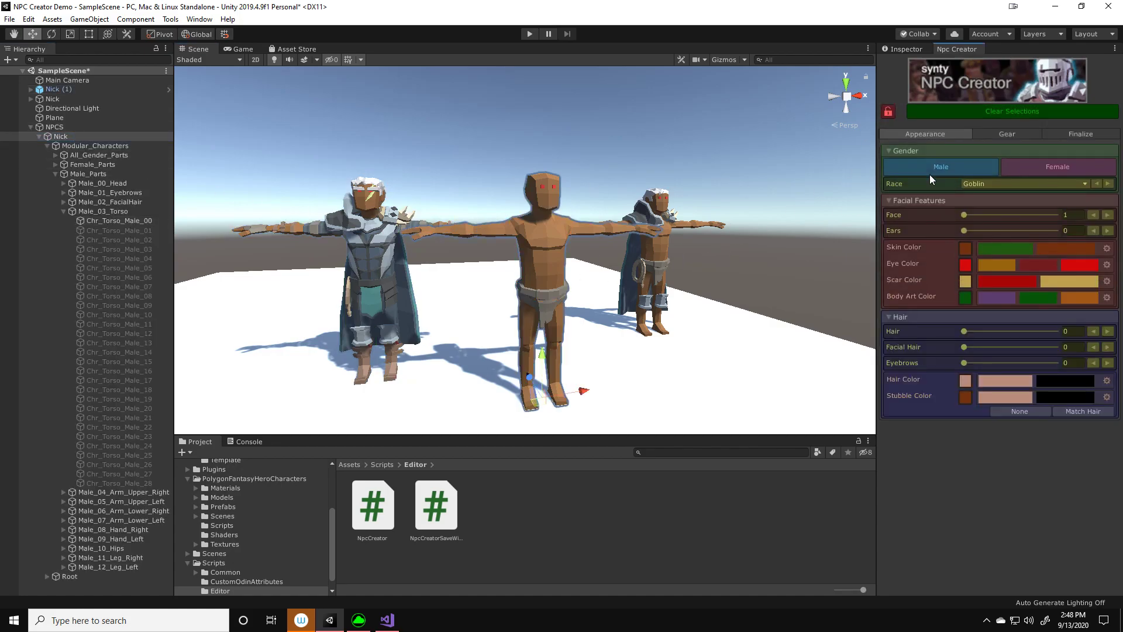
{"action": "key", "text": "d"}
{"action": "right_click_drag", "start_coordinate": [726, 211], "coordinate": [653, 233]}
{"action": "middle_click_drag", "start_coordinate": [652, 233], "coordinate": [573, 213]}
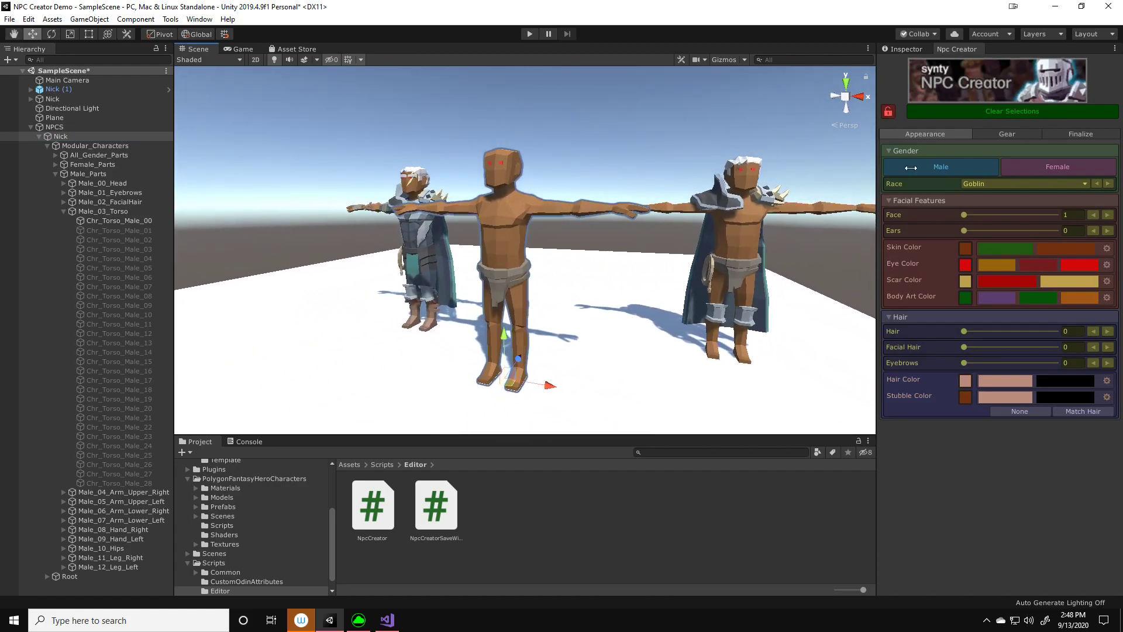
Unlock the Nick NPC selection and collapse the NPCS group in the hierarchy
{"action": "left_click", "coordinate": [893, 114]}
{"action": "right_click_drag", "start_coordinate": [685, 209], "coordinate": [780, 213]}
{"action": "key", "text": "a"}
{"action": "middle_click_drag", "start_coordinate": [647, 254], "coordinate": [720, 246]}
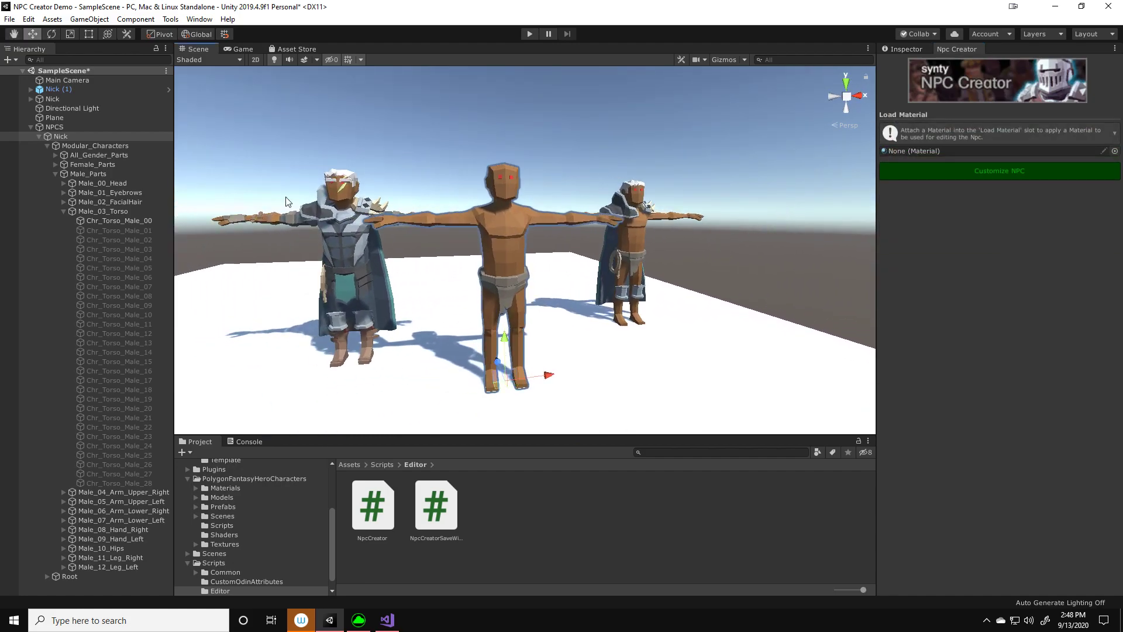
{"action": "left_click", "coordinate": [40, 135]}
{"action": "left_click", "coordinate": [33, 129]}
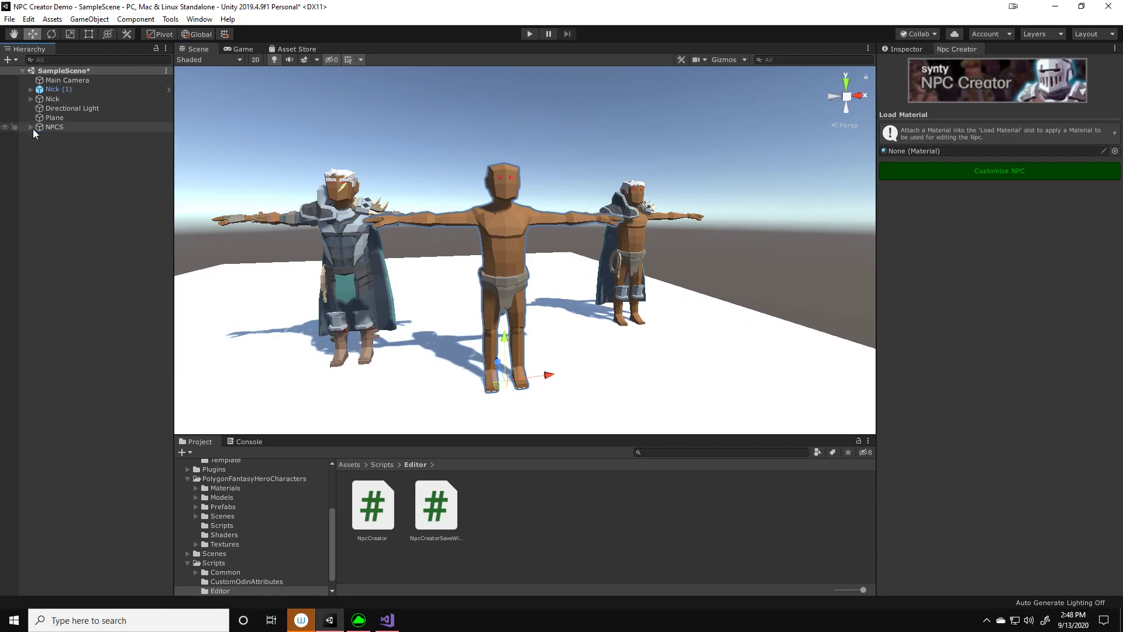
{"action": "middle_click_drag", "start_coordinate": [711, 257], "coordinate": [742, 250]}
{"action": "right_click_drag", "start_coordinate": [663, 323], "coordinate": [685, 316]}
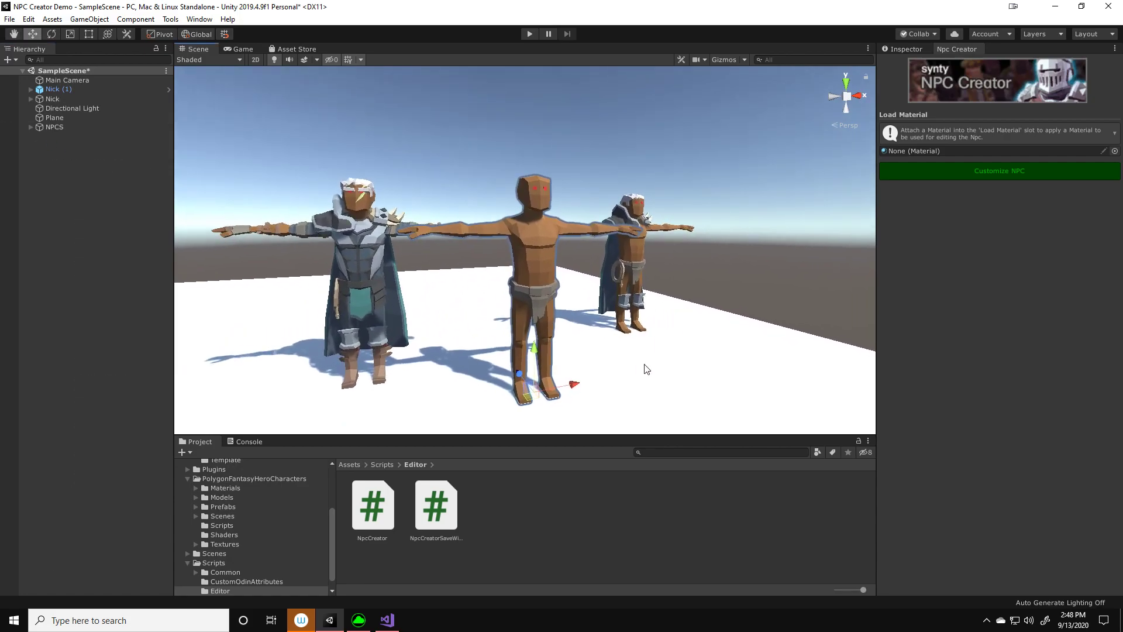
Switch to Visual Studio and expand the Selection Made & Locked In, Appearance Tab and Gender Drop-Down regions of NpcCreator.cs
{"action": "mouse_move", "coordinate": [386, 624]}
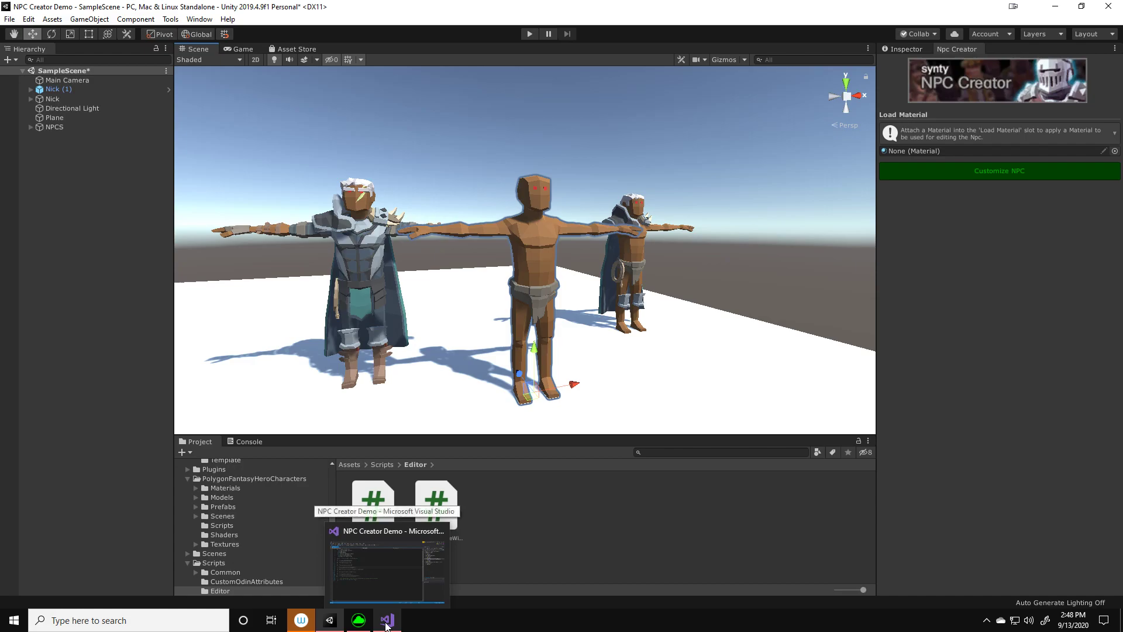
{"action": "left_click", "coordinate": [387, 564]}
{"action": "left_click", "coordinate": [262, 297]}
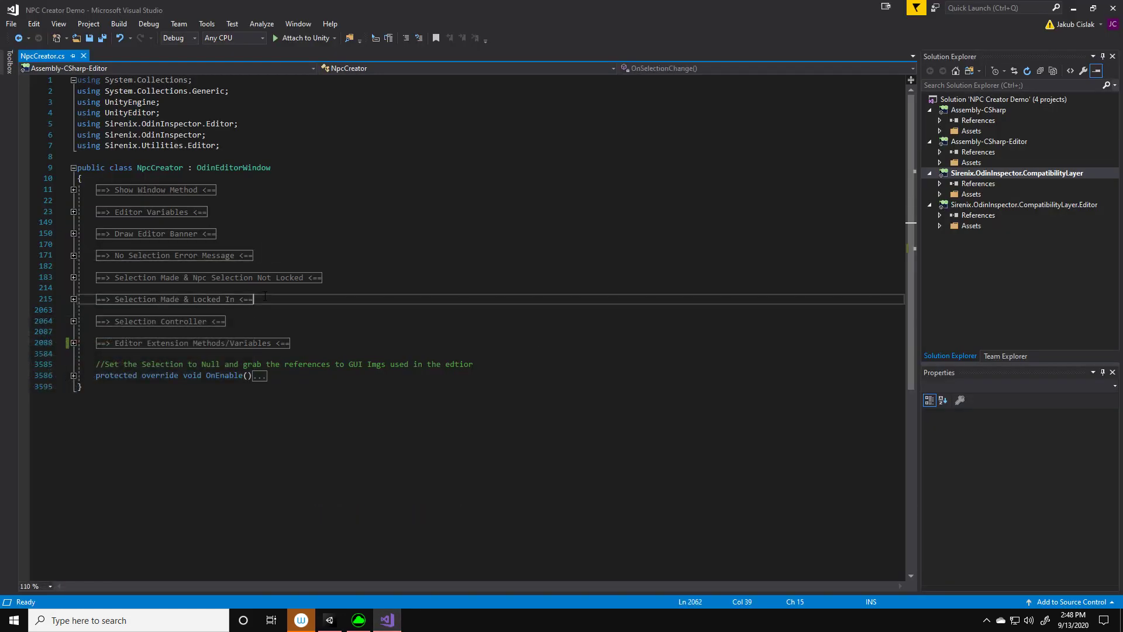
{"action": "left_click", "coordinate": [73, 299]}
{"action": "left_click", "coordinate": [340, 406]}
{"action": "key", "text": "Up"}
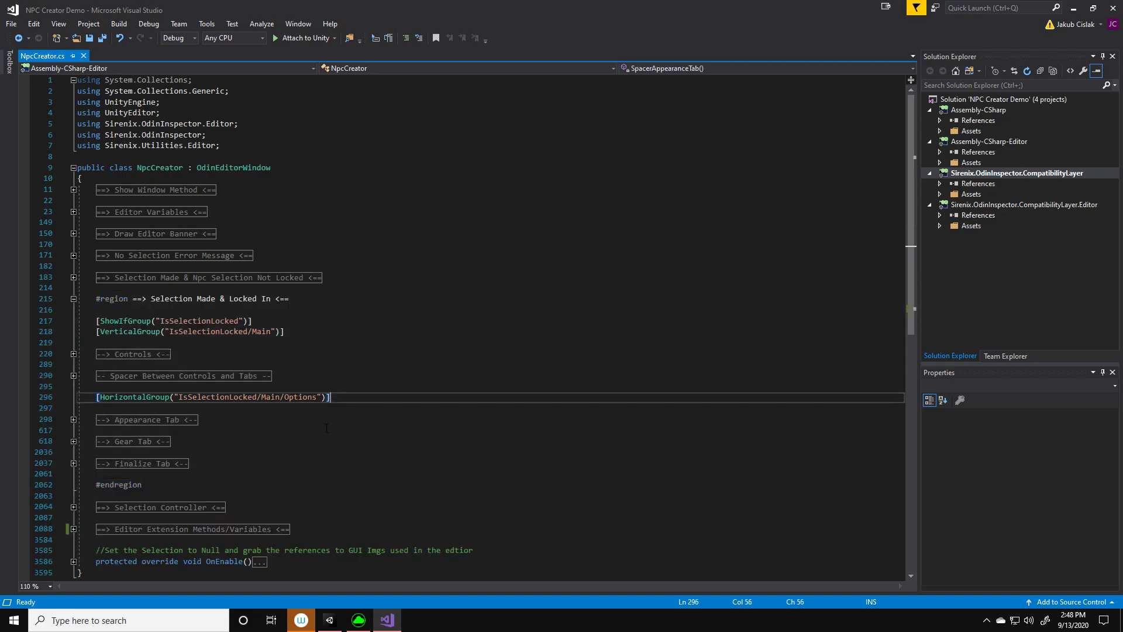
{"action": "left_click", "coordinate": [73, 419]}
{"action": "scroll", "coordinate": [201, 444], "scroll_direction": "down", "scroll_amount": 2}
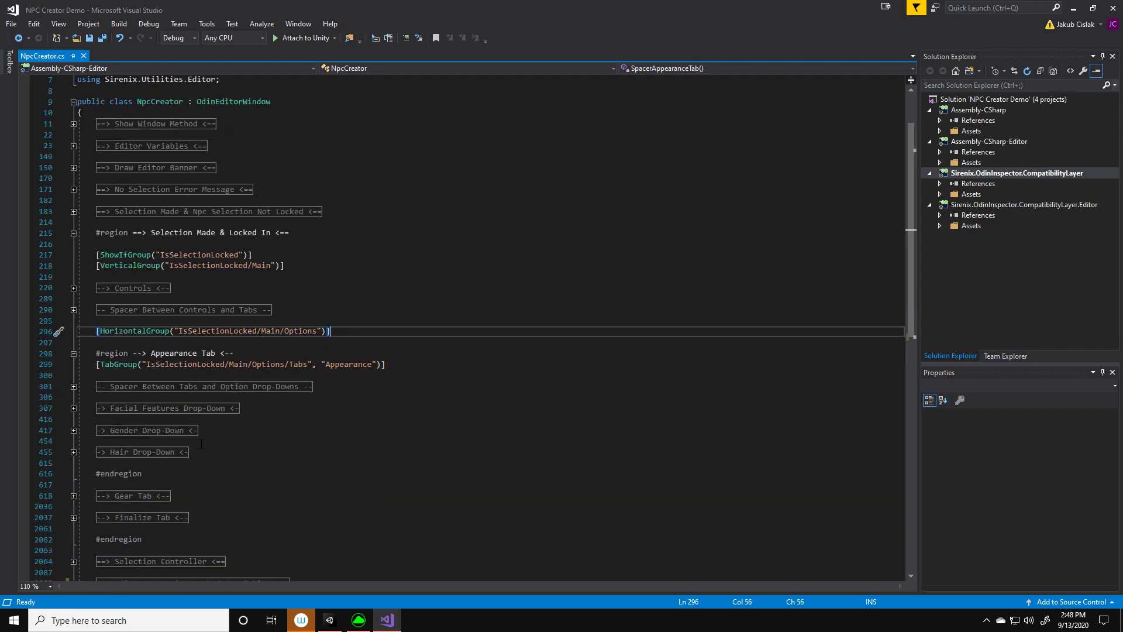
{"action": "left_click", "coordinate": [73, 430]}
Add a HalfElf entry after Undead in the RaceEnum enumeration and save the script
{"action": "scroll", "coordinate": [147, 443], "scroll_direction": "down", "scroll_amount": 2}
{"action": "left_click", "coordinate": [145, 441]}
{"action": "left_click_drag", "start_coordinate": [145, 441], "coordinate": [114, 397]}
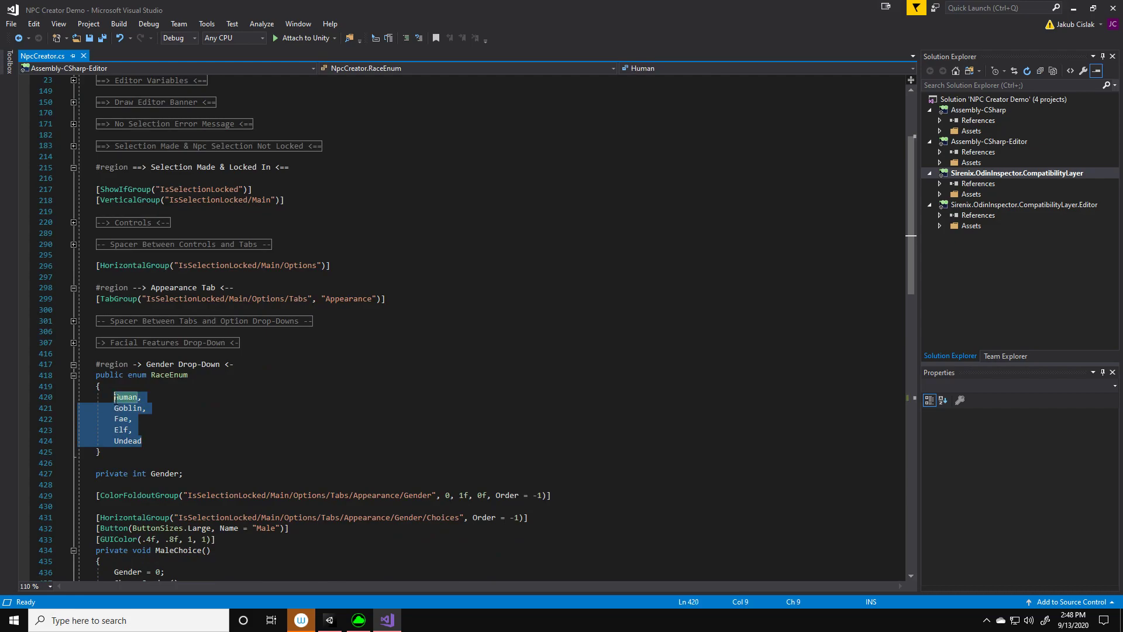
{"action": "left_click", "coordinate": [145, 441]}
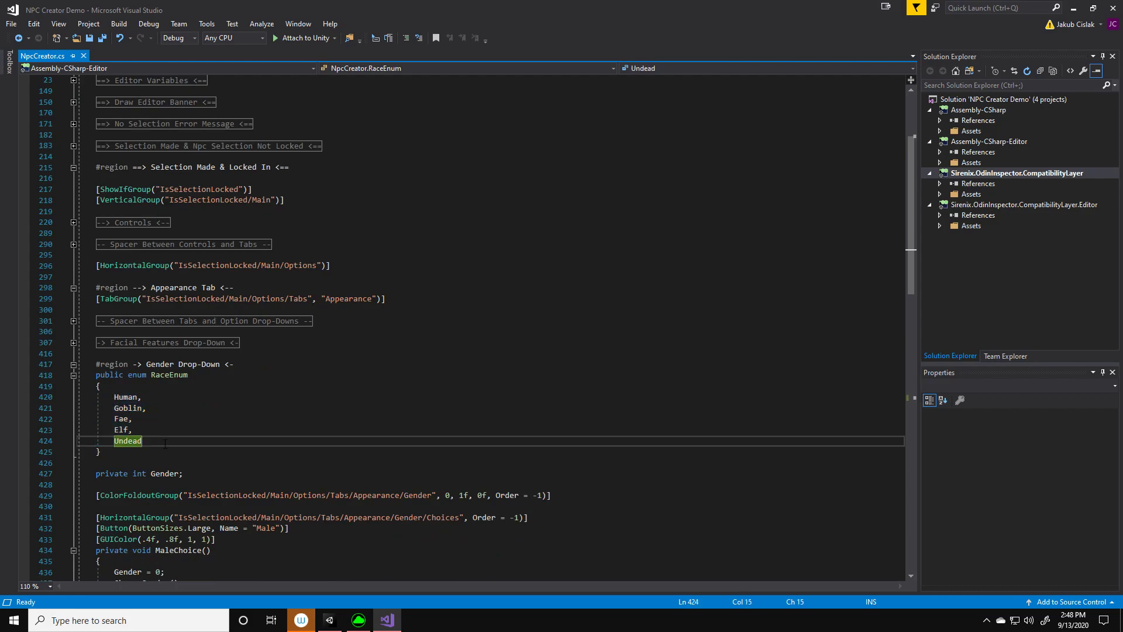
{"action": "key", "text": "Return"}
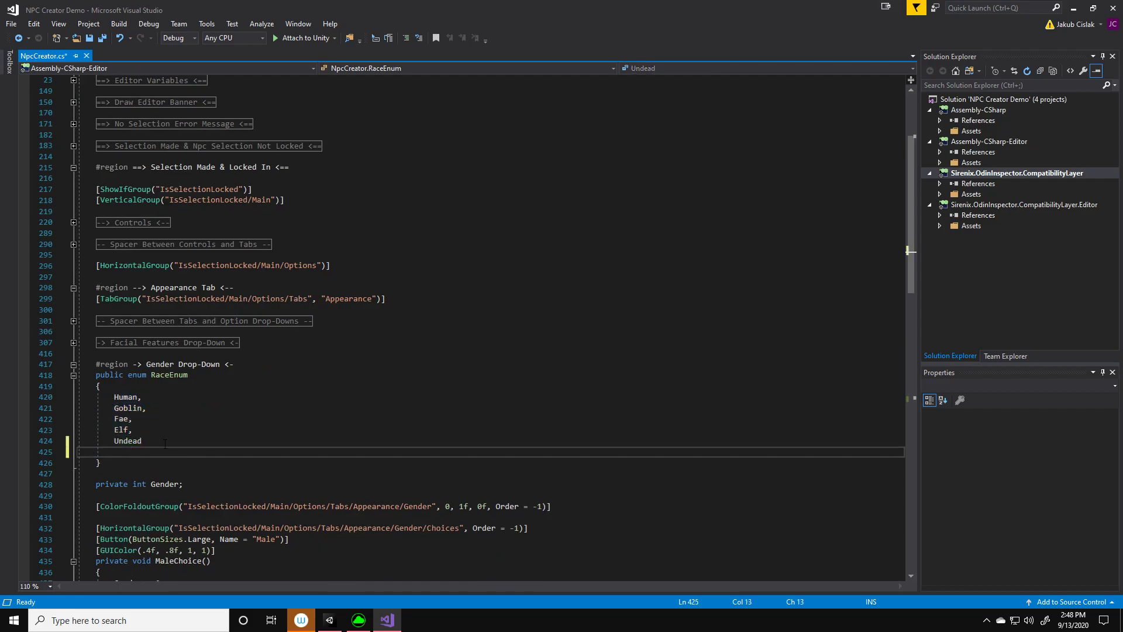
{"action": "key", "text": "BackSpace"}
{"action": "type", "text": ","}
{"action": "key", "text": "Return"}
{"action": "type", "text": "Half-Elf"}
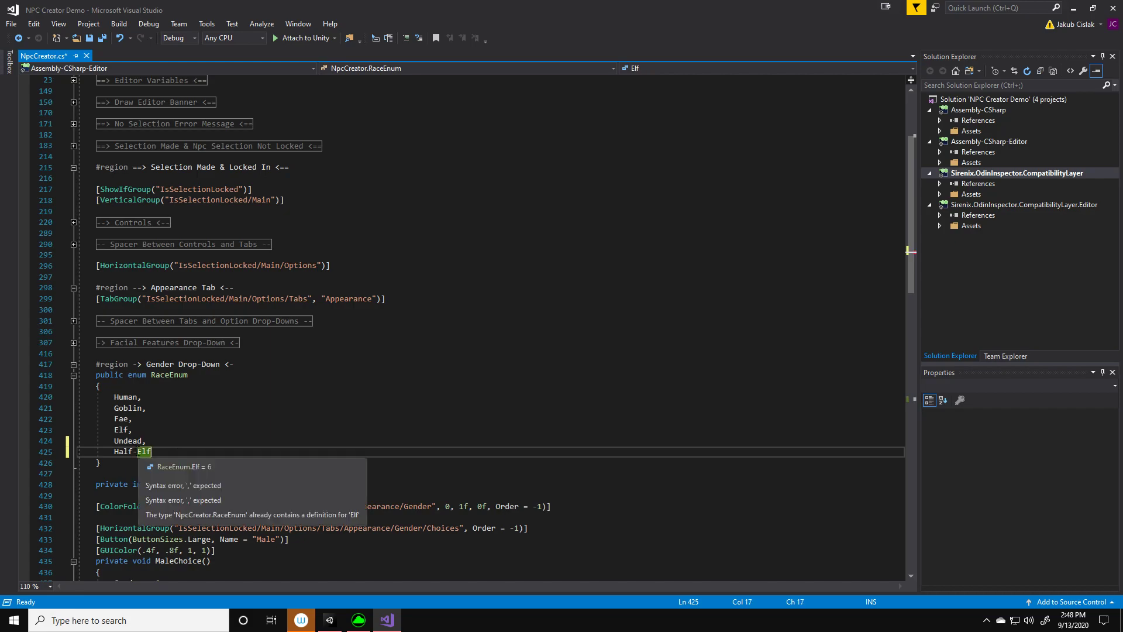
{"action": "key", "text": "Left"}
{"action": "key", "text": "Left"}
{"action": "key", "text": "Left"}
{"action": "key", "text": "BackSpace"}
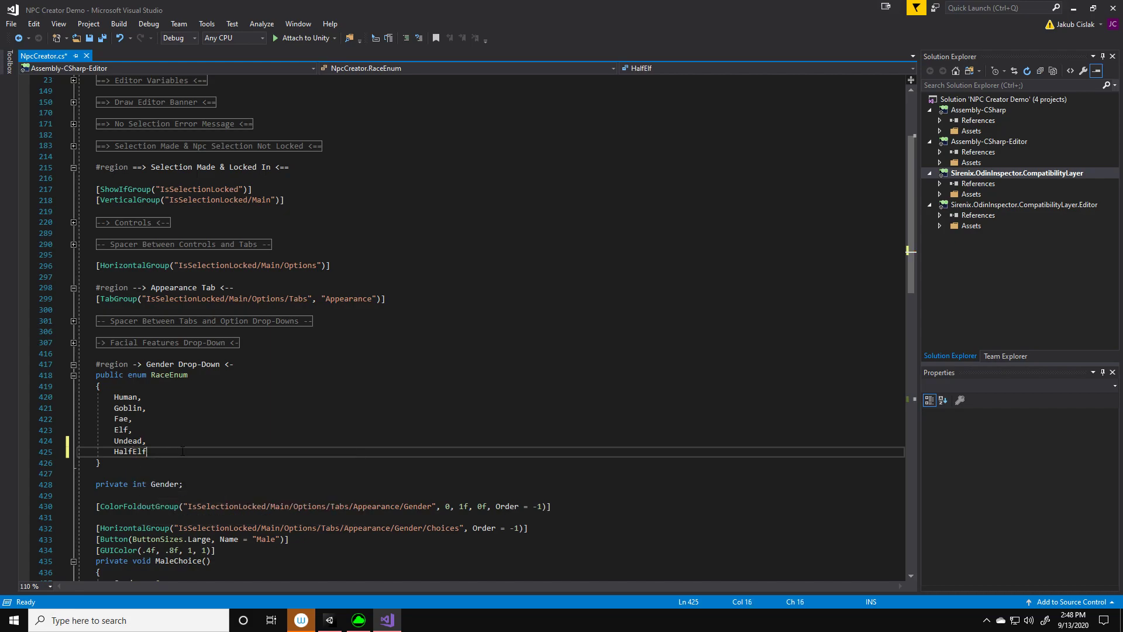
{"action": "key", "text": "ctrl+s"}
Switch back to Unity, open the Nick NPC for customizing and check the race choices in the Gender section
{"action": "left_click", "coordinate": [330, 621]}
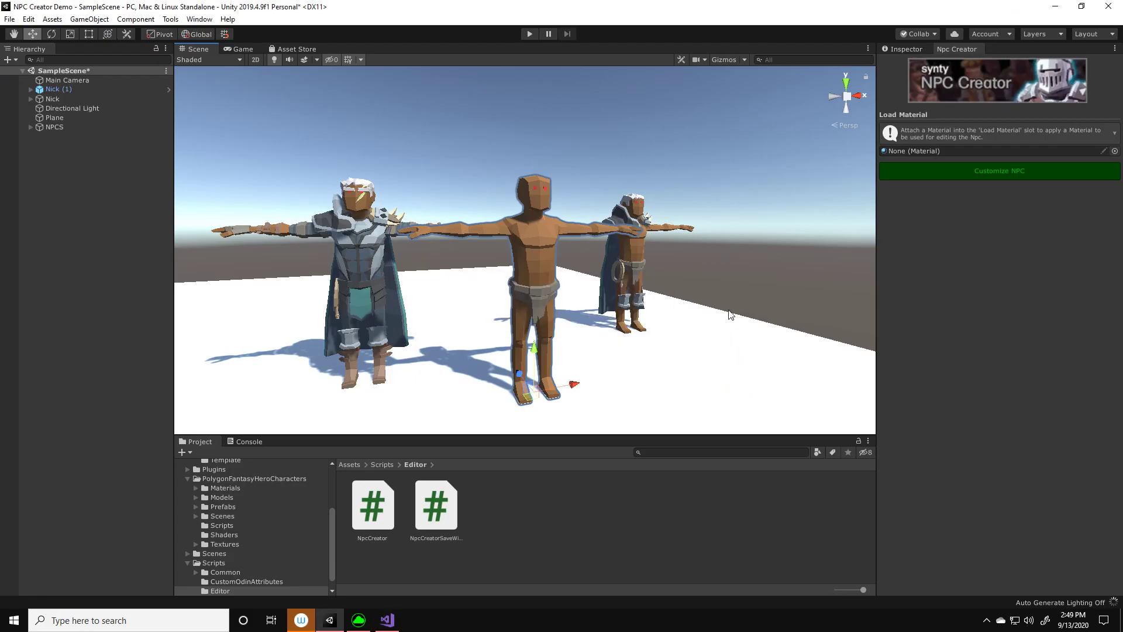
{"action": "right_click_drag", "start_coordinate": [720, 304], "coordinate": [715, 293]}
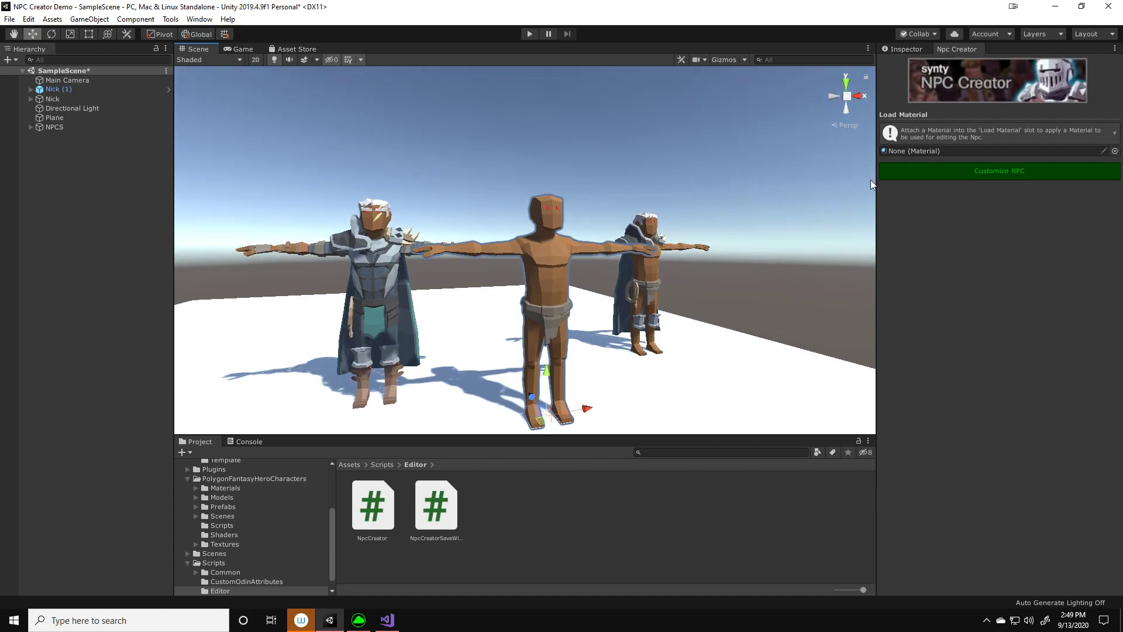
{"action": "left_click", "coordinate": [931, 174]}
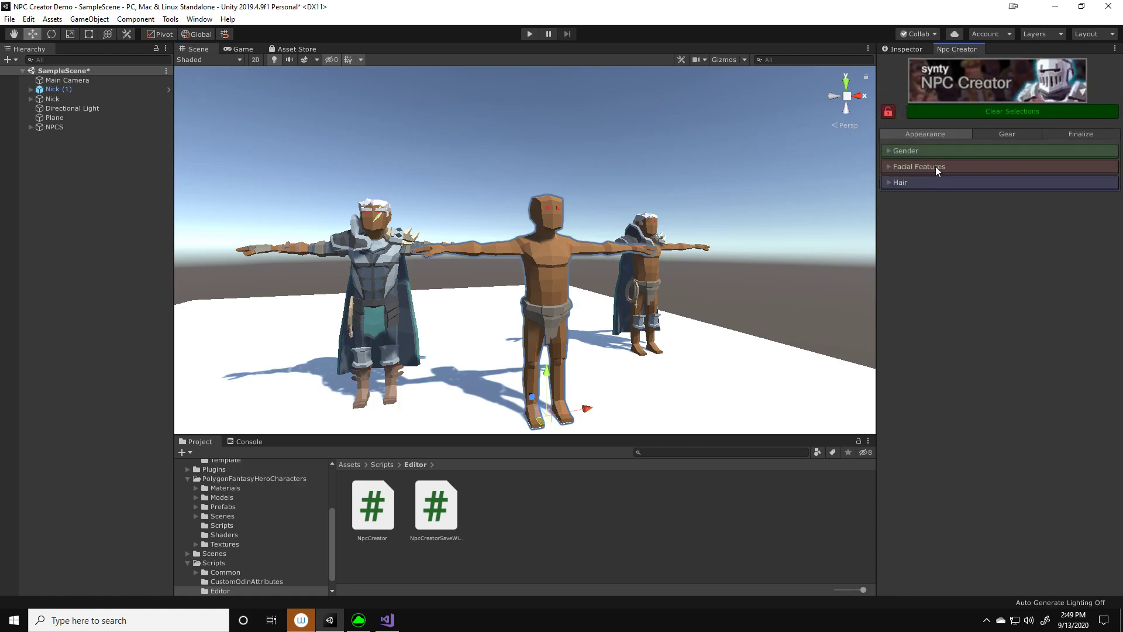
{"action": "left_click", "coordinate": [935, 152]}
{"action": "left_click", "coordinate": [989, 183]}
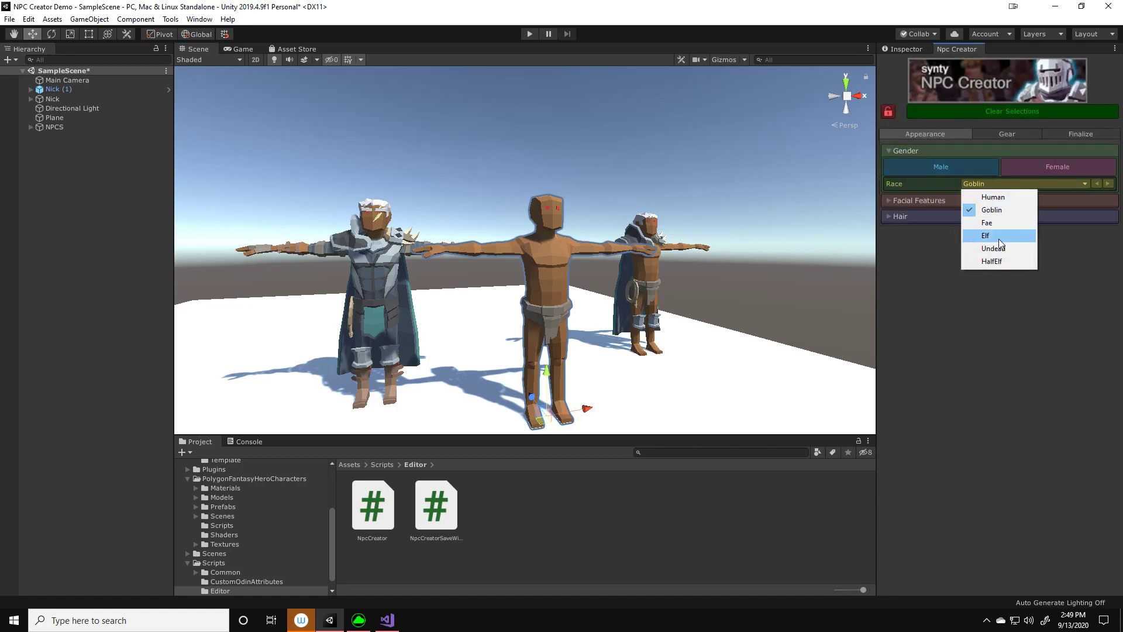
{"action": "left_click", "coordinate": [930, 199]}
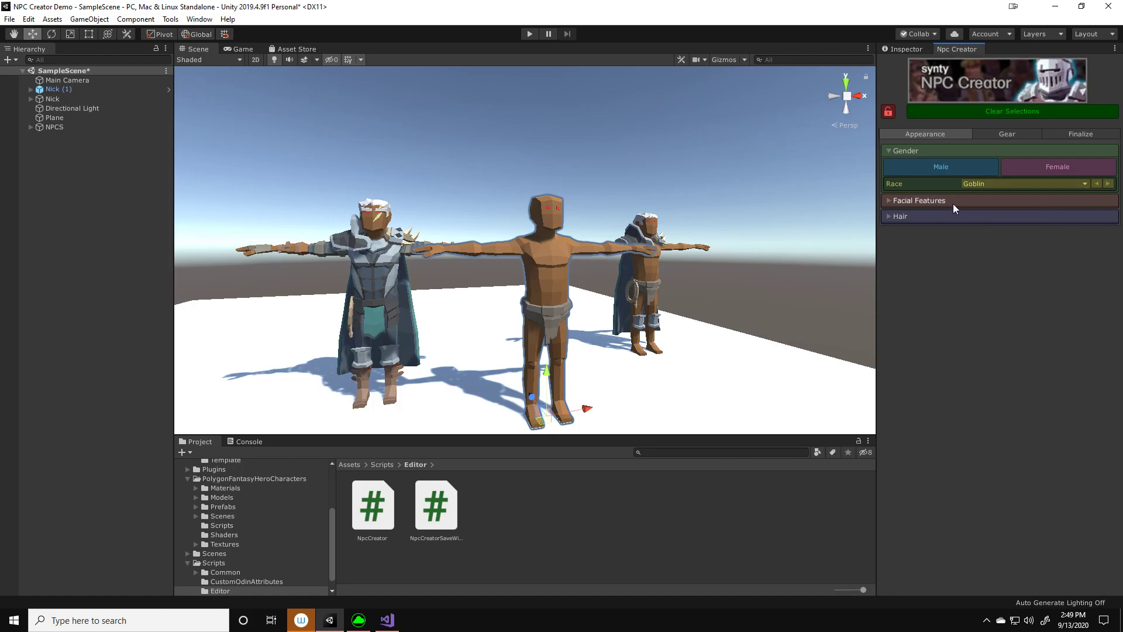
Set the NPC's race to HalfElf and expand the Facial Features and Hair sections
{"action": "left_click", "coordinate": [954, 202]}
{"action": "left_click", "coordinate": [991, 182]}
{"action": "left_click", "coordinate": [988, 263]}
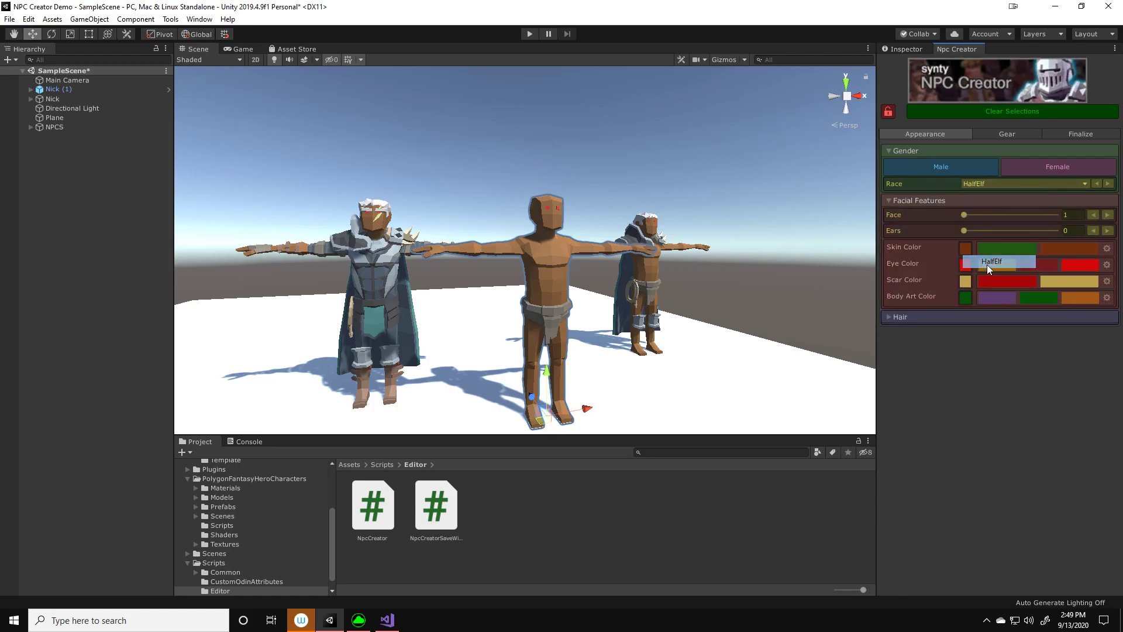
{"action": "left_click", "coordinate": [984, 316]}
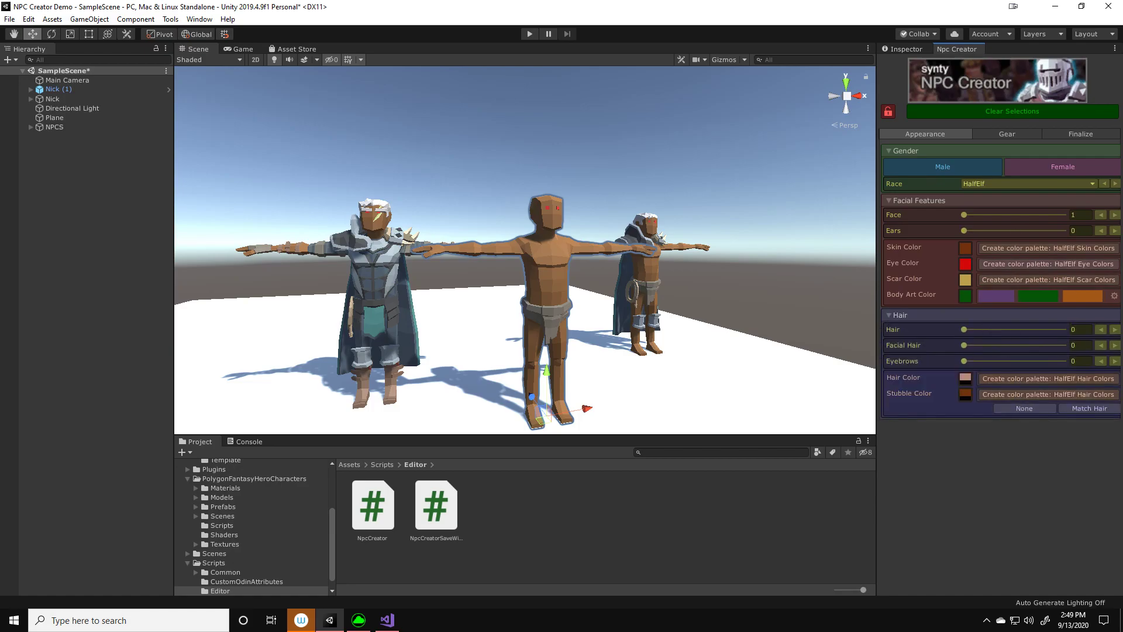
Collapse the Facial Features, Hair and Gender sections of the NPC's appearance settings
{"action": "left_click", "coordinate": [960, 199]}
{"action": "left_click", "coordinate": [956, 216]}
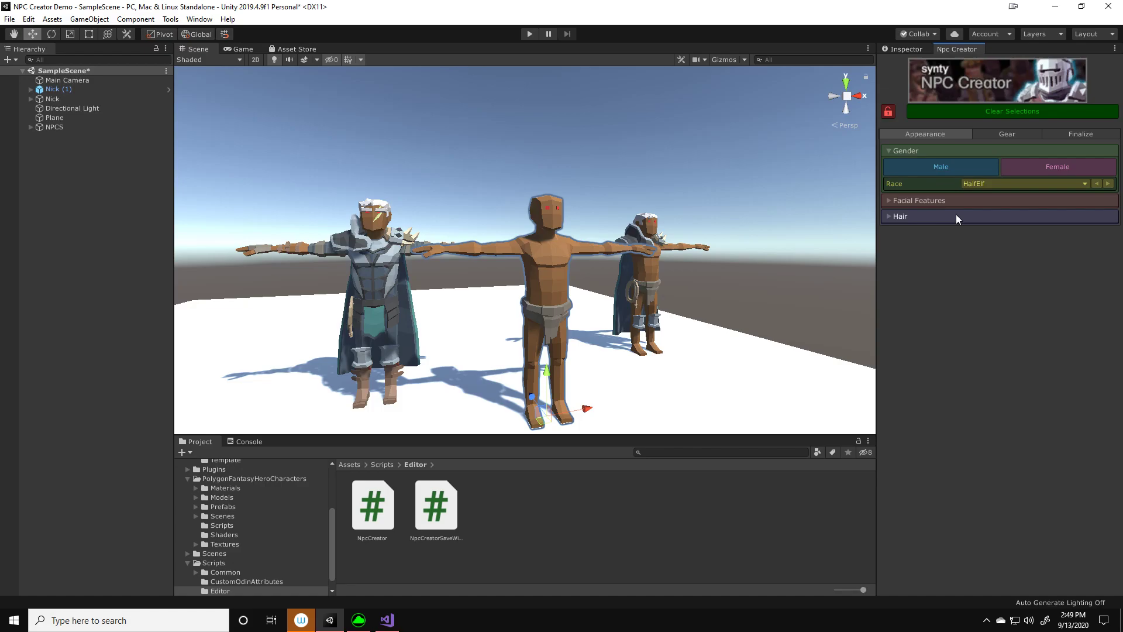
{"action": "left_click", "coordinate": [943, 152]}
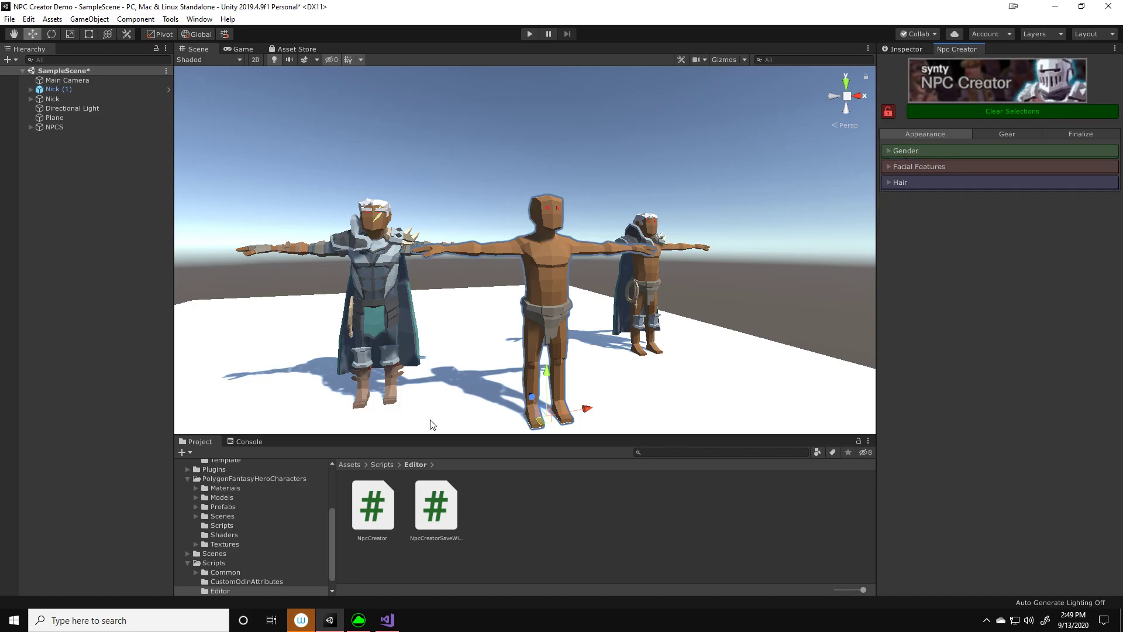
Switch to Visual Studio, collapse the Gender Drop-Down region and look over the remaining regions of NpcCreator.cs
{"action": "left_click", "coordinate": [387, 622]}
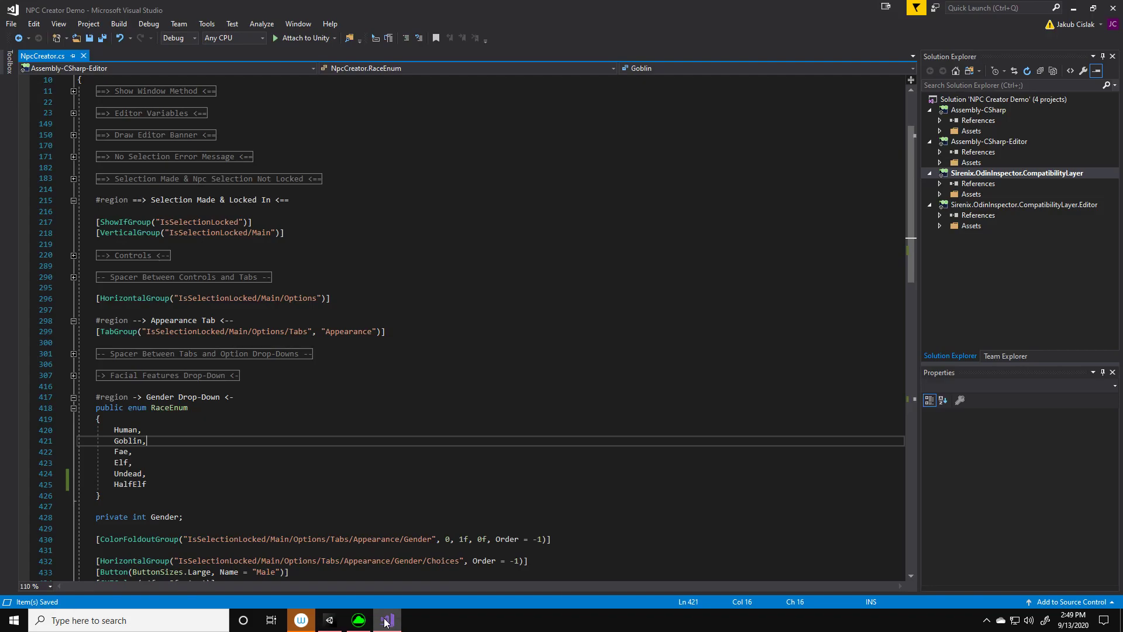
{"action": "left_click", "coordinate": [73, 397]}
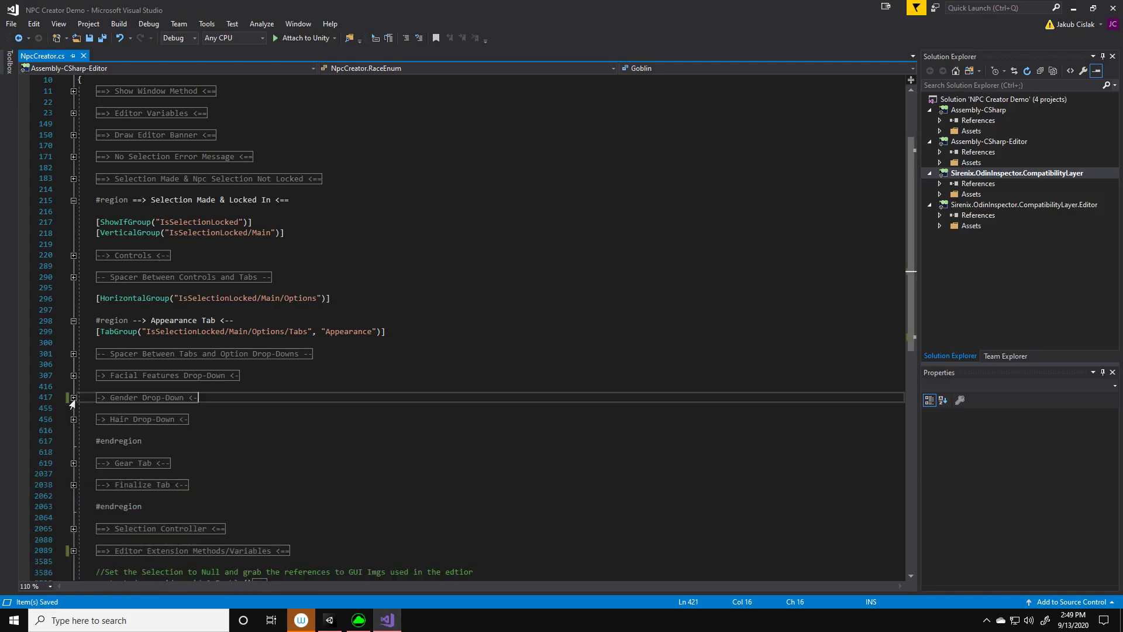
{"action": "scroll", "coordinate": [343, 453], "scroll_direction": "down", "scroll_amount": 3}
{"action": "left_click", "coordinate": [261, 435]}
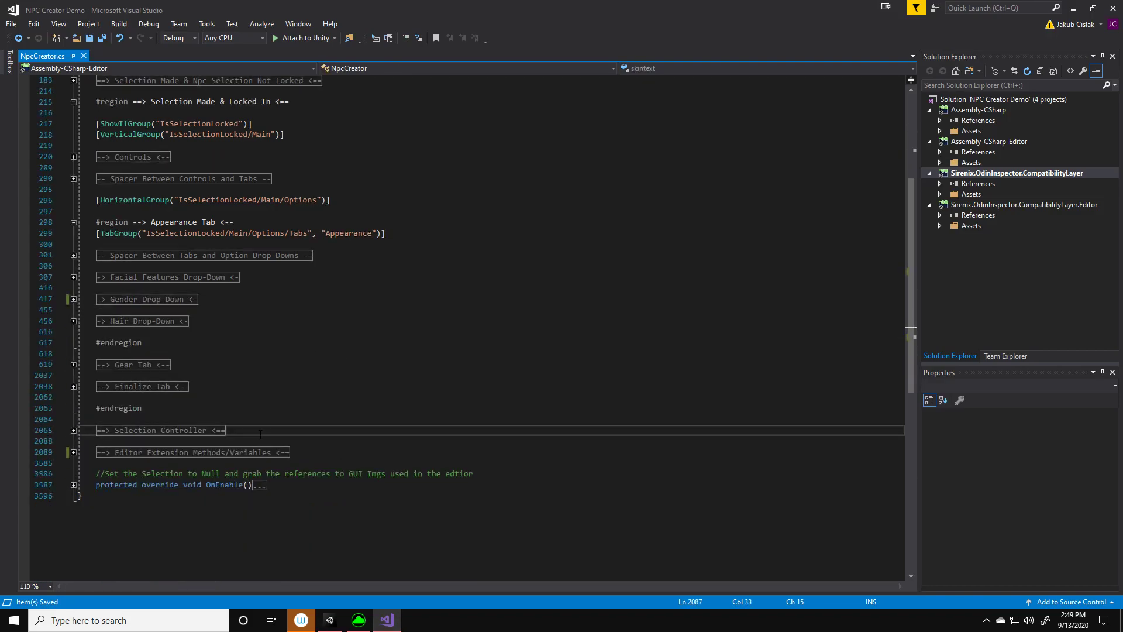
{"action": "scroll", "coordinate": [260, 435], "scroll_direction": "up", "scroll_amount": 6}
{"action": "left_click", "coordinate": [346, 266]}
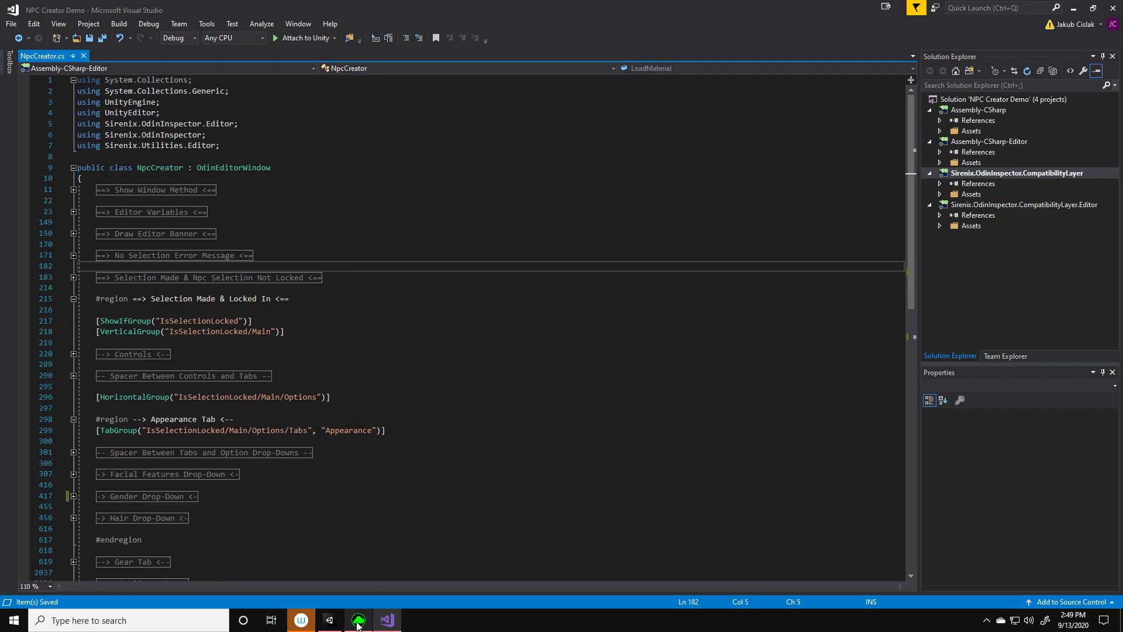
Switch back to Unity and look through the NPC's Gear and Finalize options, ending on Gear
{"action": "left_click", "coordinate": [330, 620]}
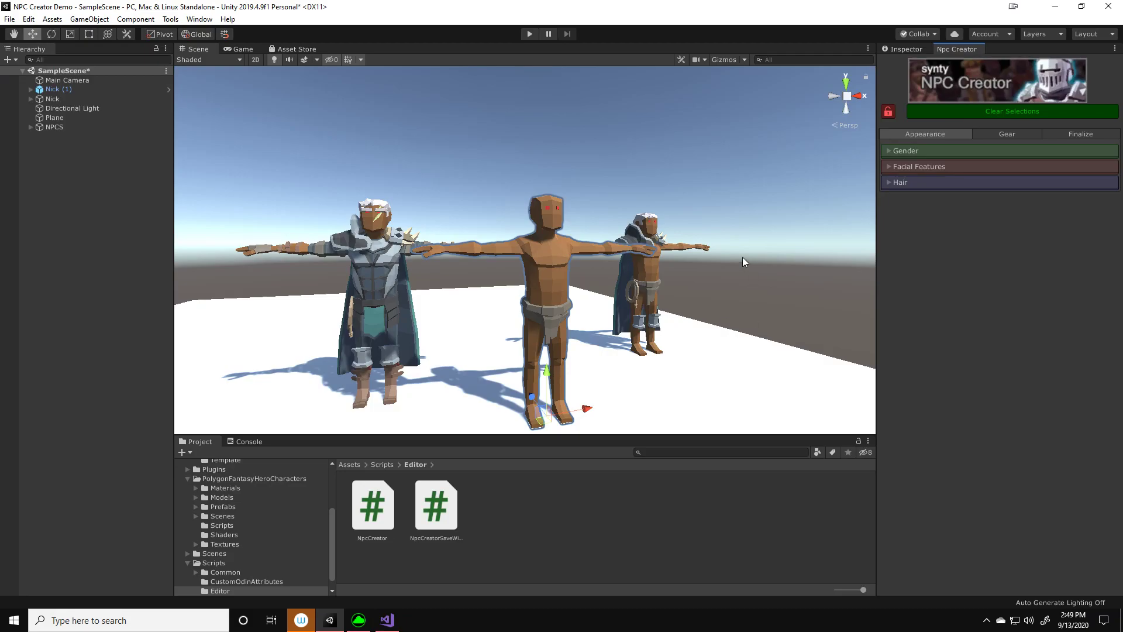
{"action": "left_click_drag", "start_coordinate": [633, 197], "coordinate": [641, 203], "text": "alt"}
{"action": "scroll", "coordinate": [638, 200], "scroll_direction": "down", "scroll_amount": 3, "text": "alt"}
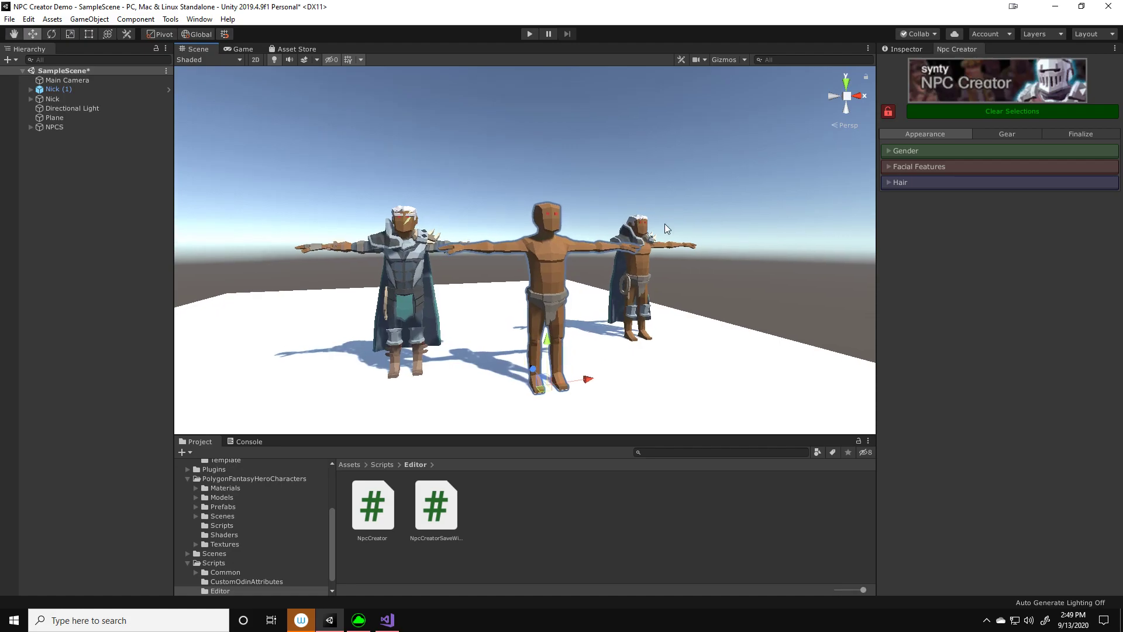
{"action": "right_click_drag", "start_coordinate": [771, 270], "coordinate": [764, 265]}
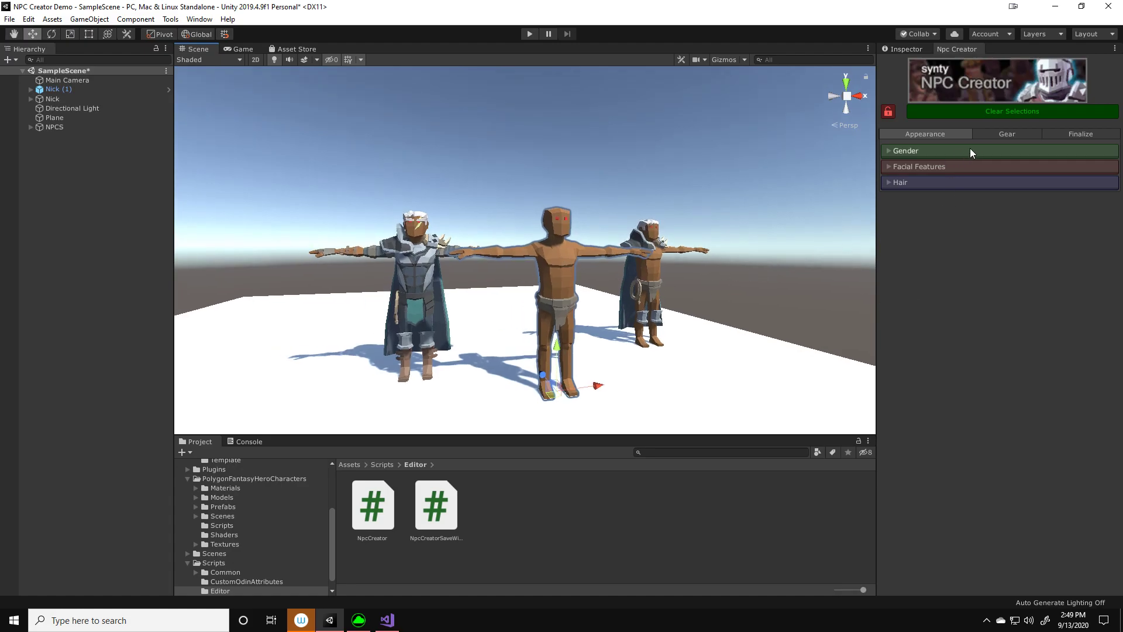
{"action": "left_click", "coordinate": [992, 138]}
{"action": "left_click", "coordinate": [1066, 136]}
{"action": "left_click", "coordinate": [997, 137]}
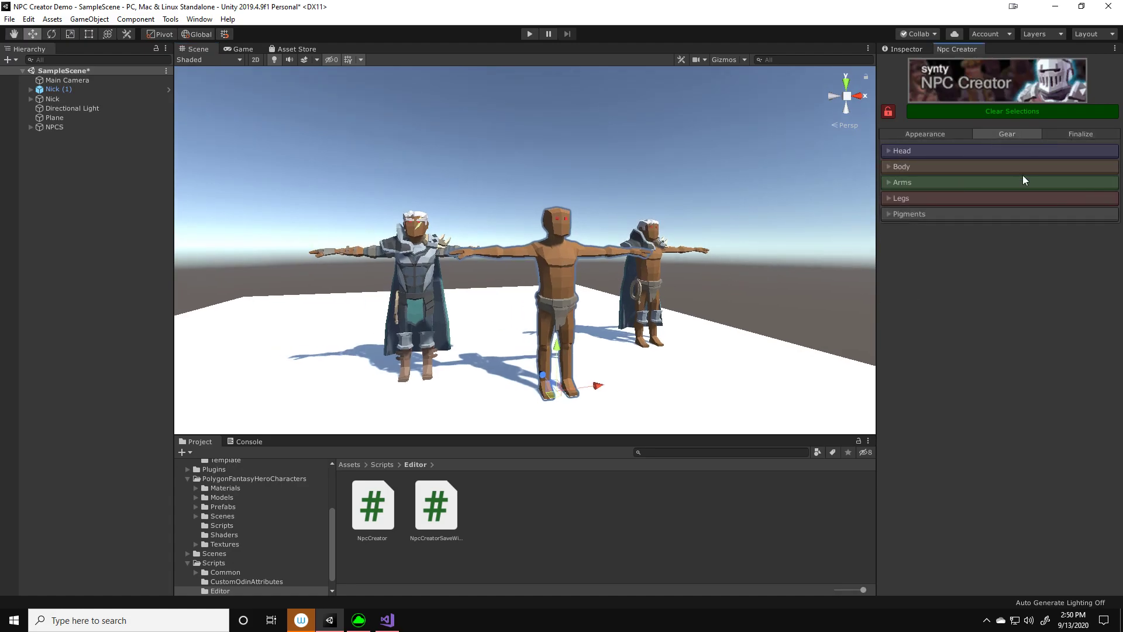